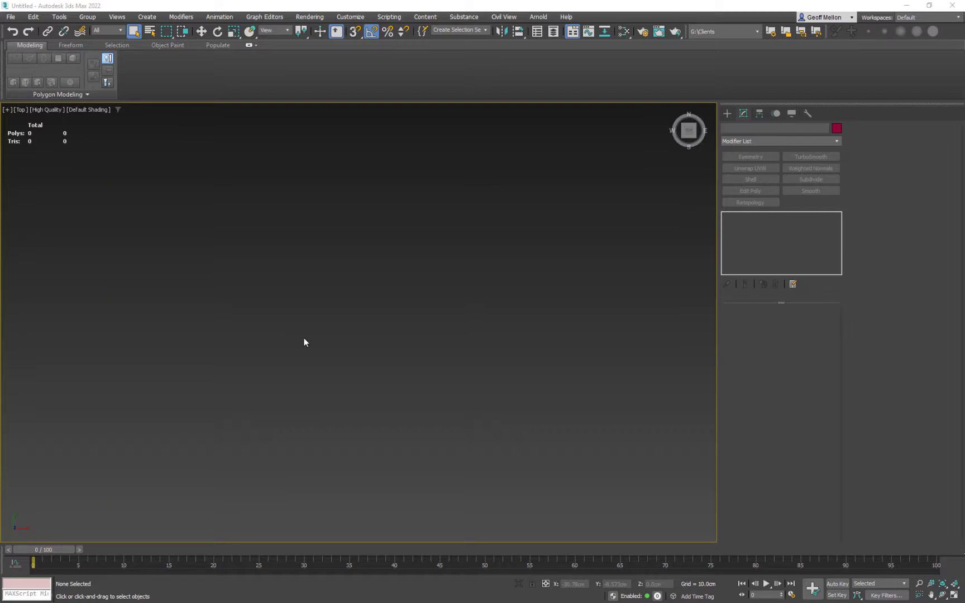
Step: Create a box primitive about 122 cm long, 124 cm wide and 108 cm high in the Top view
left_click(726, 112)
left_click(759, 181)
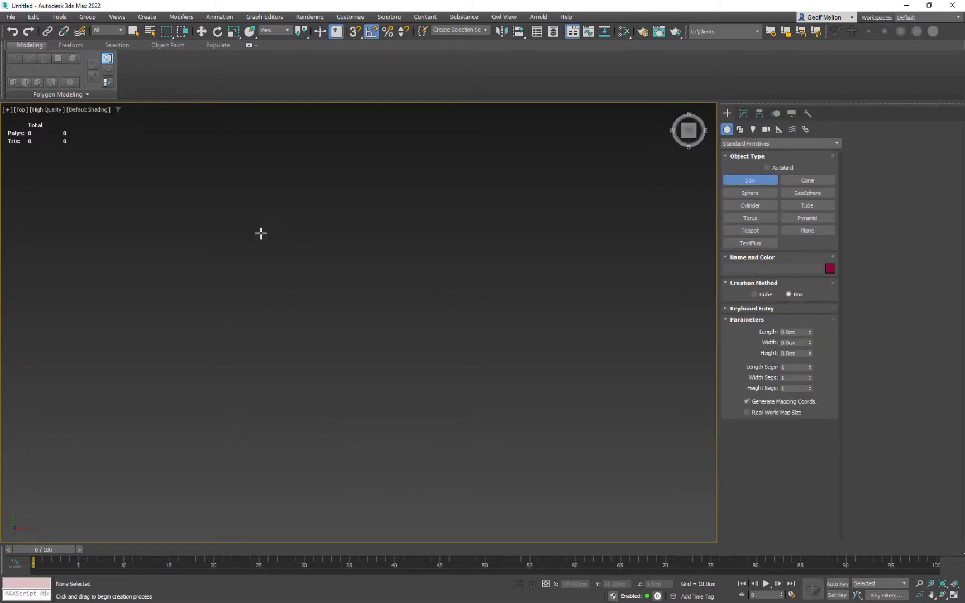
left_click_drag(259, 233, 481, 452)
left_click(545, 266)
right_click(629, 294)
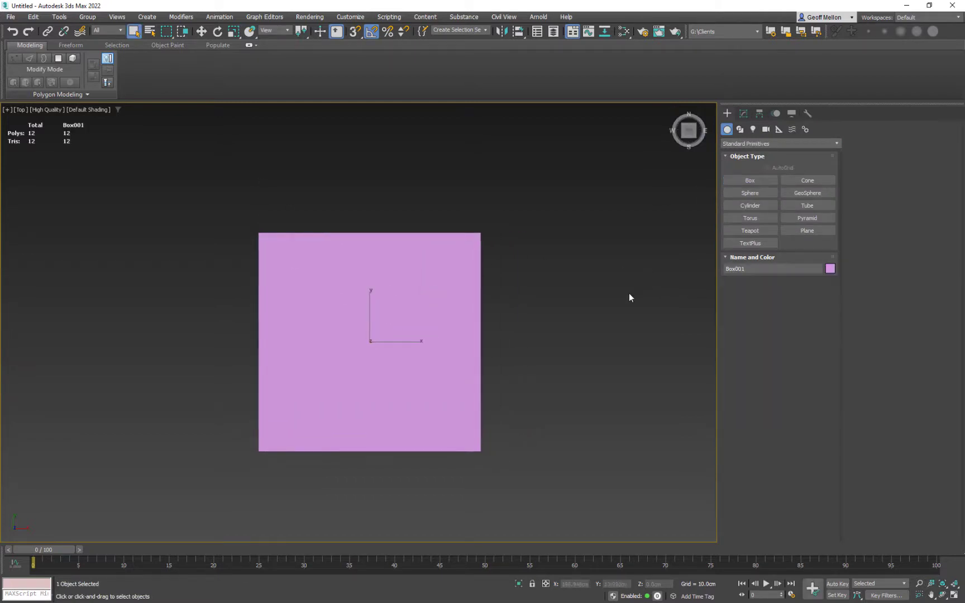
Step: Set the box's length, width and height to 100 cm each
left_click(743, 113)
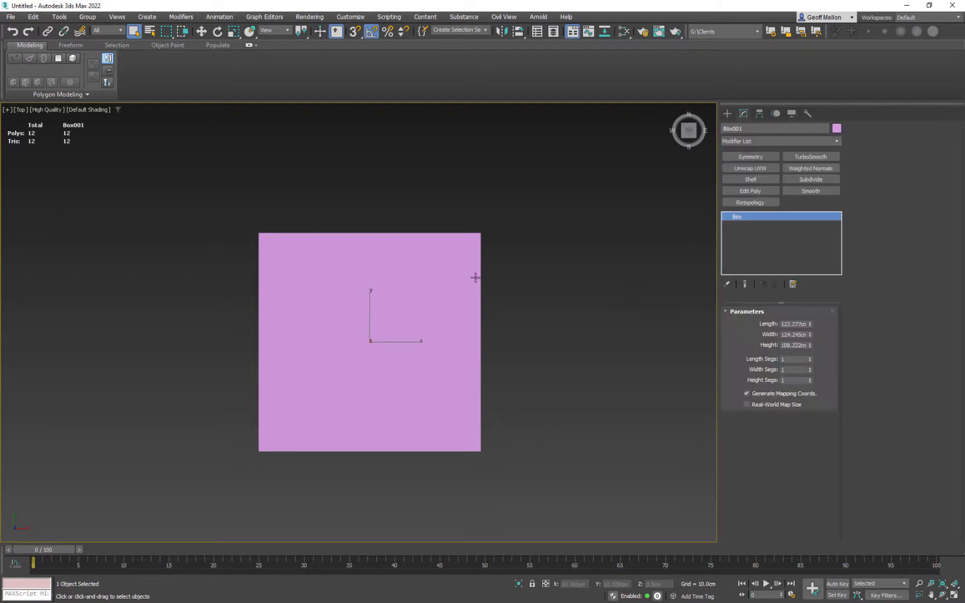
middle_click_drag(475, 277, 482, 266)
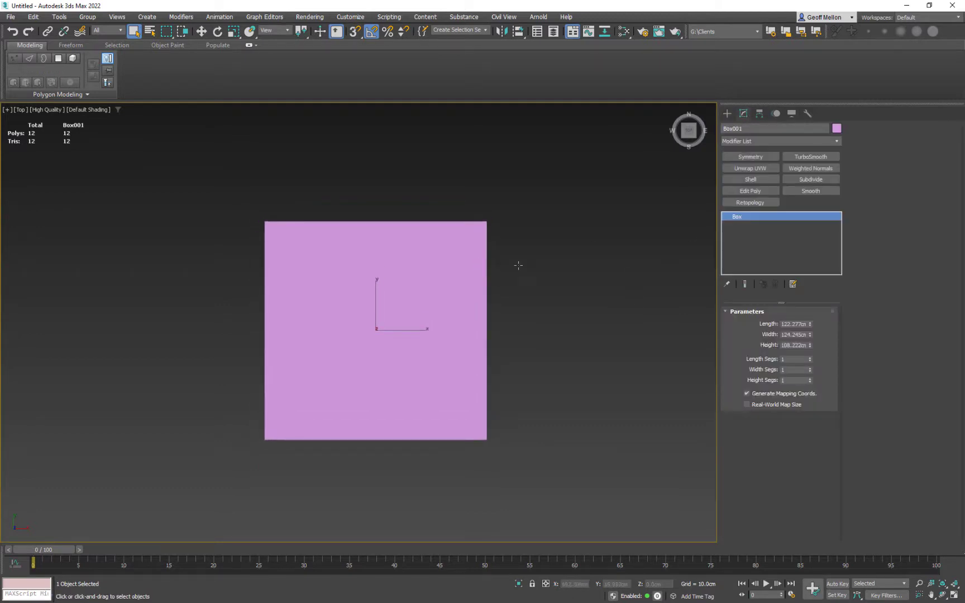
scroll(518, 266, "down", 4)
key("f")
scroll(478, 336, "up", 3)
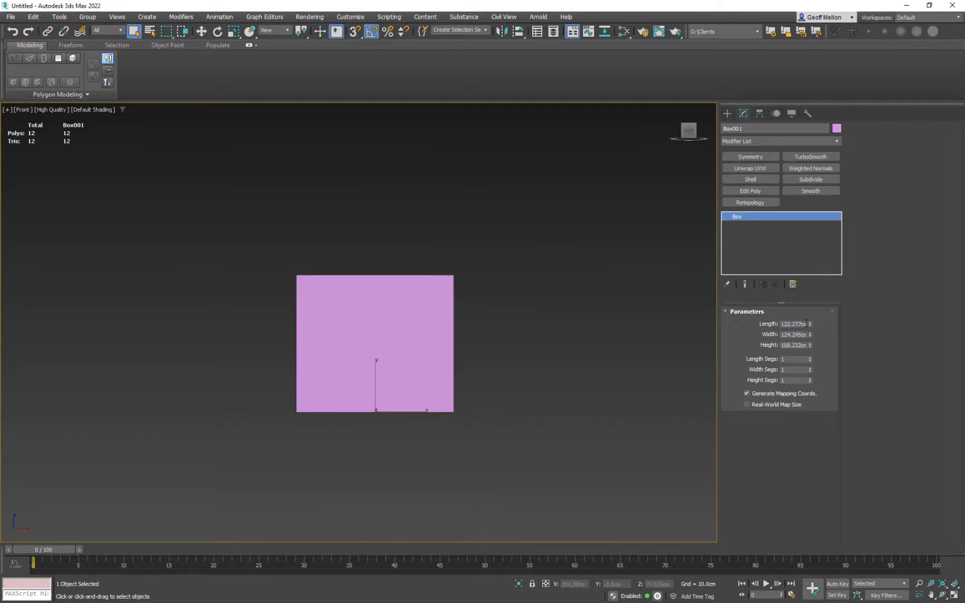
double_click(792, 324)
key("BackSpace")
type("100")
key("Tab")
type("100")
key("Tab")
type("100")
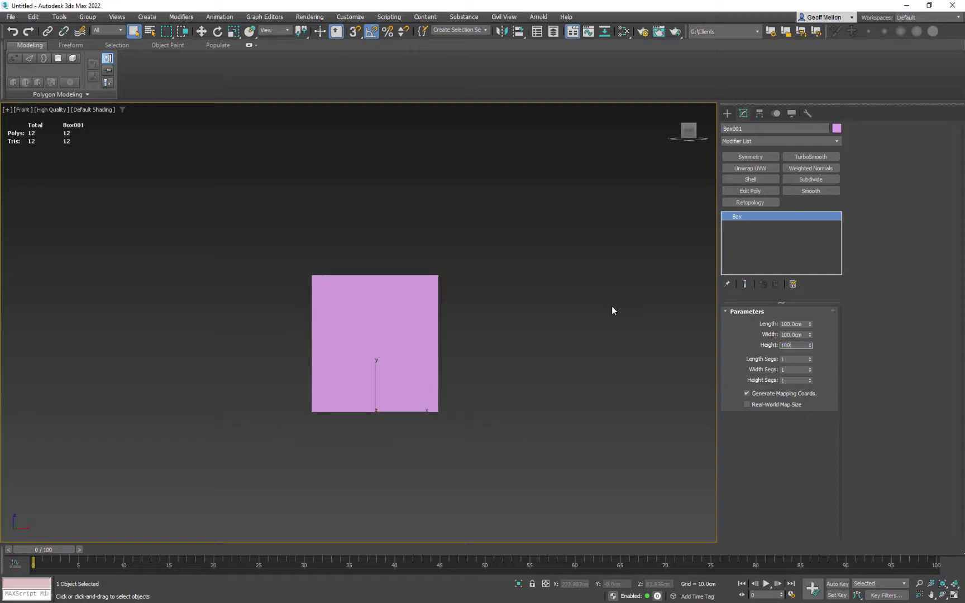
key("Tab")
Step: Convert the box to an Editable Poly
right_click(511, 267)
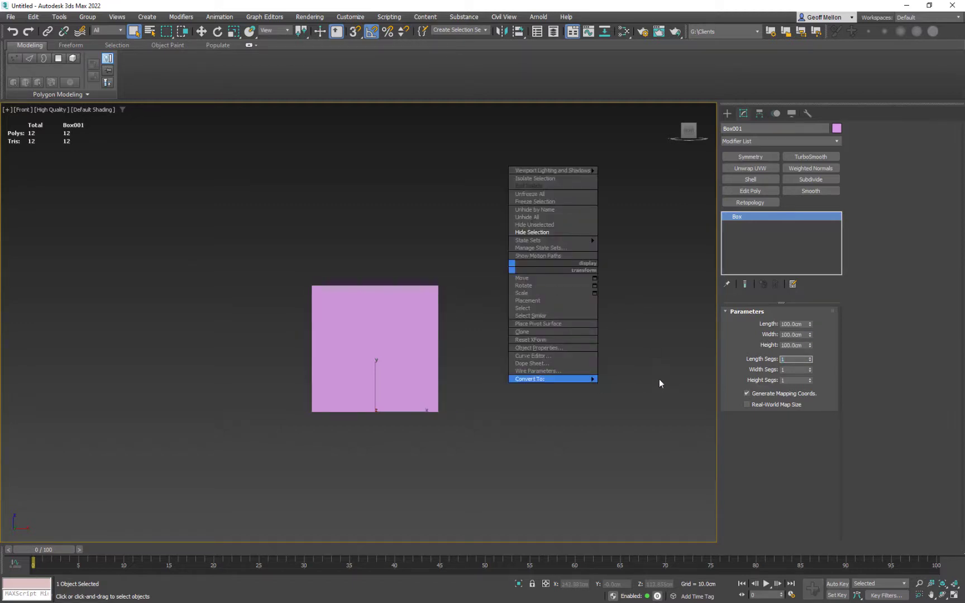
mouse_move(585, 380)
left_click(636, 383)
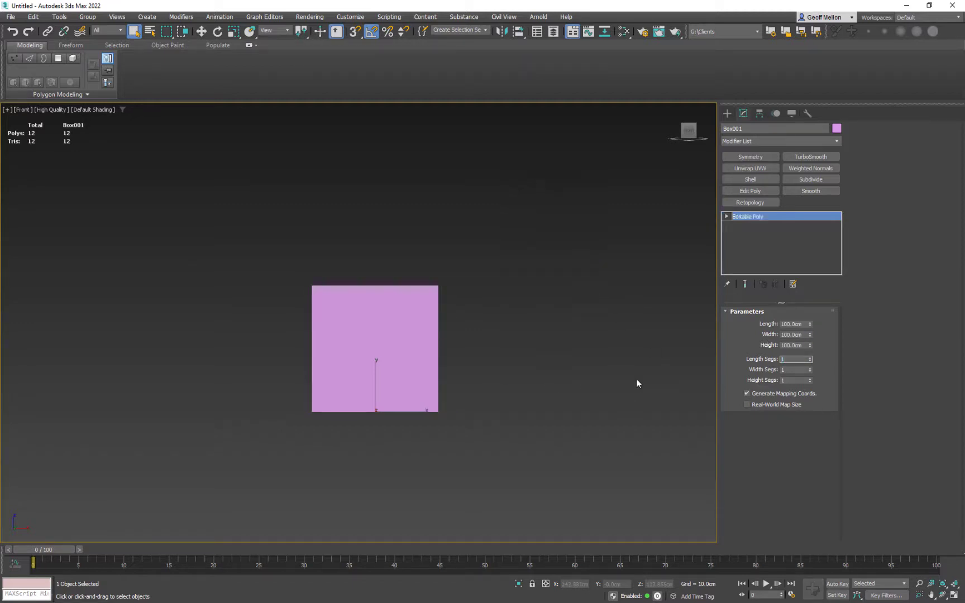
Step: Move the box to the world origin by setting its X and Y position to 0
middle_click_drag(523, 244, 509, 239)
key("w")
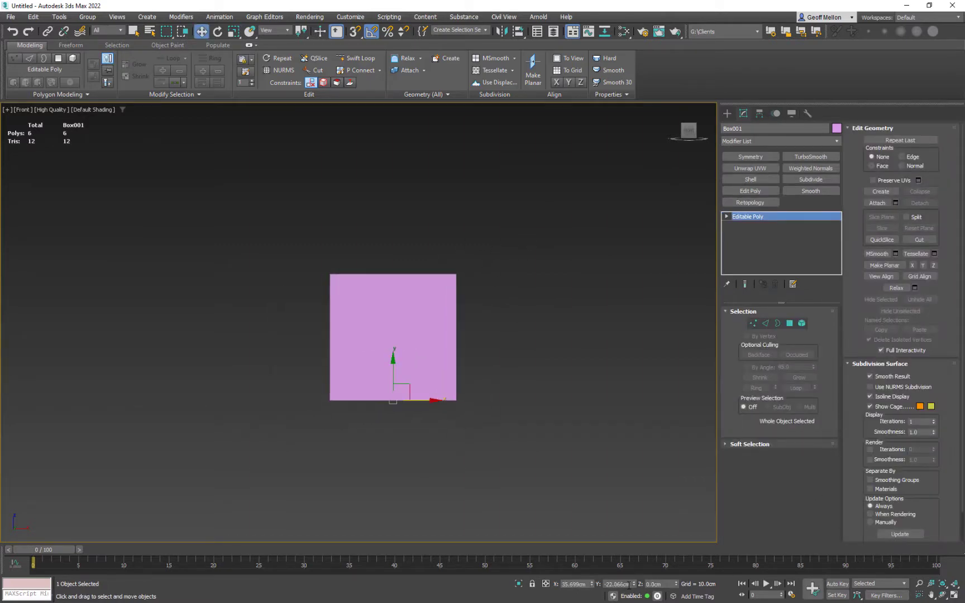
double_click(631, 584)
type("0")
key("Tab")
key("Tab")
type("0")
key("Return")
Step: Convert the repositioned box to an Editable Poly again
middle_click_drag(487, 271, 467, 272, "alt")
right_click(549, 224)
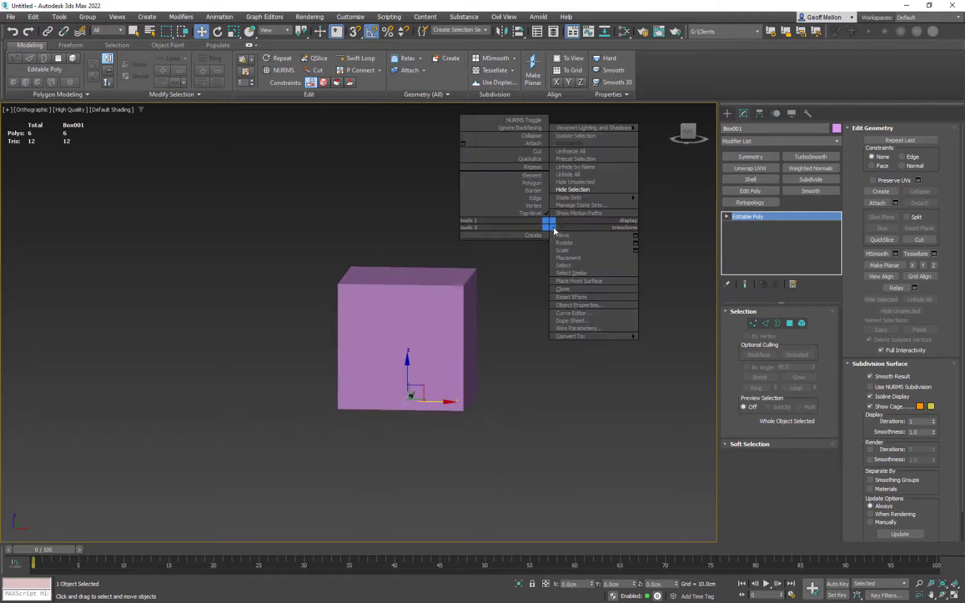
mouse_move(625, 338)
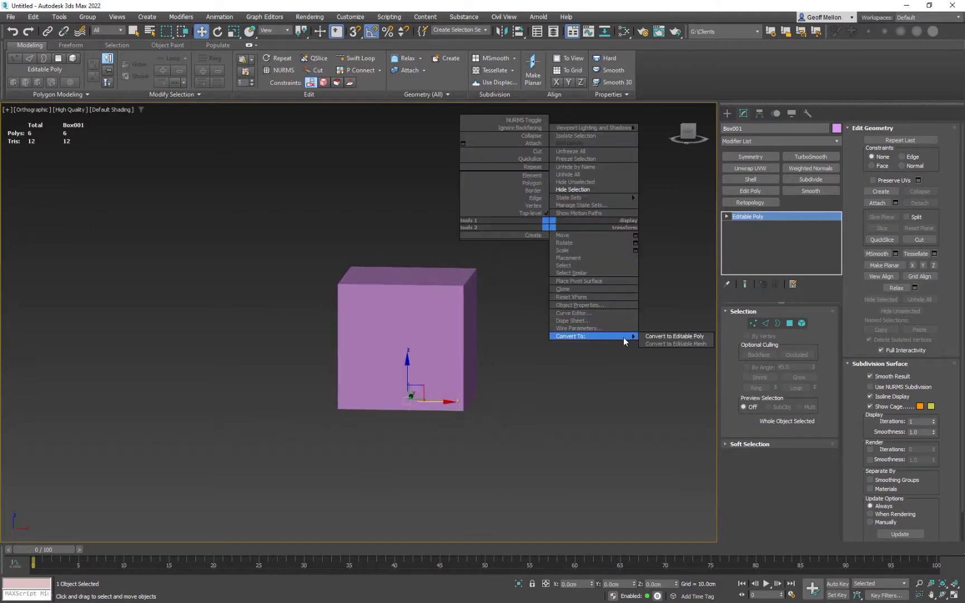
left_click(651, 337)
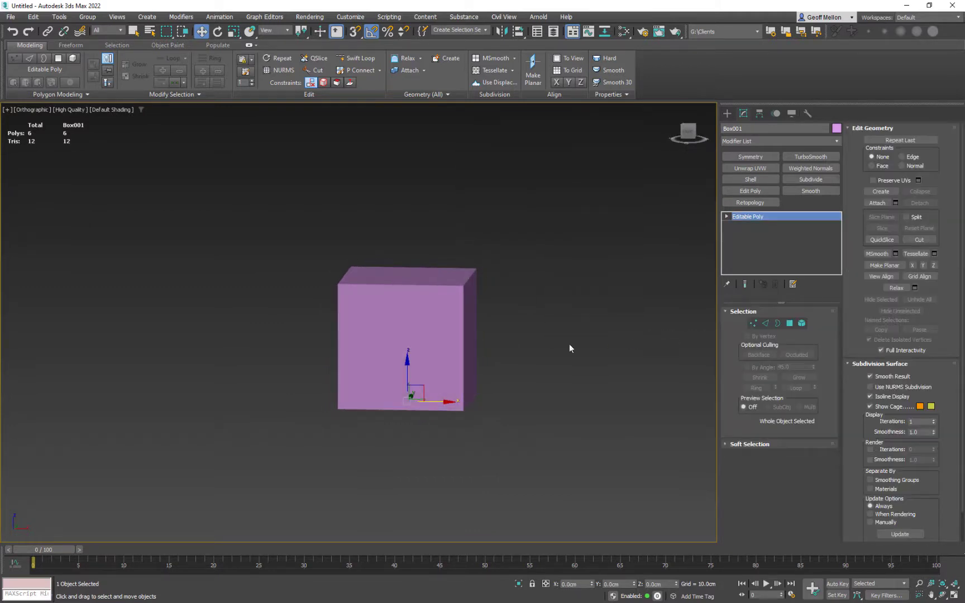
Step: Select all edges of the box and preview a chamfer of about 3.58 cm on them
left_click(765, 323)
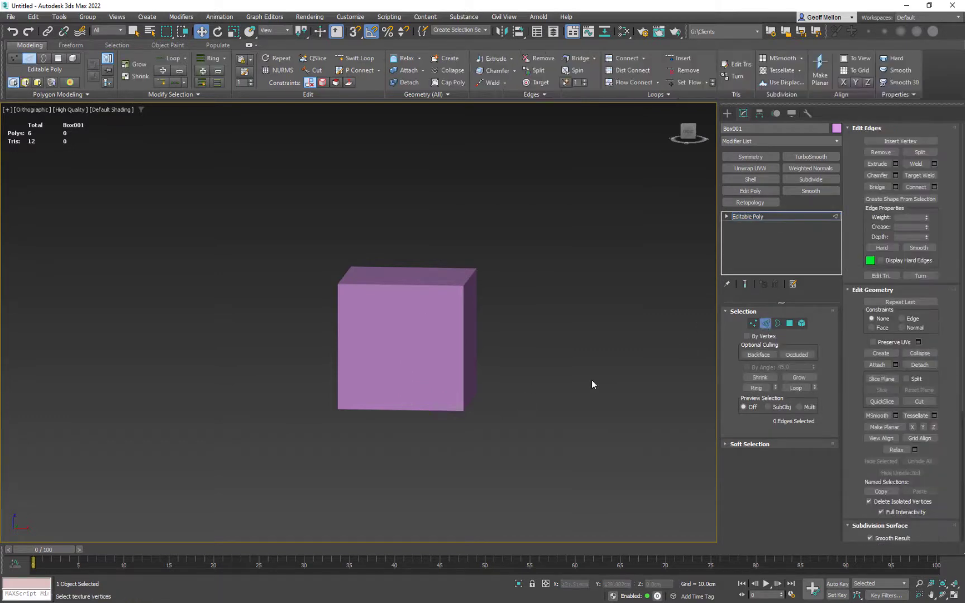
left_click_drag(612, 213, 268, 508)
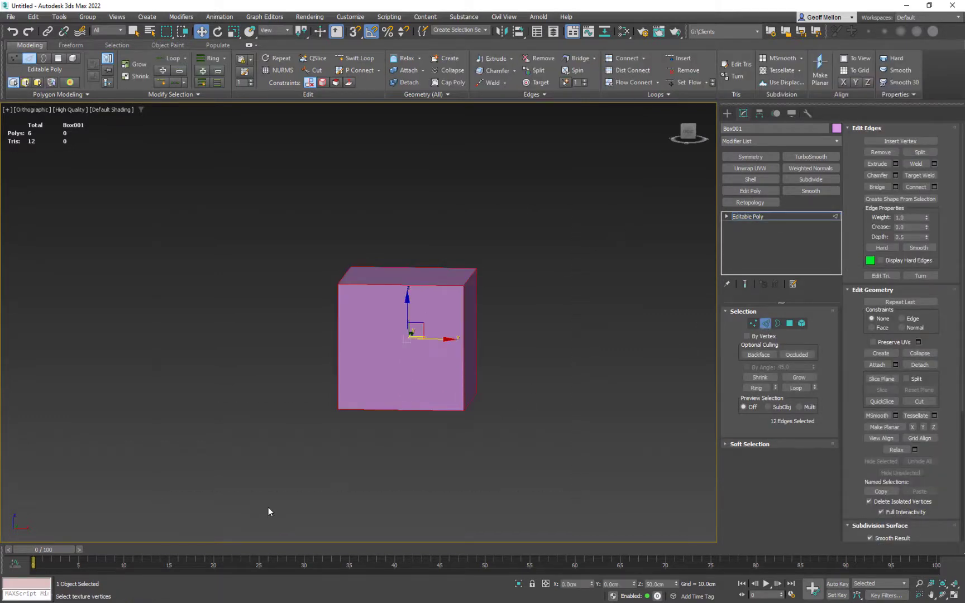
right_click(573, 297)
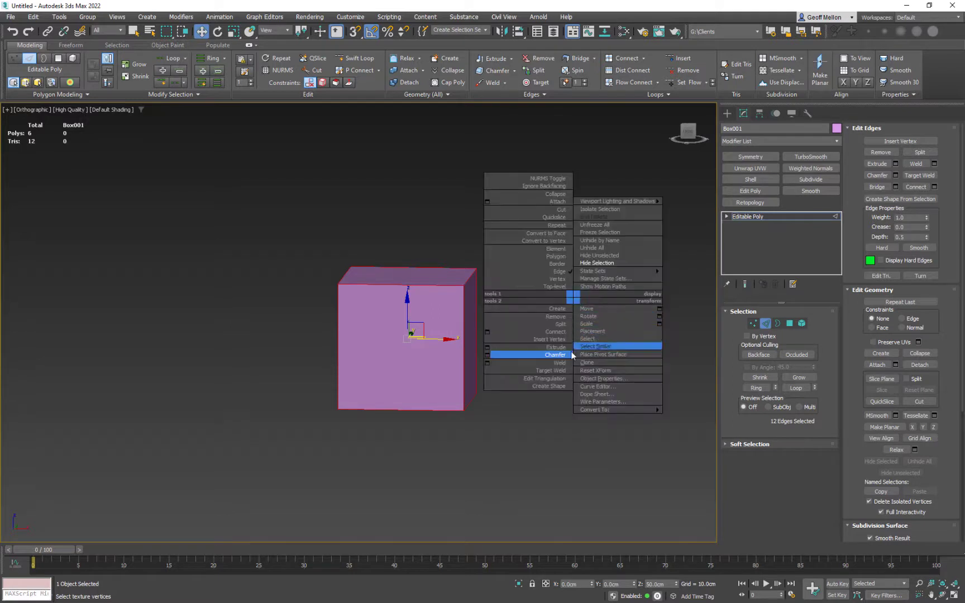
left_click(489, 358)
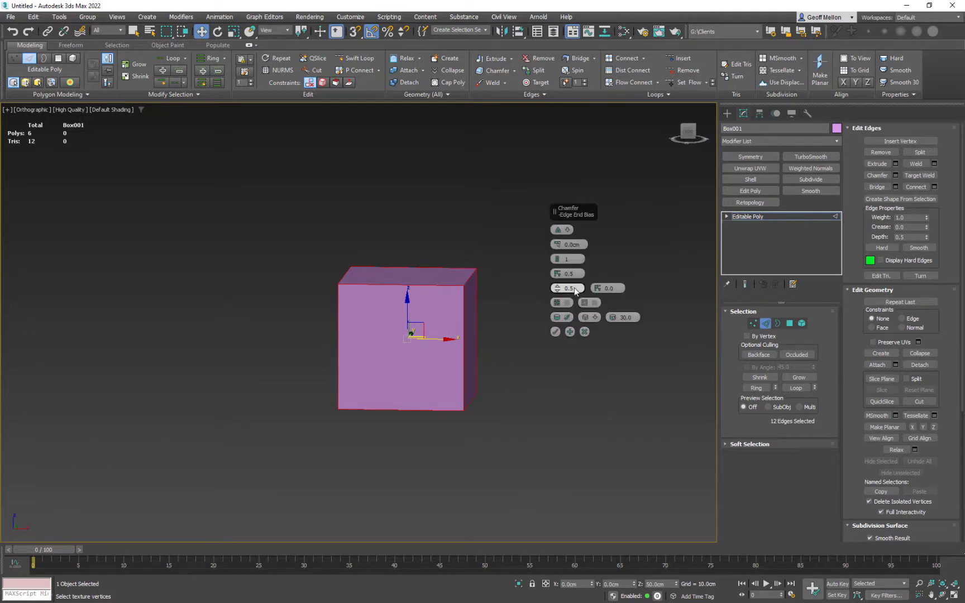
left_click_drag(557, 244, 556, 244)
scroll(447, 268, "up", 5)
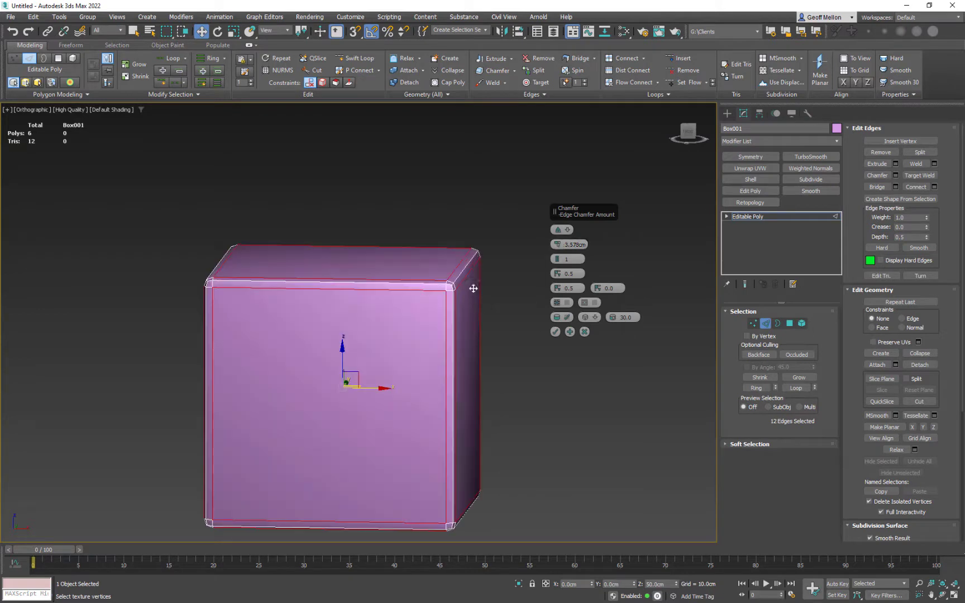
Step: Reduce the chamfer amount to a narrower bevel and apply it to the box's edges
middle_click_drag(381, 302, 433, 289)
scroll(433, 289, "down", 3)
middle_click_drag(433, 289, 394, 307)
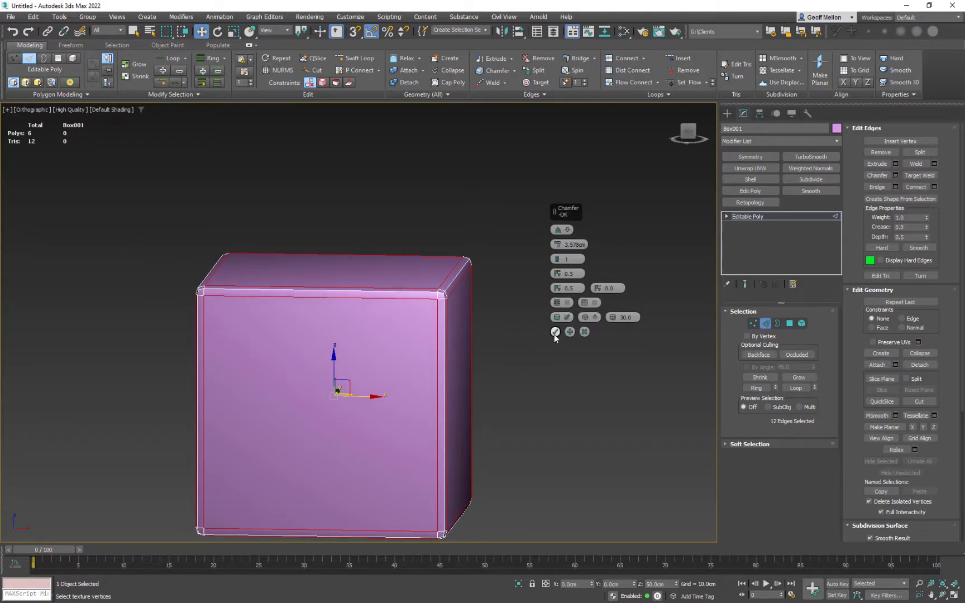
middle_click_drag(555, 335, 499, 339, "alt")
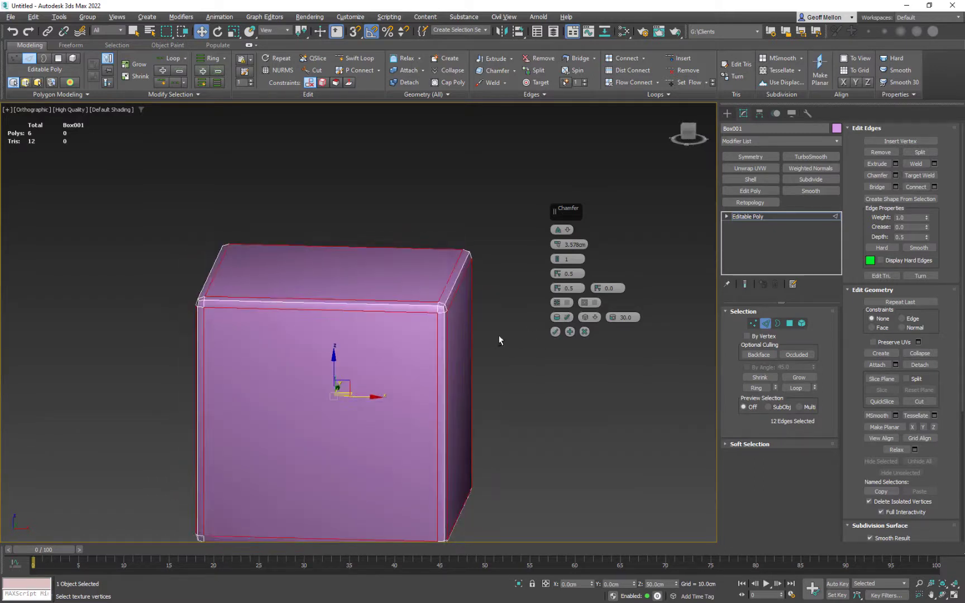
left_click_drag(556, 248, 557, 305)
left_click(555, 332)
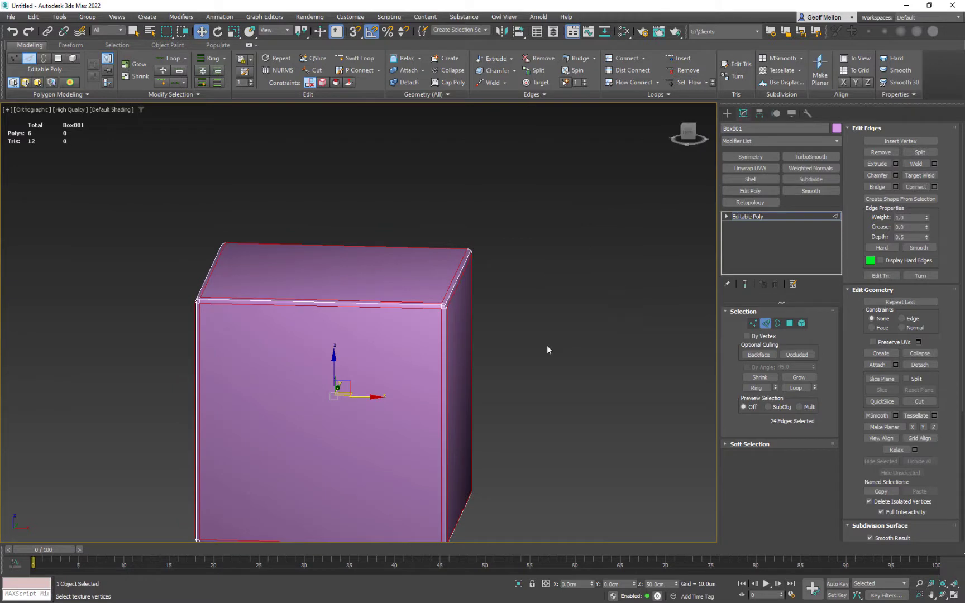
Step: Leave edge editing and examine the shading along the box's chamfered edges and corner
scroll(525, 313, "down", 2)
middle_click_drag(553, 312, 620, 337, "alt")
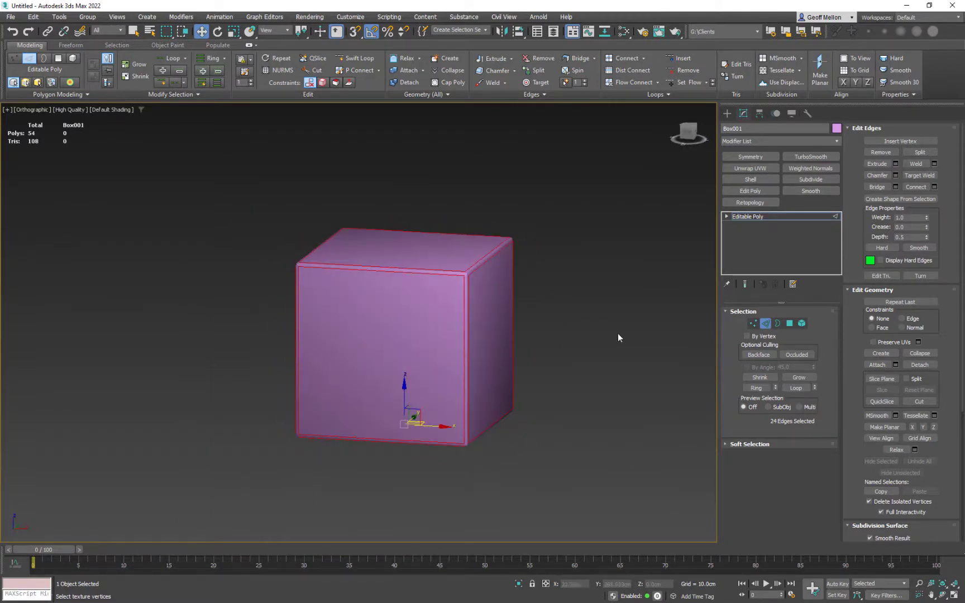
left_click(765, 323)
scroll(468, 301, "up", 3)
scroll(468, 301, "up", 4)
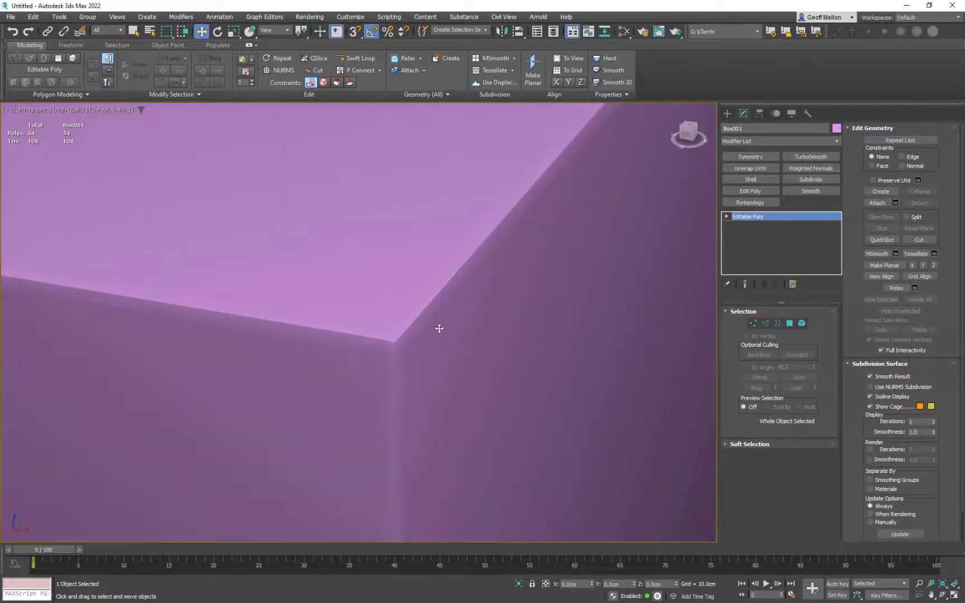
scroll(439, 330, "down", 5)
middle_click_drag(459, 305, 480, 284, "alt")
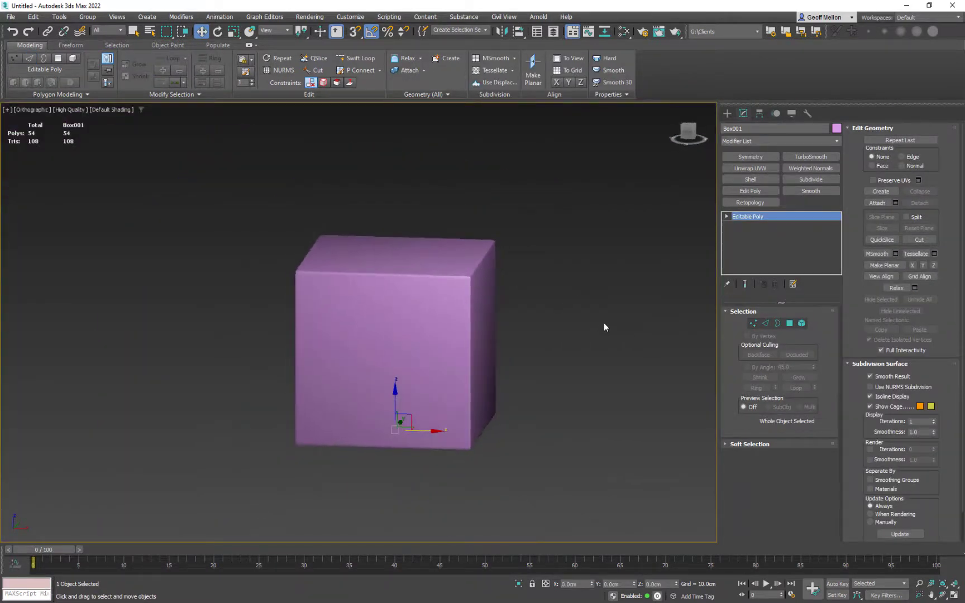
Step: Add a Weighted Normals modifier to the box and check the shading of its bevels
left_click(810, 168)
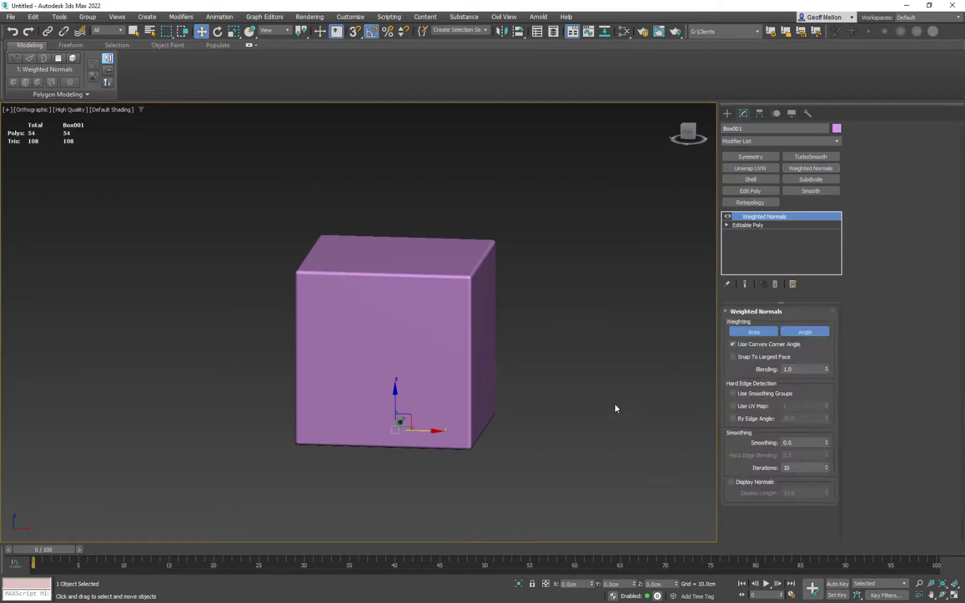
middle_click_drag(615, 404, 506, 332, "alt")
scroll(451, 304, "up", 3)
scroll(509, 327, "down", 5)
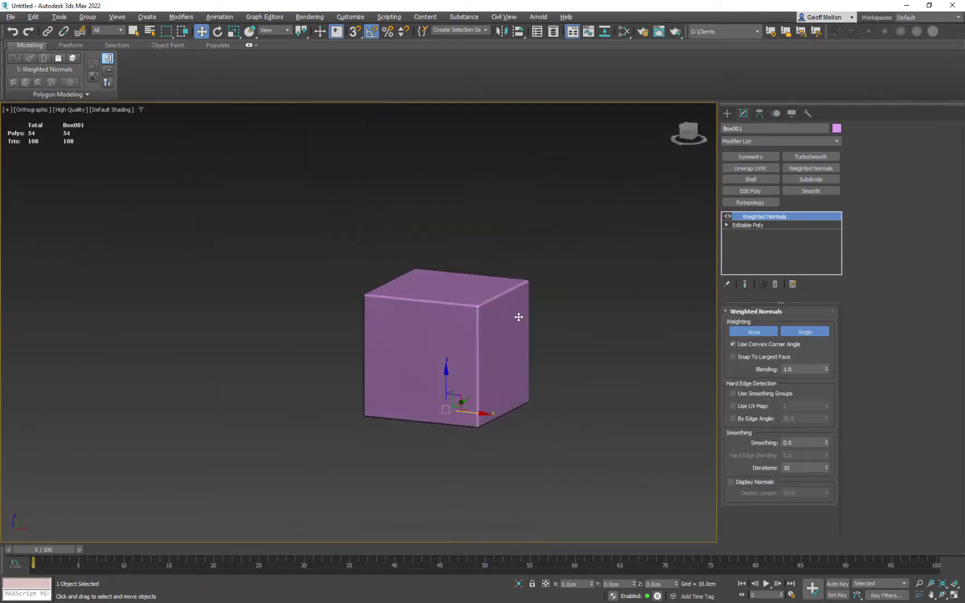
scroll(517, 319, "up", 6)
scroll(523, 283, "down", 6)
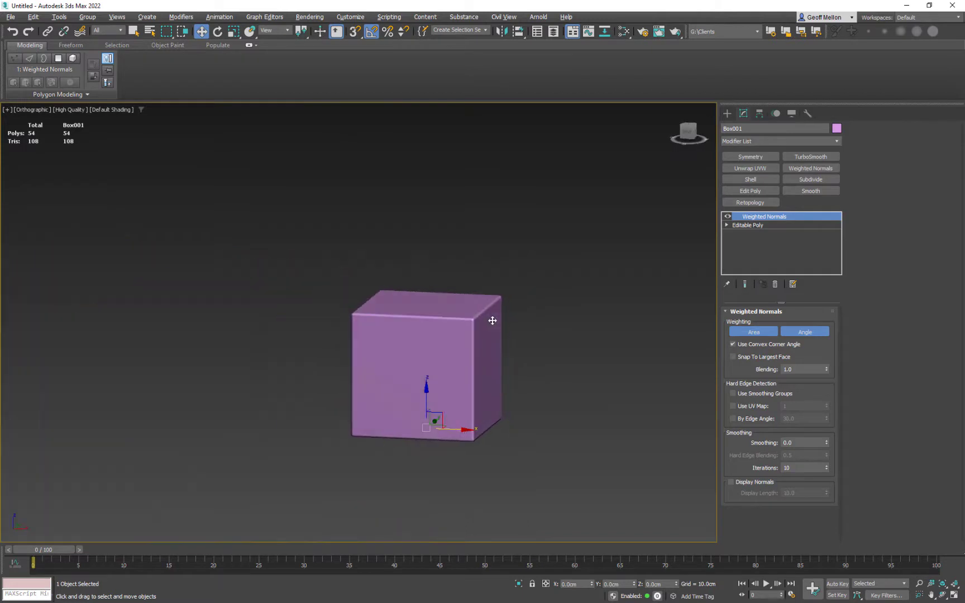
Step: Collapse the Weighted Normals modifier by converting the box to an Editable Poly
right_click(632, 252)
mouse_move(666, 351)
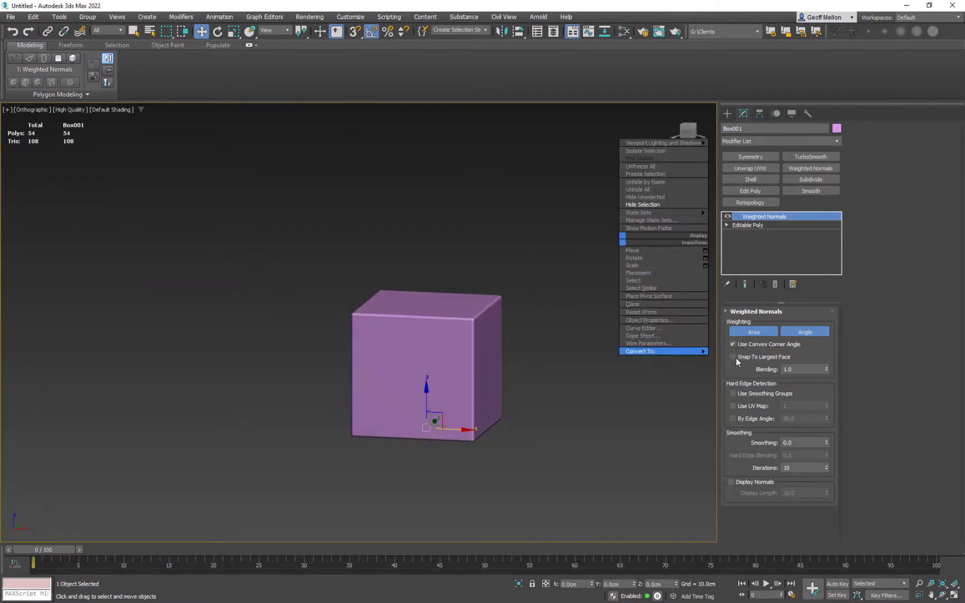
left_click(745, 351)
middle_click_drag(558, 268, 536, 241, "alt")
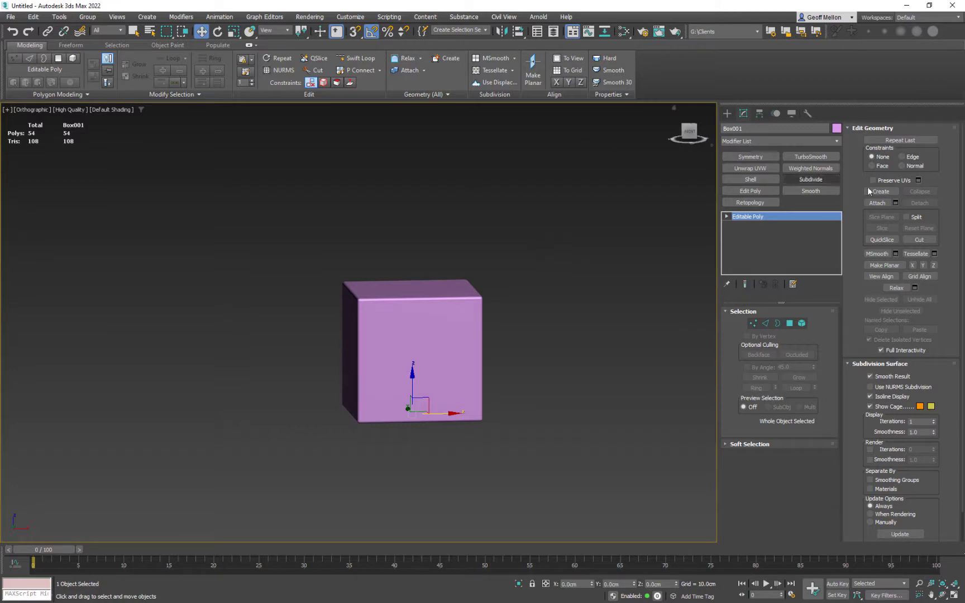
Step: Add an Unwrap UVW modifier to the box, open its UV editor and select all UV vertices
left_click(761, 167)
left_click(900, 142)
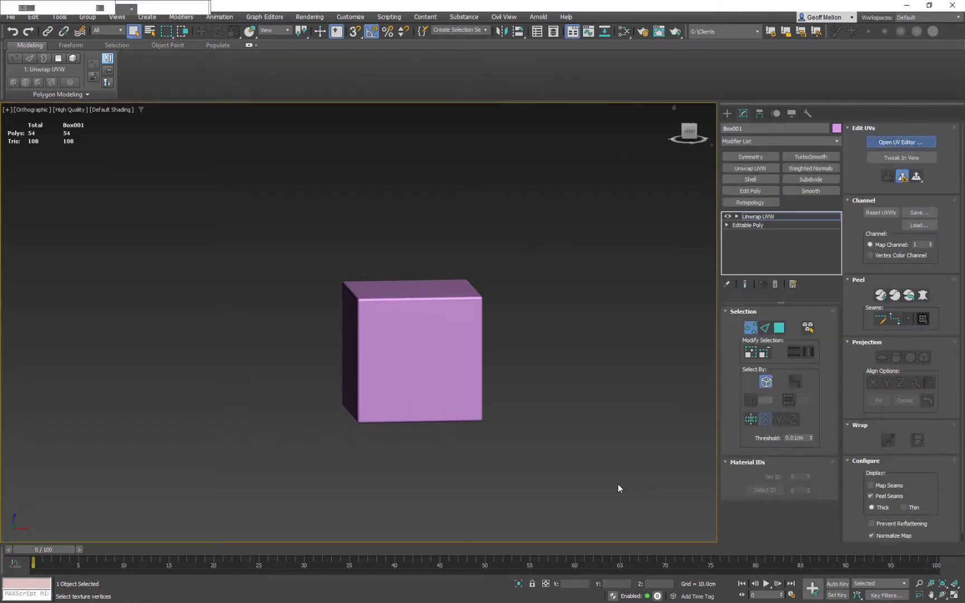
scroll(345, 237, "down", 3)
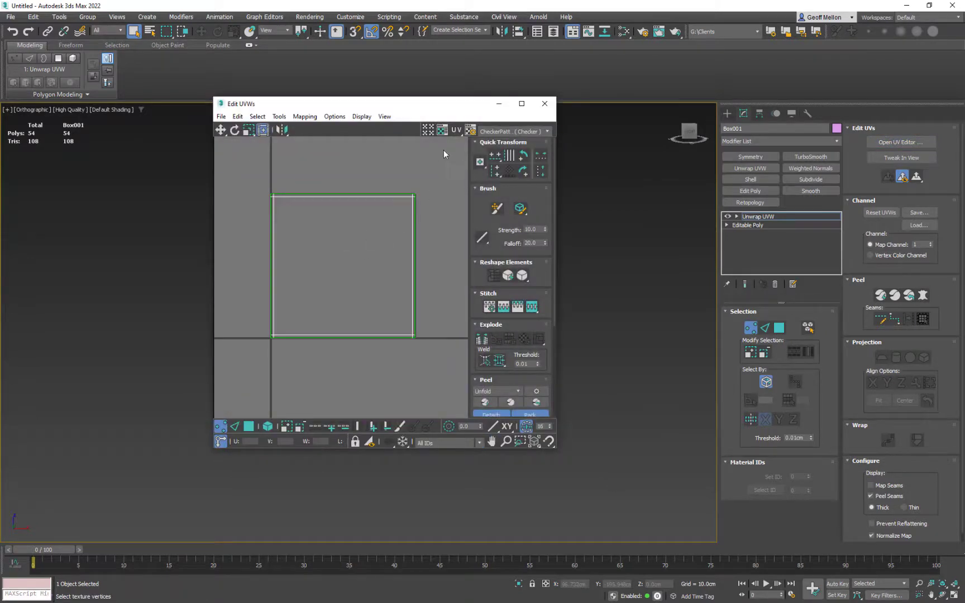
key("ctrl+a")
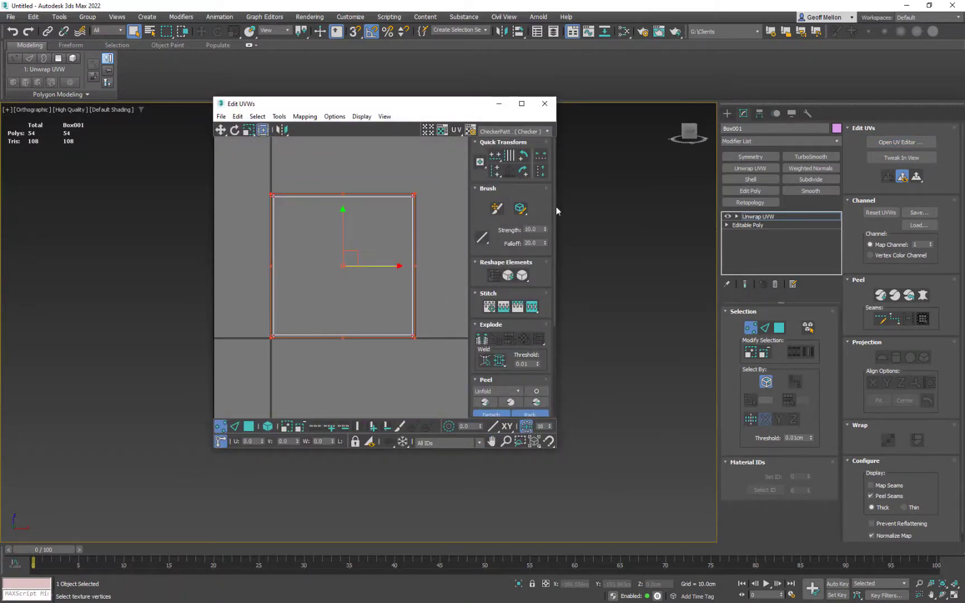
scroll(279, 237, "down", 3)
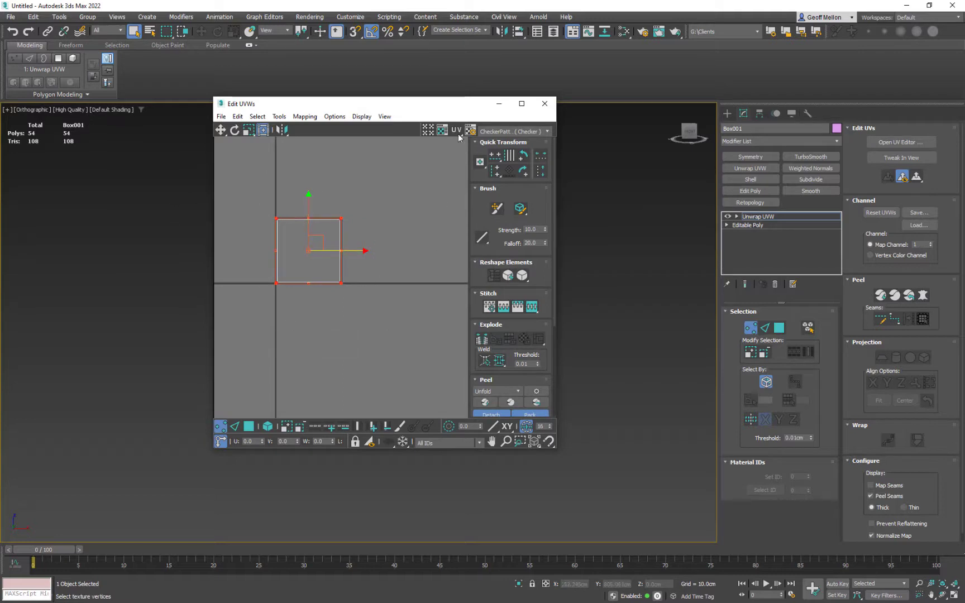
Step: Compare the UV layout with the model side by side, closing the UV editor and leaving vertex selection when done
left_click_drag(415, 110, 652, 111)
middle_click_drag(415, 276, 246, 258)
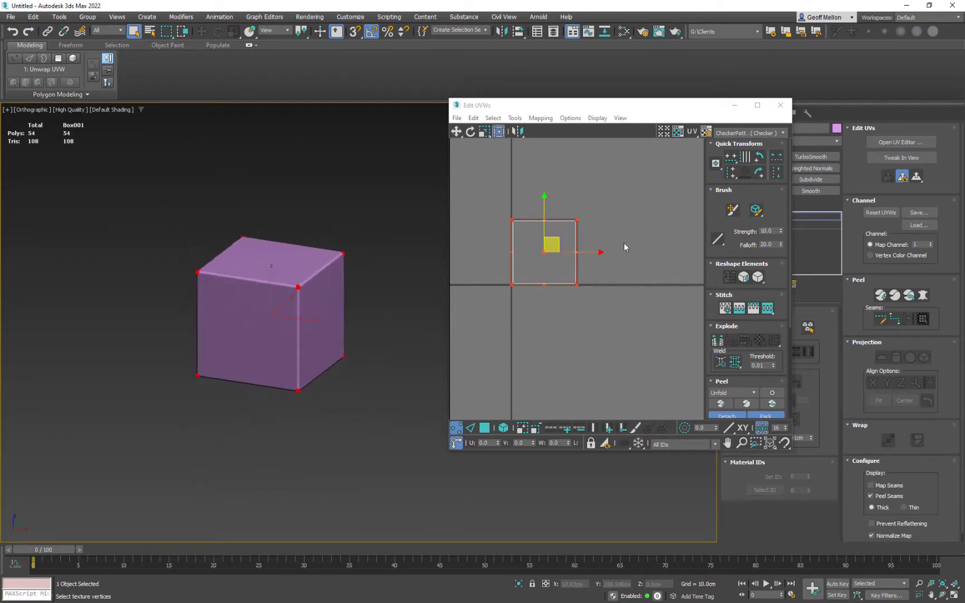
left_click(780, 105)
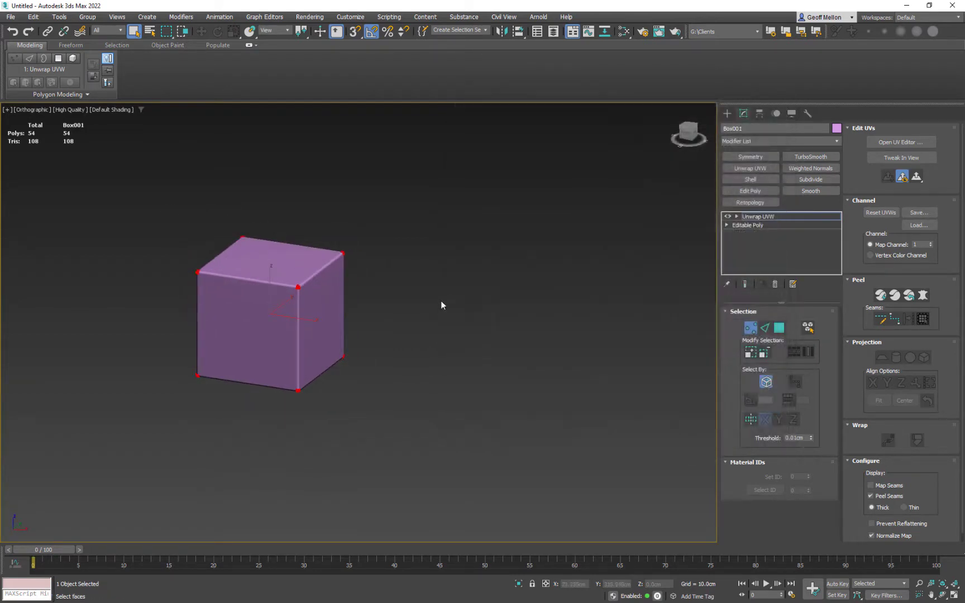
left_click(750, 328)
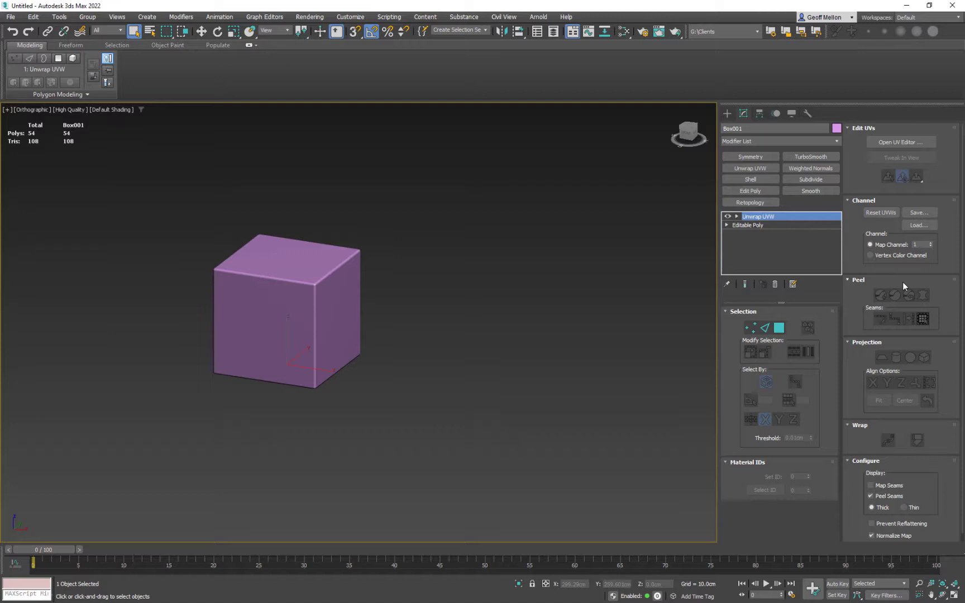
Step: Remove the Unwrap UVW modifier from the box, leaving the Editable Poly
left_click(774, 285)
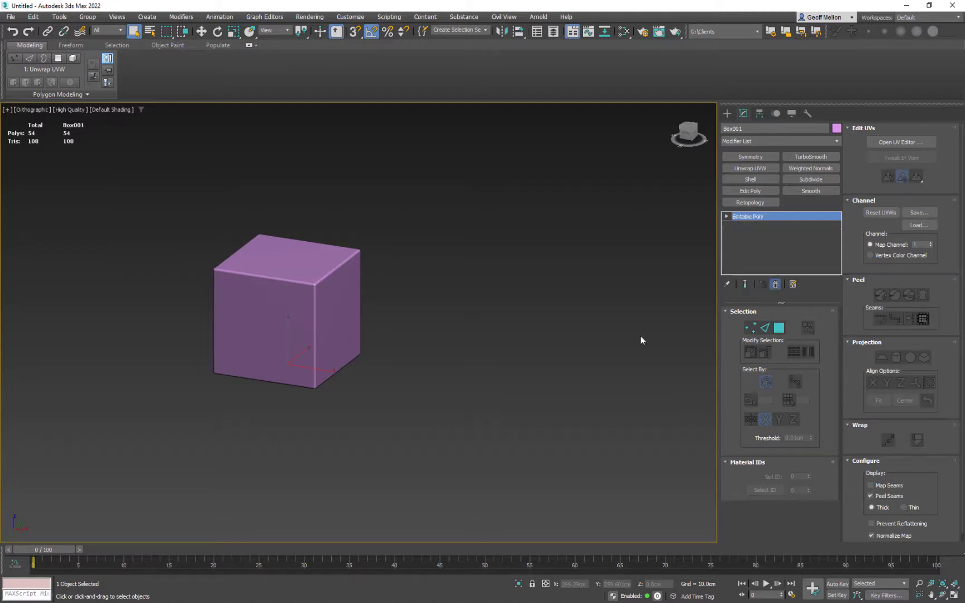
middle_click_drag(417, 355, 445, 336, "alt")
middle_click_drag(446, 336, 549, 352)
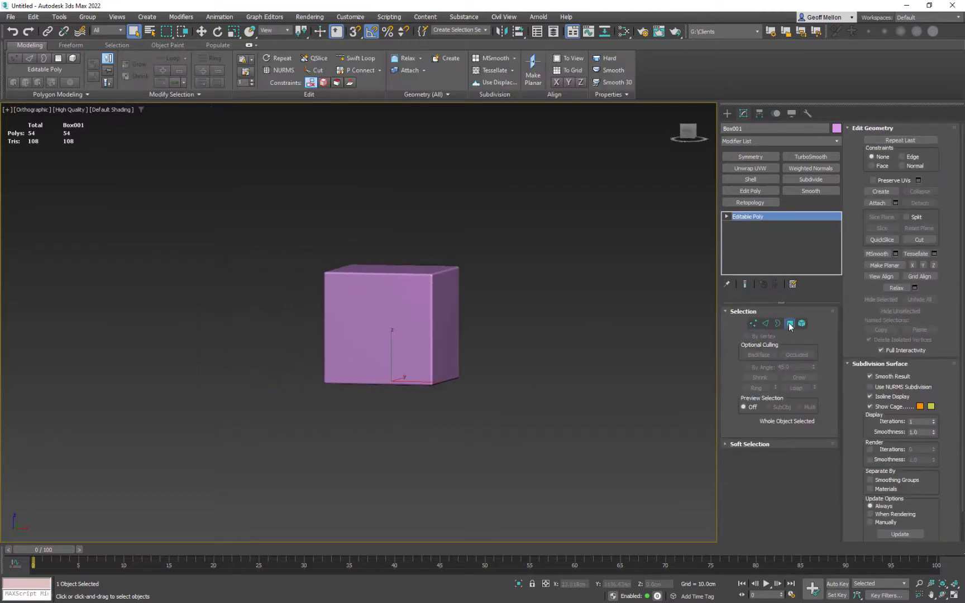
Step: Inset the cube's front polygon by scaling a smaller copy toward its center, and show edged faces
left_click(789, 324)
left_click(380, 319)
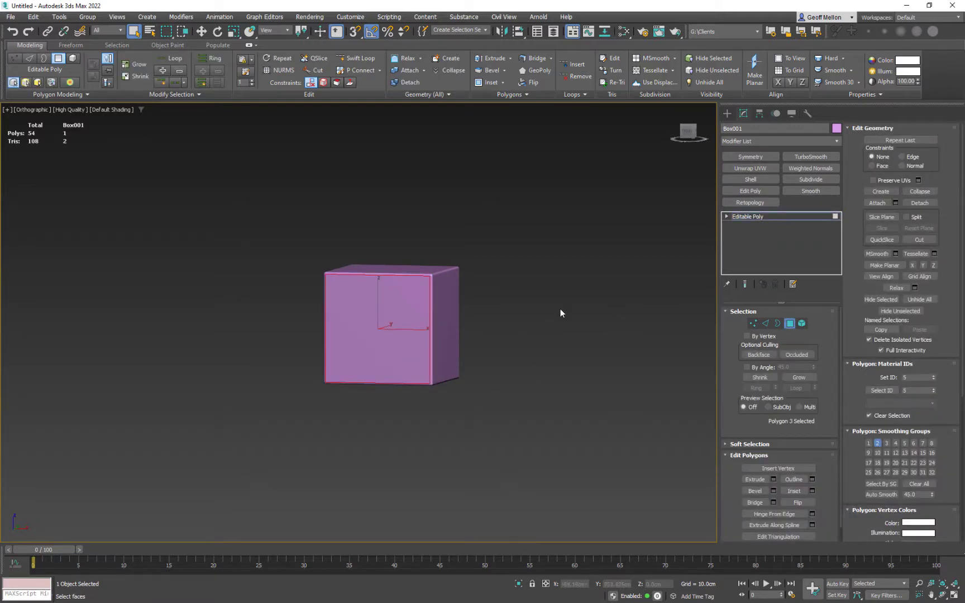
key("r")
left_click_drag(380, 327, 392, 358)
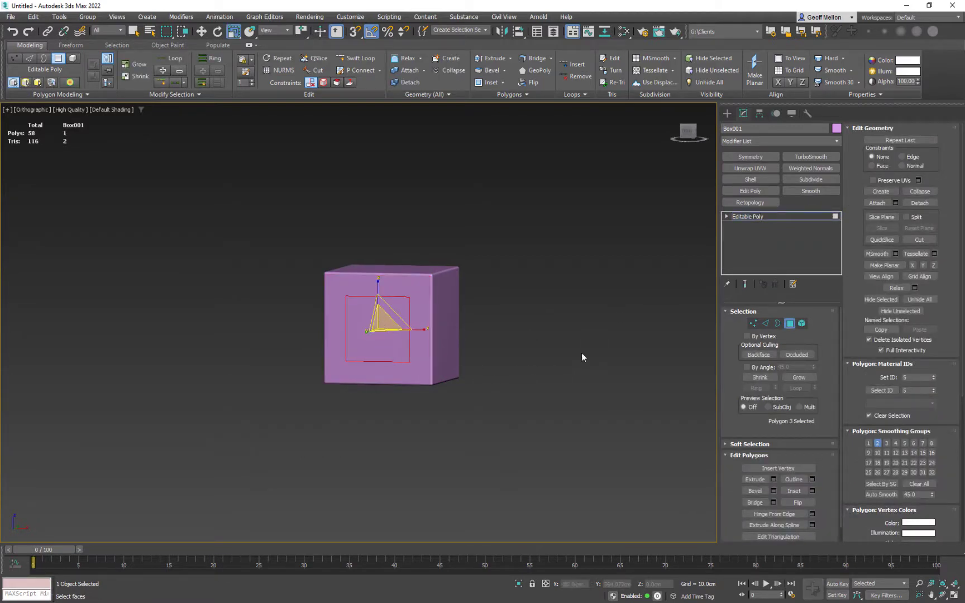
middle_click_drag(581, 352, 491, 333, "alt")
key("F4")
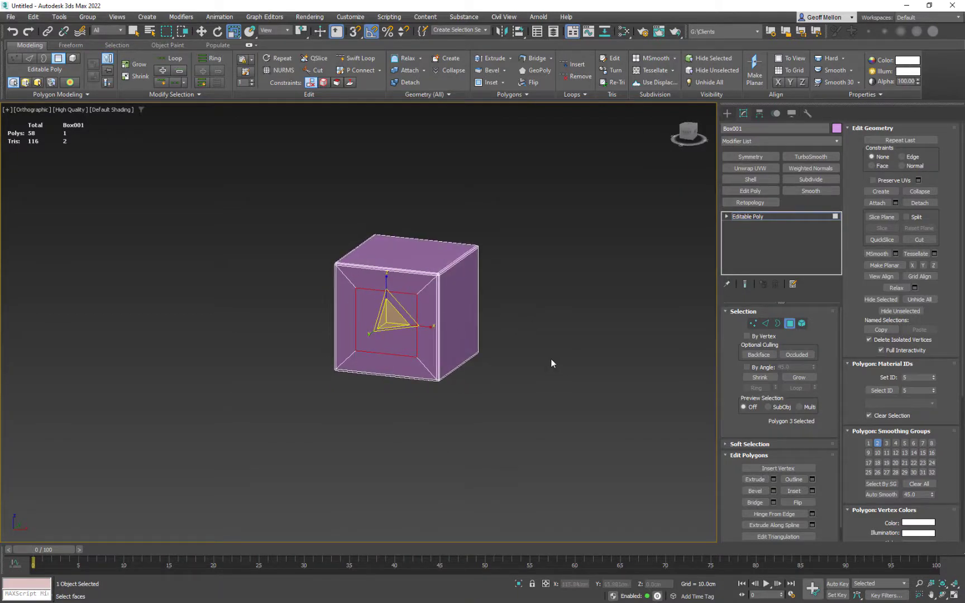
Step: Extrude the inset front polygon about 10 cm into the cube along Y to form a square recess
key("w")
middle_click_drag(551, 359, 538, 334, "alt")
left_click_drag(409, 308, 407, 302)
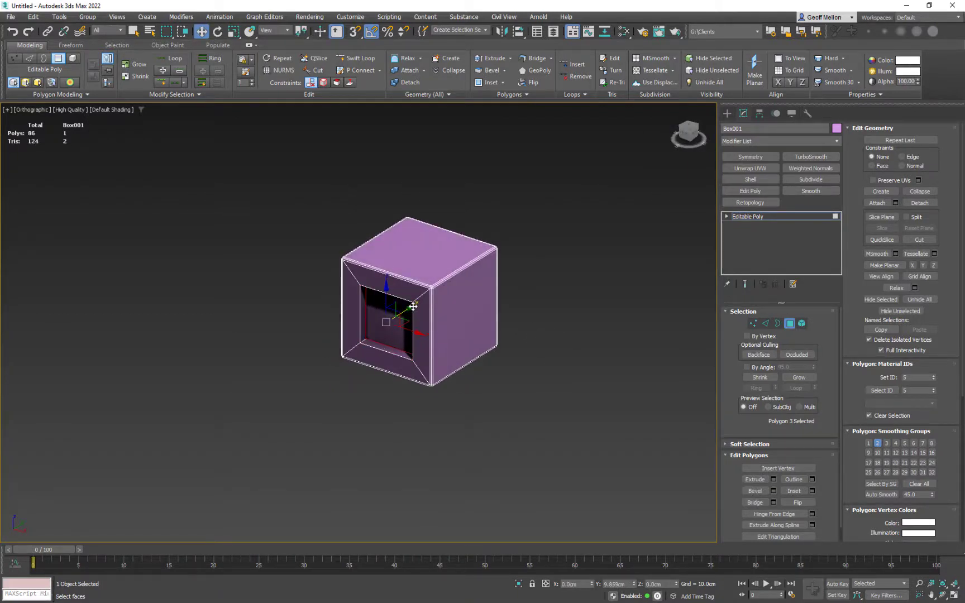
middle_click_drag(398, 340, 445, 302, "alt")
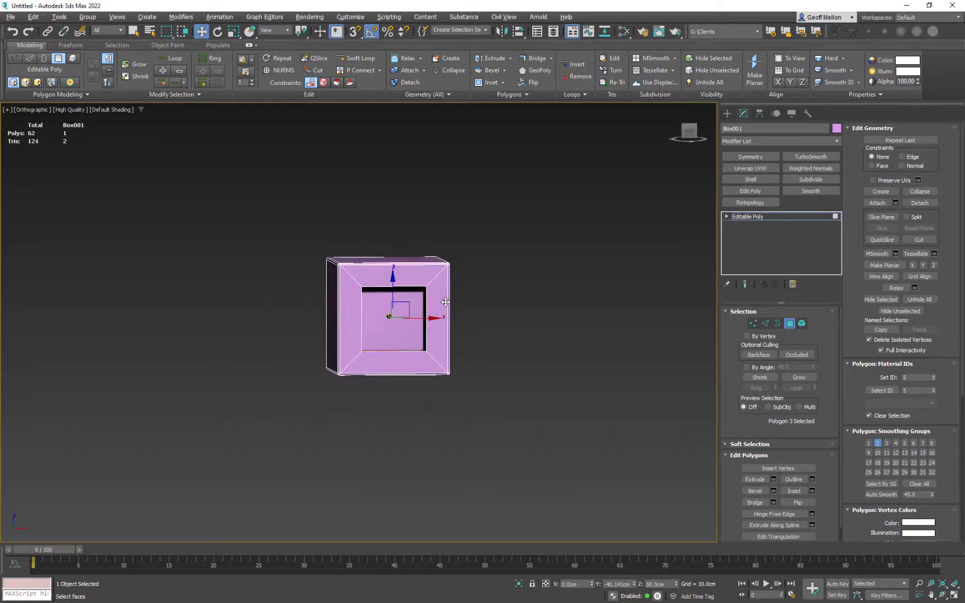
Step: Add a slightly smaller polygon loop inside the recess by scaling a copy of the selected polygon, then leave sub-object editing
key("r")
left_click_drag(383, 314, 384, 314, "shift")
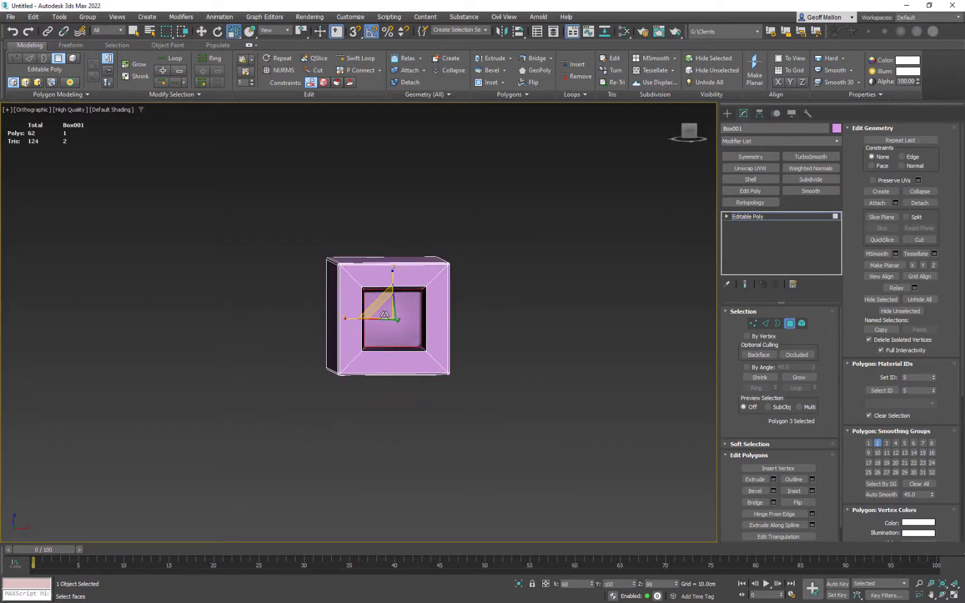
middle_click_drag(385, 316, 433, 337, "alt")
scroll(433, 337, "up", 3)
left_click(767, 324)
left_click(769, 325)
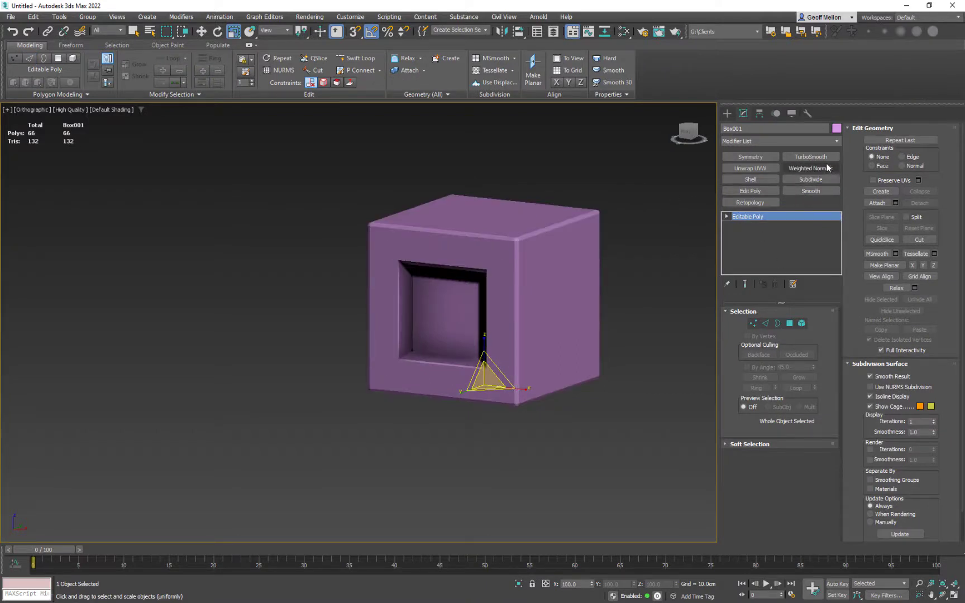
Step: Add a Weighted Normals modifier to the box and compare the recess shading with and without it, with edged faces shown
left_click(810, 168)
middle_click_drag(577, 262, 548, 253, "alt")
scroll(578, 286, "up", 5)
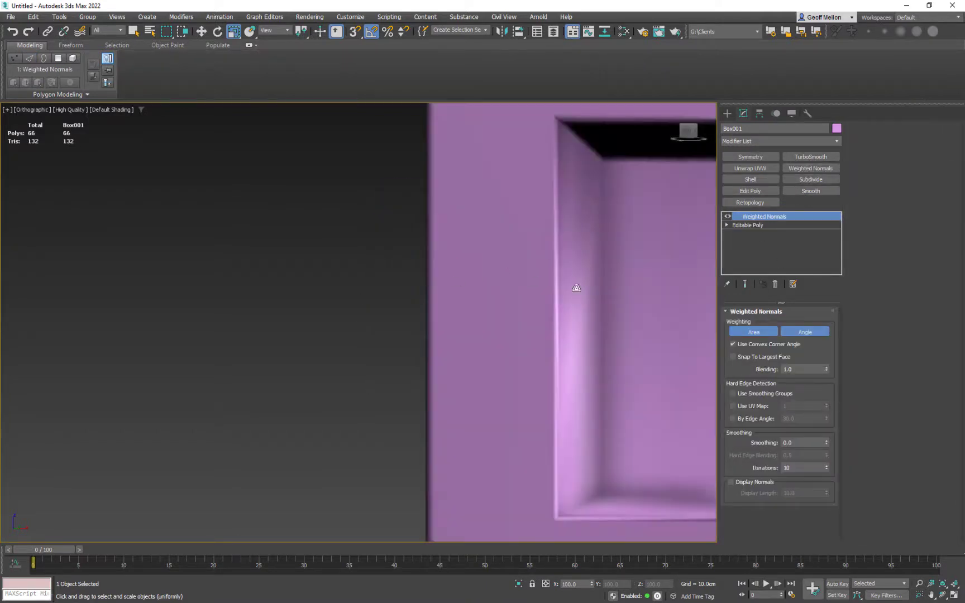
scroll(471, 263, "down", 3)
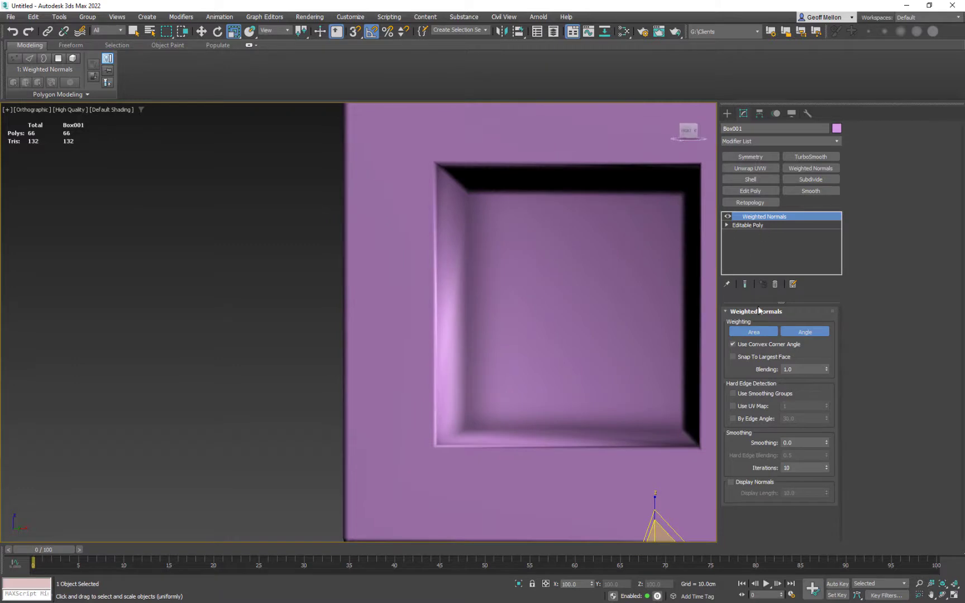
left_click(748, 225)
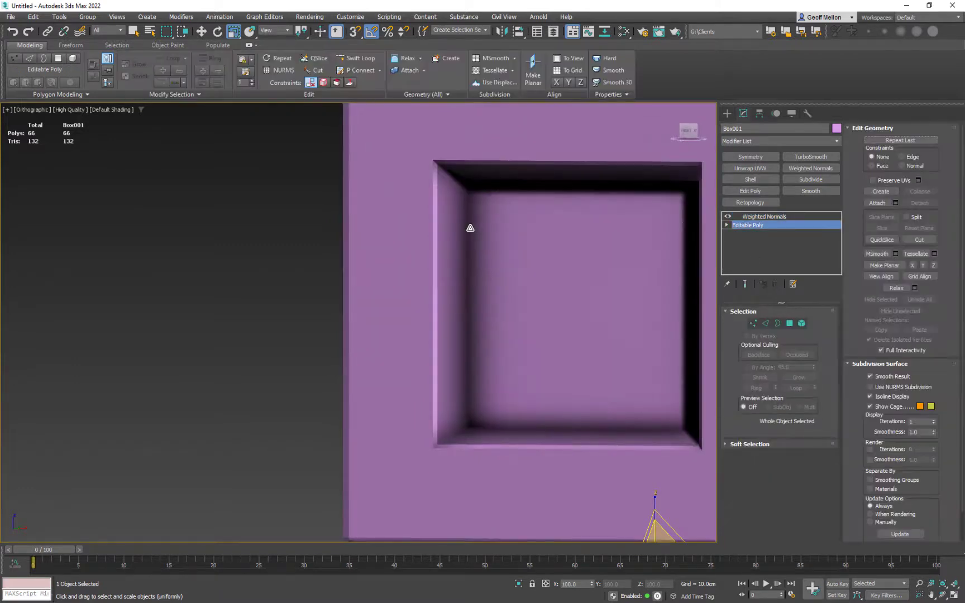
key("F4")
key("Up")
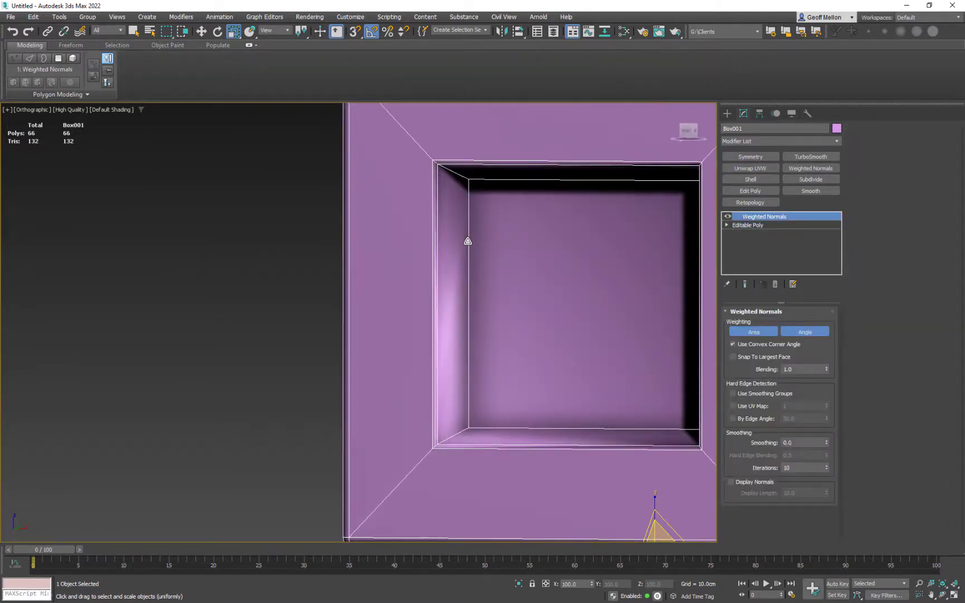
Step: Chamfer the four edges around the recess floor by about 0.516 cm with one segment, then leave edge selection
left_click(765, 227)
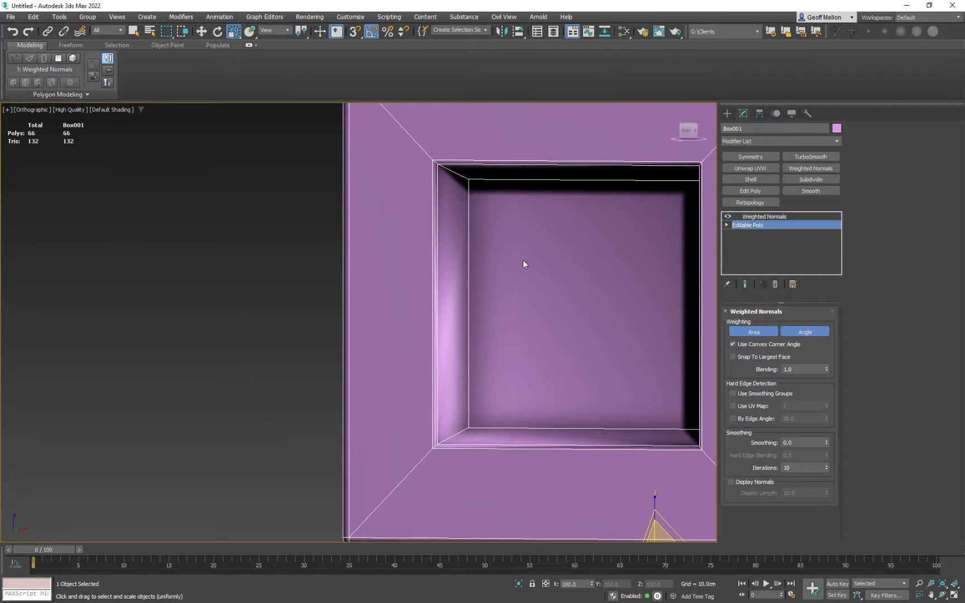
key("4")
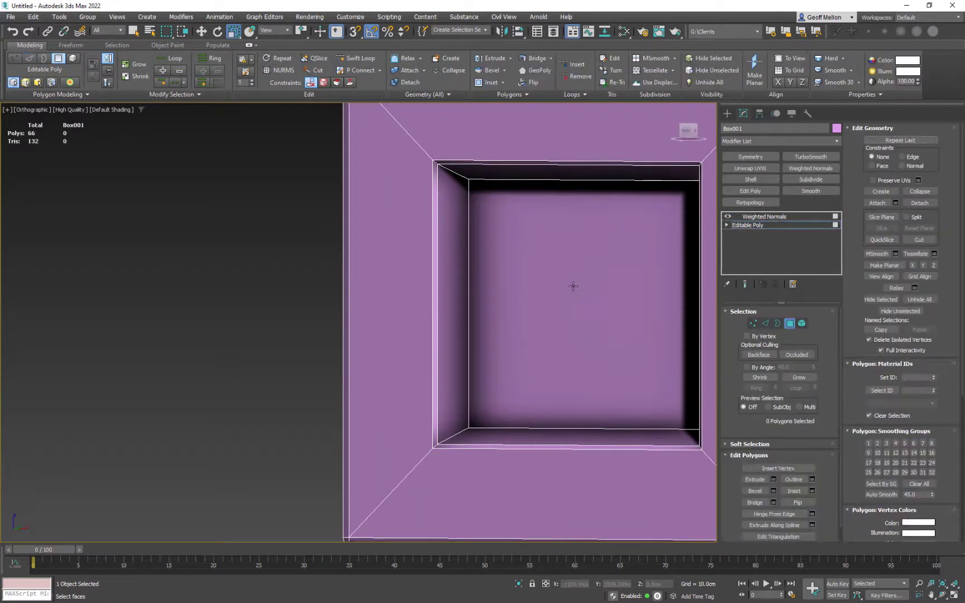
left_click(574, 279)
left_click(765, 324)
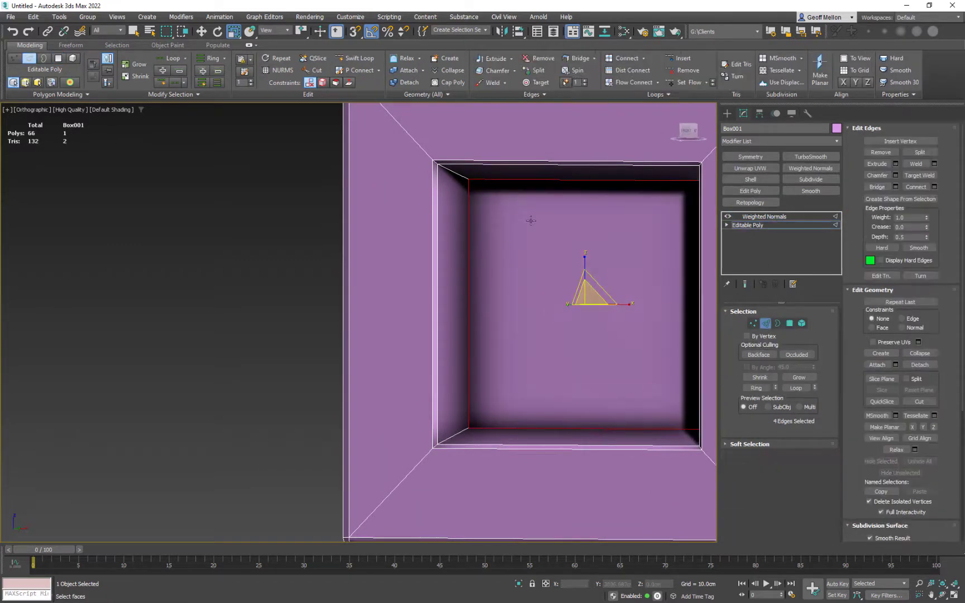
right_click(556, 288)
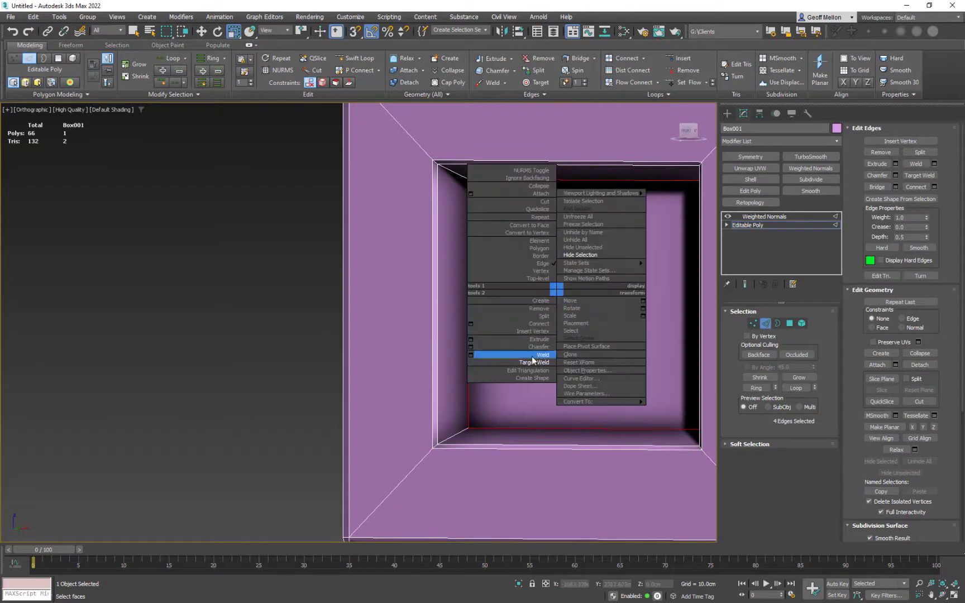
left_click(471, 346)
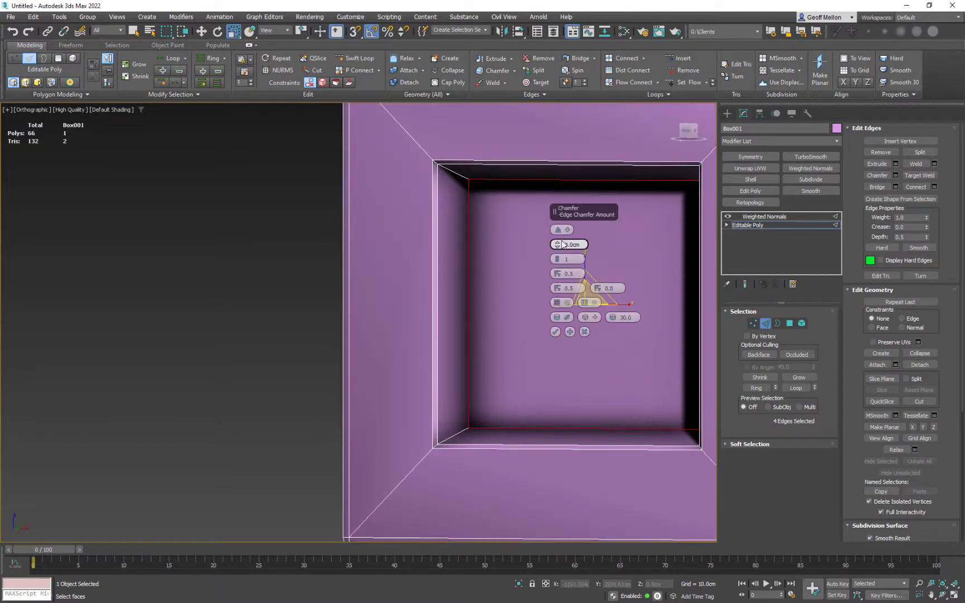
left_click_drag(557, 245, 556, 245)
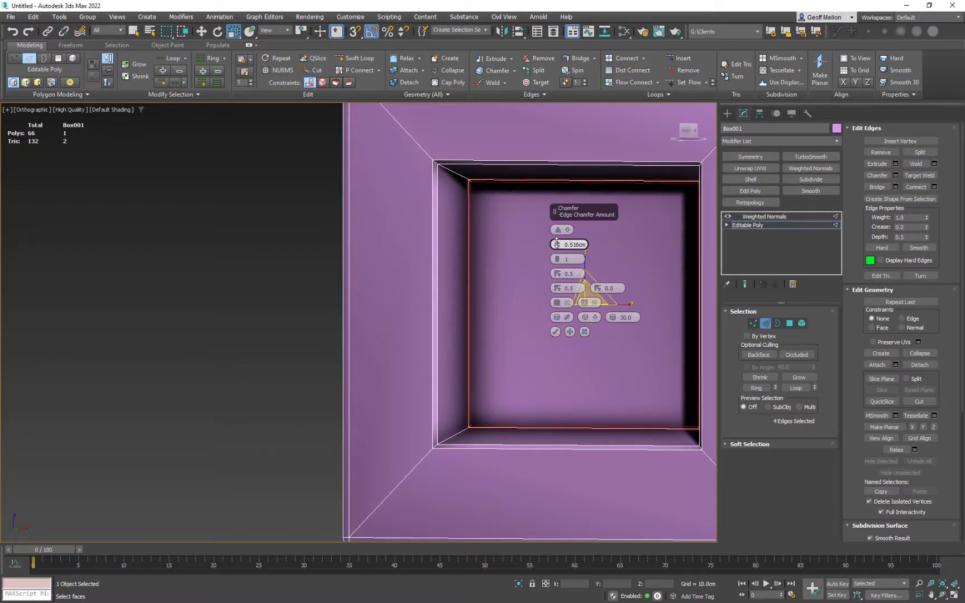
left_click(556, 261)
left_click(570, 331)
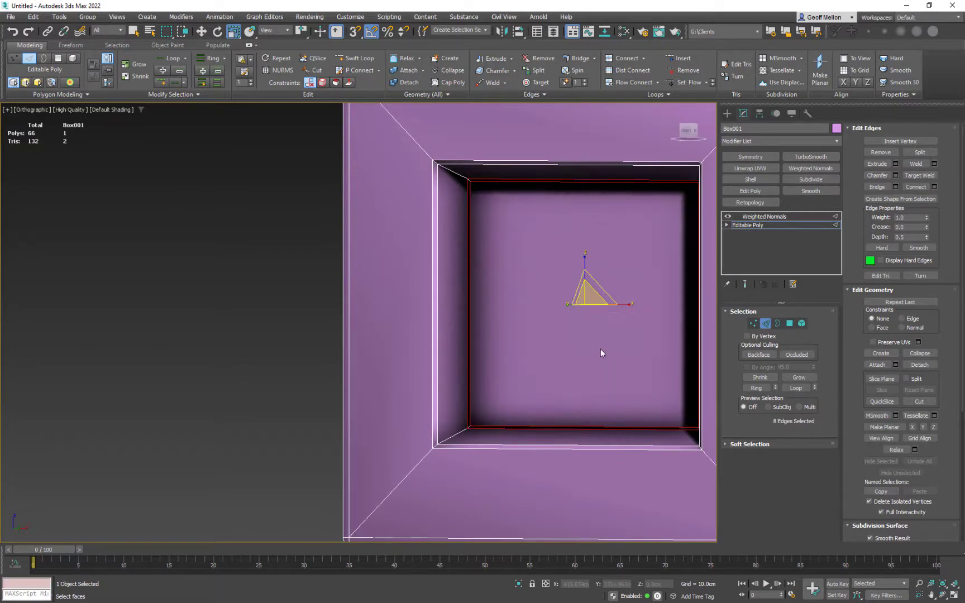
scroll(600, 348, "down", 5)
left_click(765, 323)
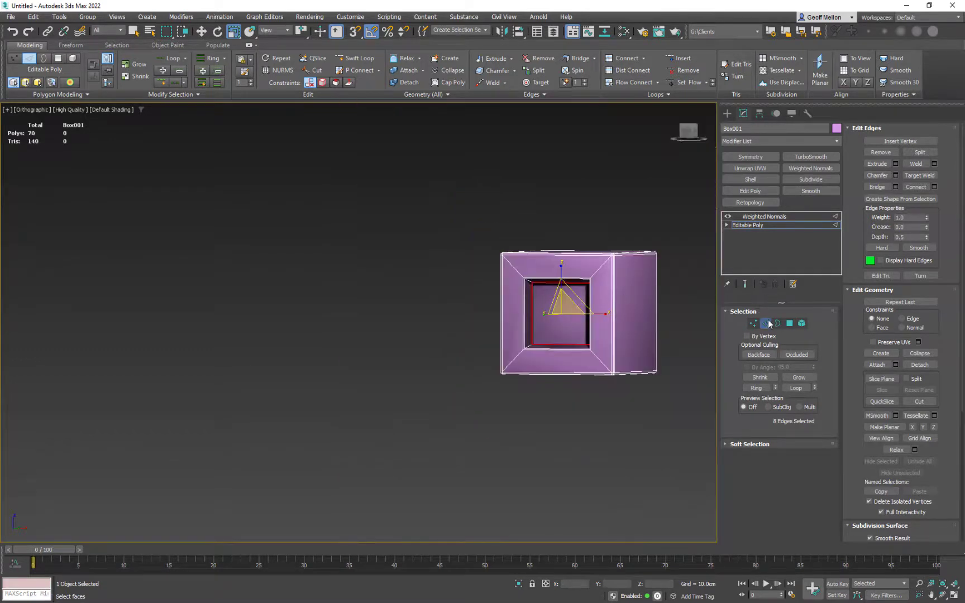
Step: Replace the box's existing Weighted Normals modifier with a newly added one
left_click(790, 216)
left_click(775, 284)
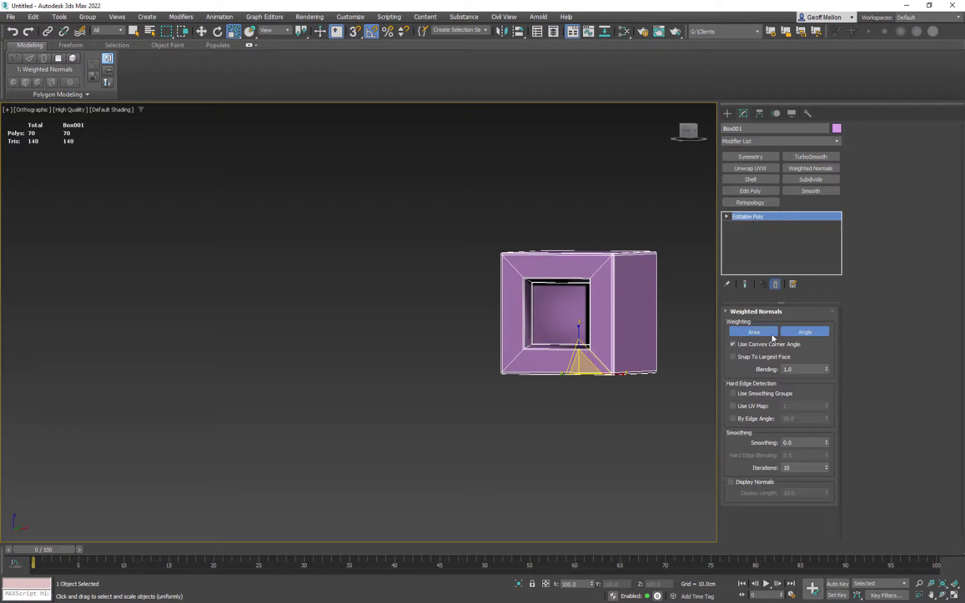
left_click(803, 168)
middle_click_drag(587, 188, 650, 229)
Step: Collapse the new Weighted Normals modifier by converting the box to an Editable Poly, and switch to polygon selection
right_click(650, 225)
mouse_move(692, 334)
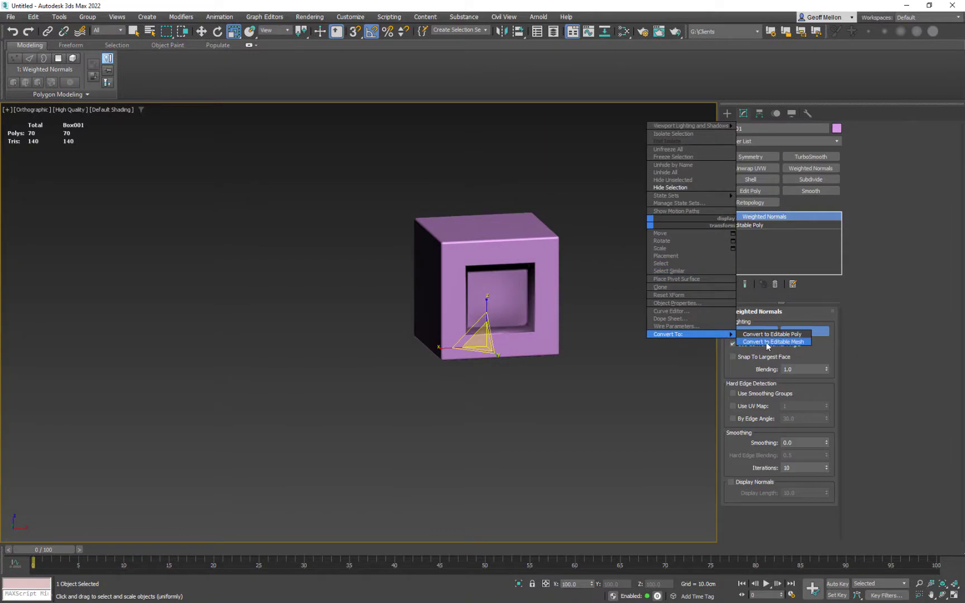
left_click(770, 342)
middle_click_drag(562, 287, 584, 270)
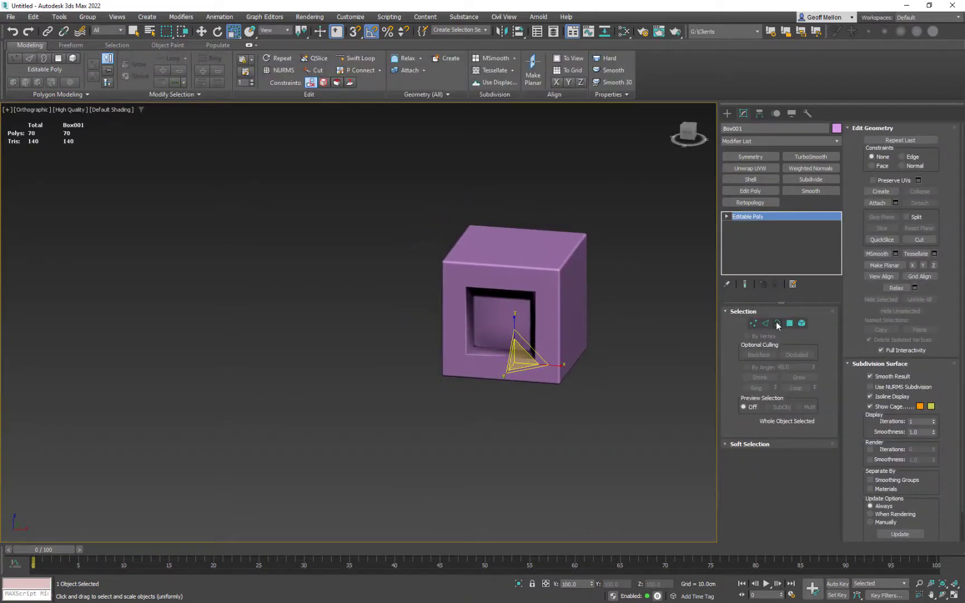
key("4")
middle_click_drag(618, 297, 594, 293)
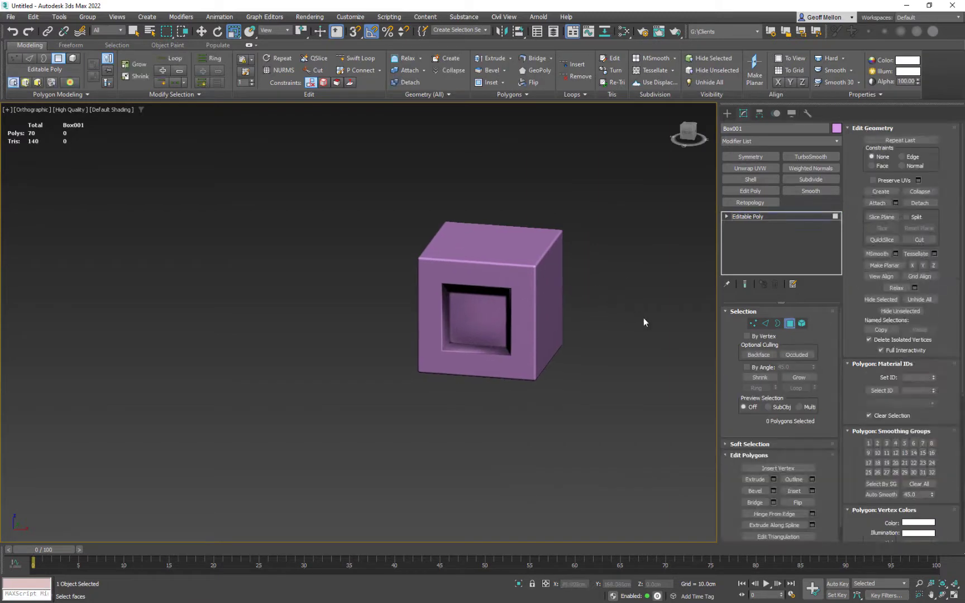
Step: Open the Slate Material Editor, delete all existing nodes from View1 and arrange the editor beside the box
key("m")
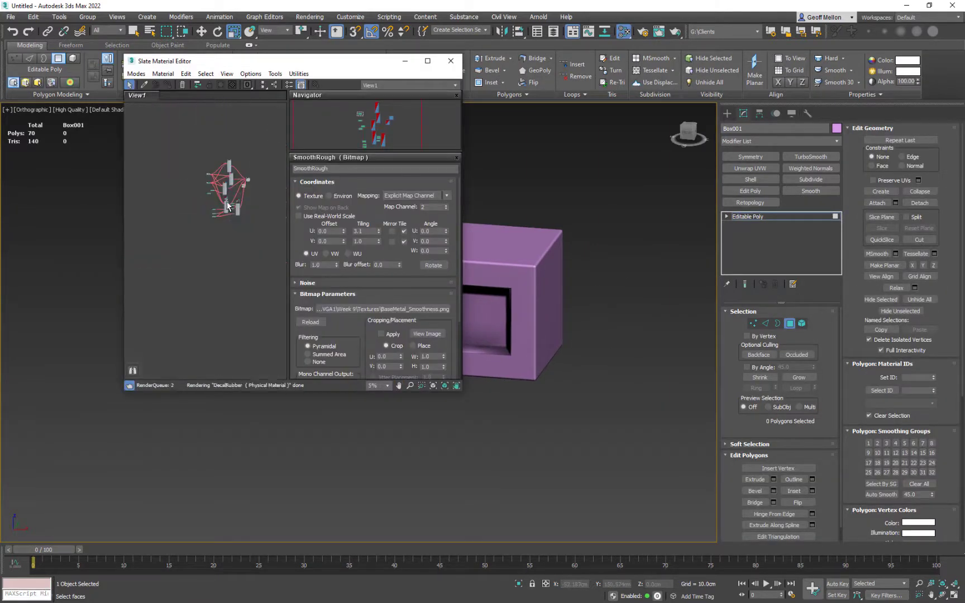
left_click_drag(195, 158, 259, 257)
key("Delete")
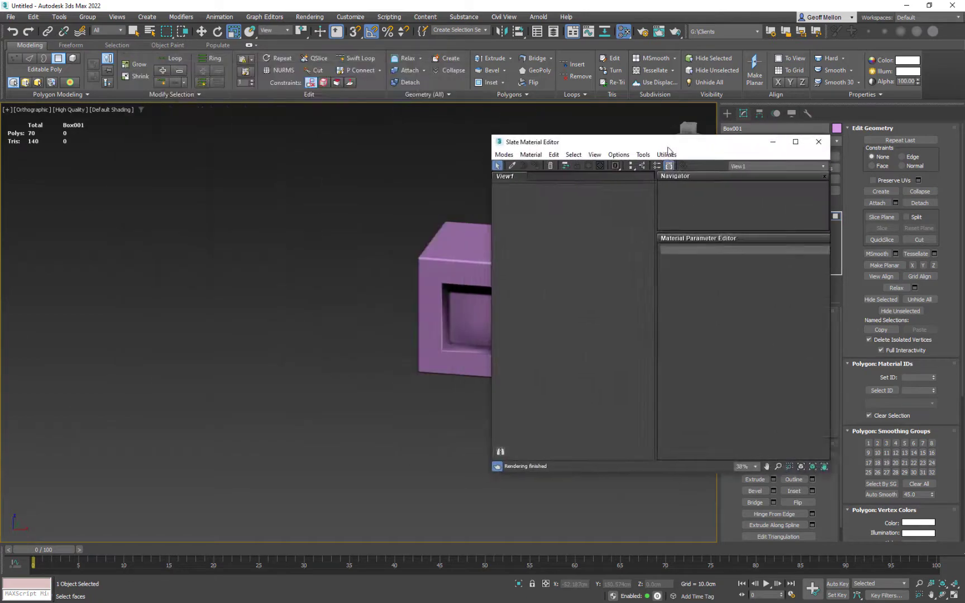
left_click_drag(298, 66, 667, 147)
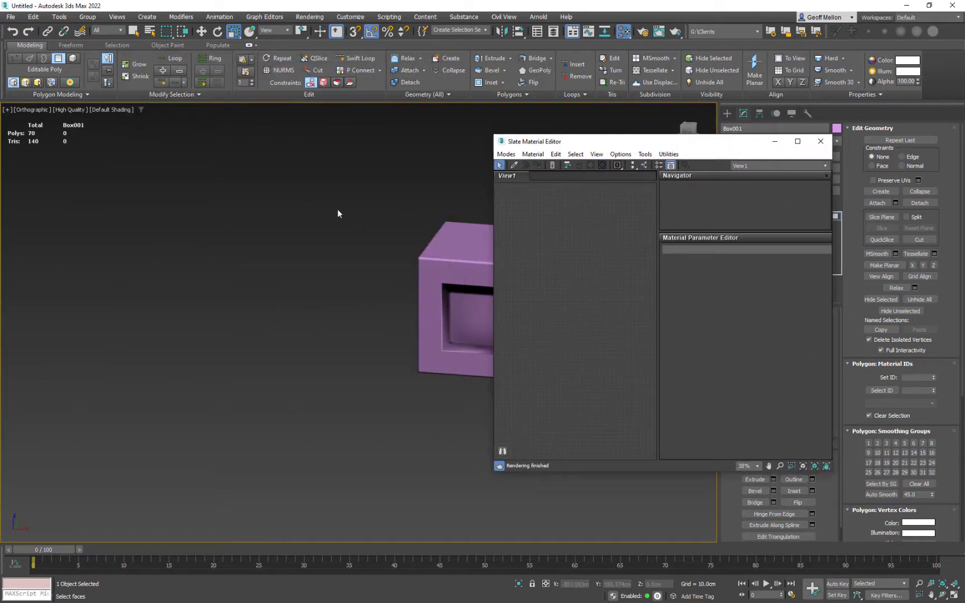
middle_click_drag(339, 213, 188, 190)
scroll(583, 272, "up", 3)
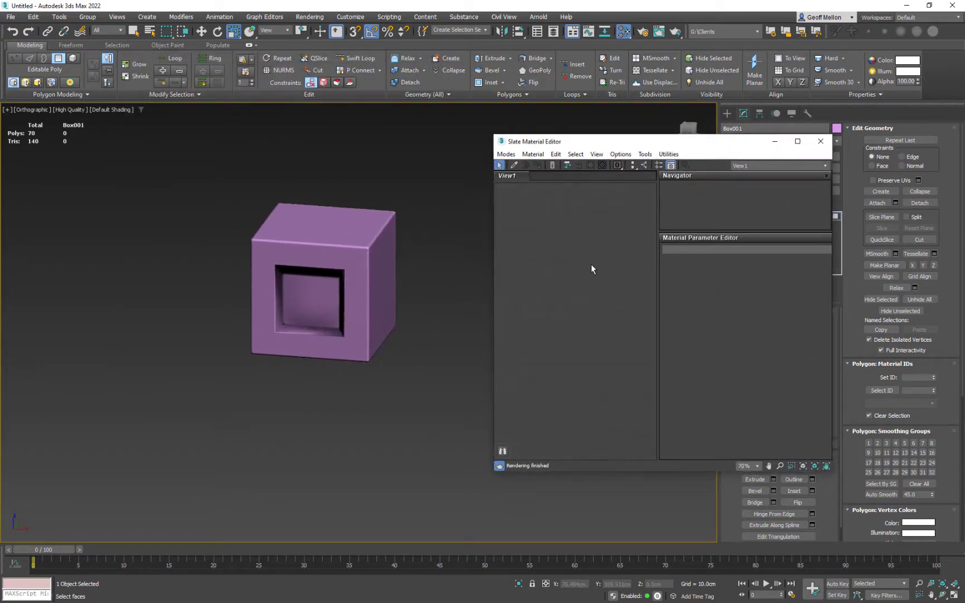
Step: Create a PBR Material (Metal/Rough) node in View1 of the Slate Material Editor
right_click(596, 257)
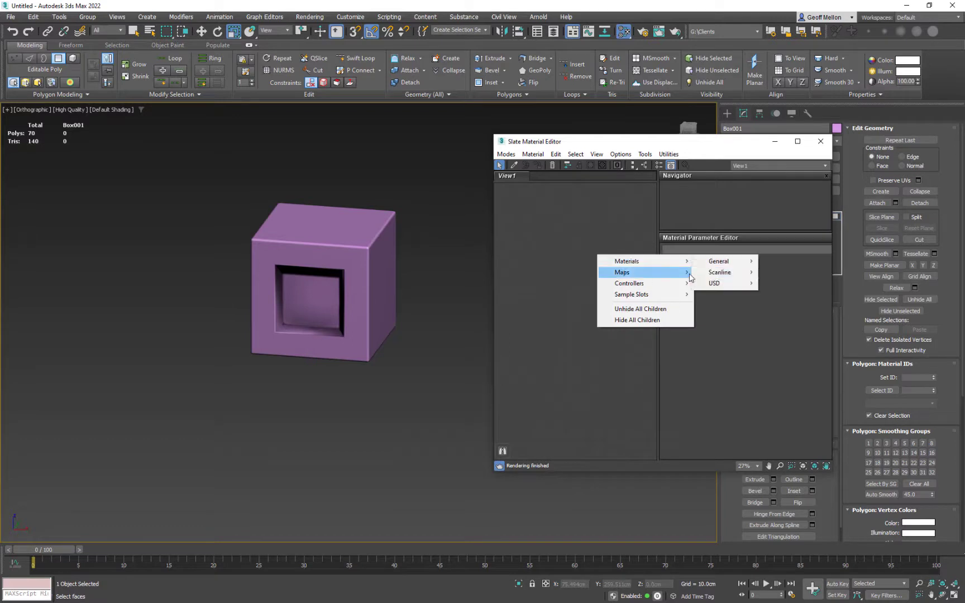
mouse_move(627, 261)
mouse_move(719, 261)
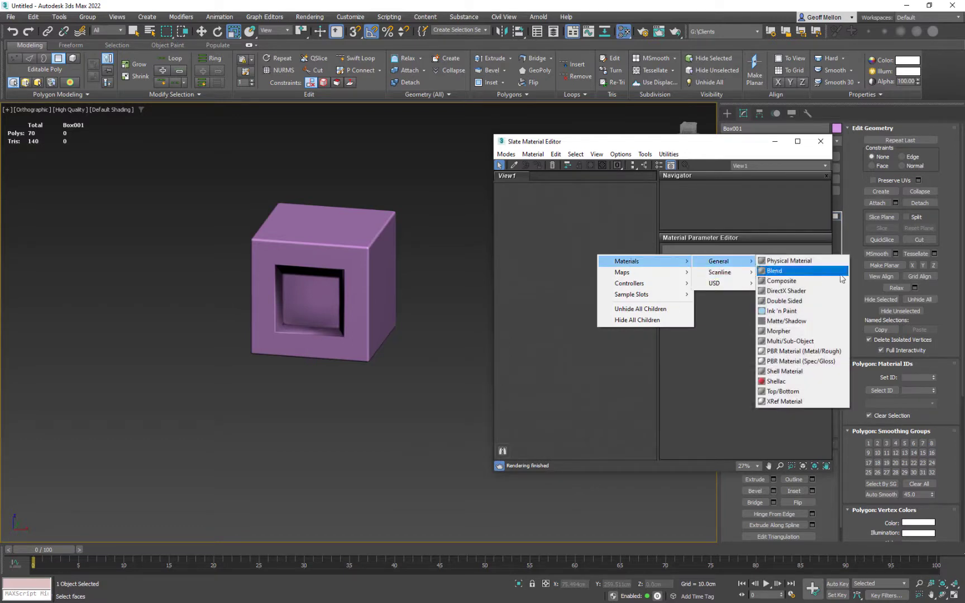
left_click(799, 350)
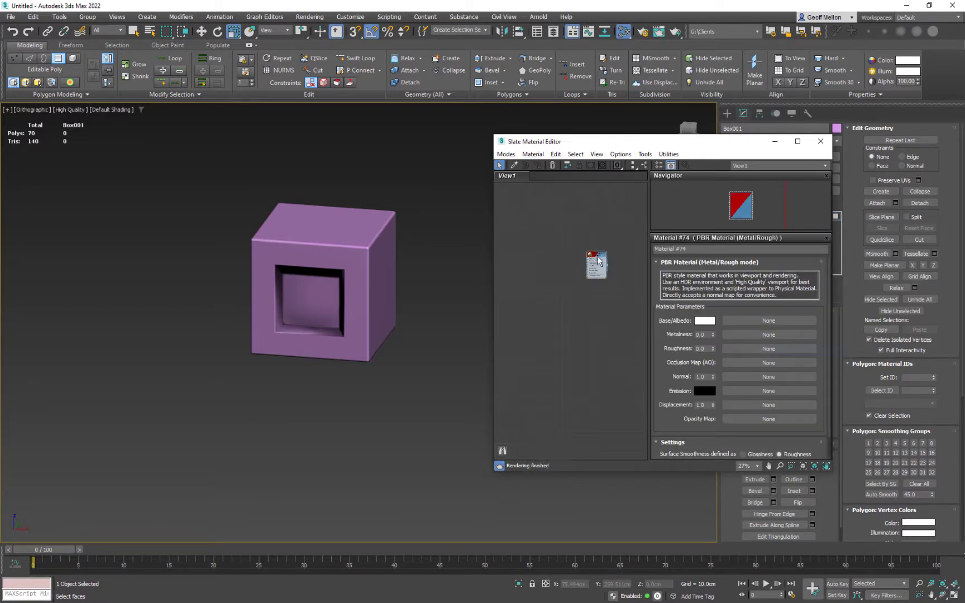
scroll(602, 257, "up", 5)
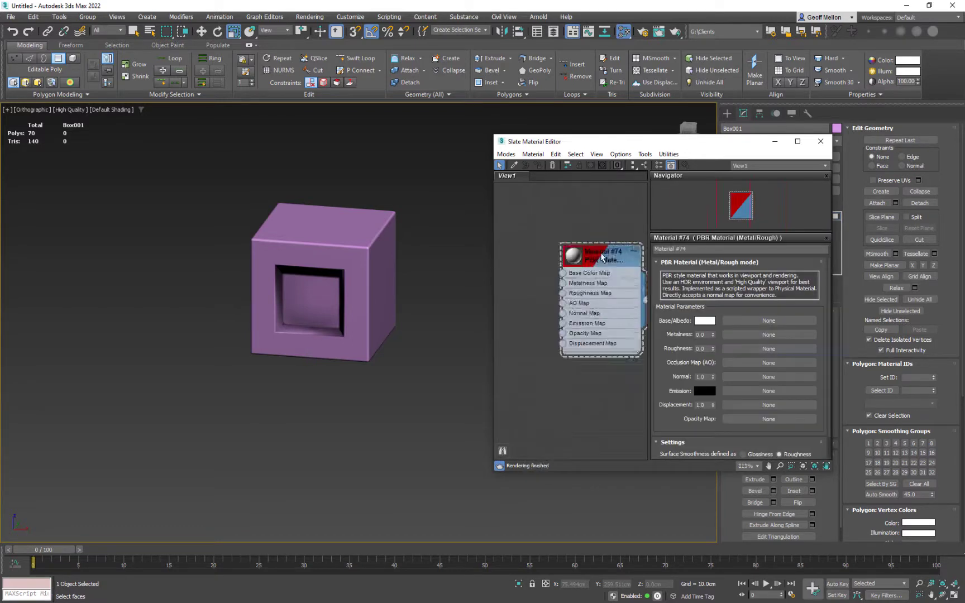
Step: Rename the PBR material in View1 as GreenPaintedMetal
left_click(691, 248)
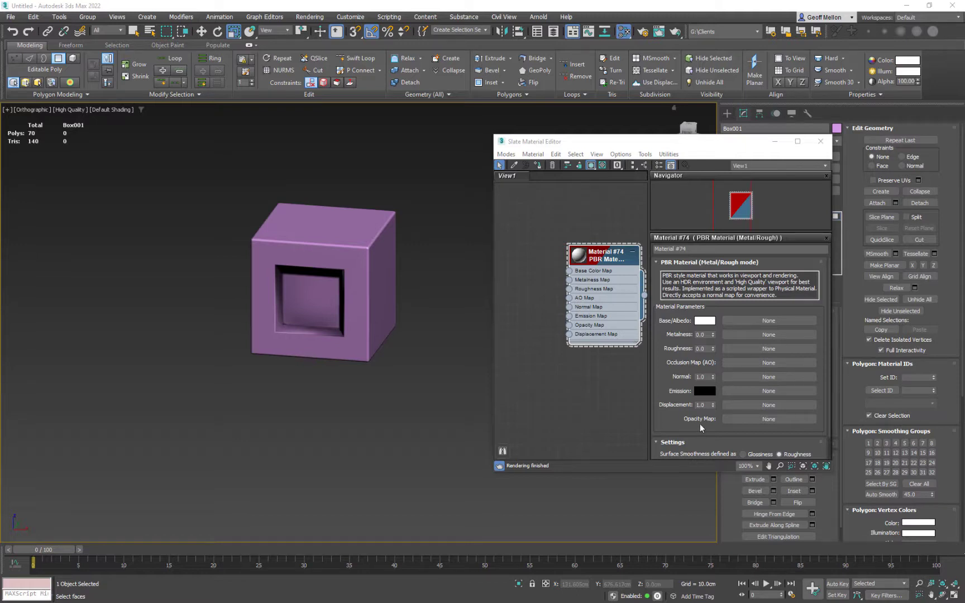
left_click(709, 249)
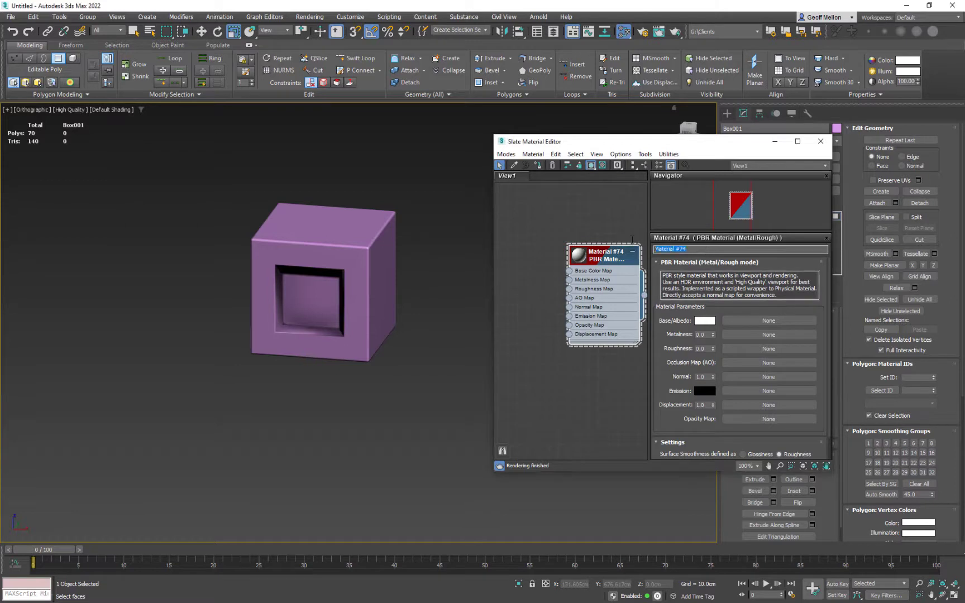
type("GreenPaintedMetal")
key("Return")
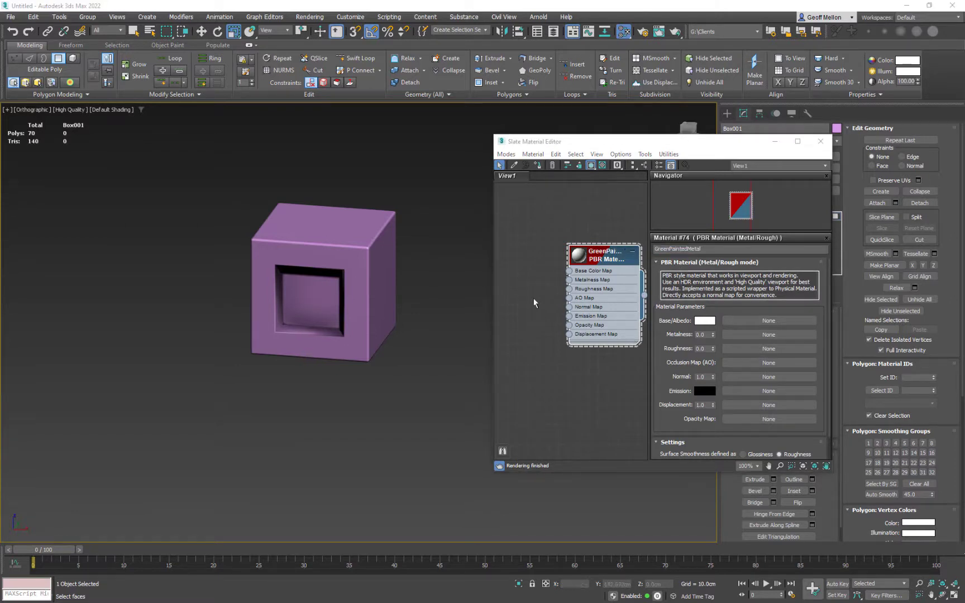
Step: Duplicate the GreenPaintedMetal node below the original and name the copy RedOrangePlastic
left_click_drag(596, 259, 596, 380, "shift")
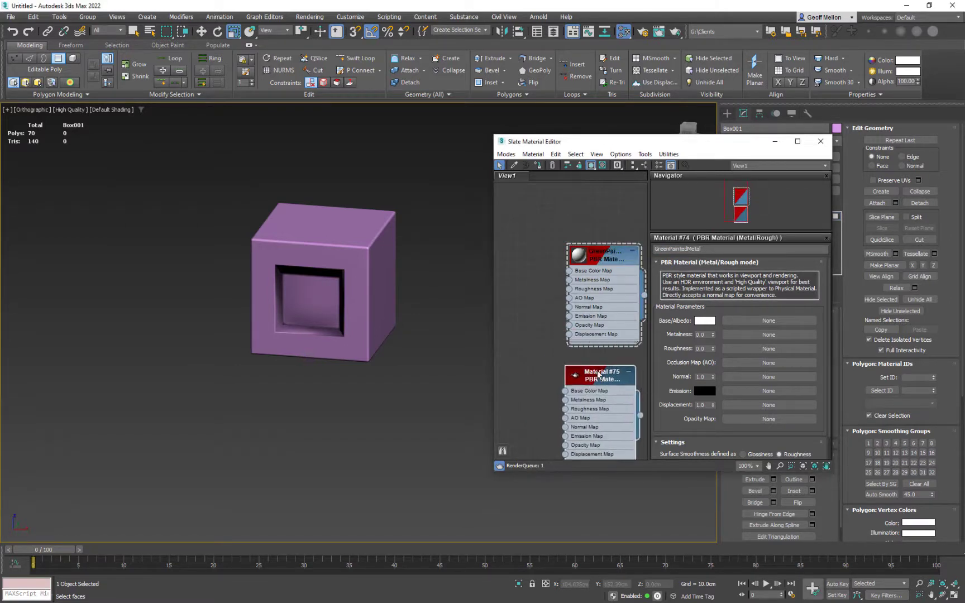
double_click(596, 379)
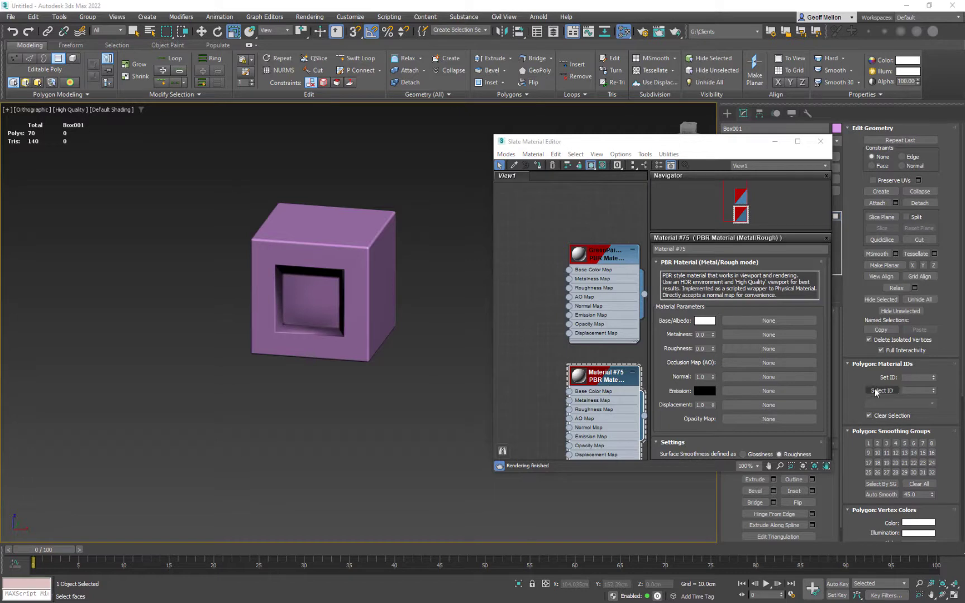
left_click(709, 249)
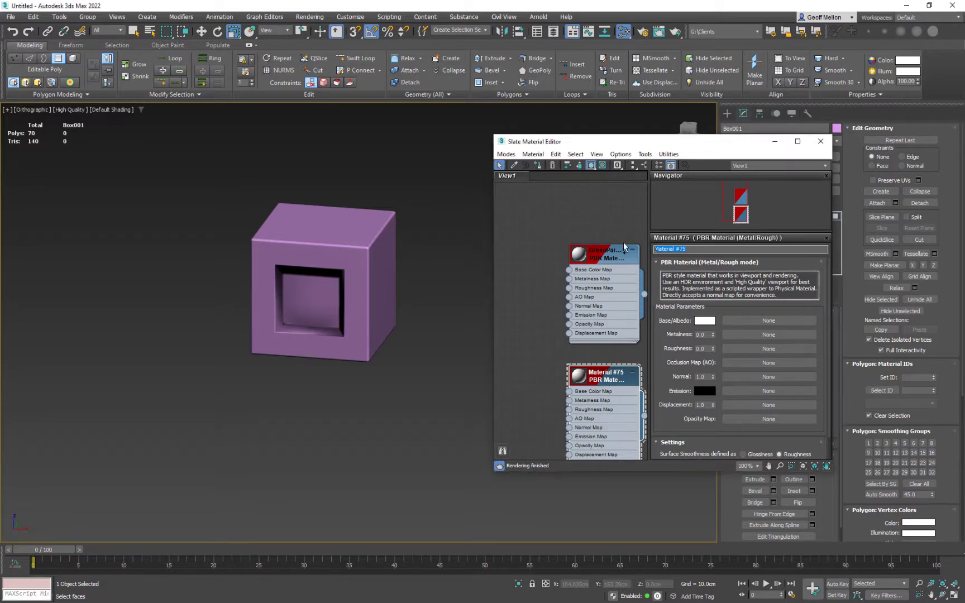
type("RedOrangePlastic")
key("Return")
key("alt+Tab")
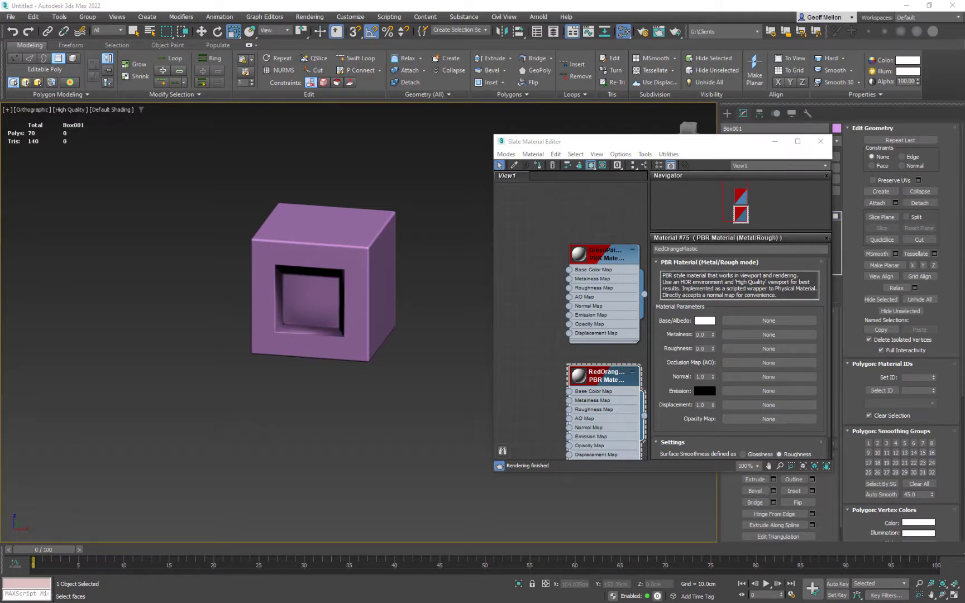
Step: Duplicate the GreenPaintedMetal node above the original and name the copy MetalUnder
middle_click_drag(605, 234, 592, 272)
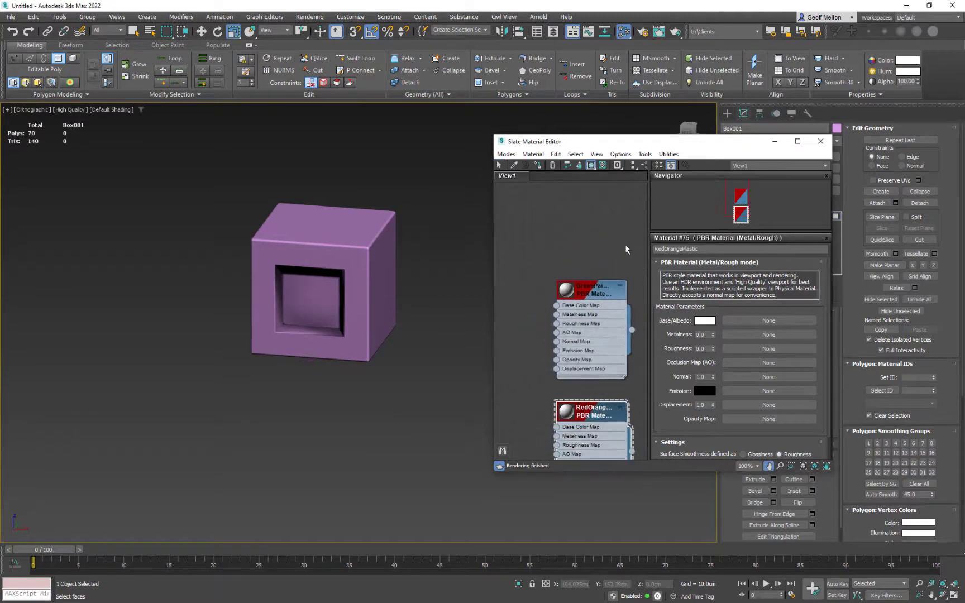
double_click(595, 292)
mouse_move(593, 288)
left_mouse_down("shift")
mouse_move(611, 184)
mouse_move(601, 170)
left_mouse_up("shift")
middle_click_drag(609, 193, 585, 313)
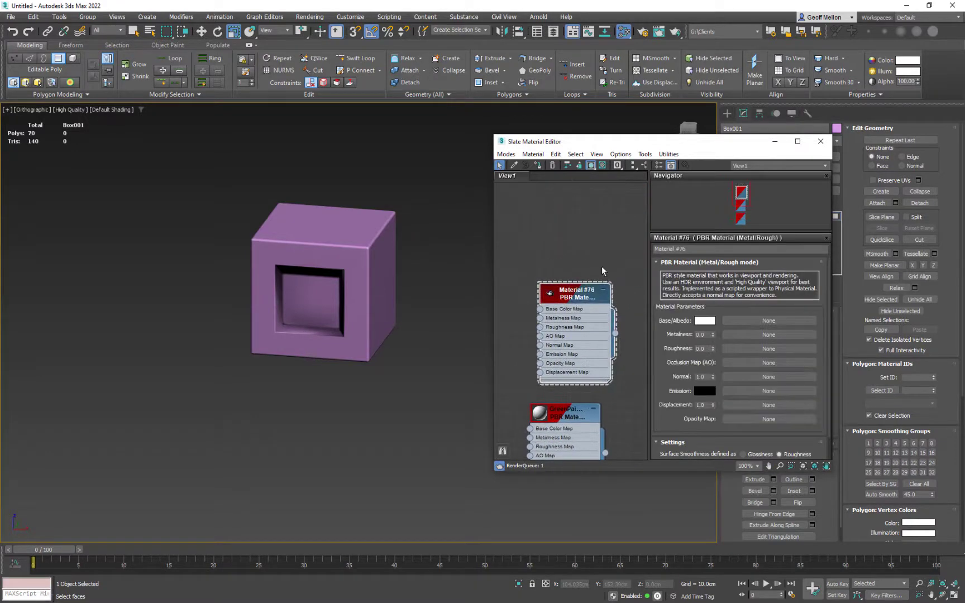
double_click(651, 249)
type("MetalUnder")
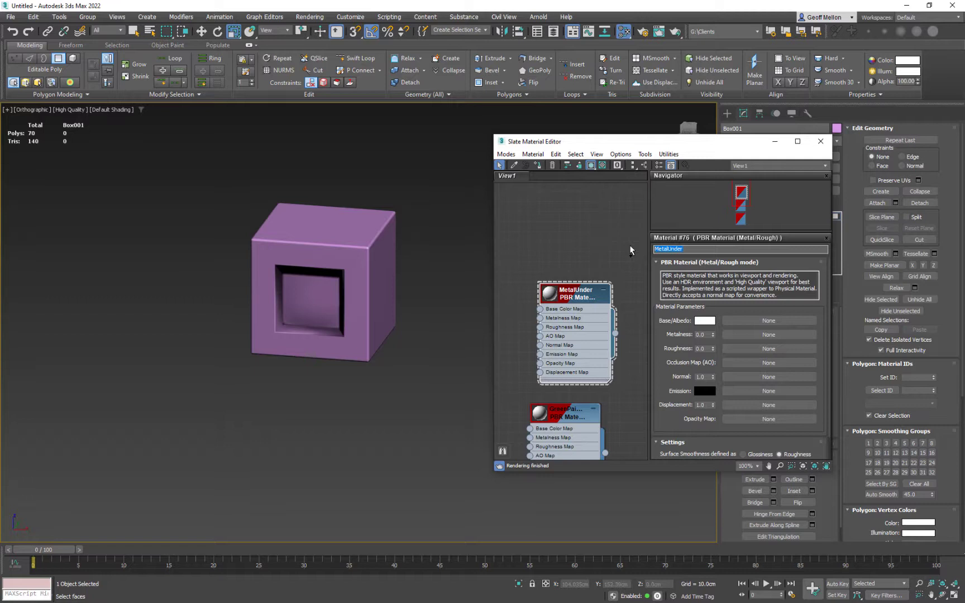
Step: Start a new Bitmap map on the Base Color Map input of the GreenPaintedMetal node
middle_click_drag(573, 280, 580, 237)
scroll(580, 237, "down", 3)
middle_click_drag(579, 320, 597, 272)
left_click_drag(605, 266, 562, 245)
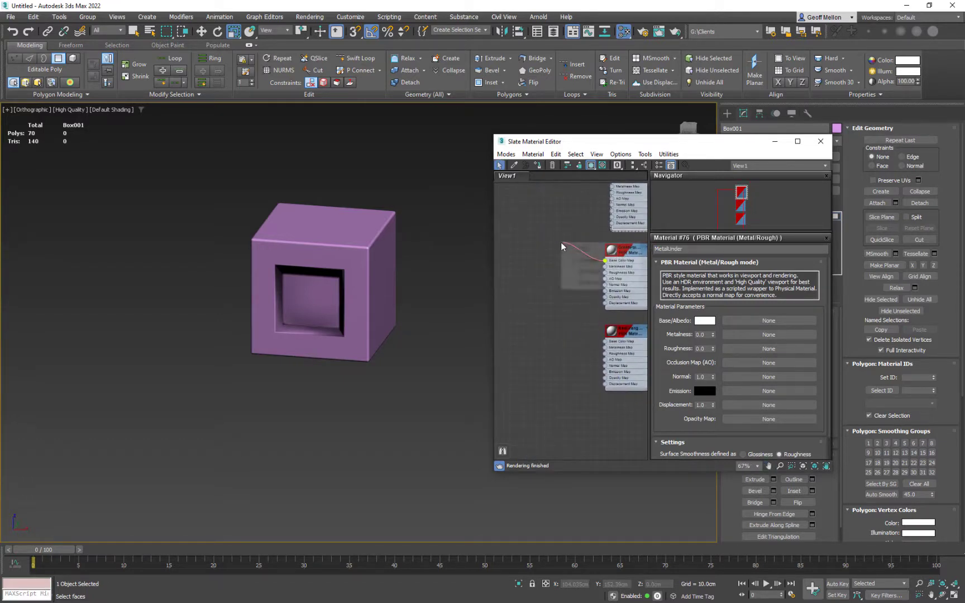
mouse_move(589, 260)
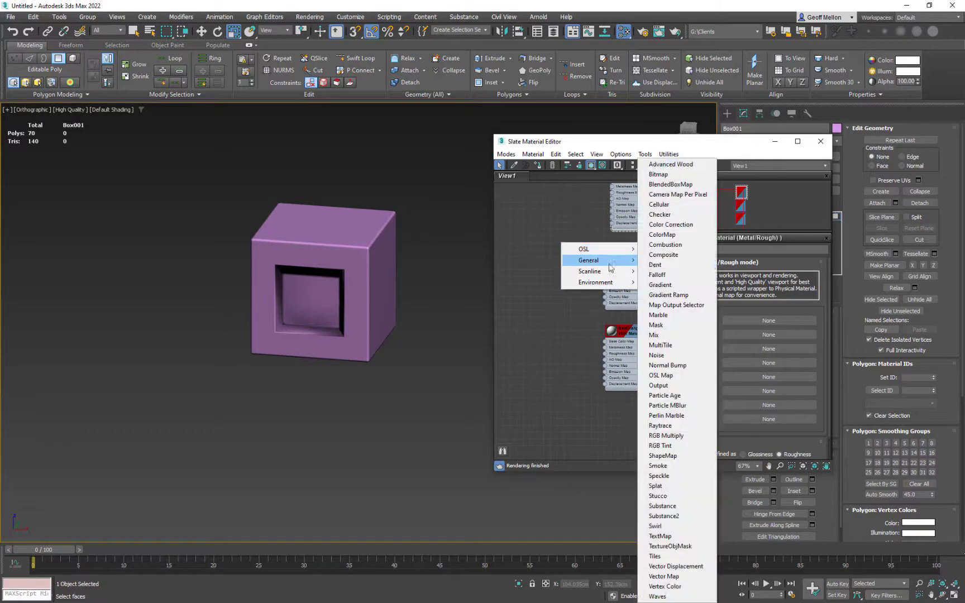
left_click(667, 167)
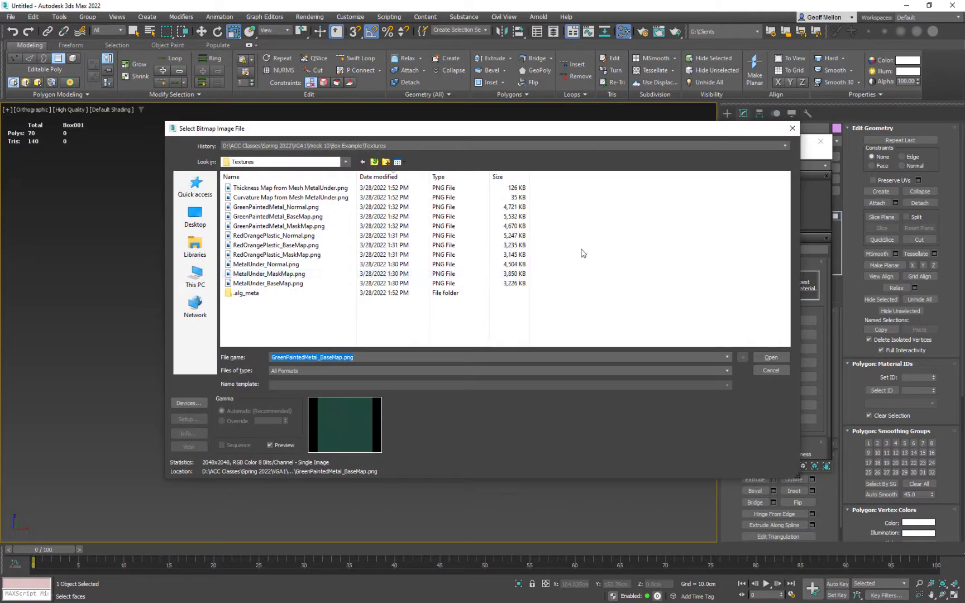
Step: Browse to the Textures folder inside Art > Class_ExampleLayered and load GreenPaintedMetal_BaseMap.png as the bitmap
double_click(583, 253)
mouse_move(628, 270)
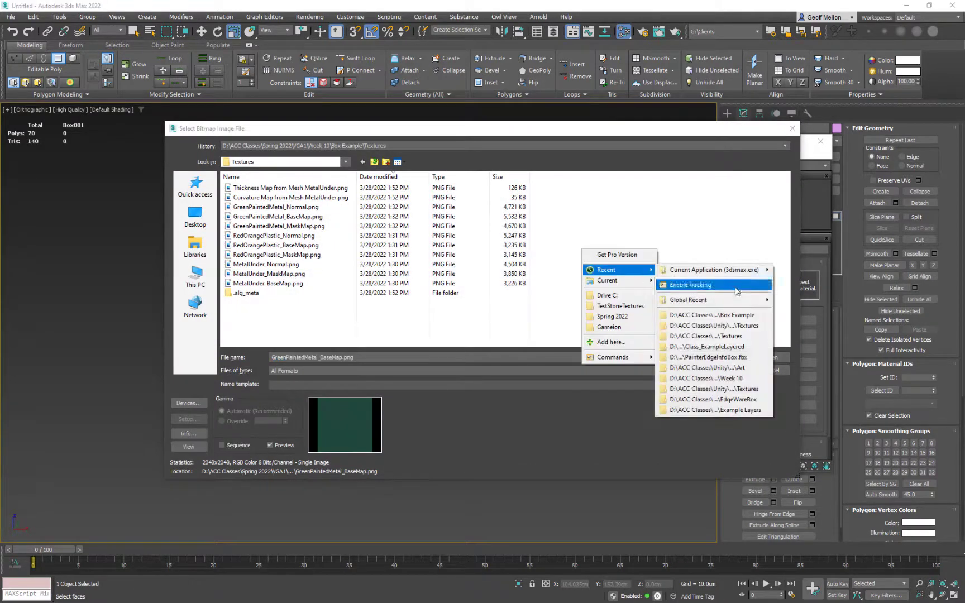
left_click(743, 327)
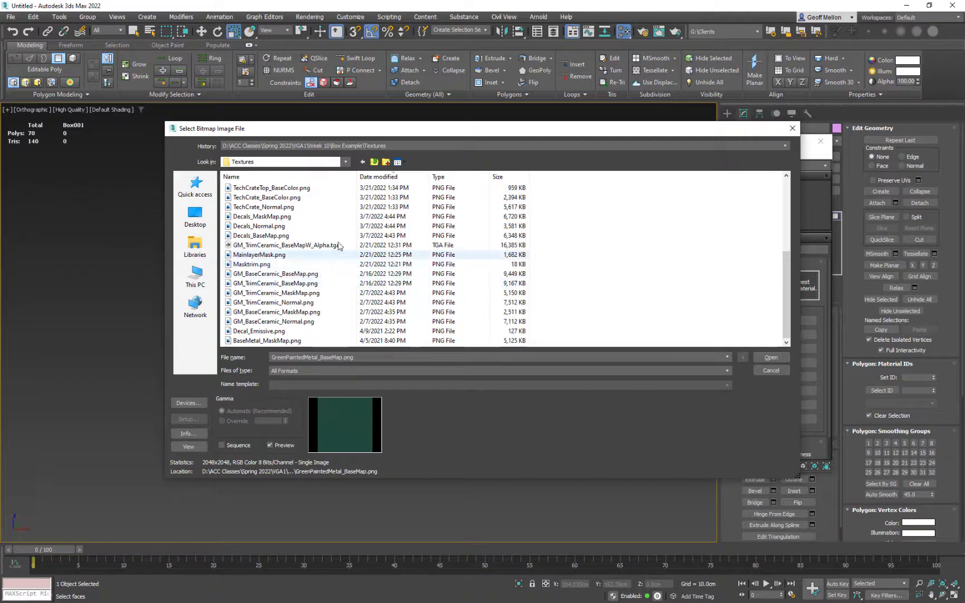
left_click(336, 163)
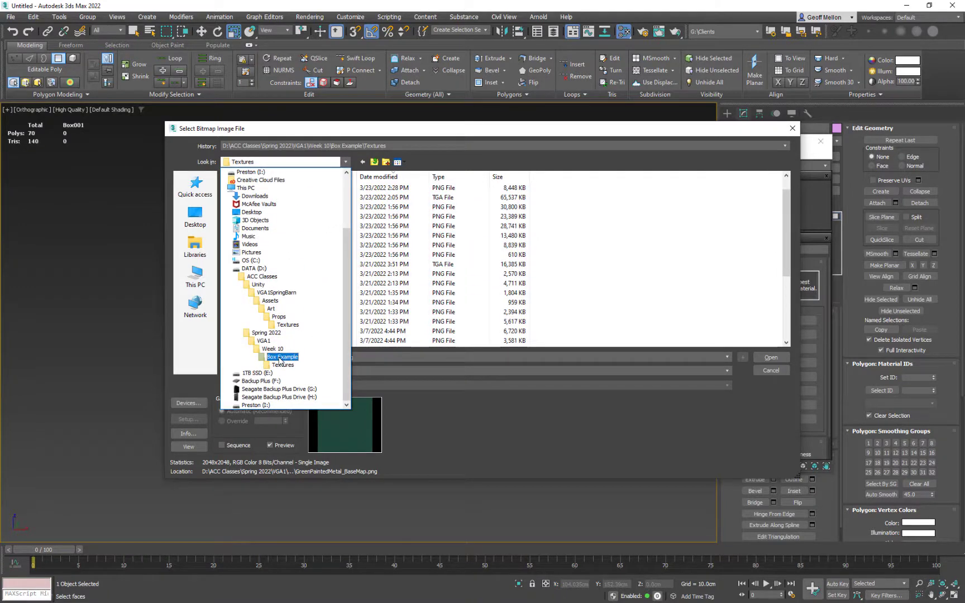
left_click(271, 309)
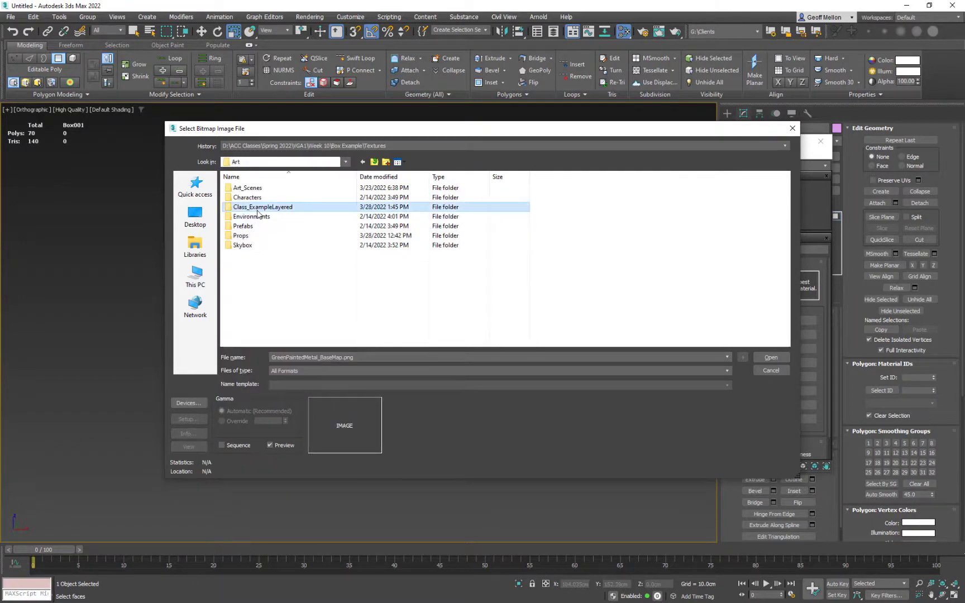
double_click(259, 206)
double_click(273, 197)
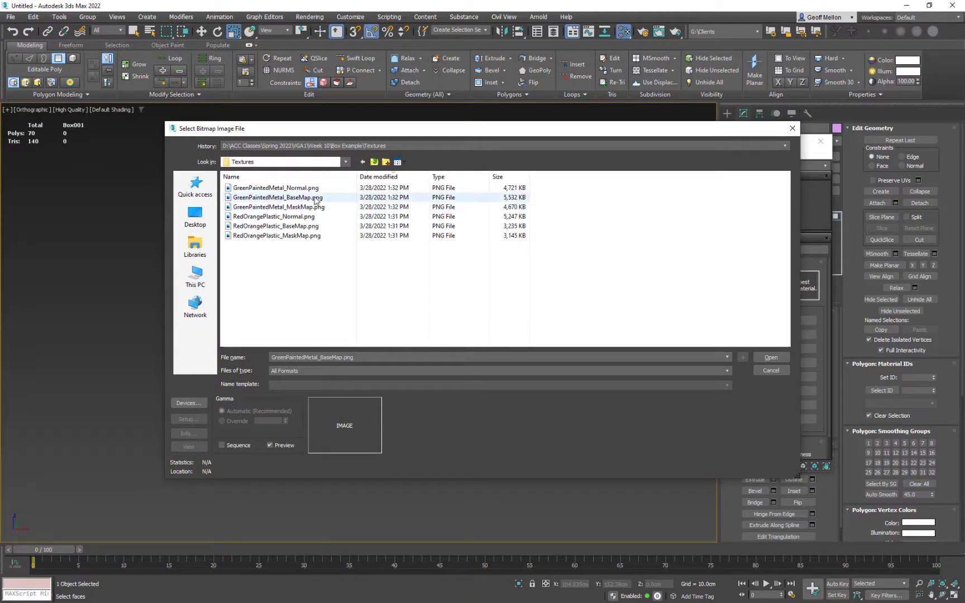
left_click_drag(344, 129, 445, 304)
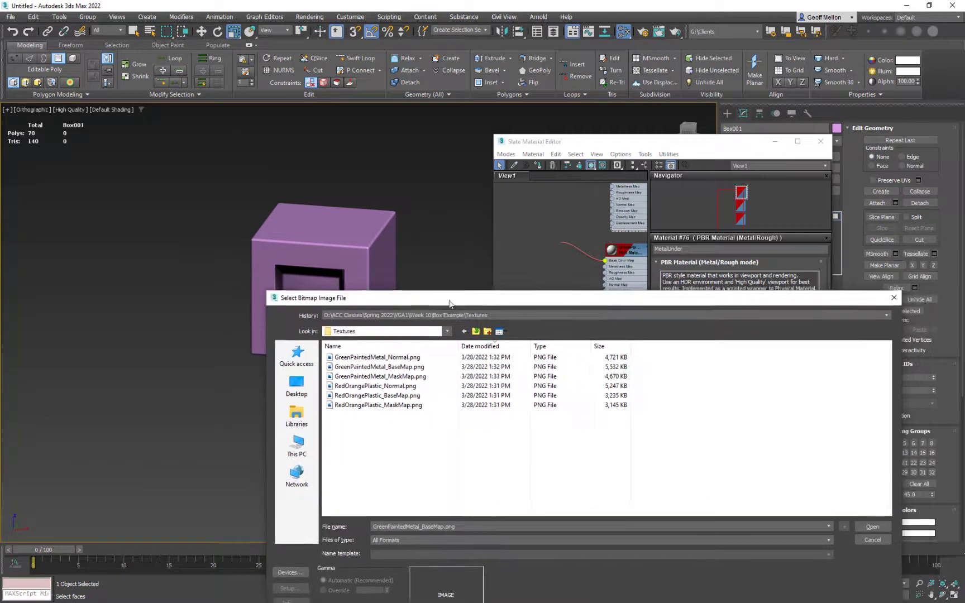
left_click(369, 367)
left_click(880, 528)
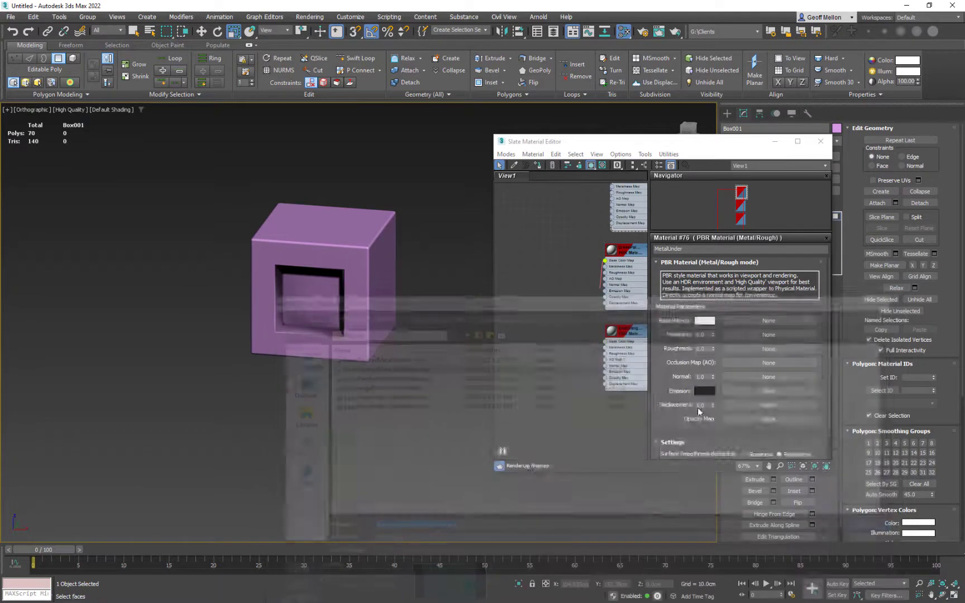
Step: Connect a Bitmap of RedOrangePlastic_BaseMap.png to RedOrangePlastic's Base Color Map, and move the MetalUnder node away from the other materials
double_click(624, 329)
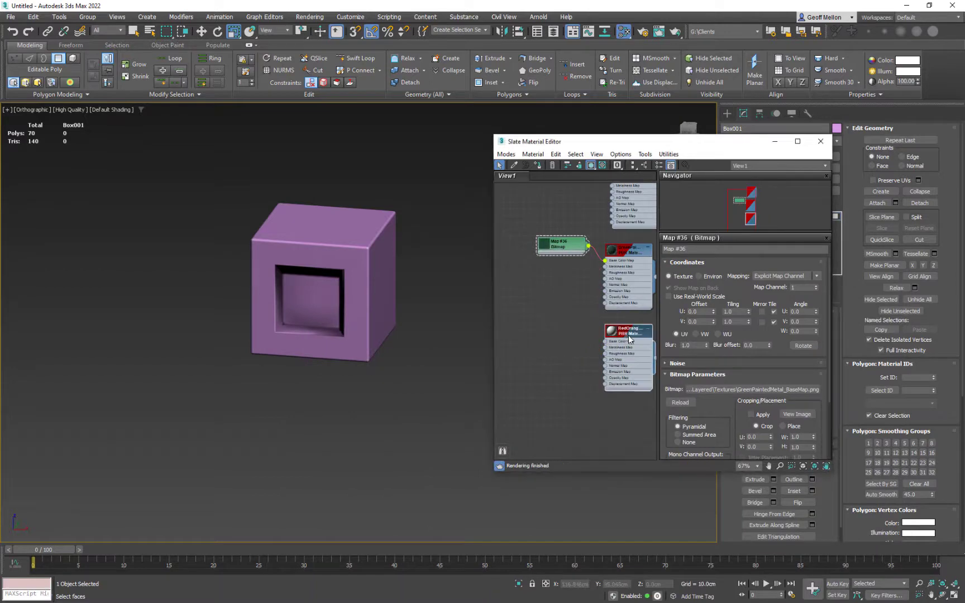
left_click_drag(607, 343, 539, 317)
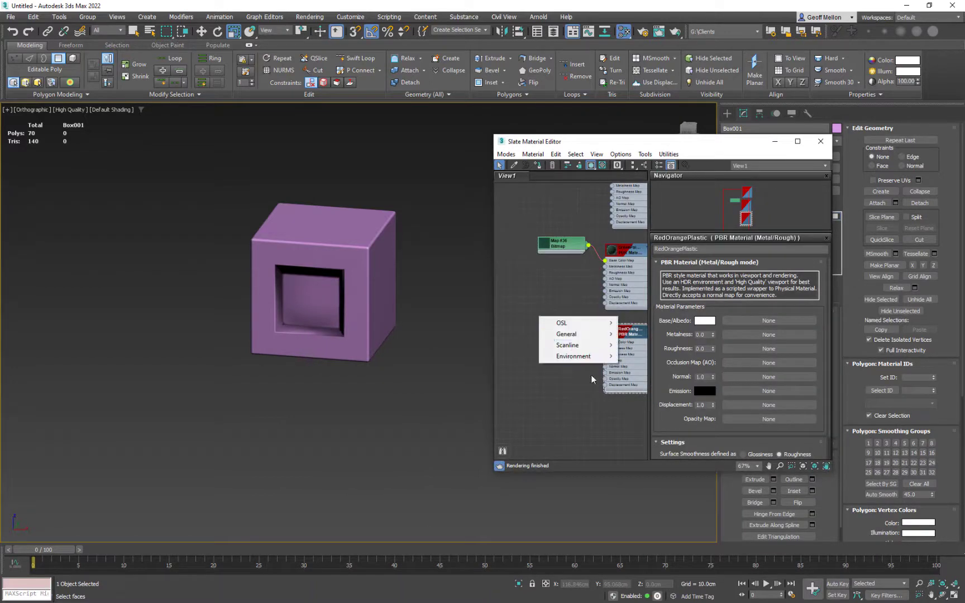
mouse_move(576, 334)
left_click(654, 175)
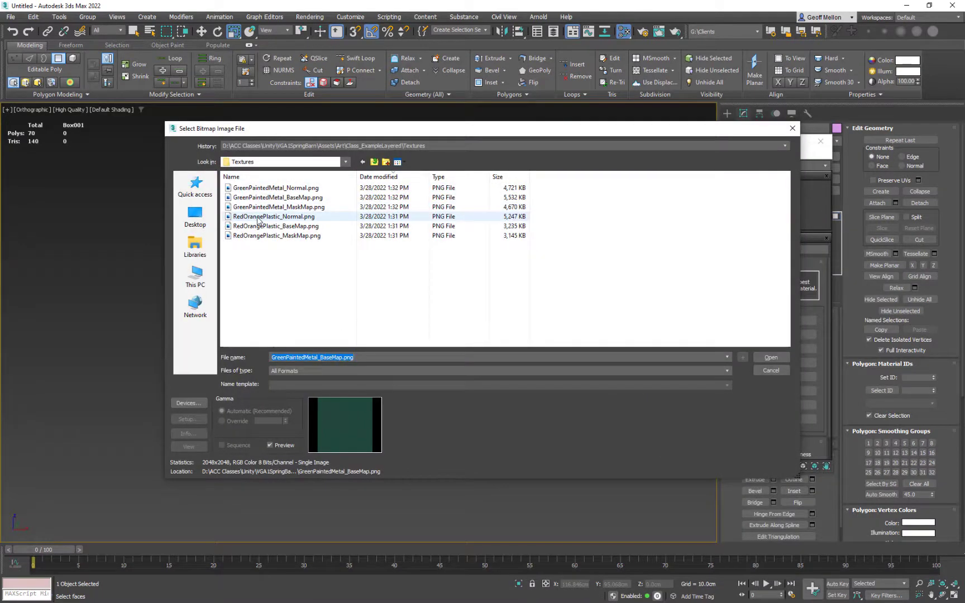
left_click(268, 226)
left_click(770, 357)
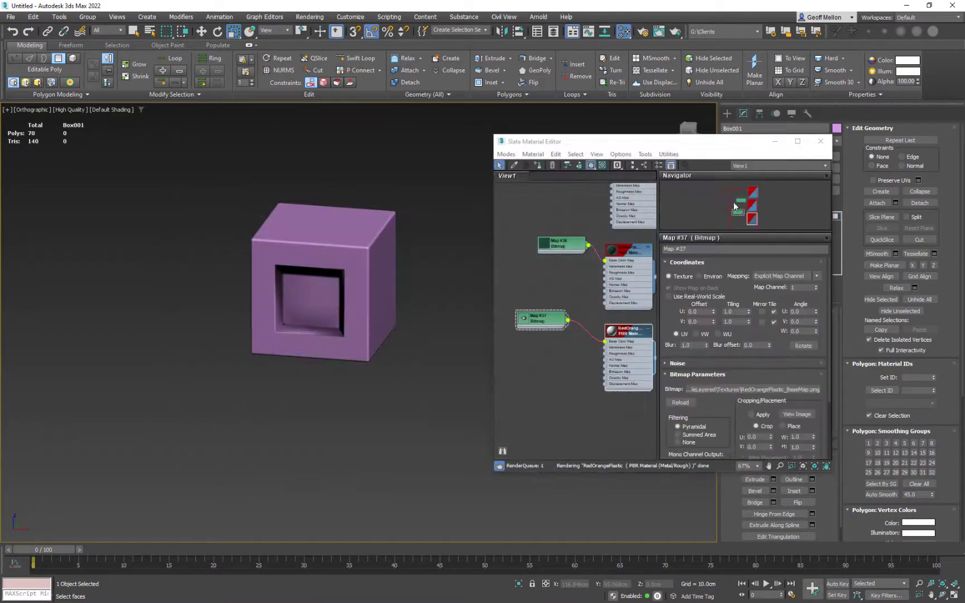
middle_click_drag(616, 221, 601, 322)
left_click_drag(630, 270, 617, 235)
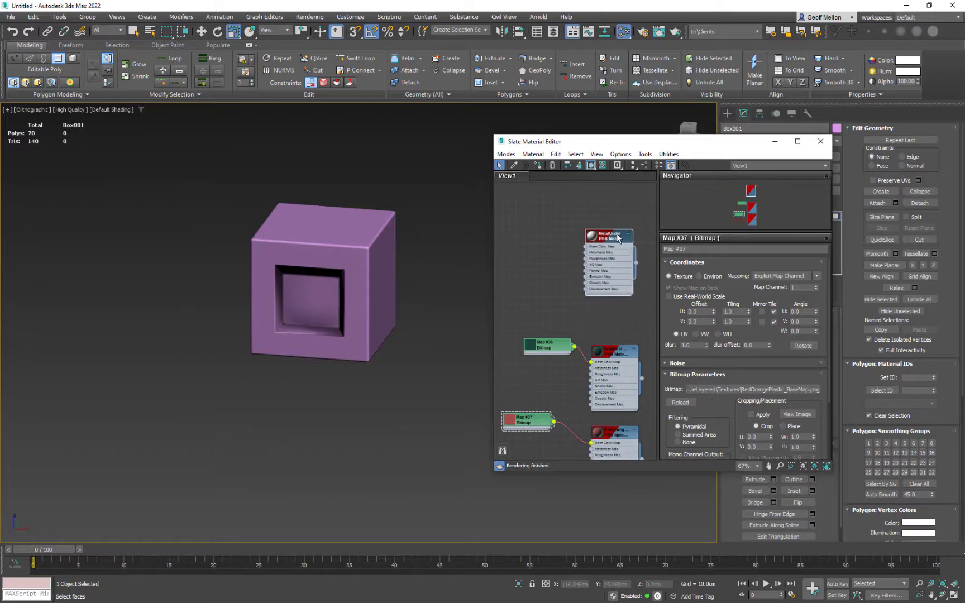
Step: Select the large side polygon next to the box's recessed face and switch the viewport to the Front view
middle_click_drag(378, 263, 863, 69, "alt")
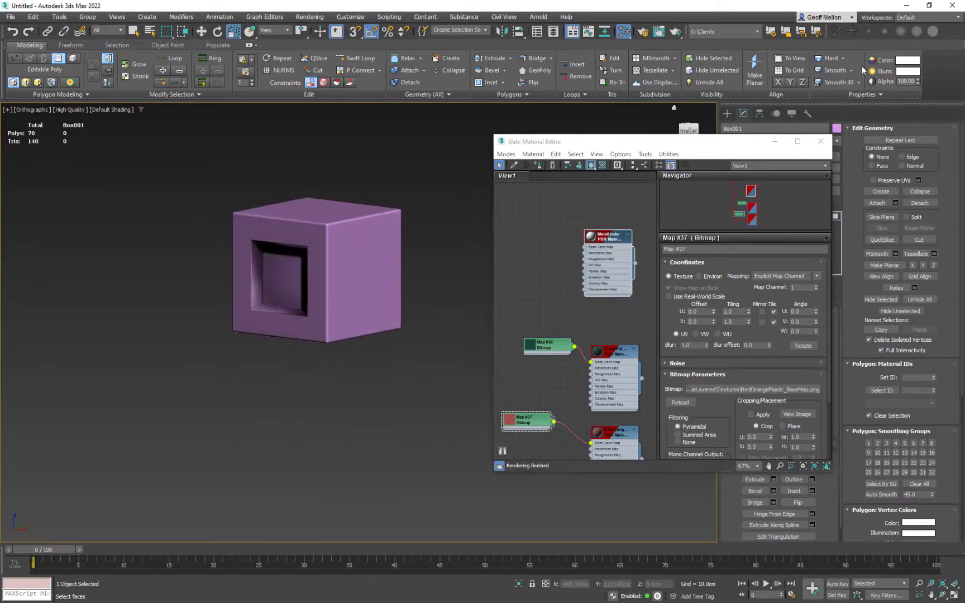
left_click(335, 226)
middle_click_drag(335, 226, 400, 243, "alt")
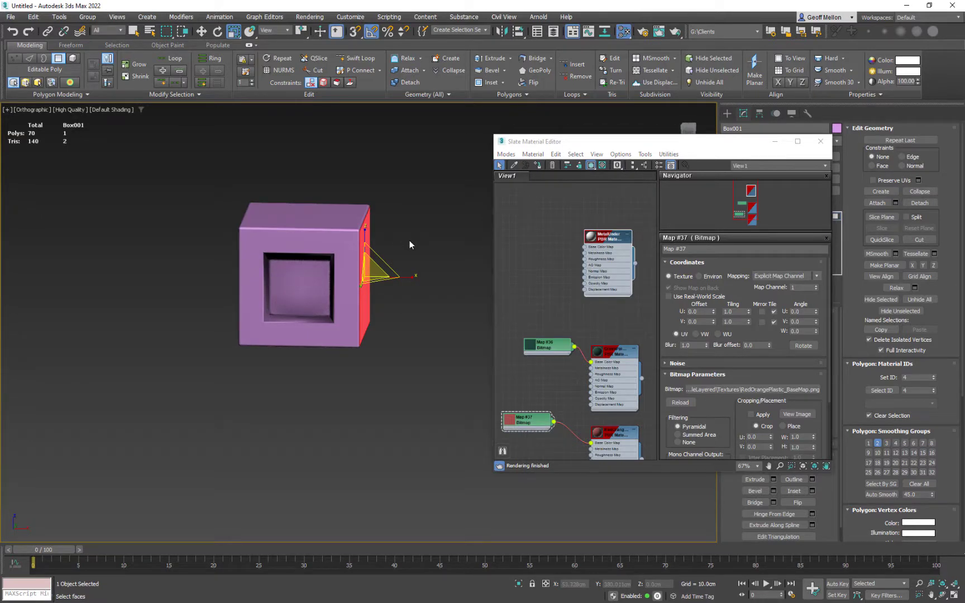
key("f")
scroll(409, 240, "up", 4)
scroll(398, 240, "down", 6)
scroll(405, 232, "up", 2)
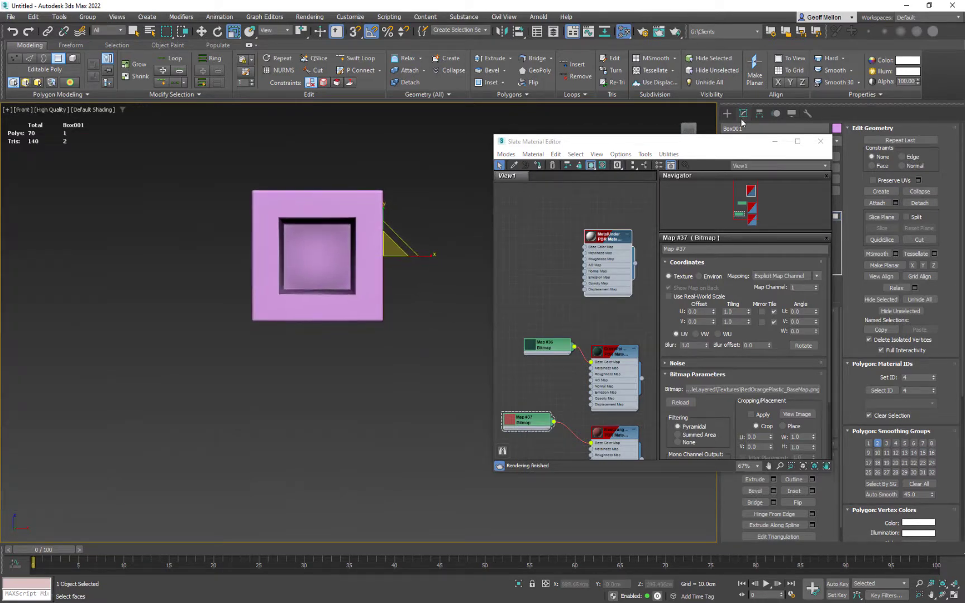
Step: Move the Slate Material Editor clear of the object's modifier settings and rename the box EdgeBoxLecture
left_click_drag(670, 141, 554, 164)
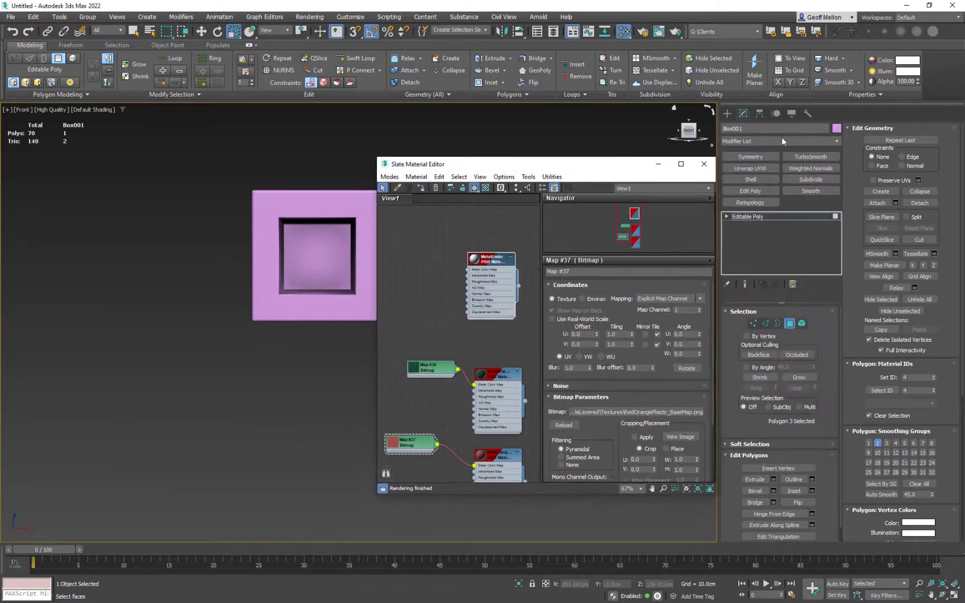
left_click(754, 130)
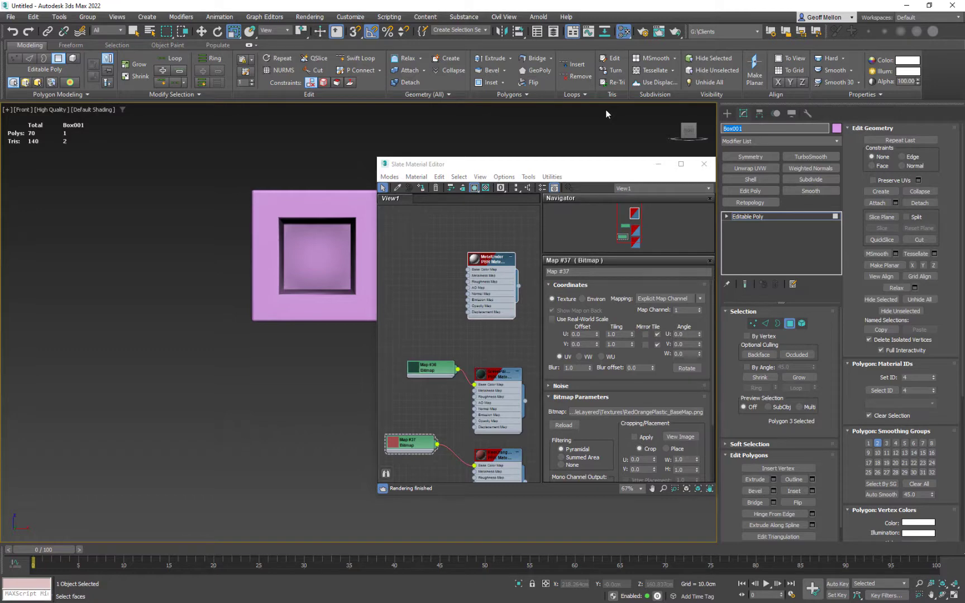
type("EdgeBoxLEcture")
key("Return")
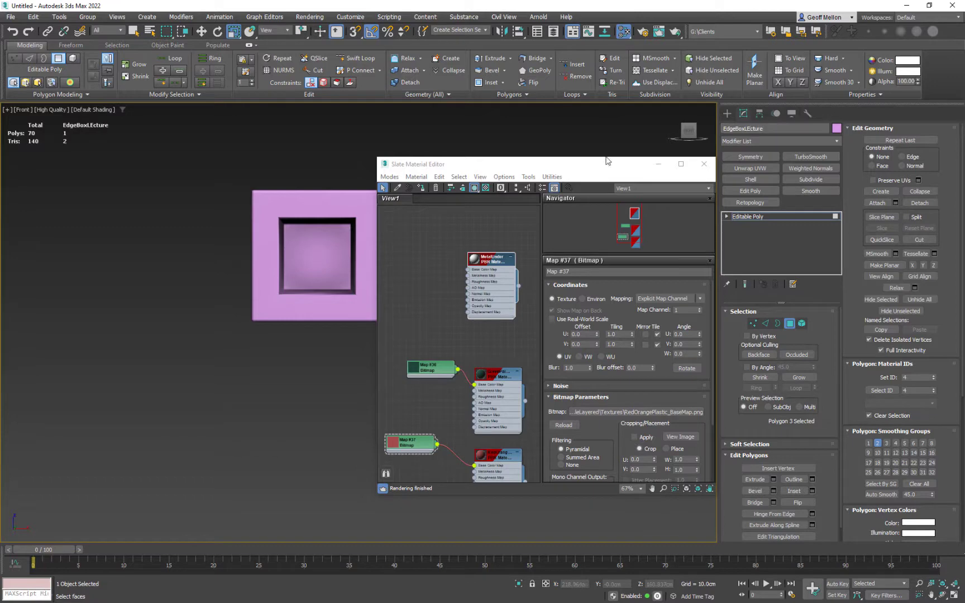
left_click(748, 129)
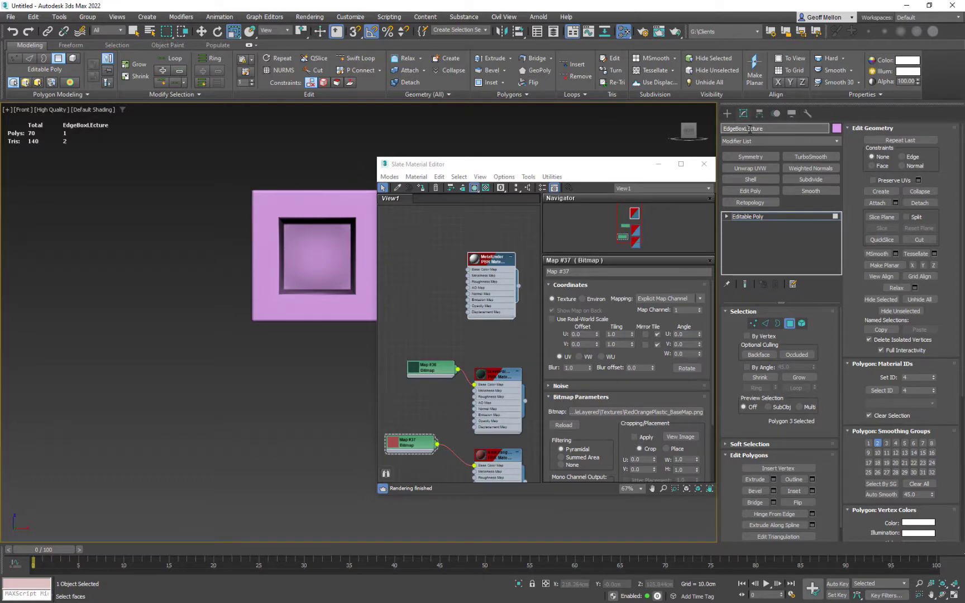
key("Delete")
type("e")
Step: Region-select the box's polygons below its top edge in the Front view
middle_click_drag(512, 267, 525, 162)
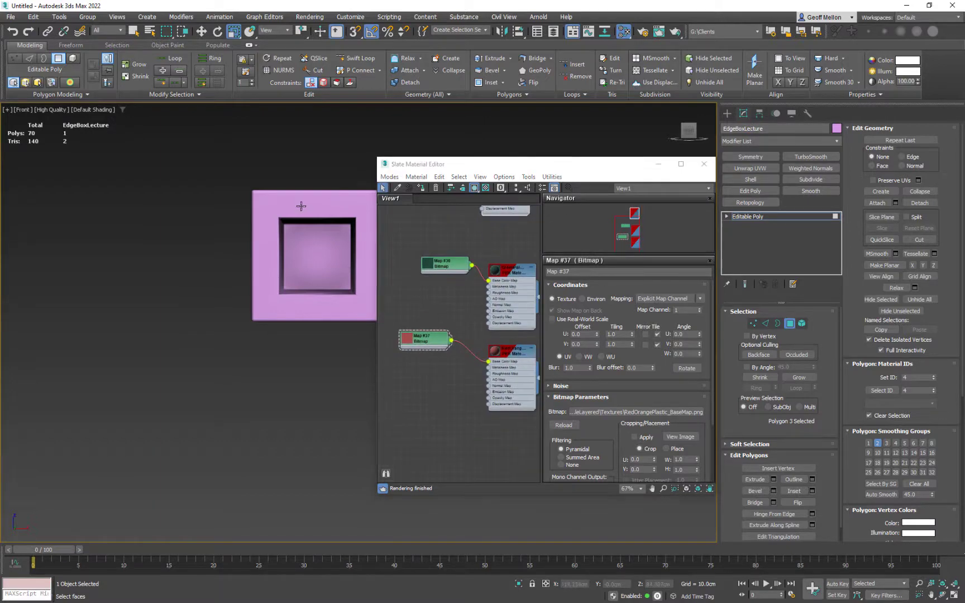
middle_click_drag(302, 207, 258, 276)
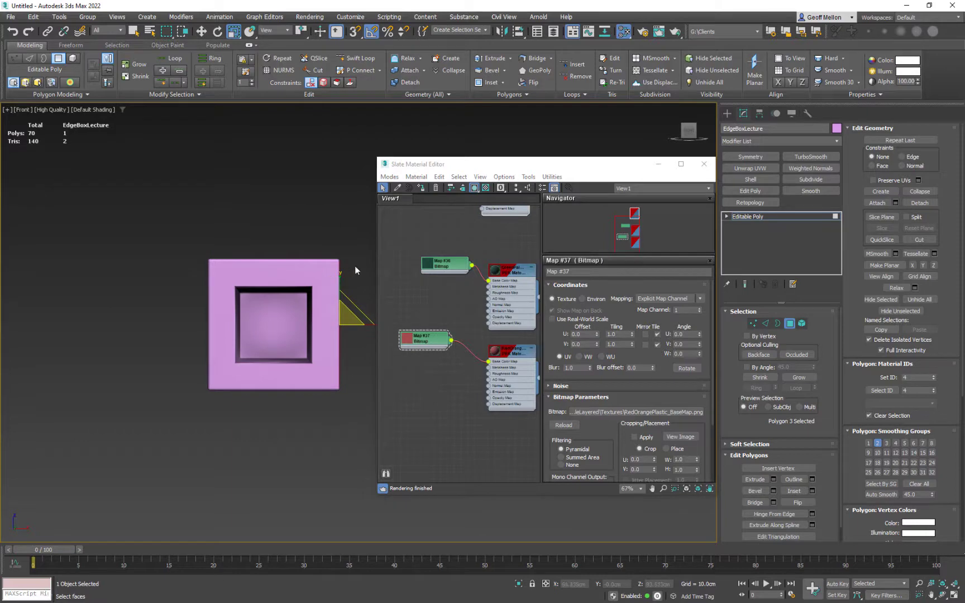
left_click_drag(352, 262, 303, 393)
left_click_drag(212, 458, 212, 457)
middle_click_drag(349, 387, 334, 376, "alt")
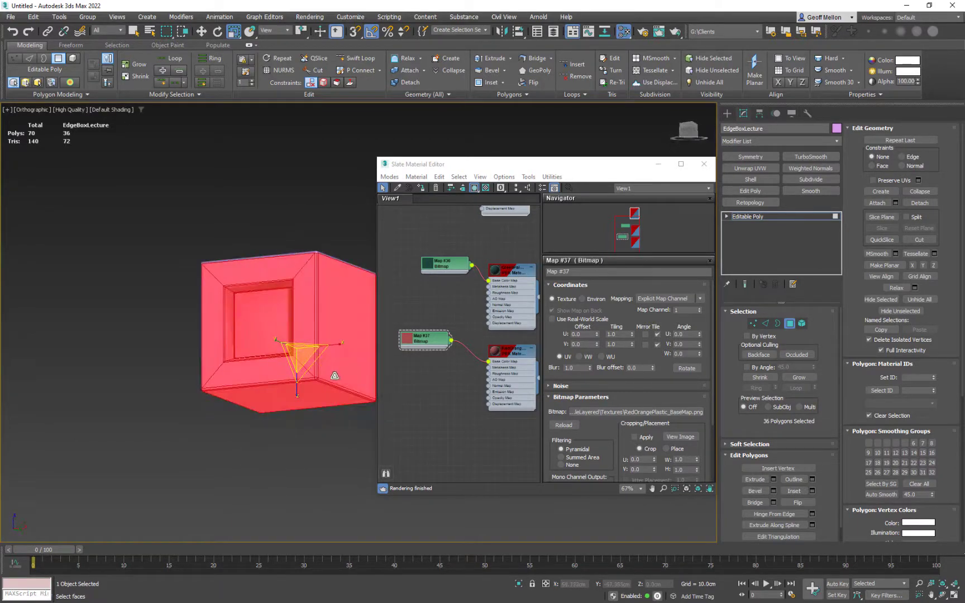
Step: Add the small bevel polygons at the upper corner beside the recessed face to the polygon selection
middle_click_drag(351, 336, 313, 335, "alt")
scroll(268, 338, "up", 6)
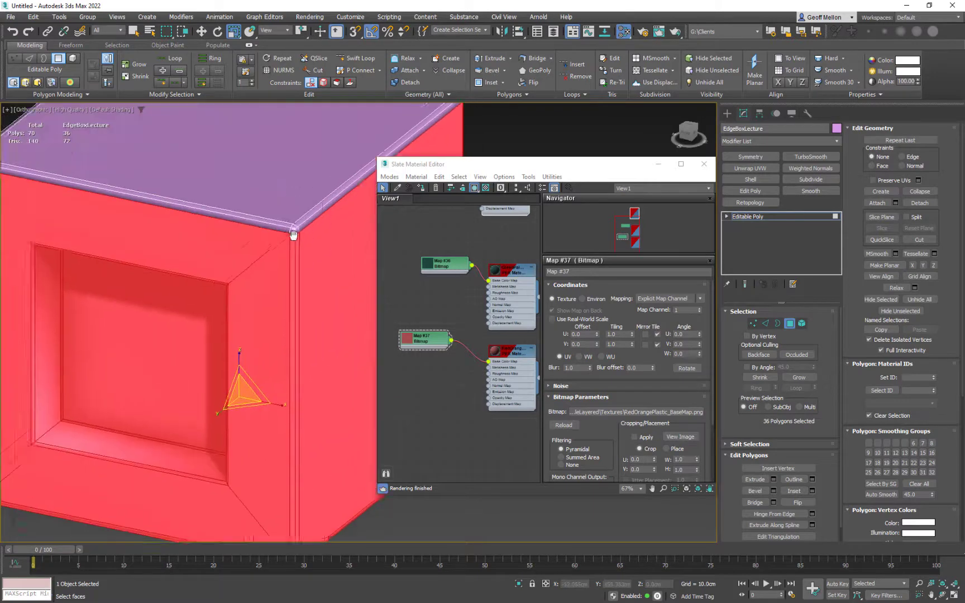
left_click(264, 341, "ctrl")
left_click(272, 342, "ctrl")
left_click(277, 341, "ctrl")
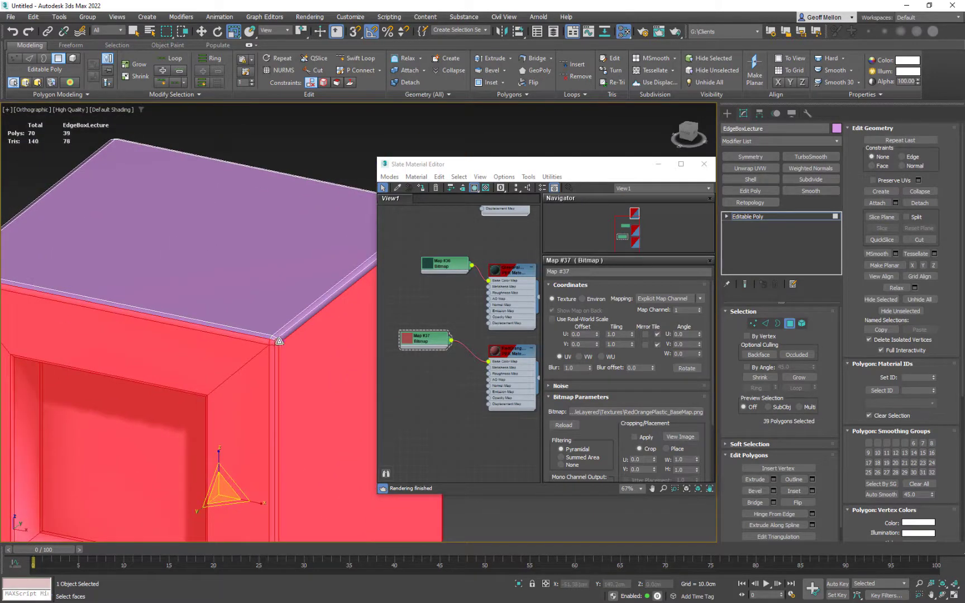
Step: Add the bevel strip along the top edge to the selection, and deselect the large side polygon and a bevel polygon near its lower corner
scroll(308, 333, "down", 4)
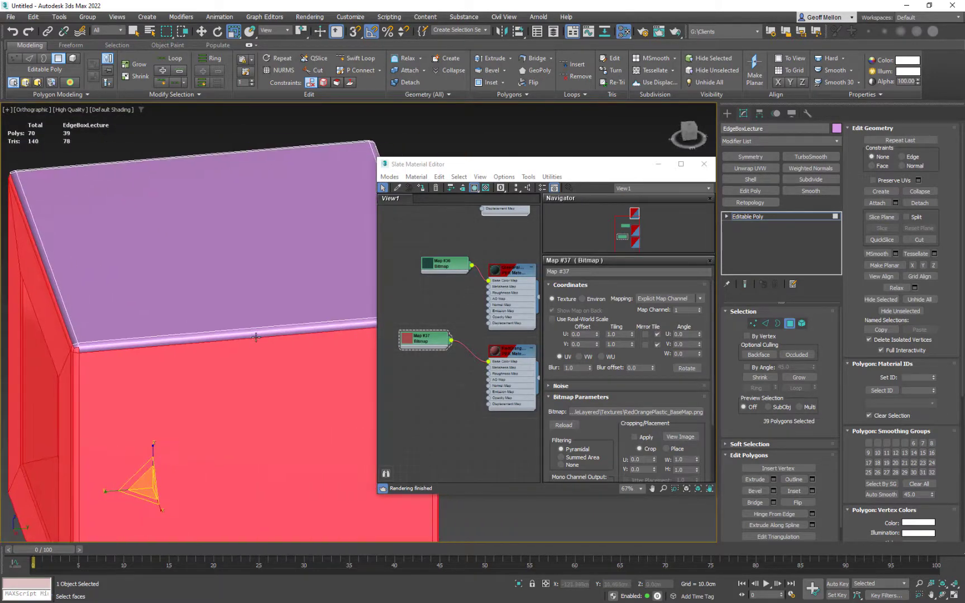
left_click(259, 335, "ctrl")
scroll(233, 321, "down", 4)
mouse_move(229, 313)
middle_mouse_down("alt")
mouse_move(205, 337)
mouse_move(198, 366)
mouse_move(216, 325)
middle_mouse_up("alt")
left_click(280, 382, "alt")
middle_click_drag(284, 382, 241, 371, "alt")
scroll(277, 437, "up", 5)
left_click(321, 441, "alt")
scroll(250, 418, "down", 5)
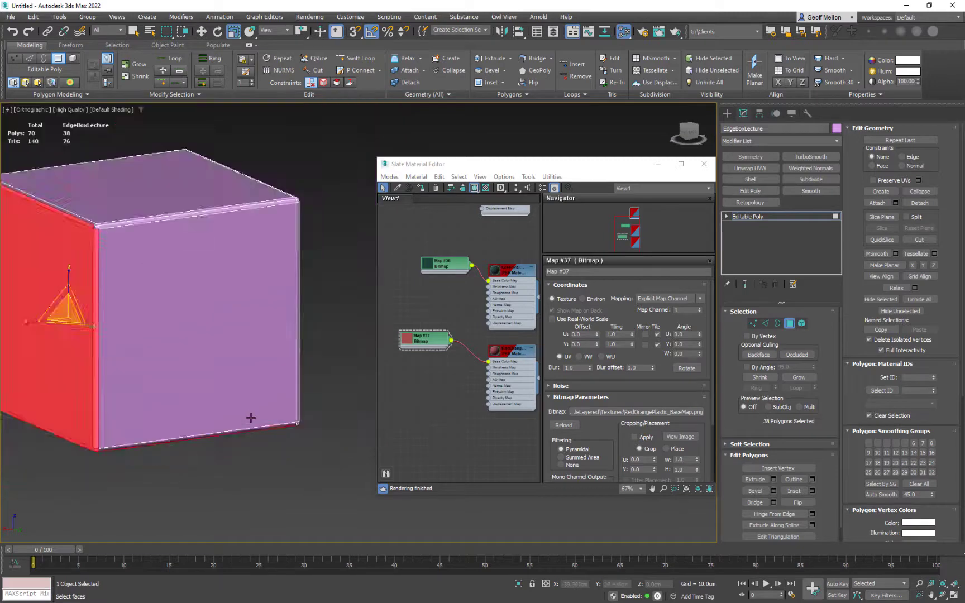
Step: Add the bevel polygons at the two bottom corners of the unselected side face to the selection
middle_click_drag(251, 418, 304, 379, "alt")
scroll(215, 320, "up", 3)
scroll(216, 321, "down", 3)
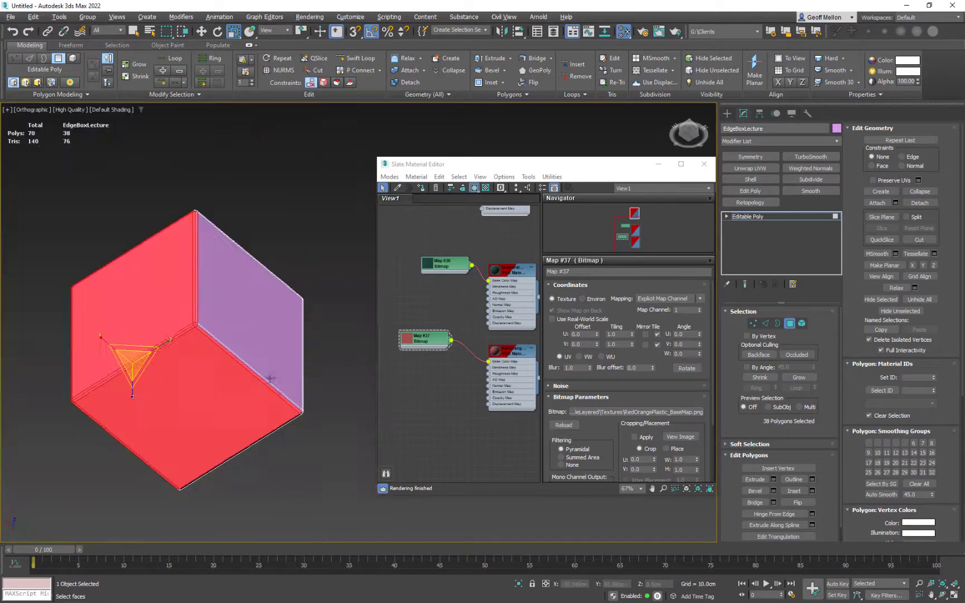
middle_click_drag(215, 321, 171, 376, "alt")
scroll(229, 352, "up", 5)
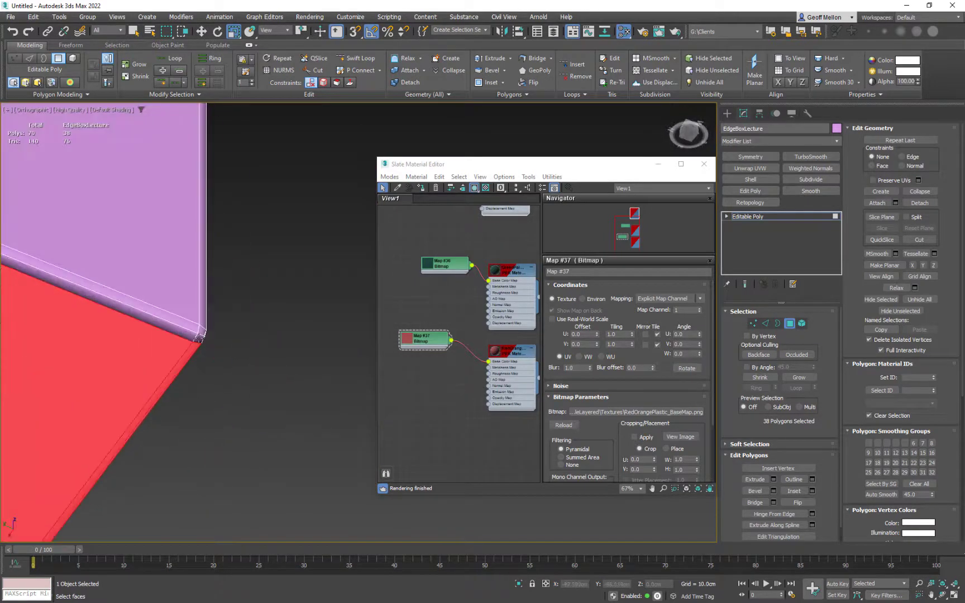
left_click(193, 337, "ctrl")
scroll(89, 264, "down", 6)
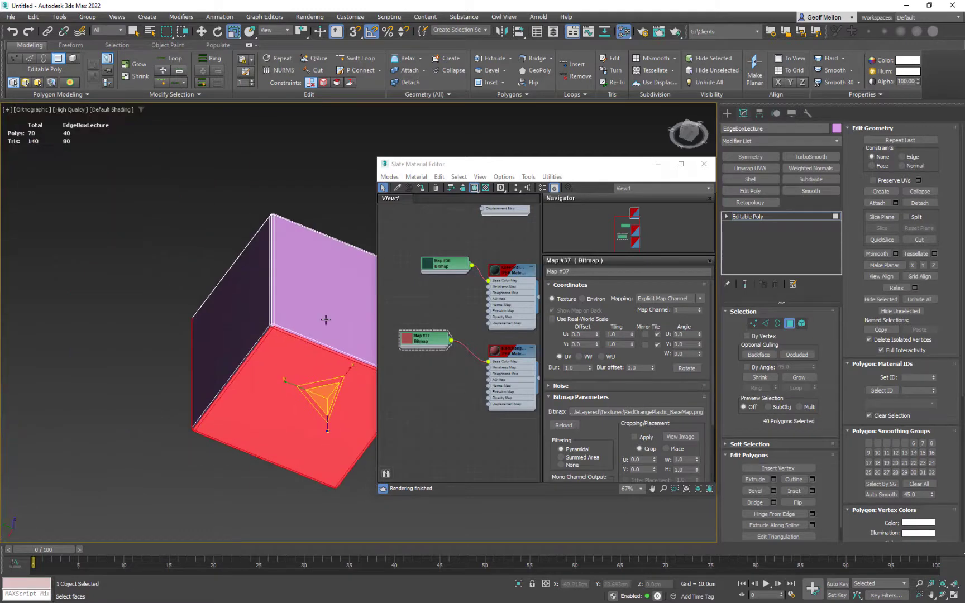
scroll(312, 353, "up", 6)
left_click(332, 352, "ctrl")
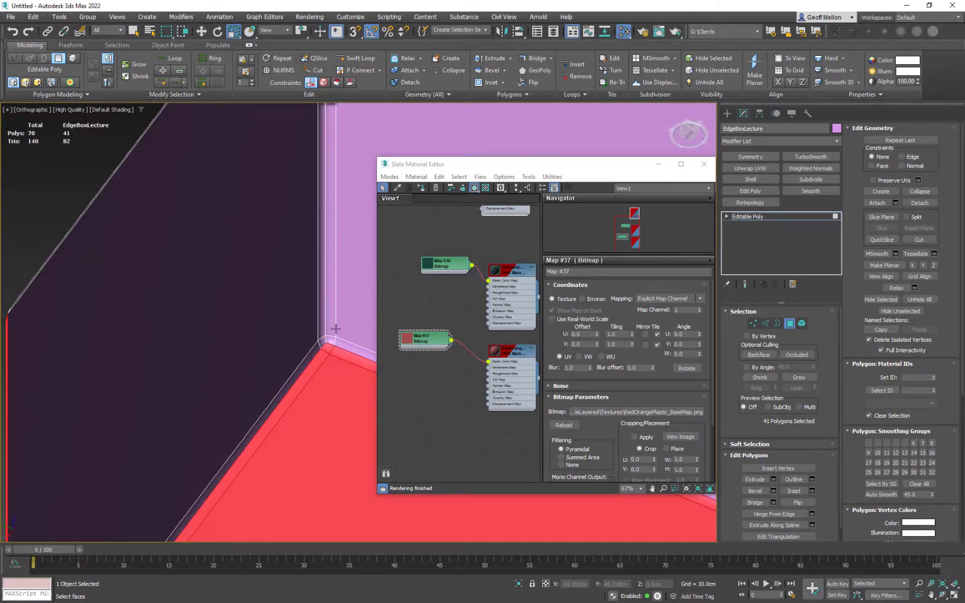
scroll(331, 352, "down", 5)
Step: Add the bevel polygons at the lower and upper corners where the recessed face meets the unselected side face
middle_click_drag(331, 352, 233, 341, "alt")
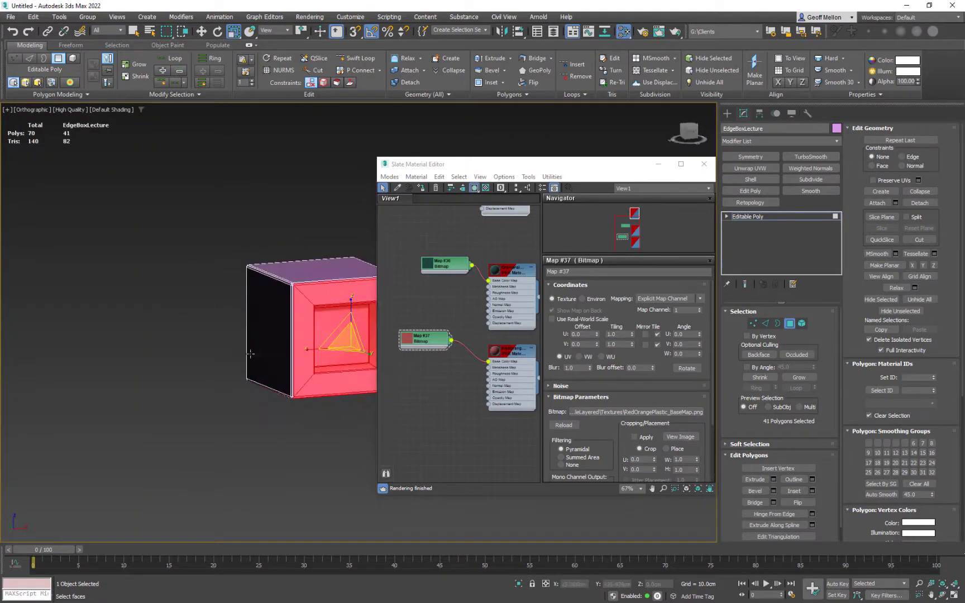
scroll(296, 381, "up", 5)
left_click(296, 380, "ctrl")
left_click(298, 375, "ctrl")
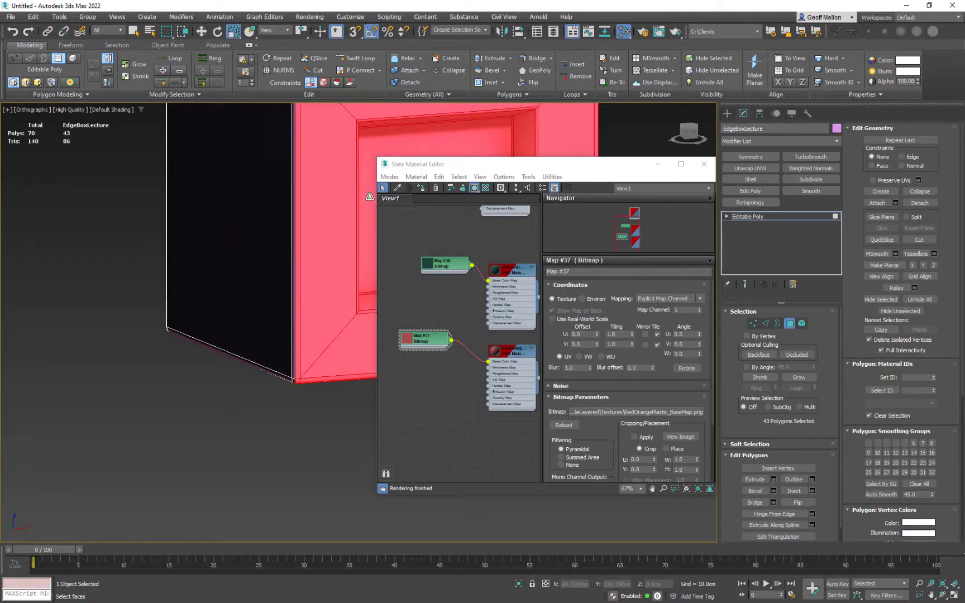
middle_click_drag(369, 196, 276, 405)
left_click(206, 272, "ctrl")
scroll(284, 316, "down", 5)
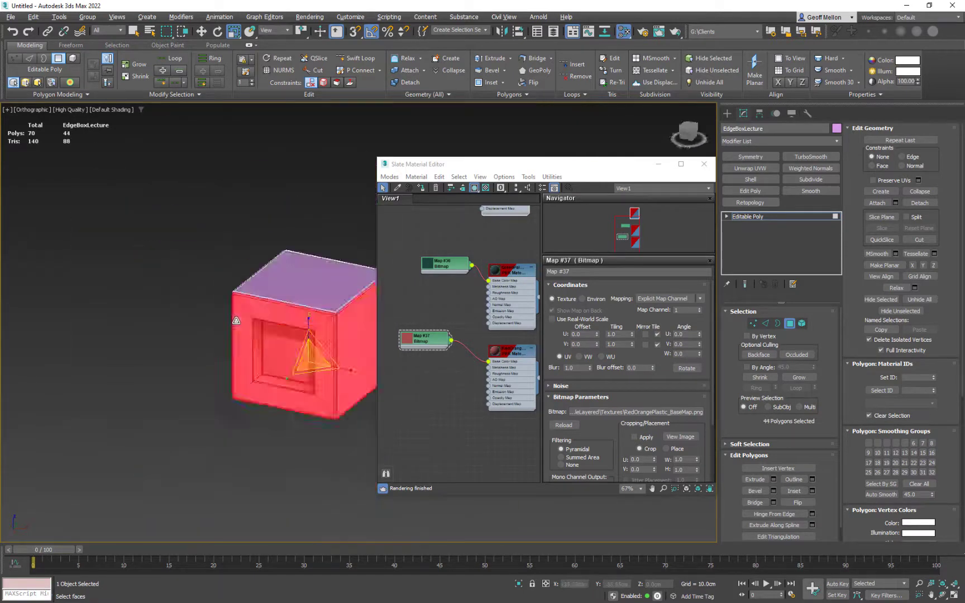
Step: Assign the GreenPaintedMetal material to the selected polygons
middle_click_drag(284, 317, 250, 271, "alt")
double_click(505, 285)
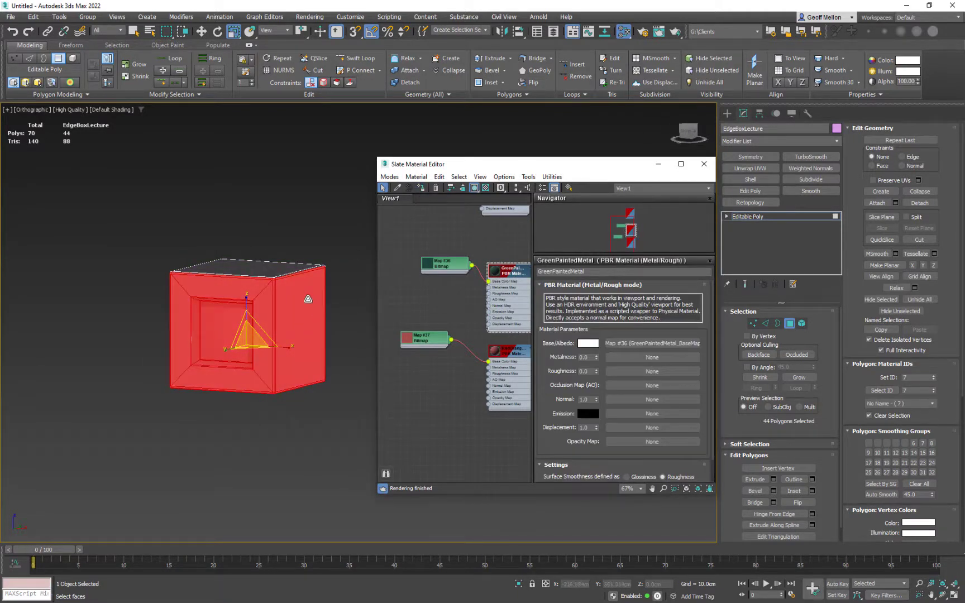
middle_click_drag(334, 262, 302, 231, "alt")
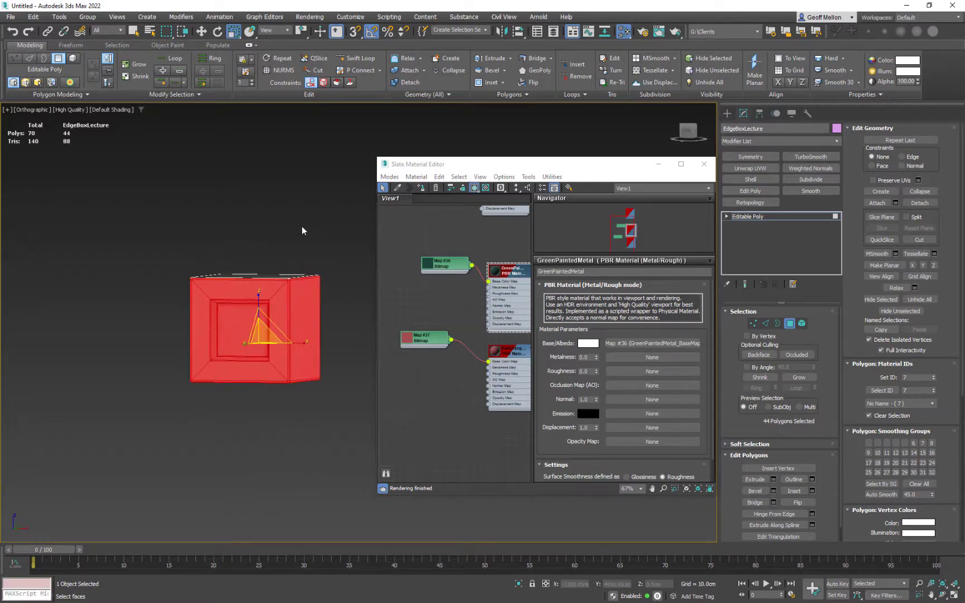
Step: Invert the polygon selection, assign RedOrangePlastic to it, and clear the selection
key("ctrl+i")
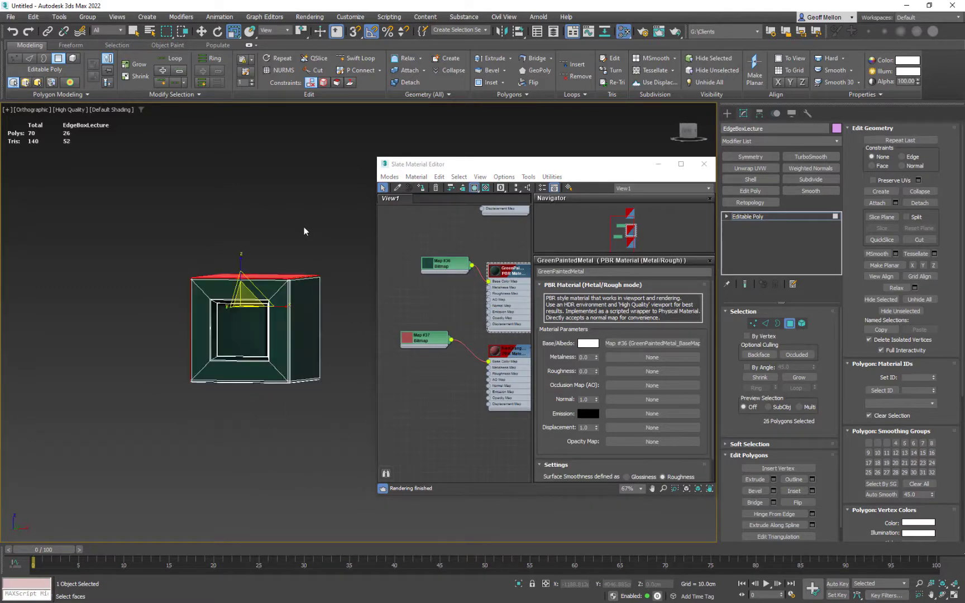
left_click(511, 350)
left_click(421, 188)
left_click(264, 208)
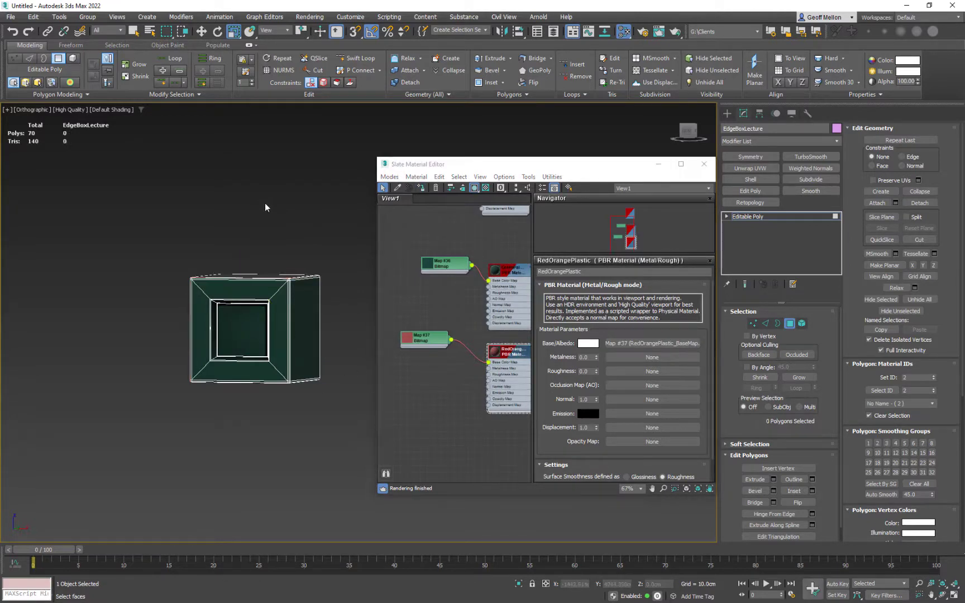
Step: Close the Slate Material Editor and leave polygon editing so the whole box is selected
mouse_move(264, 208)
middle_mouse_down("alt")
mouse_move(360, 243)
mouse_move(418, 203)
mouse_move(309, 183)
mouse_move(309, 230)
mouse_move(261, 193)
mouse_move(284, 206)
middle_mouse_up("alt")
scroll(284, 206, "up", 10)
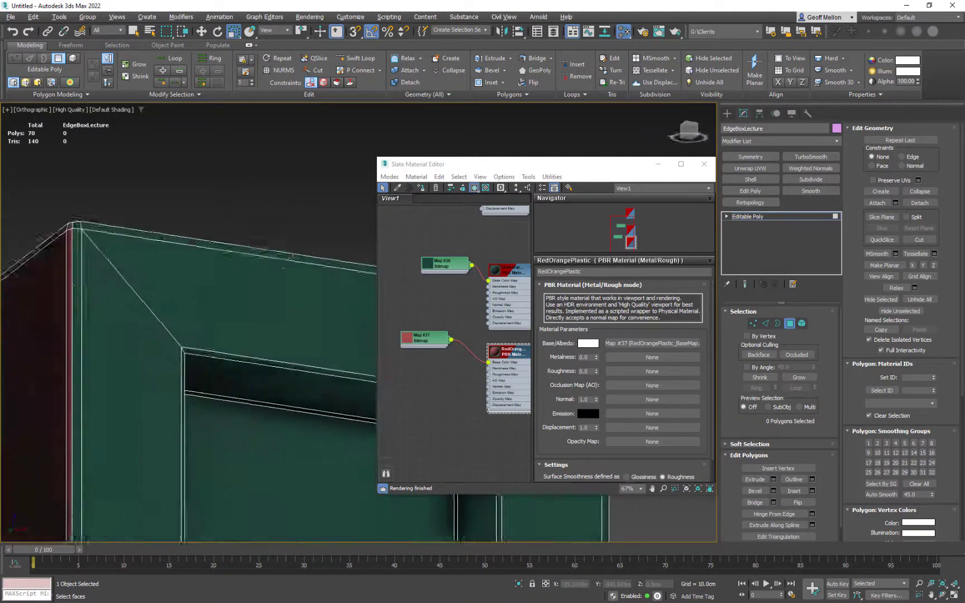
scroll(293, 258, "down", 10)
mouse_move(293, 257)
middle_mouse_down("alt")
mouse_move(301, 290)
mouse_move(274, 292)
mouse_move(267, 266)
mouse_move(286, 244)
middle_mouse_up("alt")
left_click(703, 163)
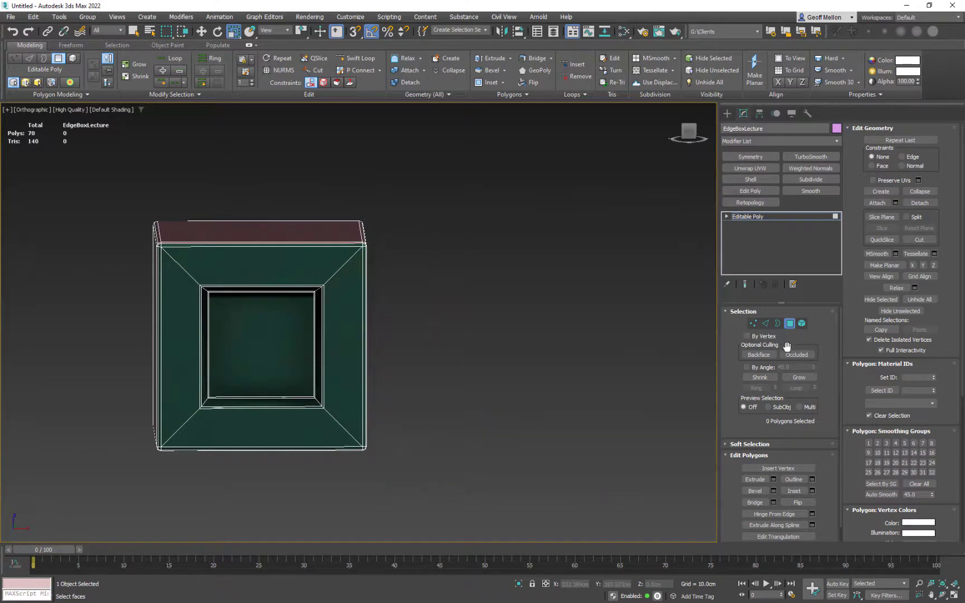
left_click(791, 324)
middle_click_drag(463, 265, 446, 245, "alt")
scroll(446, 246, "down", 4)
middle_click_drag(677, 253, 712, 224, "alt")
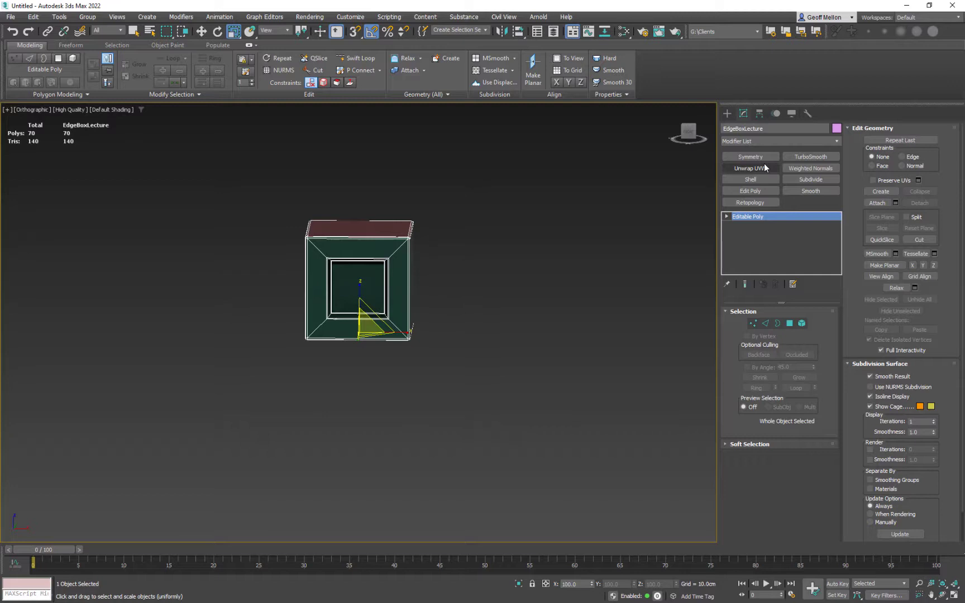
Step: Add an Unwrap UVW modifier to EdgeBoxLecture and open its UV editor with All IDs shown
left_click(765, 168)
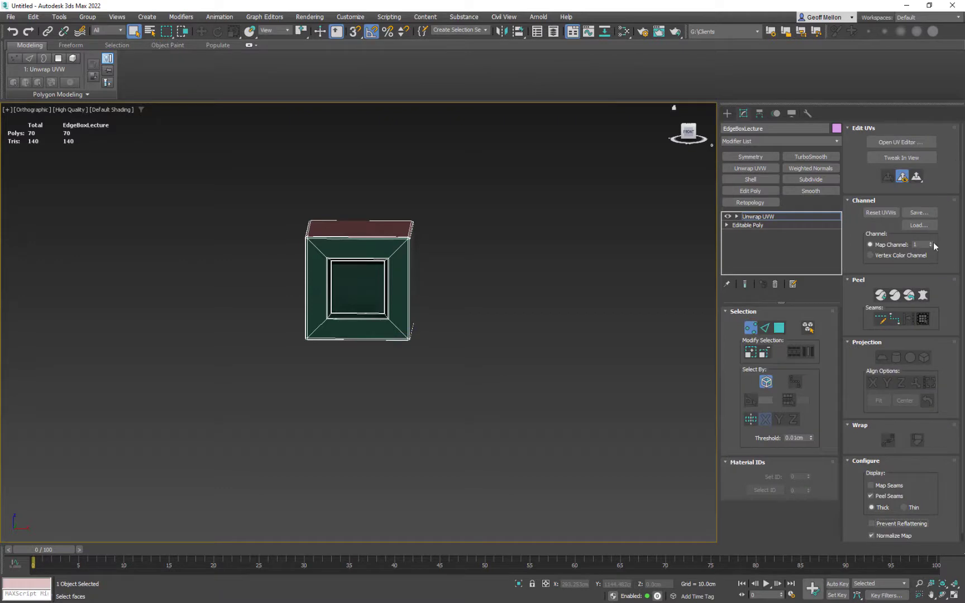
left_click(895, 142)
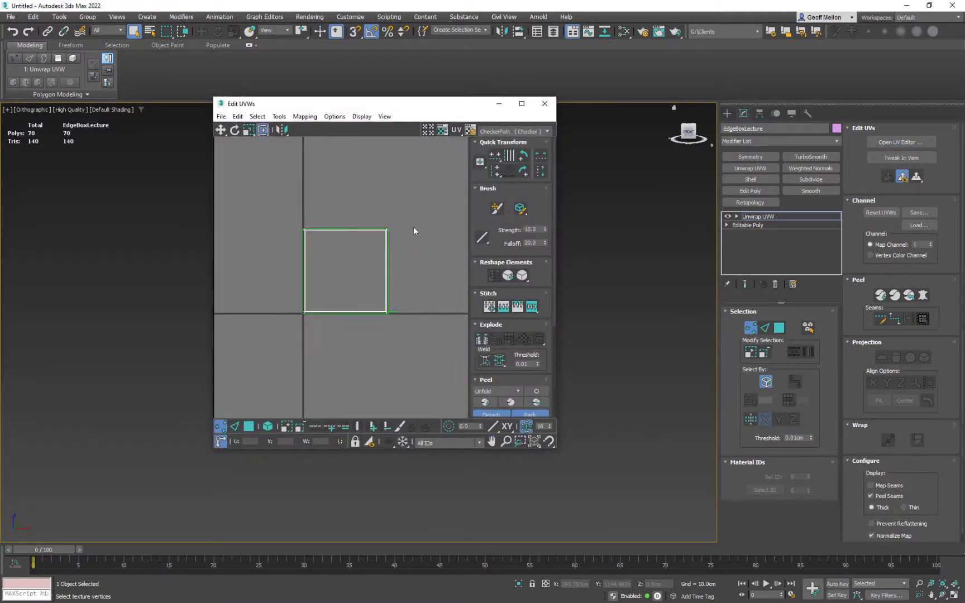
left_click(472, 442)
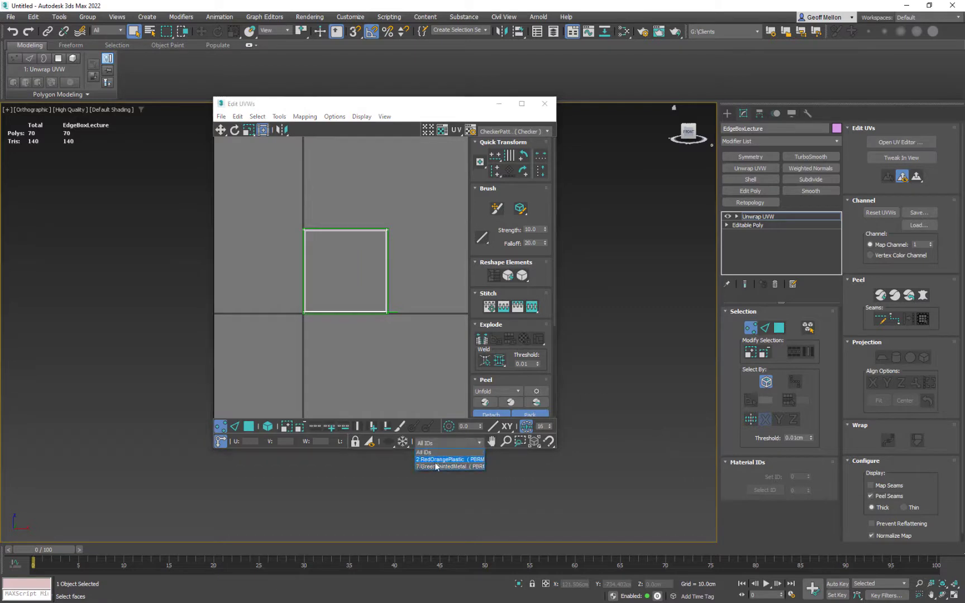
left_click(423, 265)
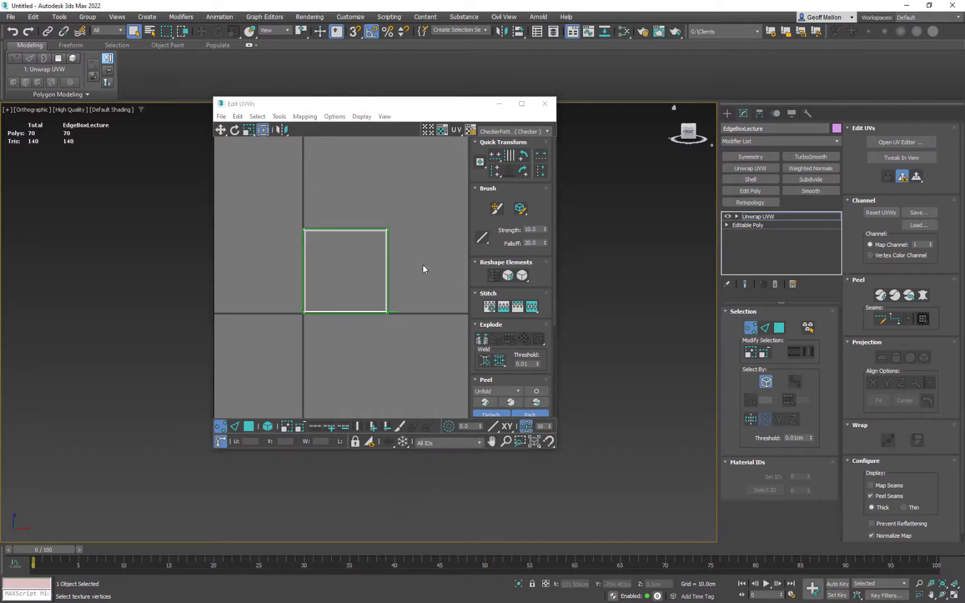
Step: Move the Edit UVWs window clear of the box and select all of its UV polygons
key("ctrl+a")
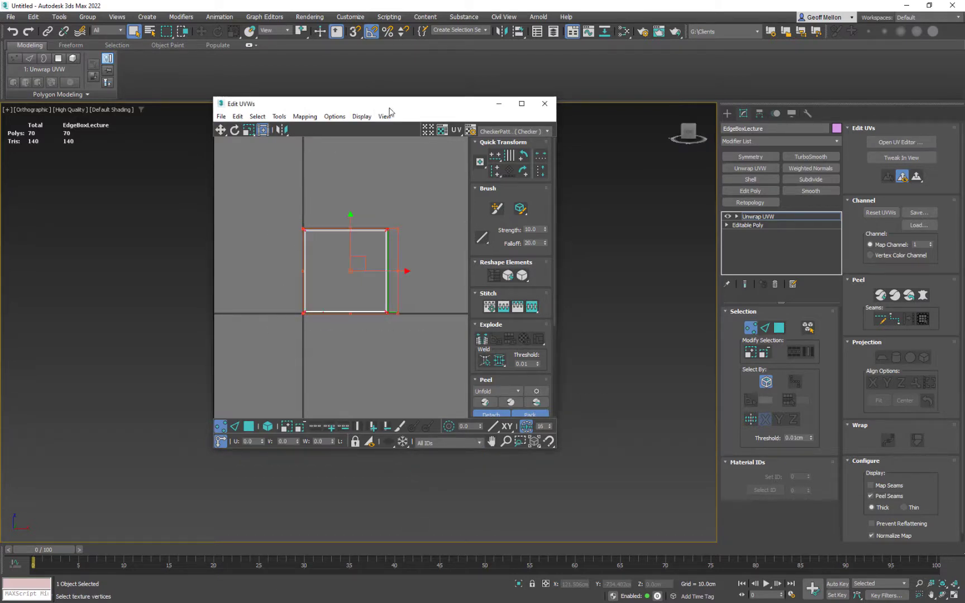
left_click_drag(392, 106, 637, 108)
middle_click_drag(428, 243, 323, 230)
middle_click_drag(635, 252, 557, 244)
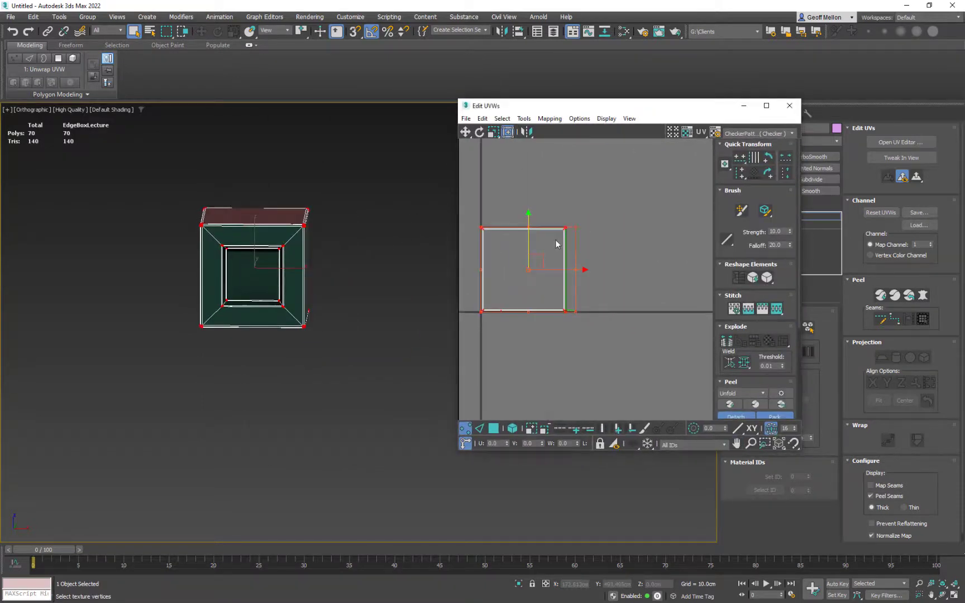
key("3")
left_click(519, 299)
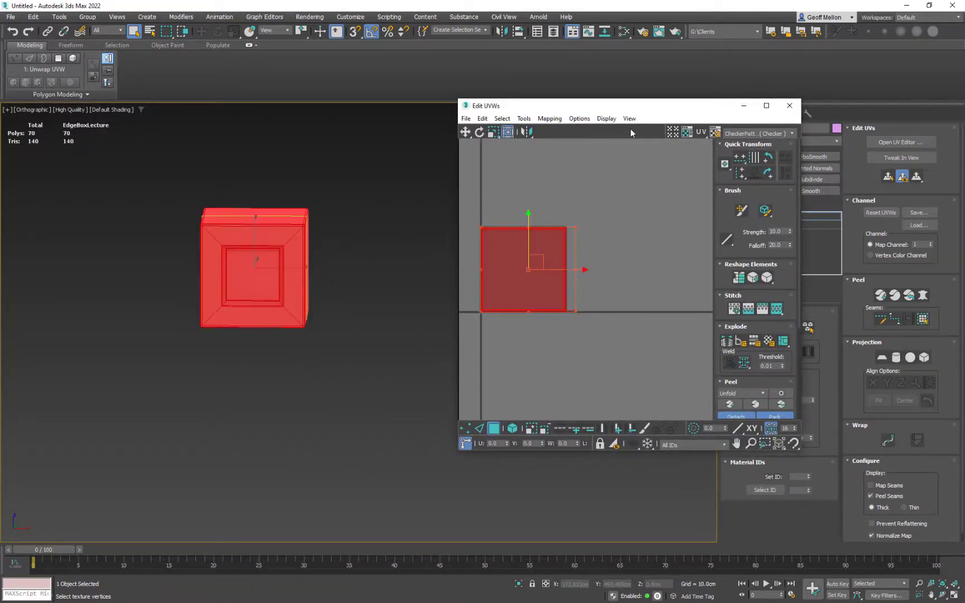
Step: Apply Flatten Mapping to the selected polygons with a polygon angle threshold of 60
left_click(550, 119)
left_click(571, 130)
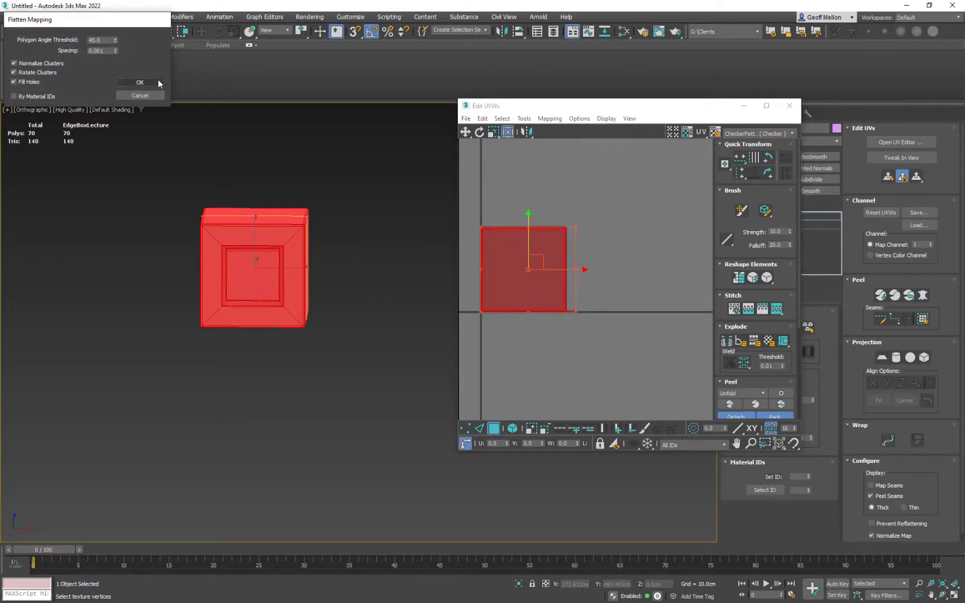
left_click_drag(112, 26, 362, 199)
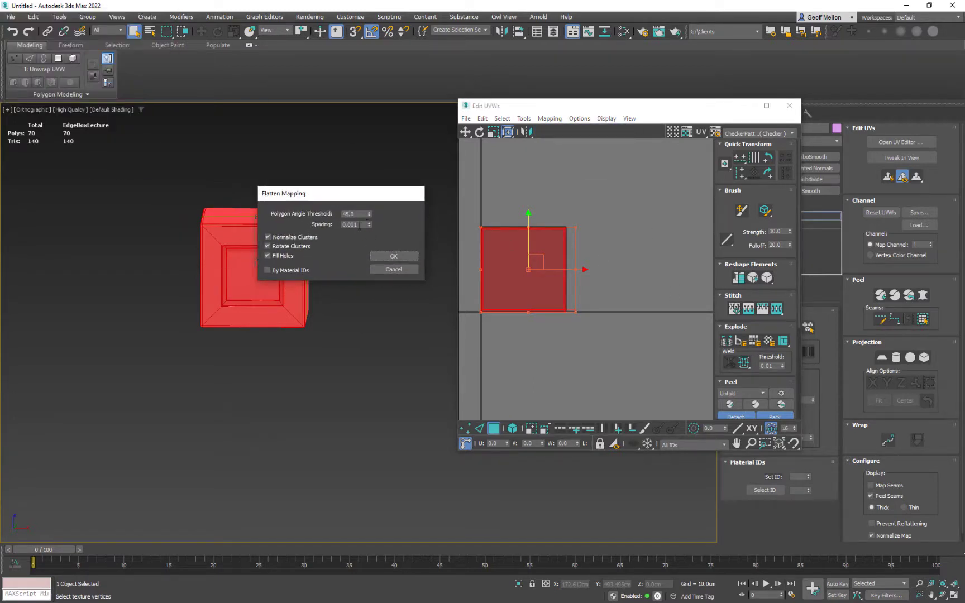
double_click(356, 214)
type("30")
key("Return")
type("60")
key("Return")
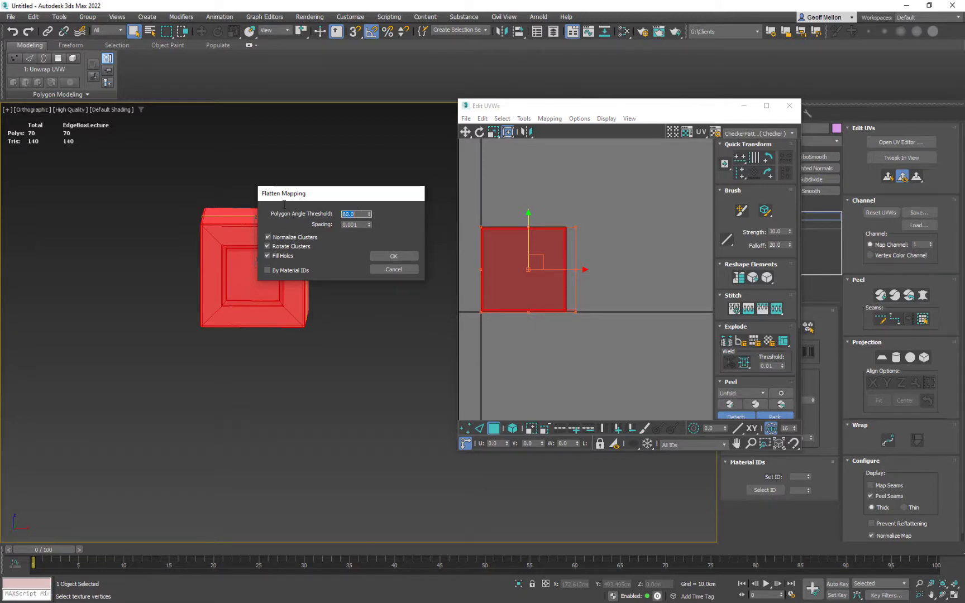
left_click(394, 255)
Step: Display the checker pattern on the box with its flattened UVs
left_click(525, 260)
scroll(549, 263, "up", 3)
middle_click_drag(549, 262, 612, 273)
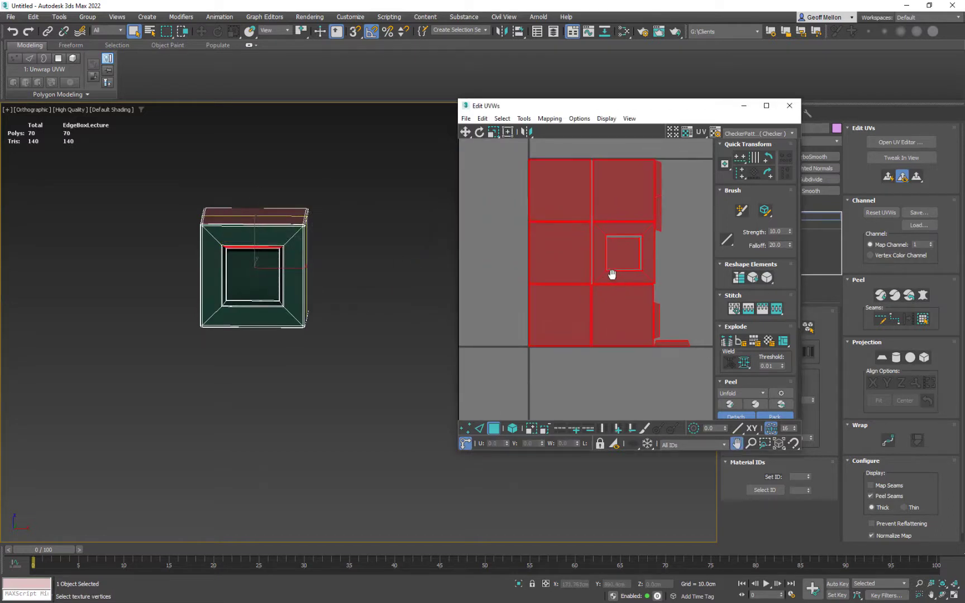
scroll(612, 286, "up", 3)
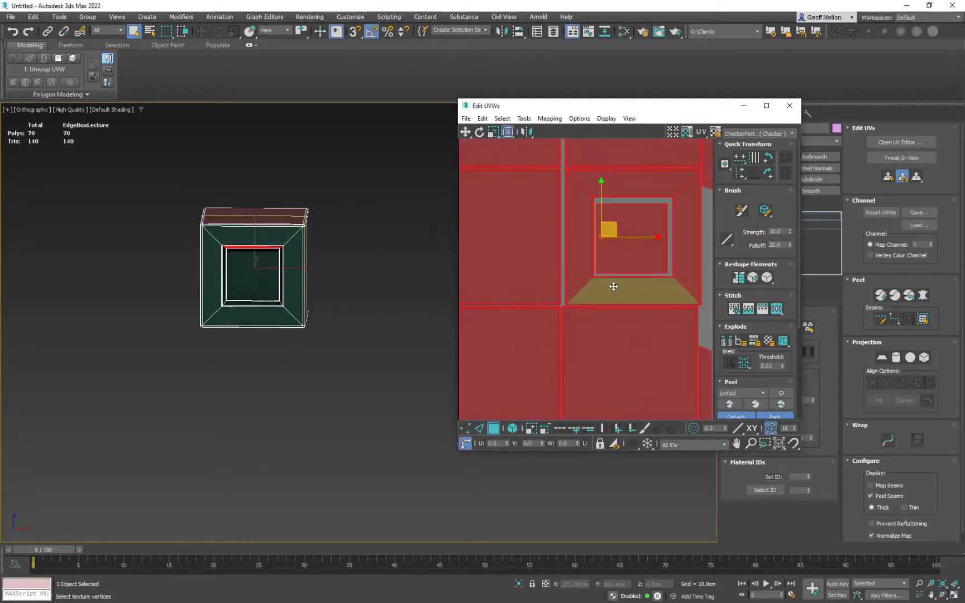
left_click(761, 134)
left_click(736, 165)
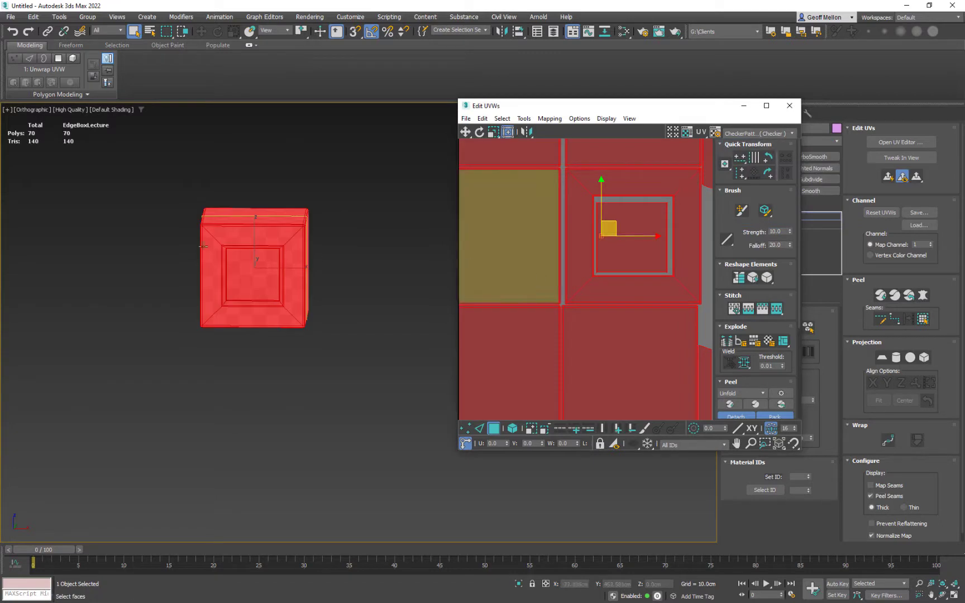
Step: Examine the checker pattern on the box's faces and bevels alongside the flattened UV layout
middle_click_drag(271, 253, 238, 273, "alt")
scroll(237, 273, "up", 10)
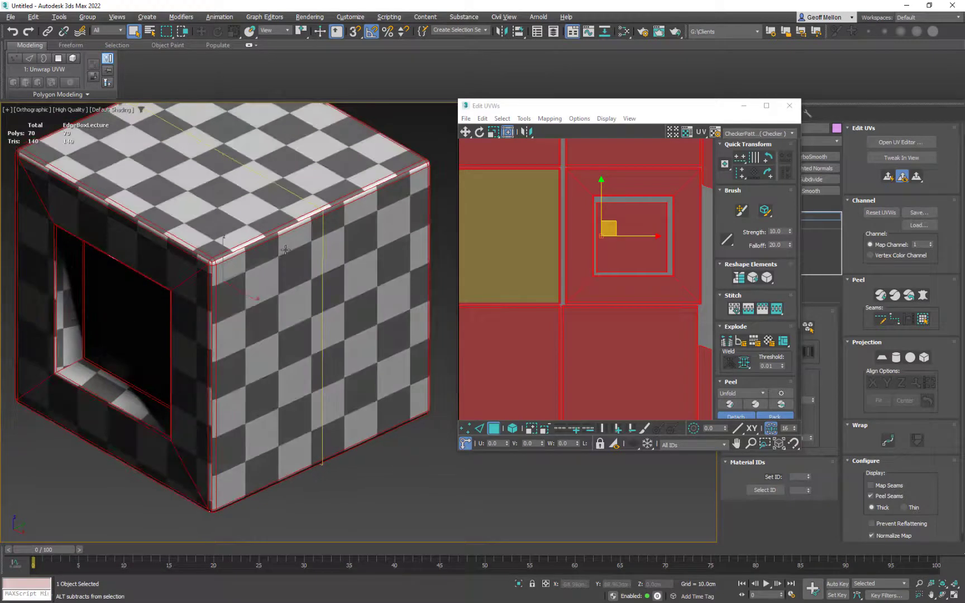
mouse_move(286, 250)
middle_mouse_down("alt")
mouse_move(274, 233)
mouse_move(386, 215)
mouse_move(335, 241)
mouse_move(273, 251)
mouse_move(301, 240)
middle_mouse_up("alt")
scroll(244, 241, "down", 5)
scroll(547, 233, "down", 3)
scroll(502, 268, "up", 3)
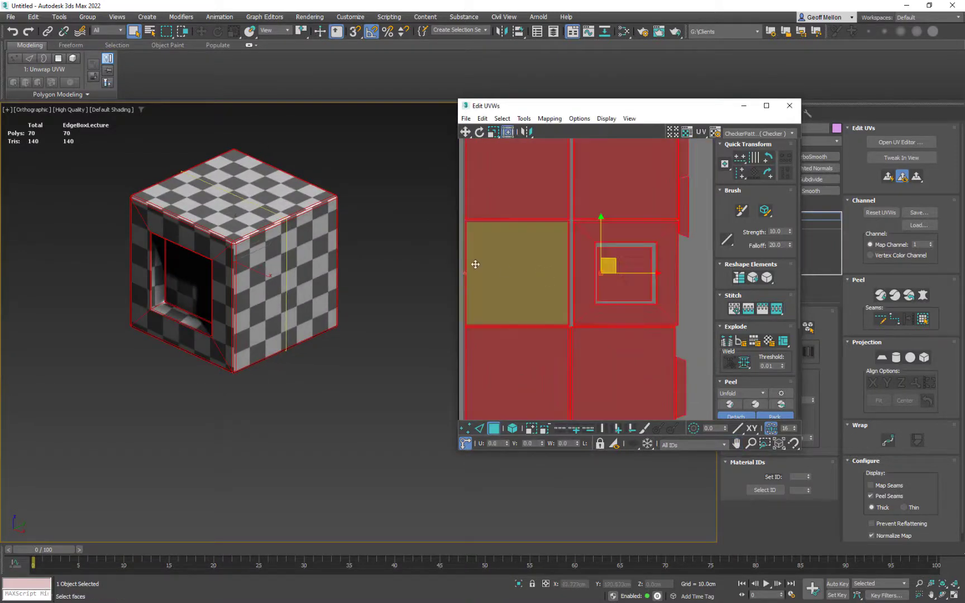
middle_click_drag(475, 264, 506, 179)
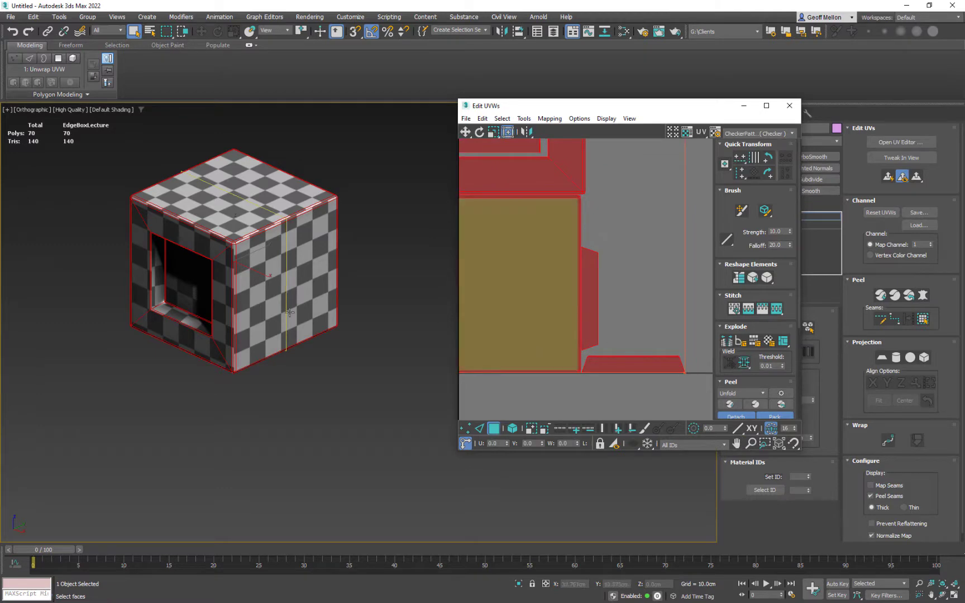
middle_click_drag(290, 313, 310, 323, "alt")
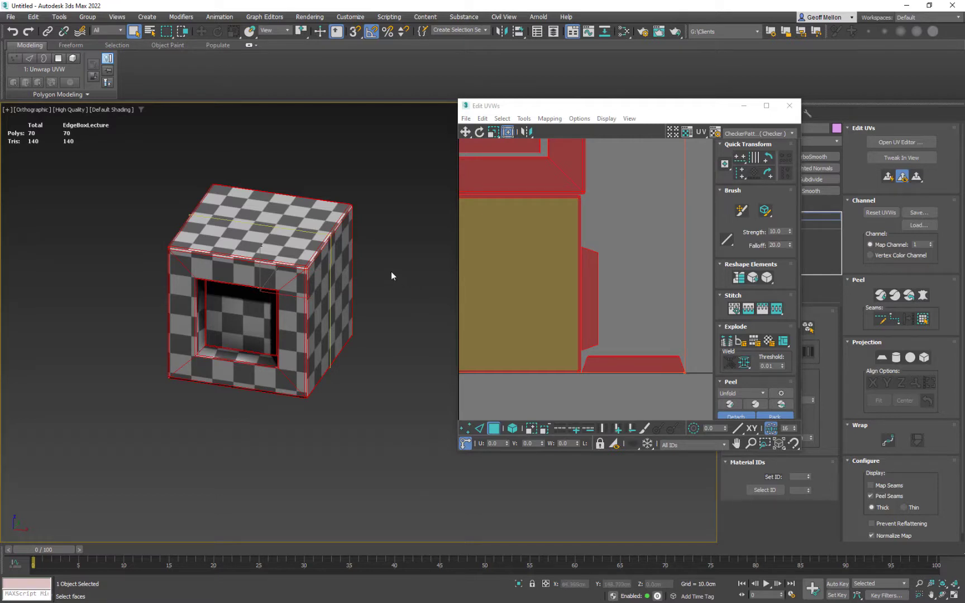
Step: Switch to UV edge selection and stitch the bottom edge of the recess floor's UV square to its matching recess wall
scroll(495, 205, "up", 5)
middle_click_drag(611, 304, 558, 246)
scroll(582, 279, "down", 3)
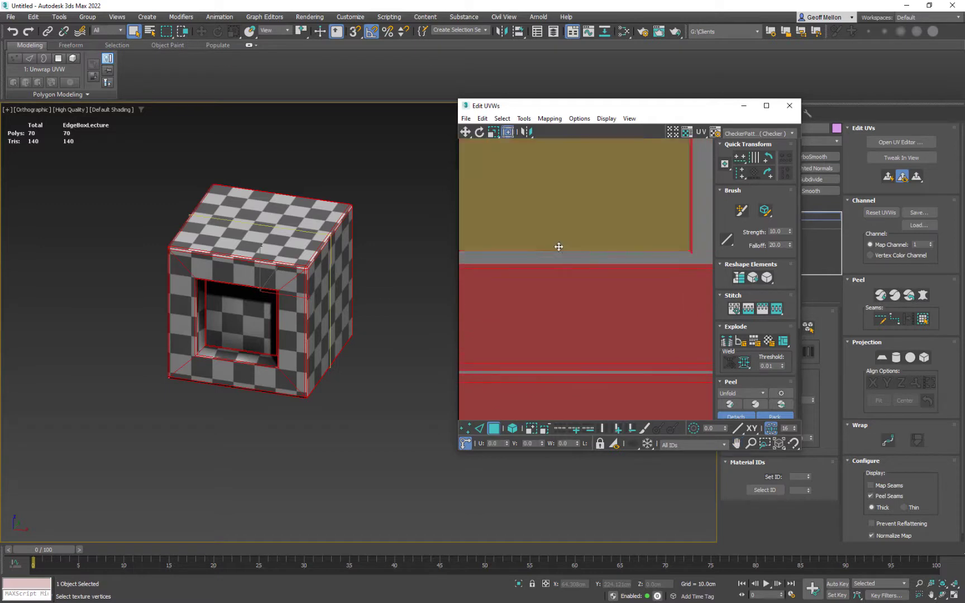
key("2")
left_click(569, 251)
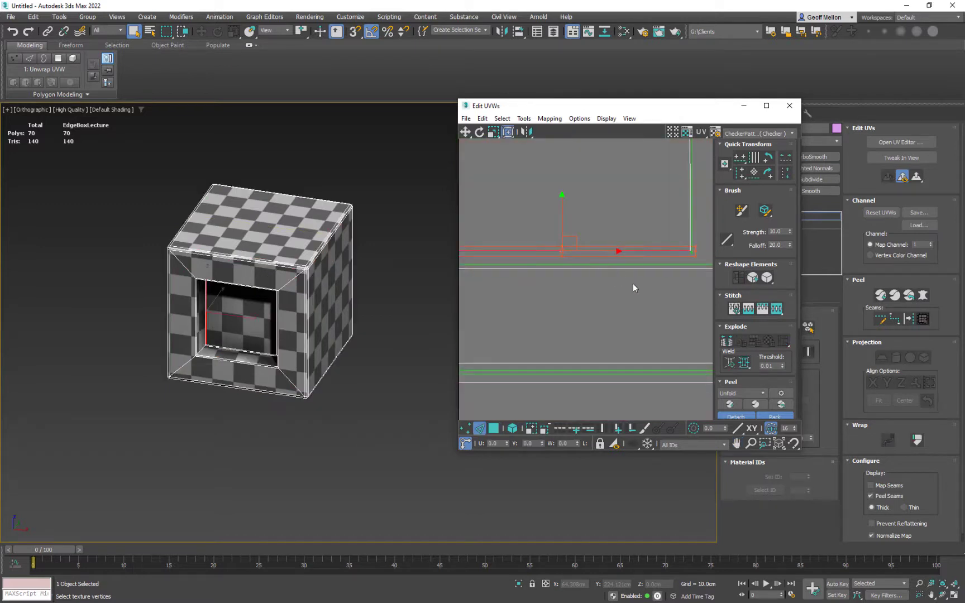
scroll(555, 252, "down", 2)
scroll(644, 259, "down", 1)
middle_click_drag(644, 259, 594, 249)
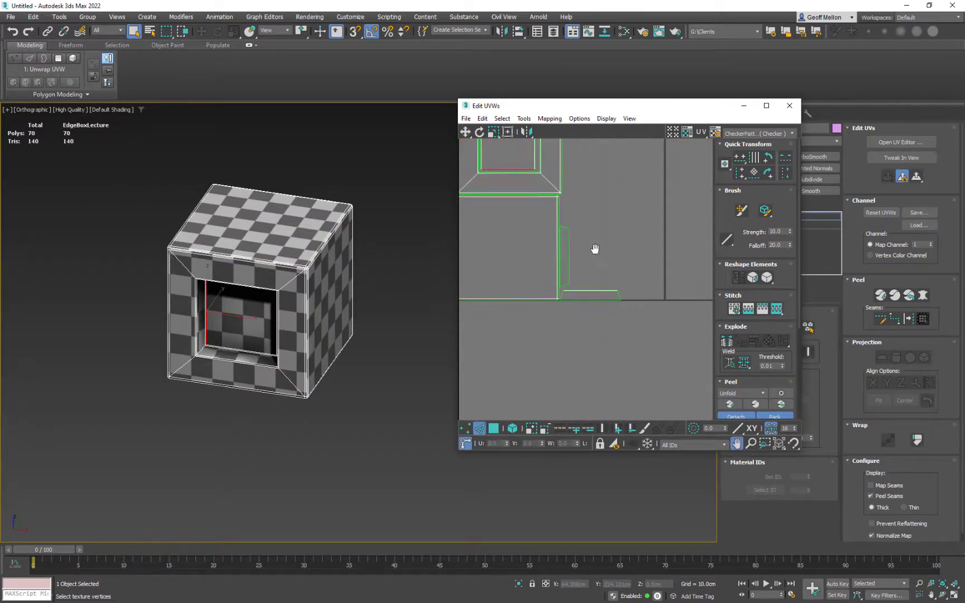
scroll(575, 189, "up", 2)
middle_click_drag(575, 190, 534, 51)
scroll(560, 304, "up", 3)
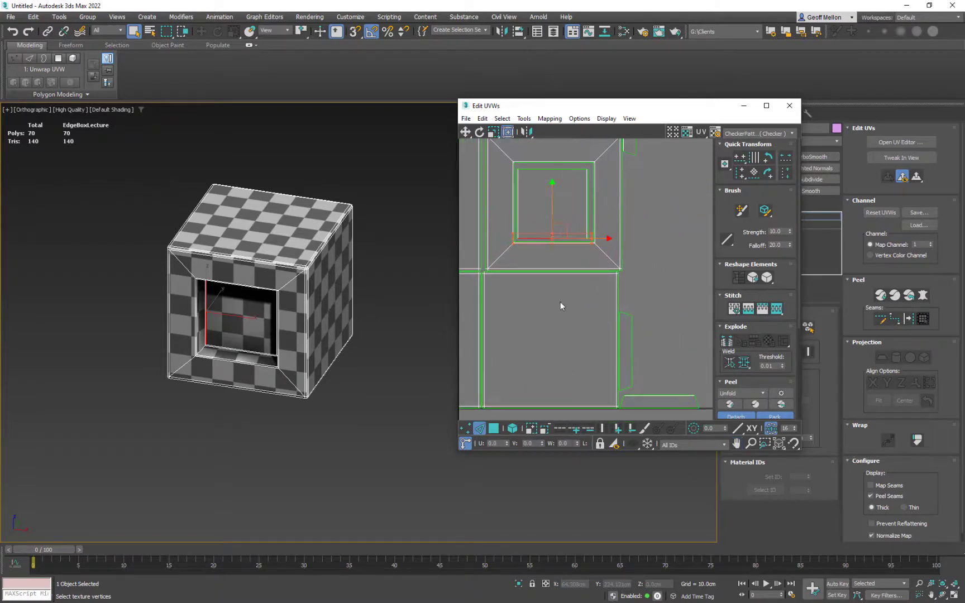
scroll(619, 297, "down", 2)
right_click(617, 291)
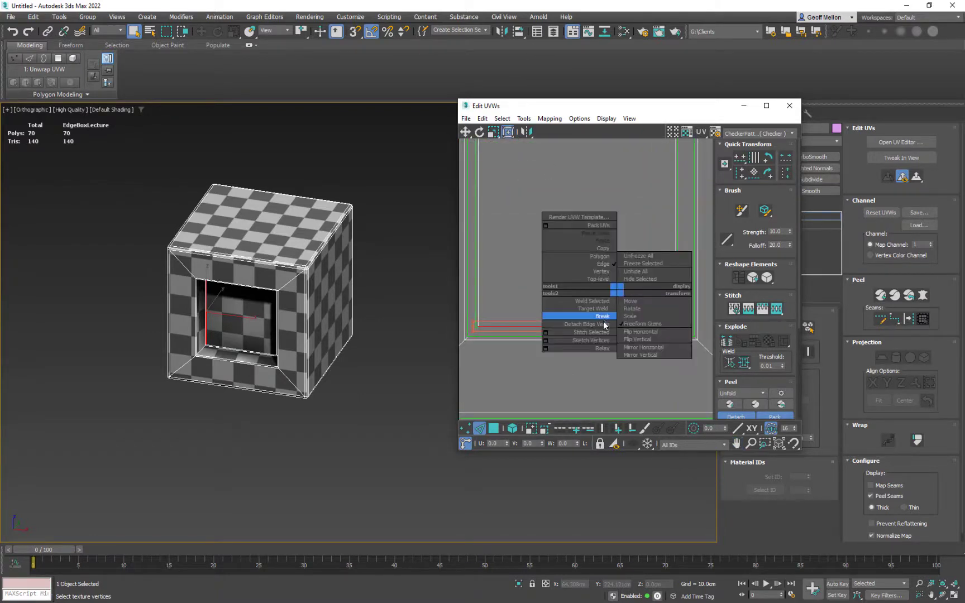
left_click(600, 325)
Step: Try to stitch the top edge of the recess floor's UV square to its matching wall strip
middle_click_drag(593, 333, 578, 284)
scroll(579, 284, "down", 3)
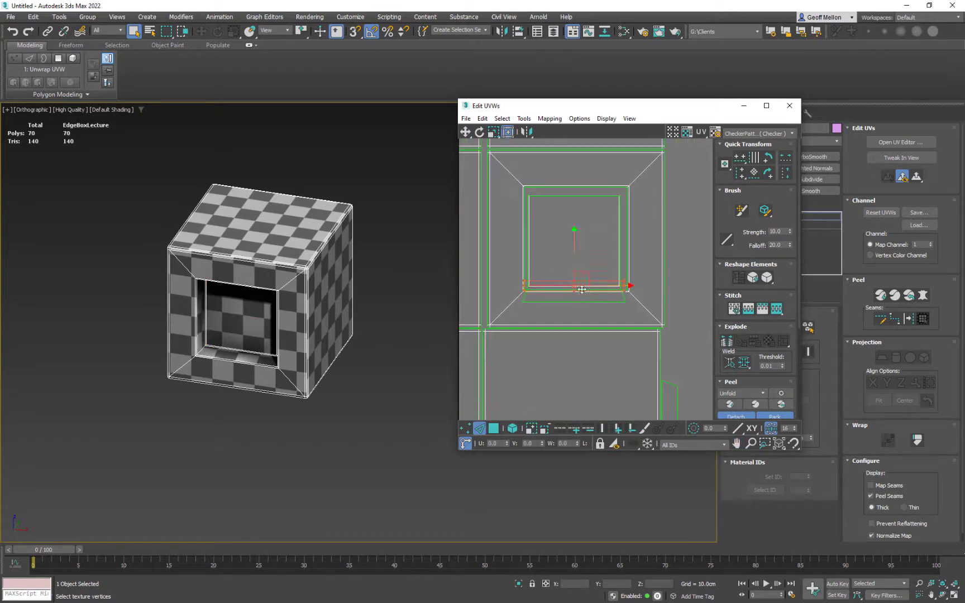
scroll(615, 211, "up", 5)
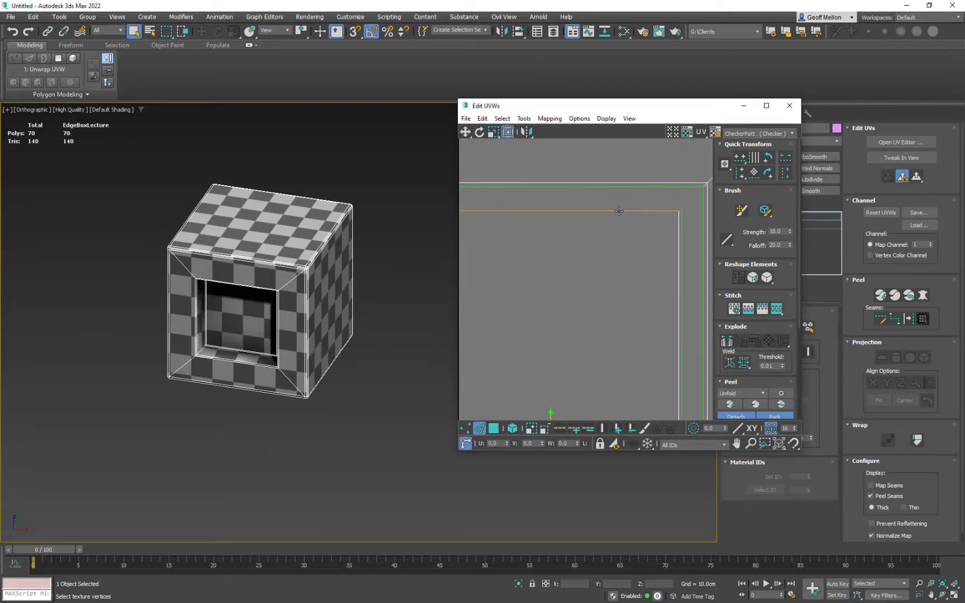
left_click(618, 211)
right_click(630, 223)
left_click(606, 256)
Step: Try adjusting the upper-left corner of the recess floor's UVs, and undo back to before the top edge was stitched
scroll(571, 267, "down", 3)
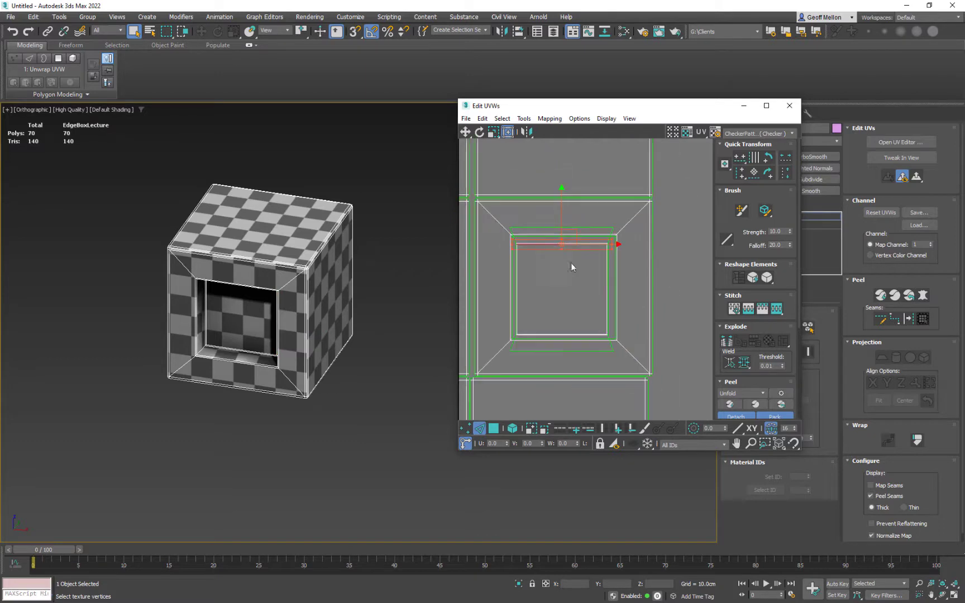
middle_click_drag(589, 268, 595, 261)
scroll(596, 261, "up", 8)
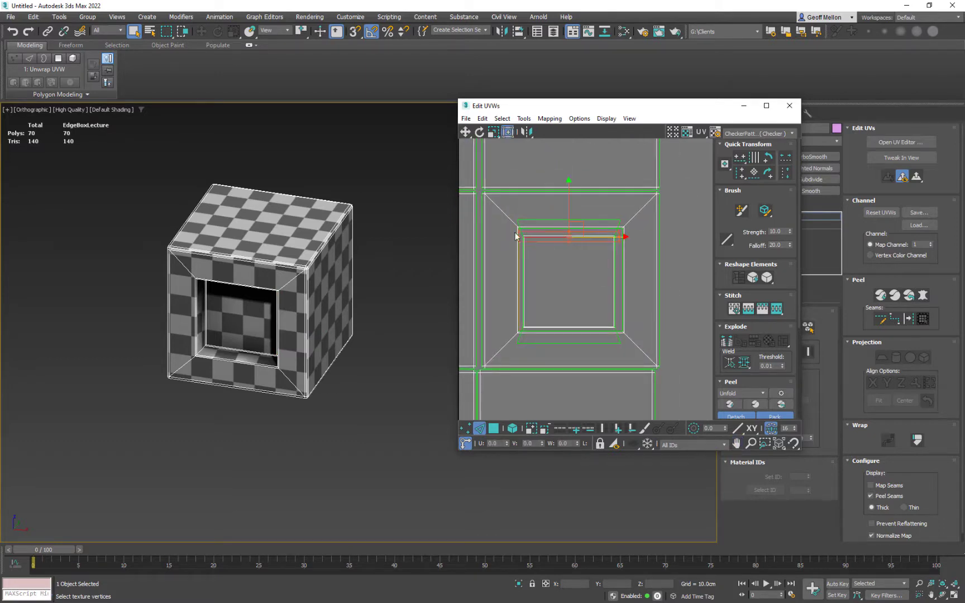
middle_click_drag(571, 249, 549, 273)
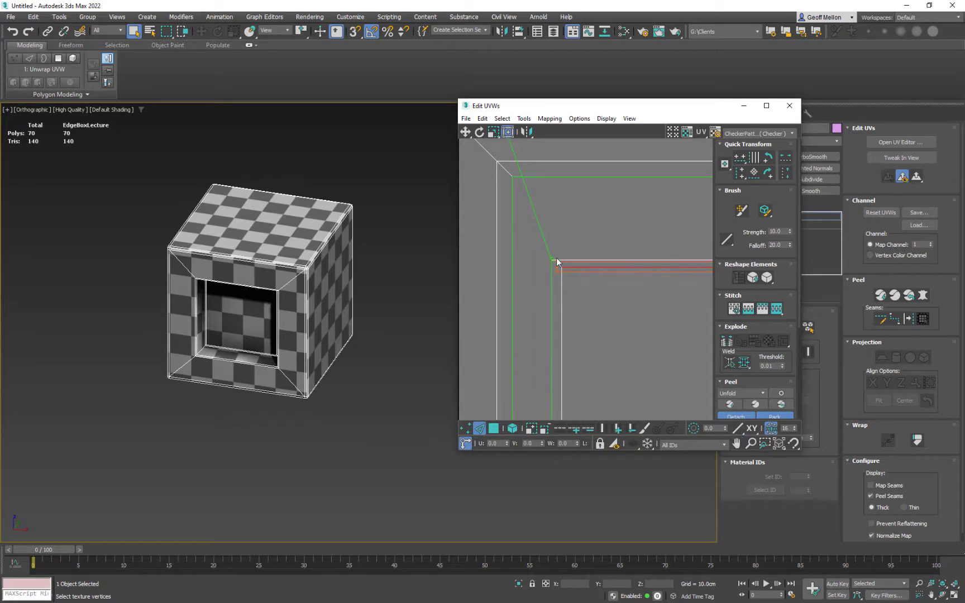
left_click(552, 257)
left_click_drag(552, 257, 546, 276)
scroll(576, 269, "down", 2)
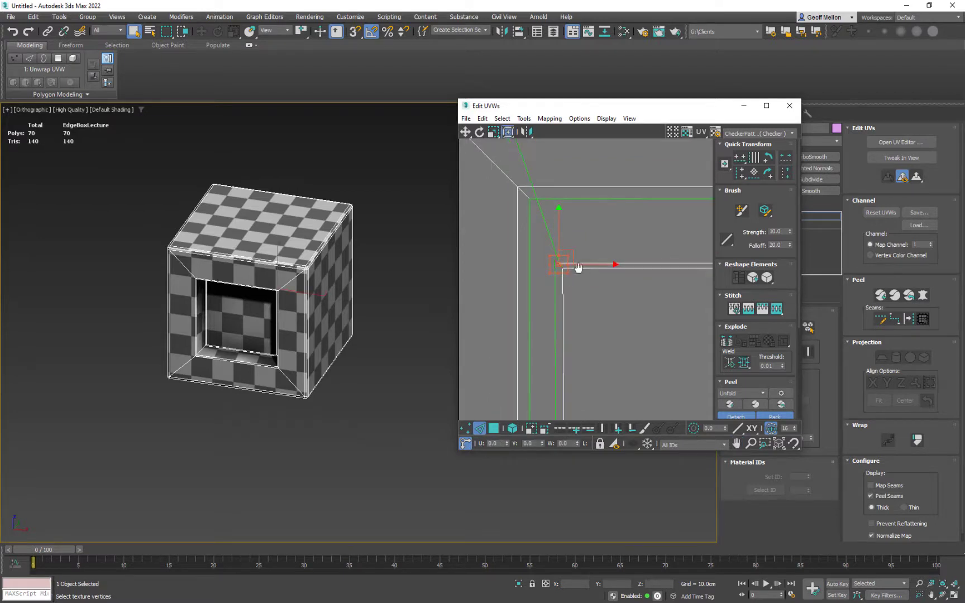
middle_click_drag(576, 269, 536, 246)
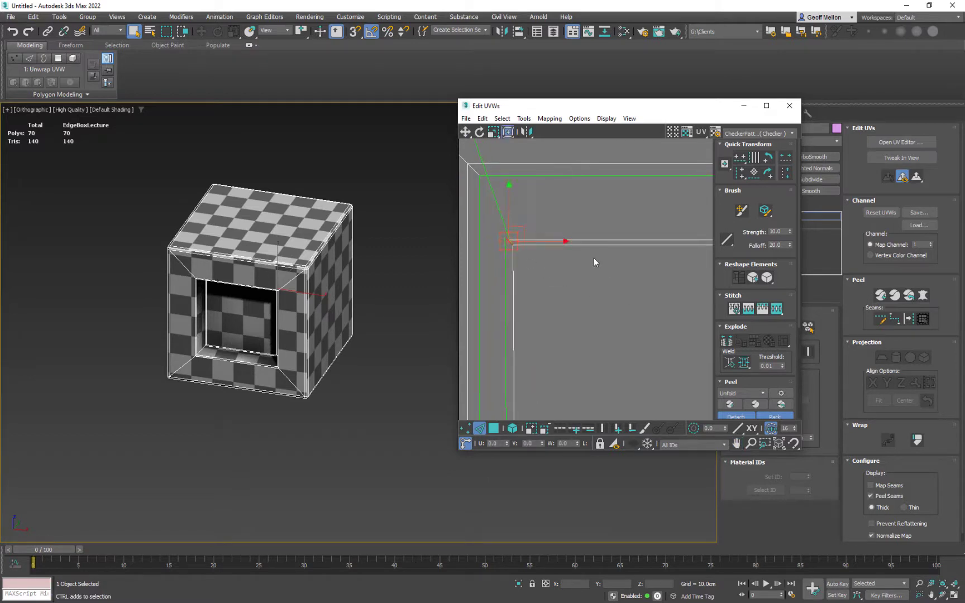
key("ctrl+z")
key("ctrl+z")
Step: Stitch the selected top edge of the recess floor's UV square to its matching wall strip again
middle_click_drag(591, 268, 518, 307)
scroll(544, 304, "down", 2)
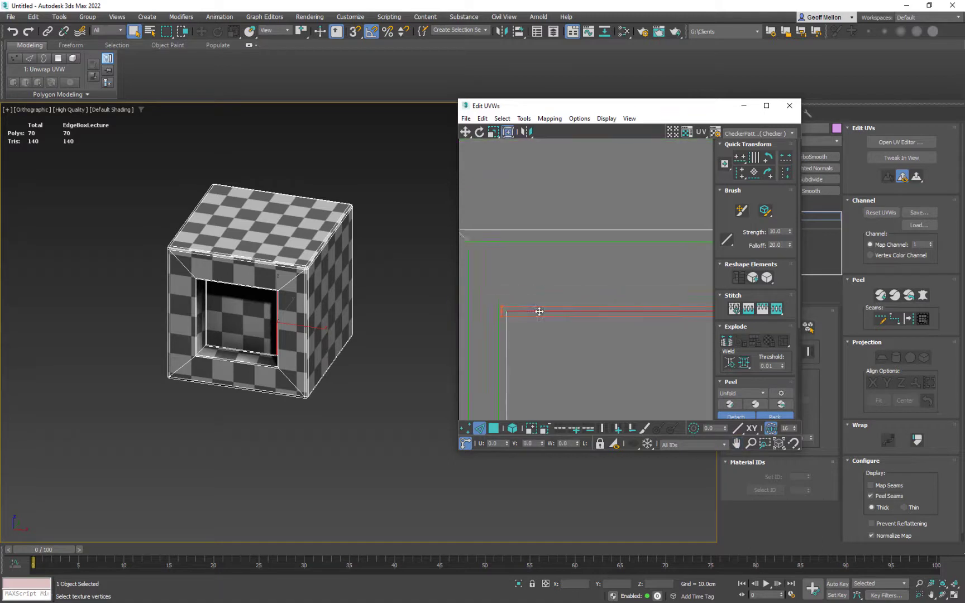
middle_click_drag(624, 323, 476, 323)
scroll(547, 322, "down", 1)
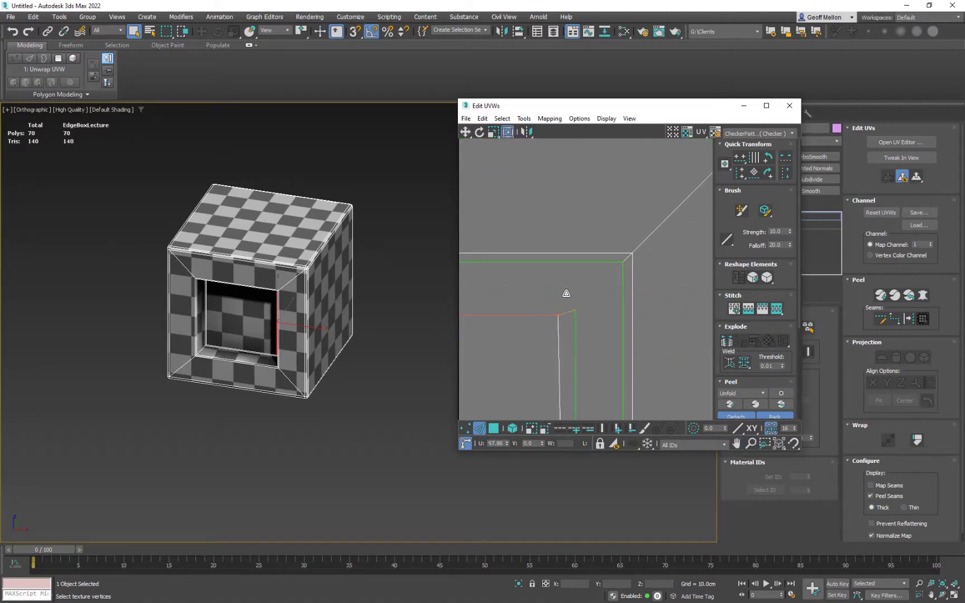
scroll(543, 292, "down", 2)
key("z")
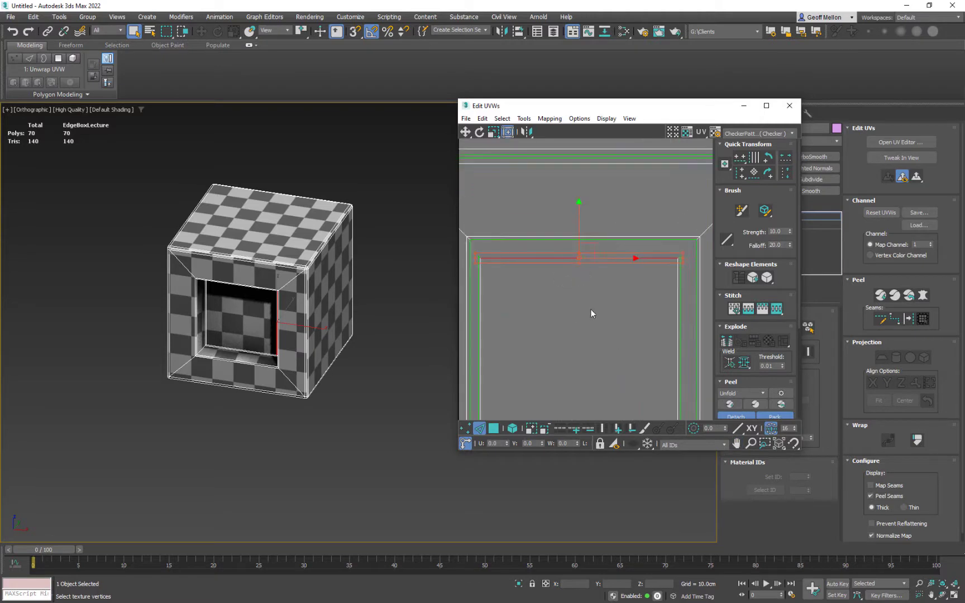
right_click(590, 313)
left_click(575, 345)
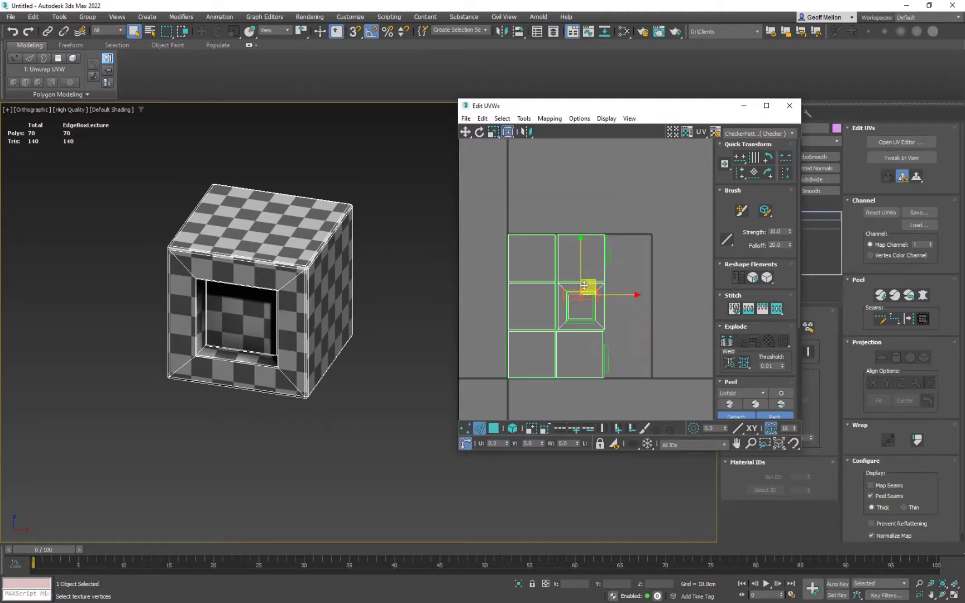
Step: Select all UV edges and relax them with Unfold3D Optimize at 1 iteration and a map size of 1024
left_click_drag(641, 224, 470, 367)
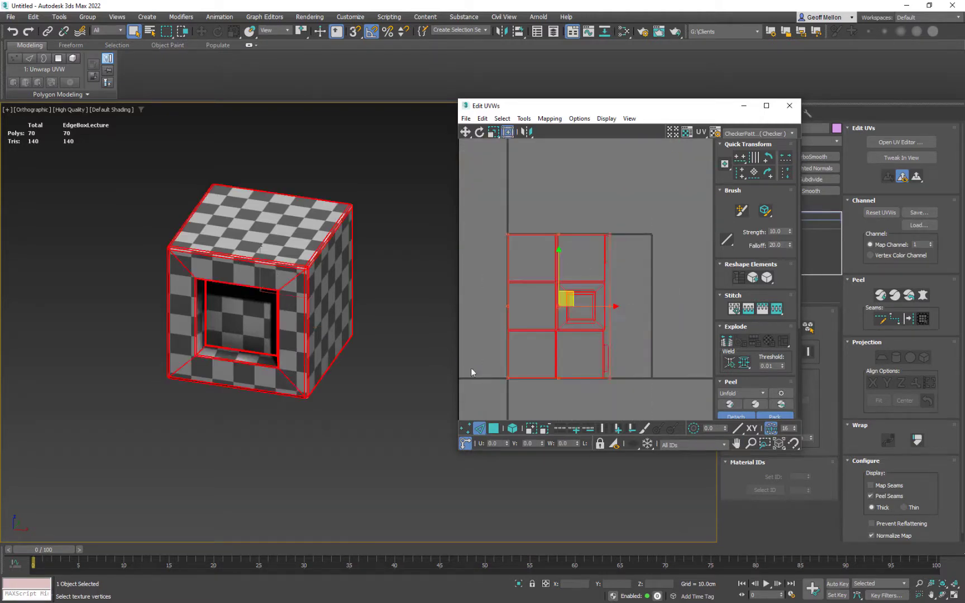
right_click(516, 219)
left_click(474, 222)
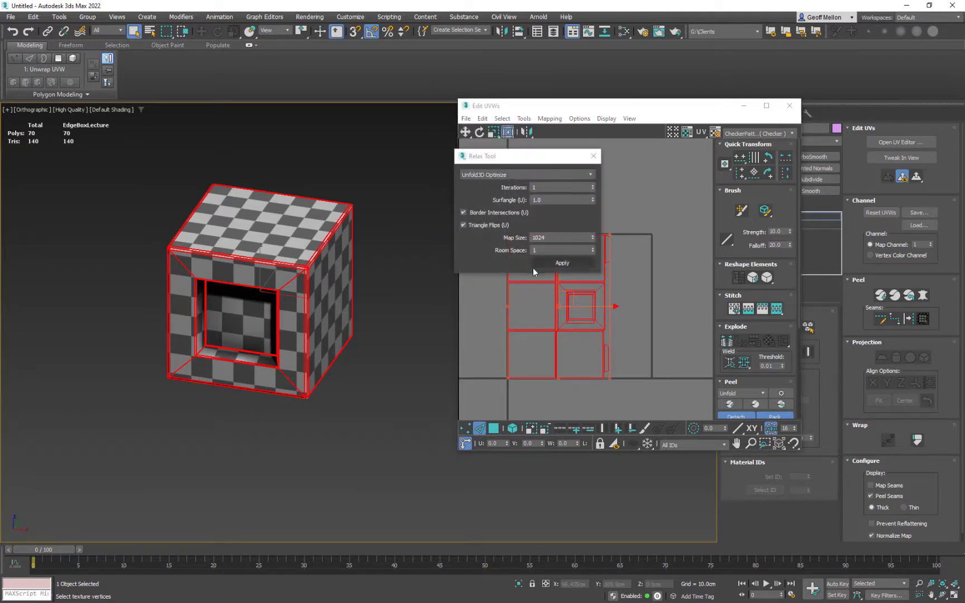
left_click(561, 263)
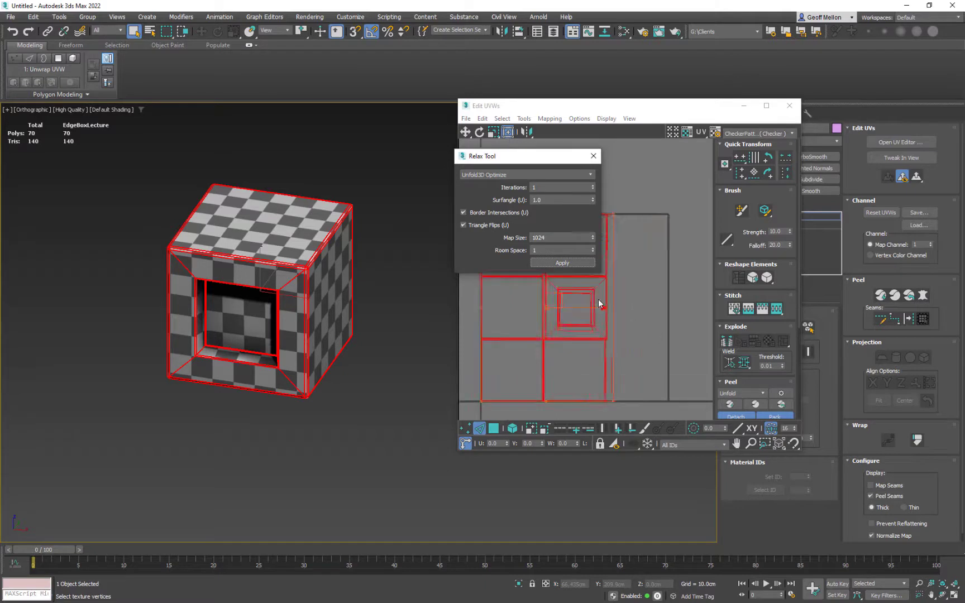
left_click(677, 288)
mouse_move(636, 325)
middle_mouse_down()
mouse_move(709, 319)
mouse_move(701, 355)
mouse_move(642, 324)
middle_mouse_up()
scroll(641, 323, "down", 3)
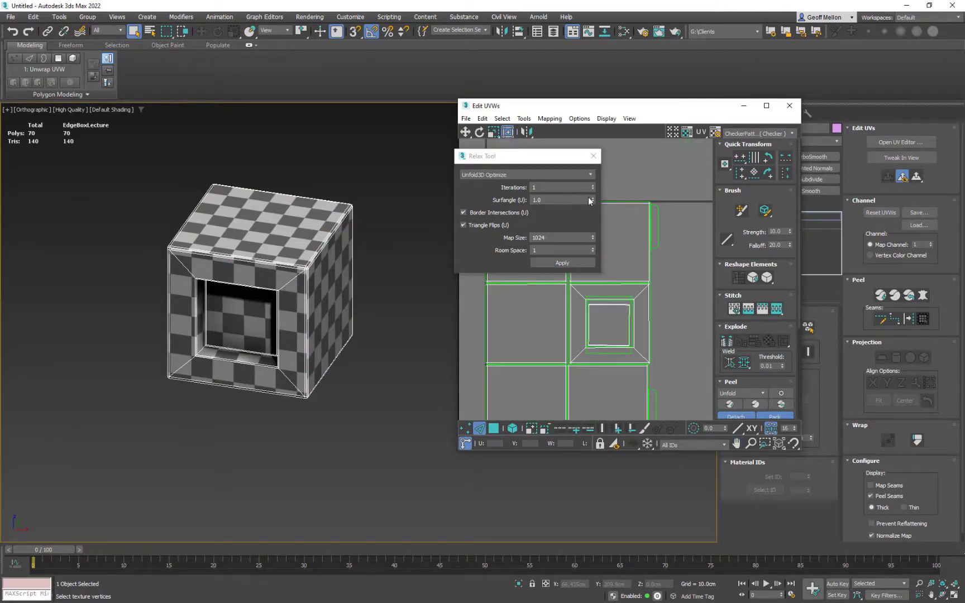
left_click(593, 155)
Step: Pack the UV islands with Unfold3D, using 0.001 padding, normalized and rescaled clusters, and a map size of 1024
right_click(629, 152)
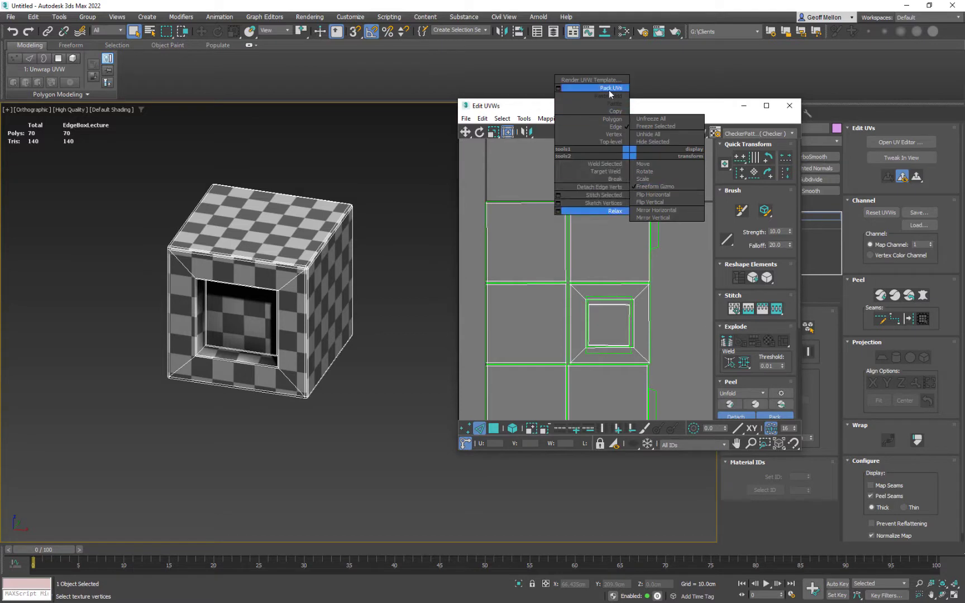
left_click(589, 88)
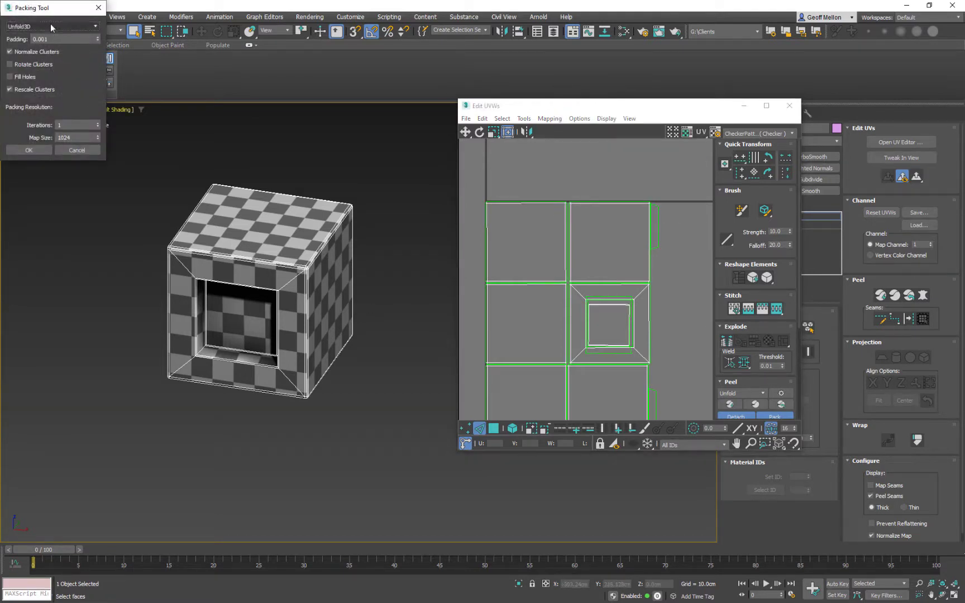
left_click_drag(58, 8, 355, 218)
left_click(328, 360)
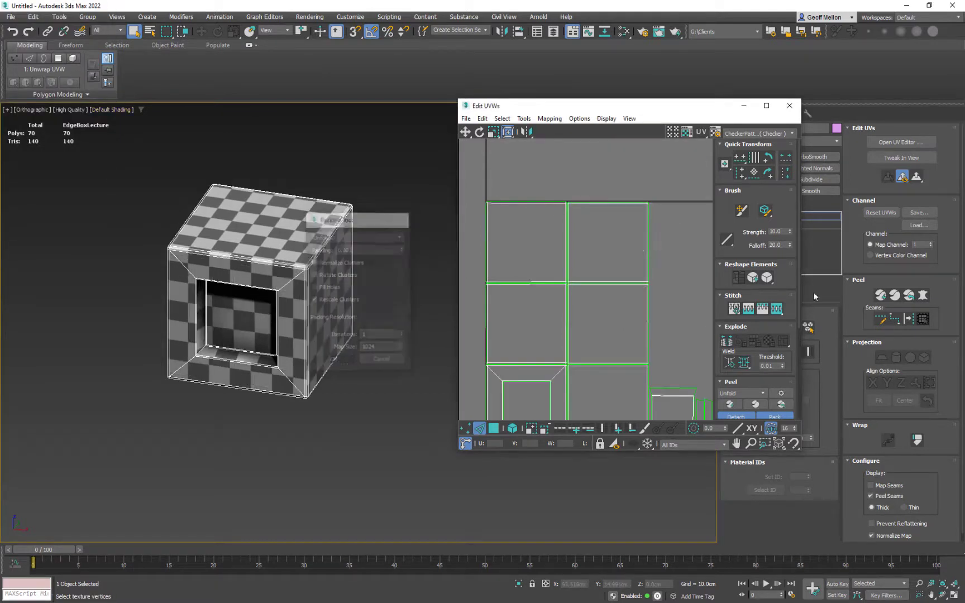
Step: Stitch the right edge of the recess floor's UV square to its matching side wall strip
middle_click_drag(614, 235, 583, 146)
scroll(676, 326, "up", 5)
middle_click_drag(613, 294, 678, 300)
scroll(609, 285, "up", 2)
middle_click_drag(616, 276, 531, 257)
scroll(535, 254, "down", 3)
scroll(570, 247, "up", 4)
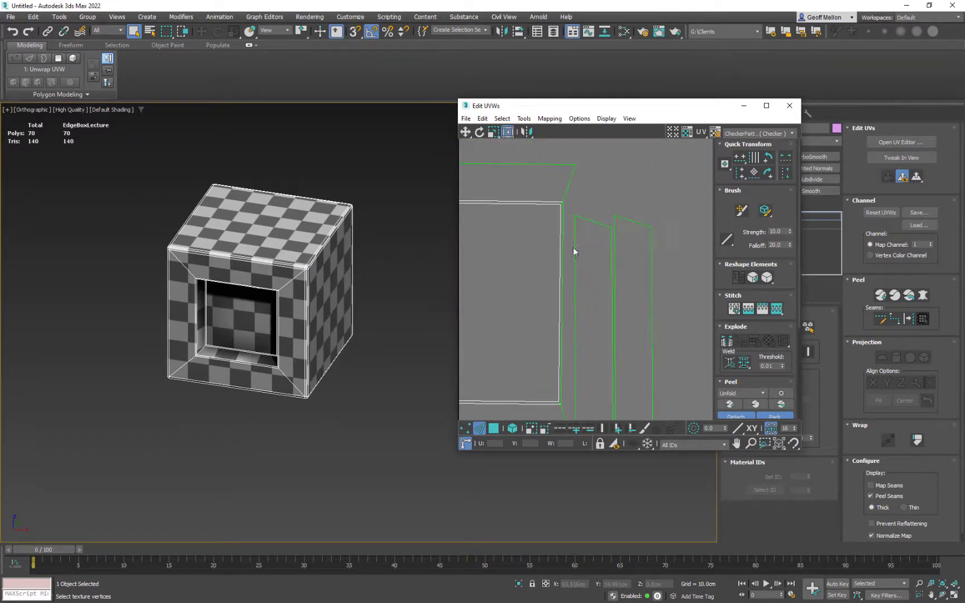
left_click(563, 268)
right_click(618, 198)
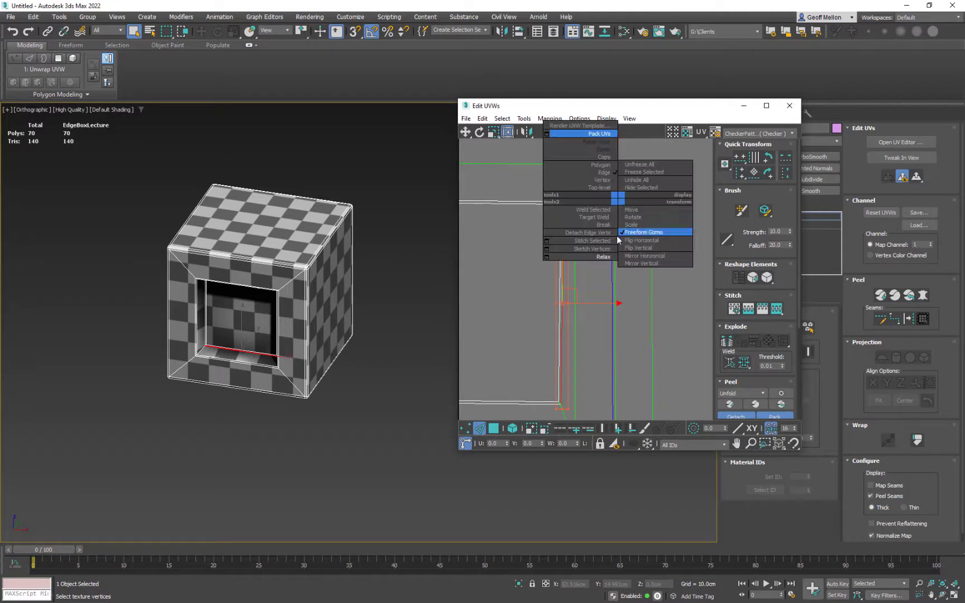
left_click(596, 241)
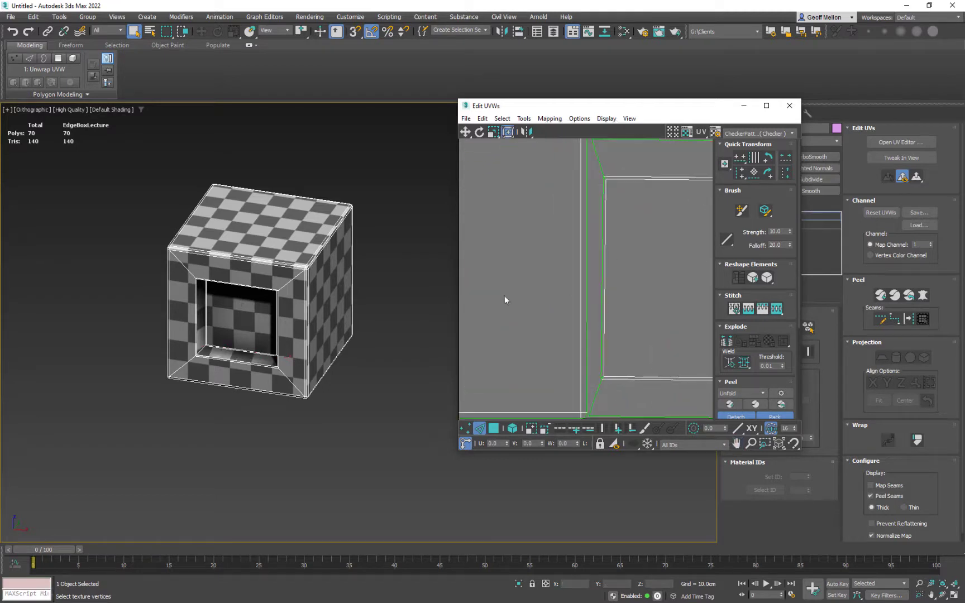
Step: Stitch the left edge of the recess floor's UV square to the remaining side wall strip
left_click(602, 292)
right_click(618, 287)
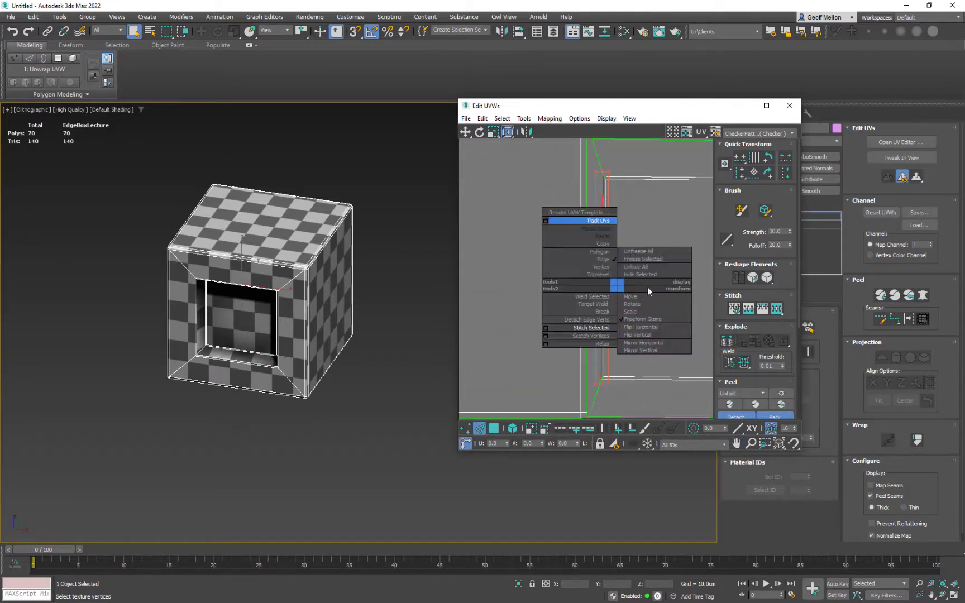
left_click(592, 328)
Step: Select the whole UV layout, repack it with the same packing settings, and clear the selection
scroll(633, 303, "down", 6)
middle_click_drag(641, 287, 573, 275)
scroll(616, 262, "down", 6)
key("ctrl+a")
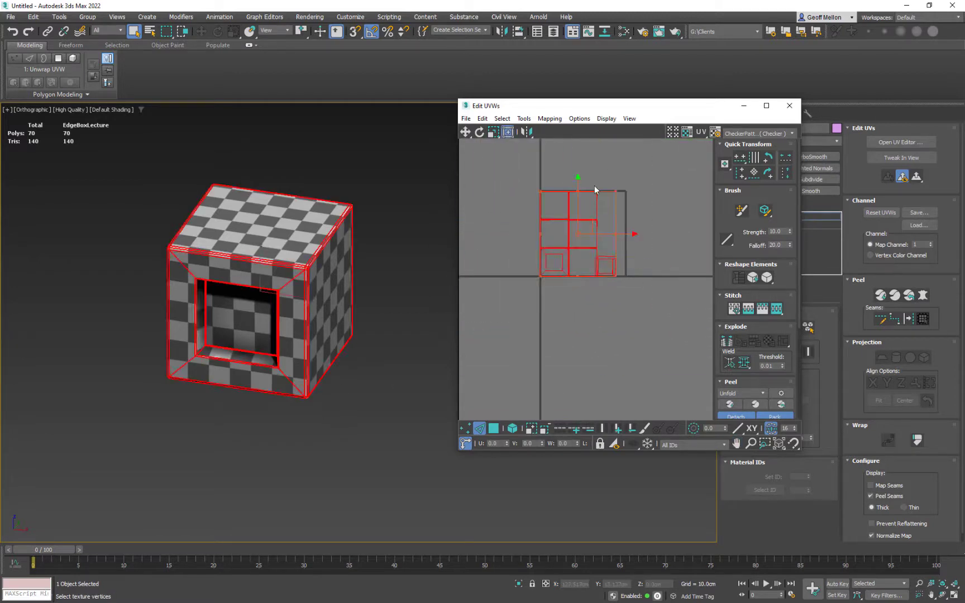
right_click(644, 196)
left_click(572, 131)
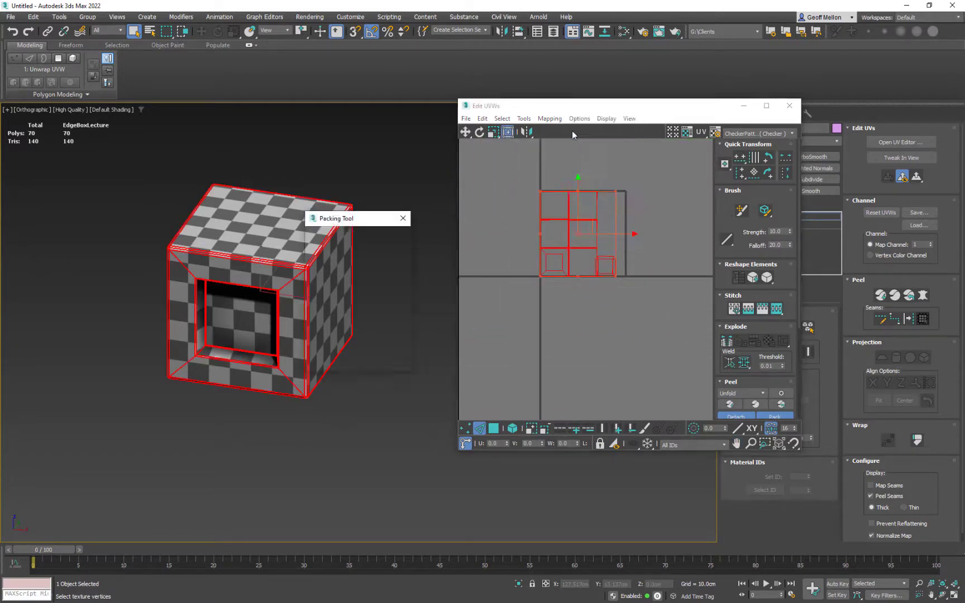
left_click(339, 357)
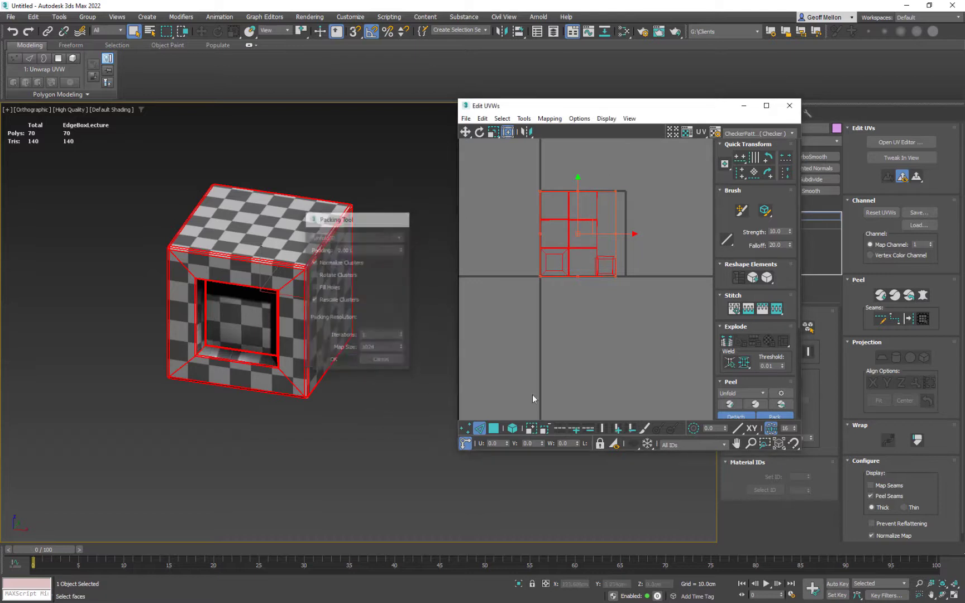
left_click(661, 163)
Step: Check the packed UV layout and the checker pattern around the recess, and close the UV editor
middle_click_drag(625, 245, 650, 252)
scroll(651, 252, "up", 4)
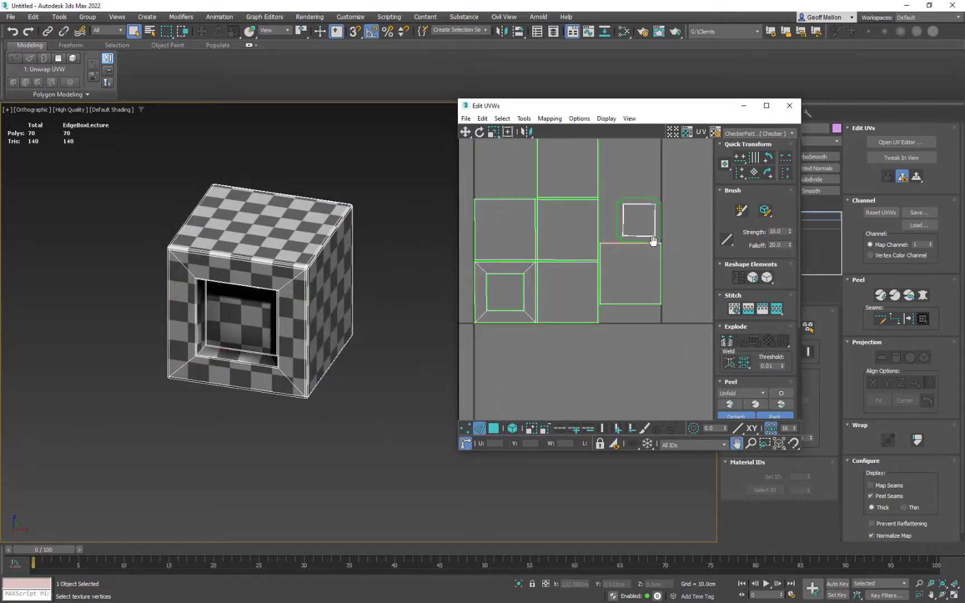
scroll(568, 247, "up", 10)
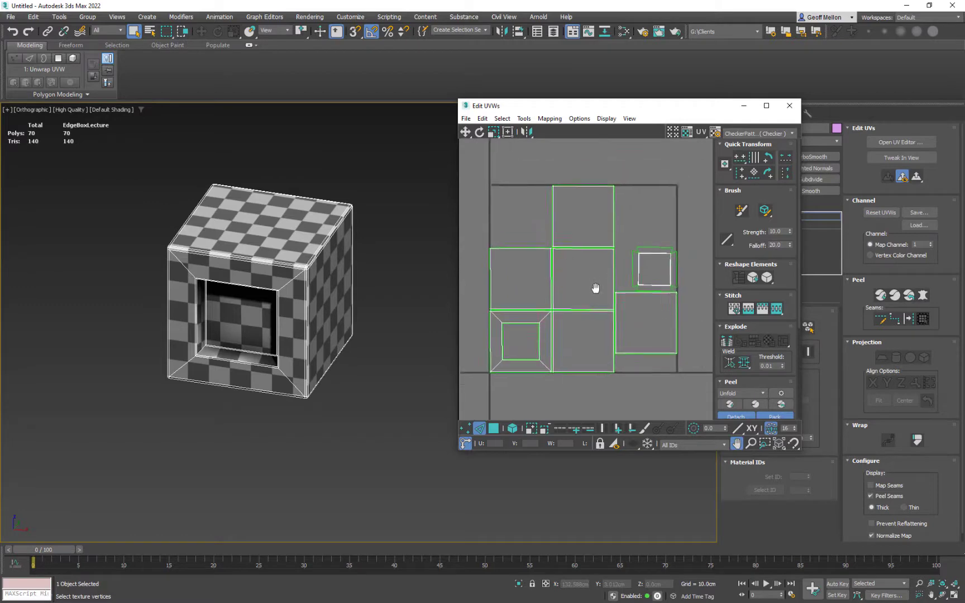
scroll(609, 252, "down", 6)
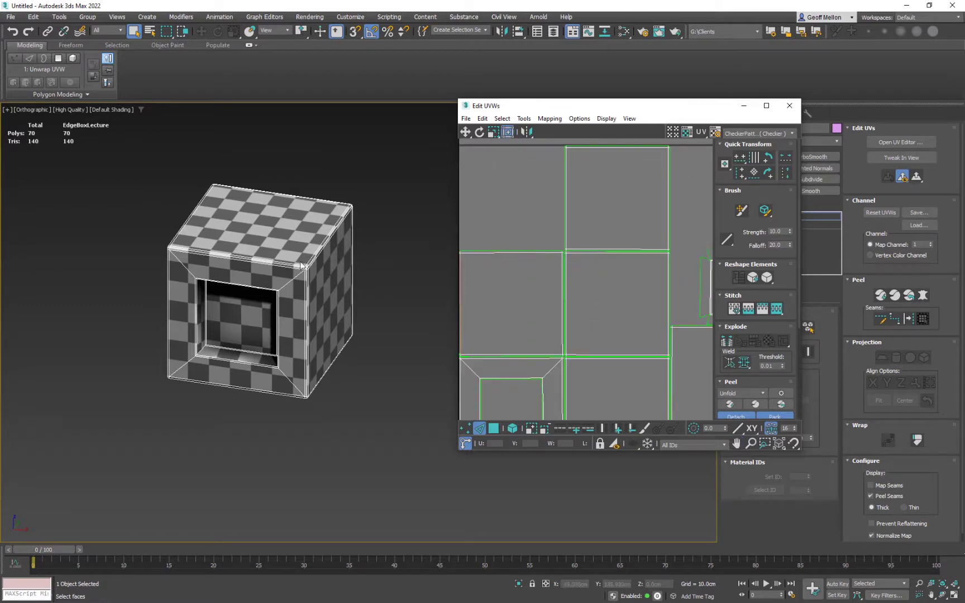
middle_click_drag(291, 254, 363, 254, "alt")
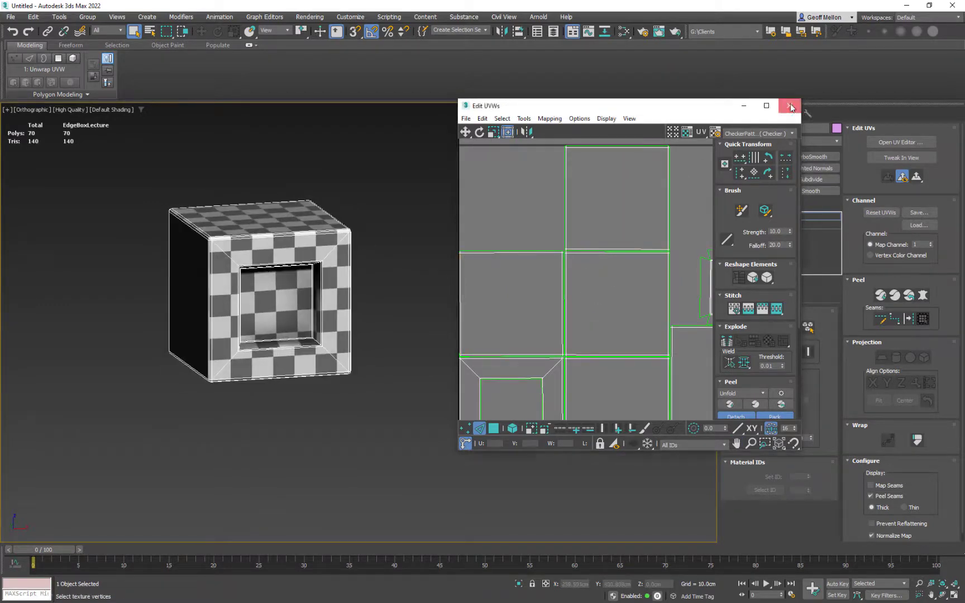
left_click(789, 105)
middle_click_drag(425, 259, 606, 263, "alt")
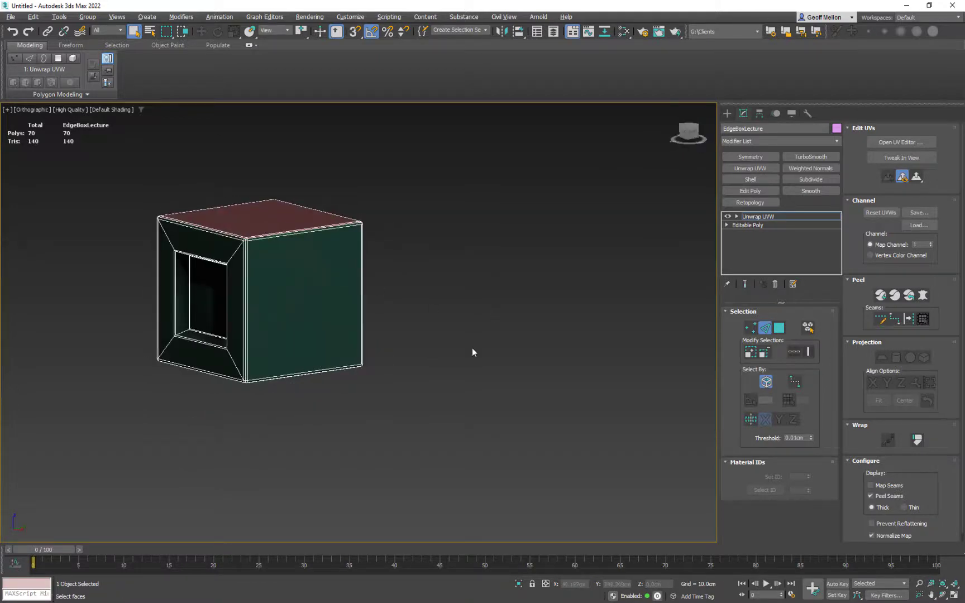
Step: Check the GreenPaintedMetal base map image and the RedOrangePlastic bitmap settings in the Slate Material Editor, and close the editor
middle_click_drag(437, 324, 470, 324)
key("m")
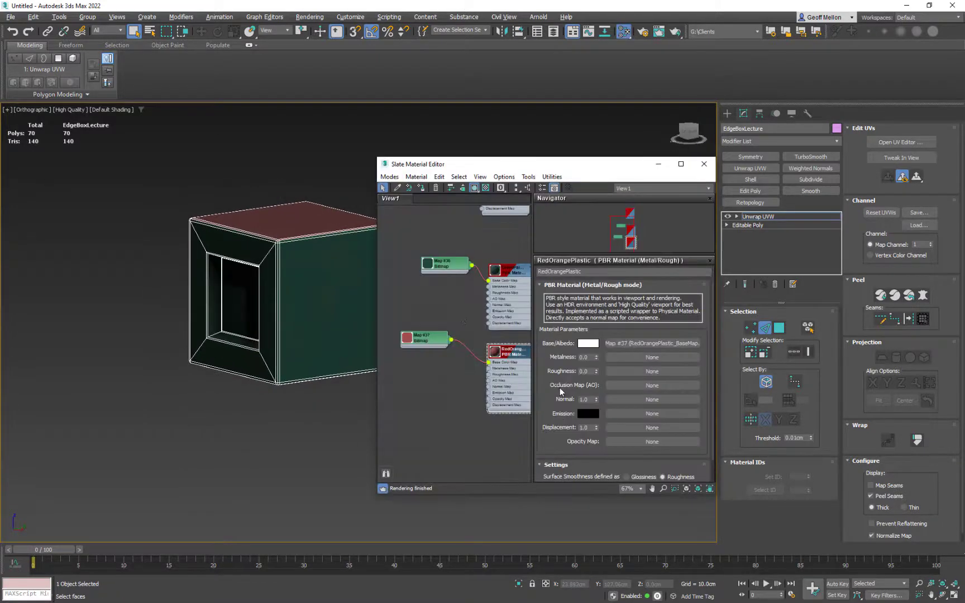
double_click(433, 267)
left_click(680, 436)
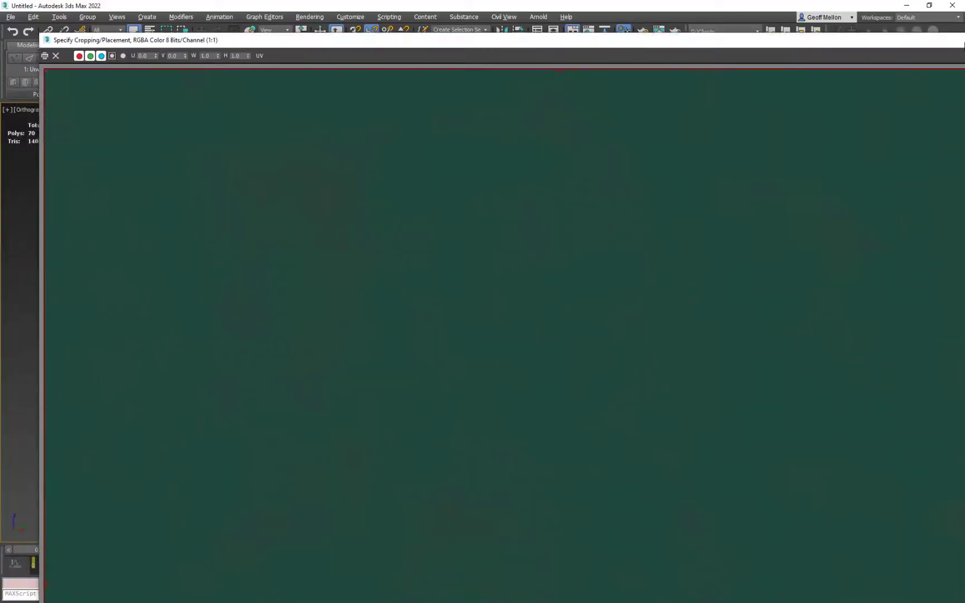
left_click_drag(893, 40, 819, 101)
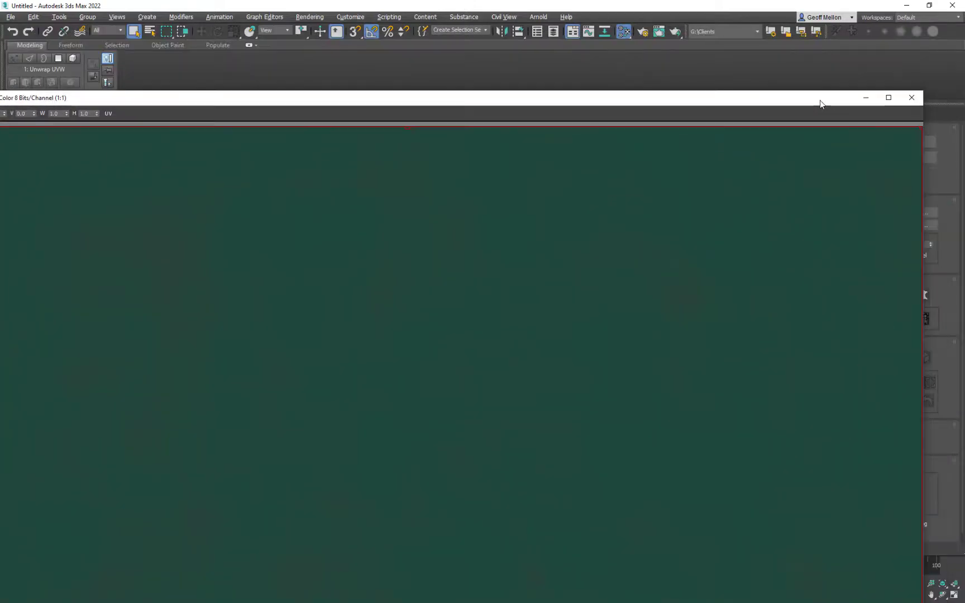
left_click(911, 98)
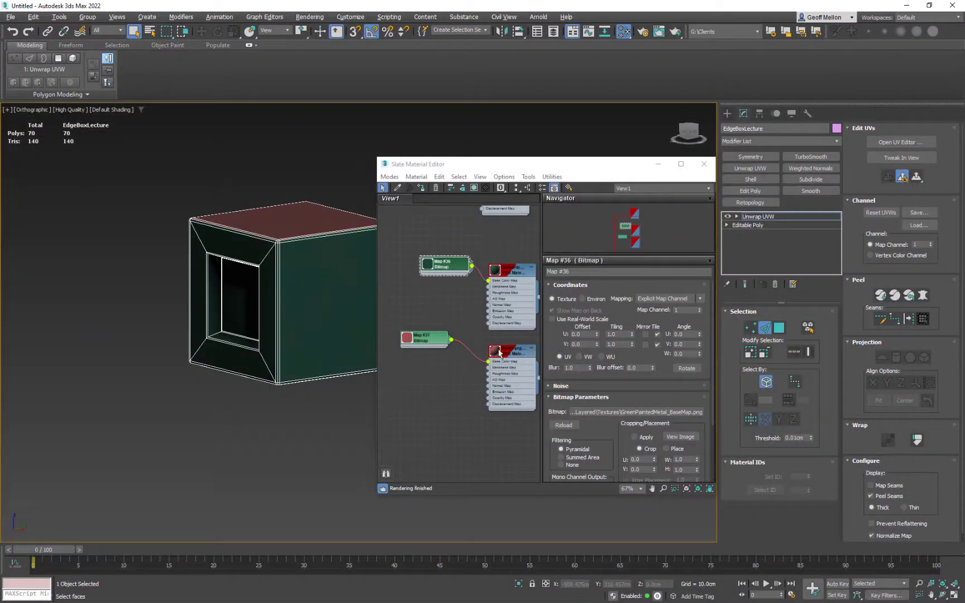
left_click(429, 342)
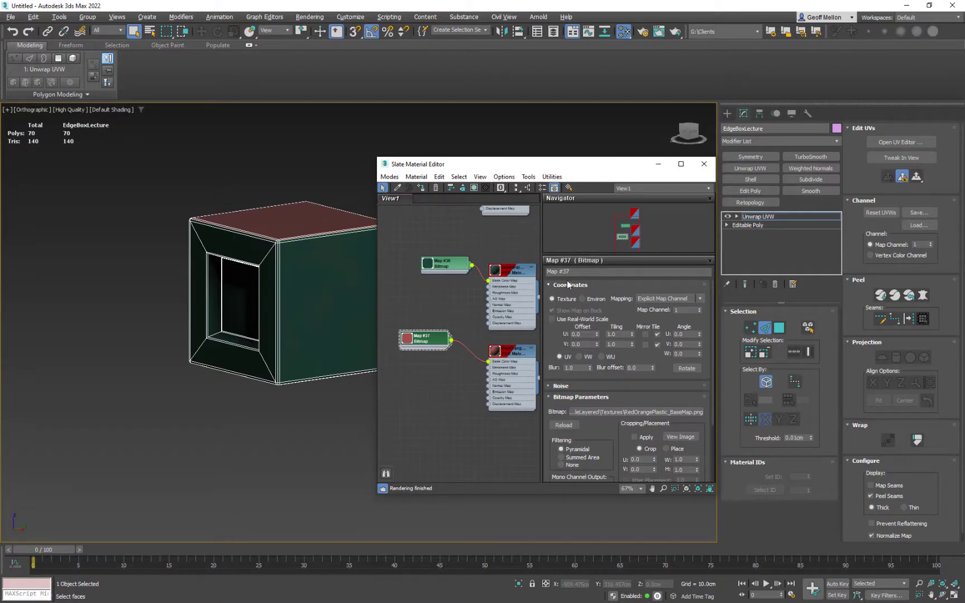
left_click(703, 164)
Step: Leave edge sub-object mode and collapse the cube's Unwrap UVW modifier by converting the object to Editable Poly
middle_click_drag(356, 270, 402, 319, "alt")
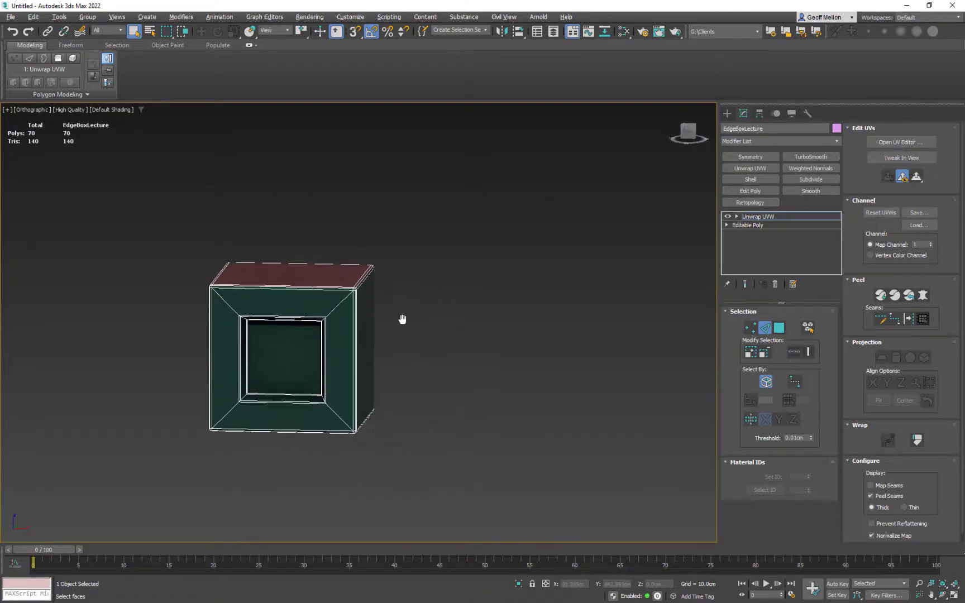
left_click(765, 328)
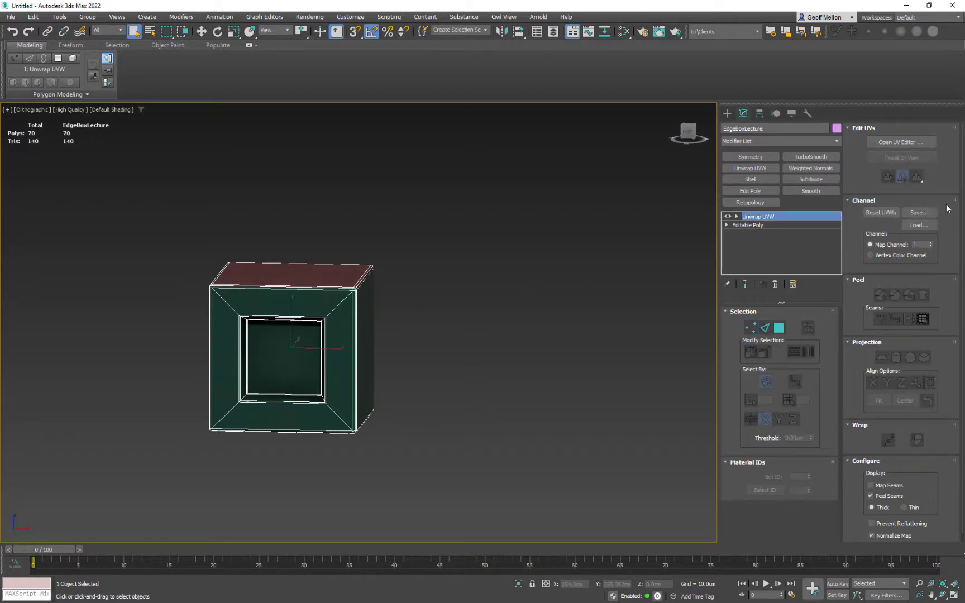
right_click(532, 262)
mouse_move(575, 369)
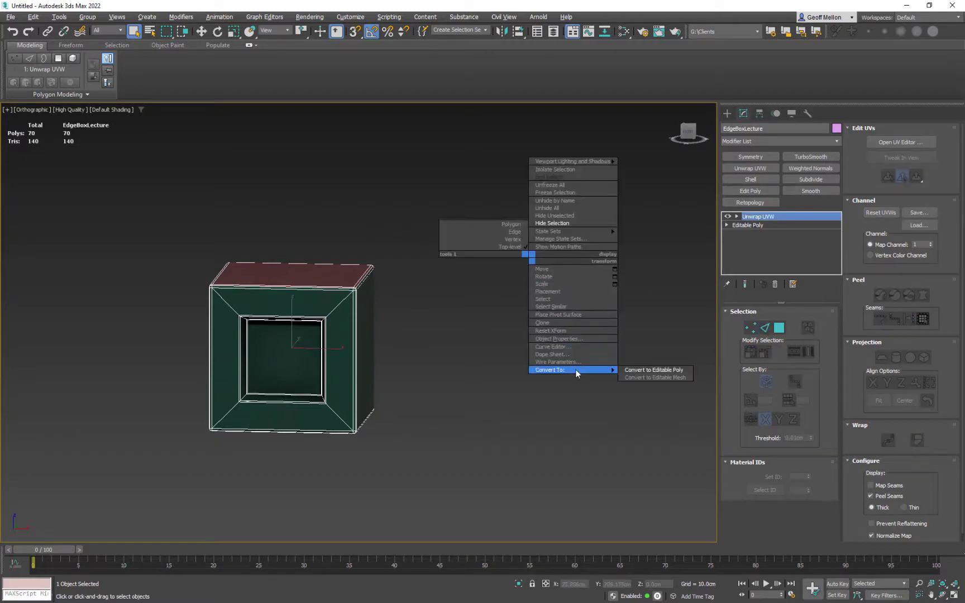
left_click(666, 370)
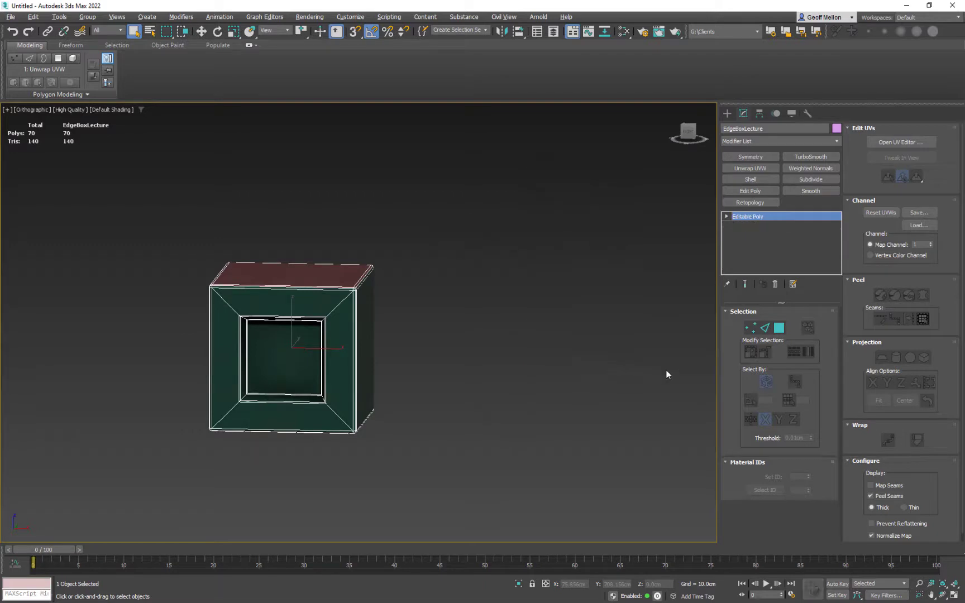
Step: Add a new Unwrap UVW modifier on map channel 2, abandoning the current channel's UVs
left_click(759, 168)
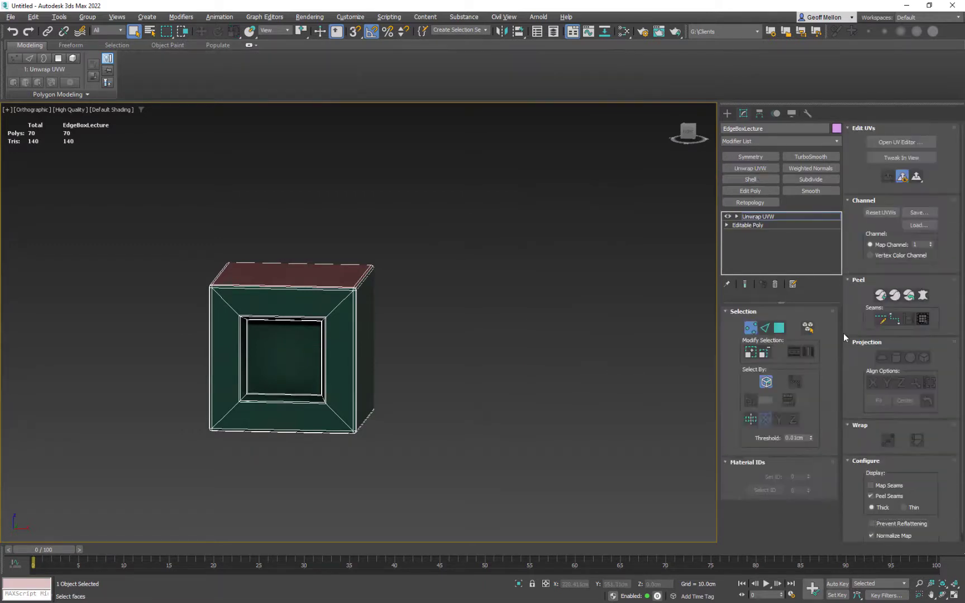
left_click(930, 242)
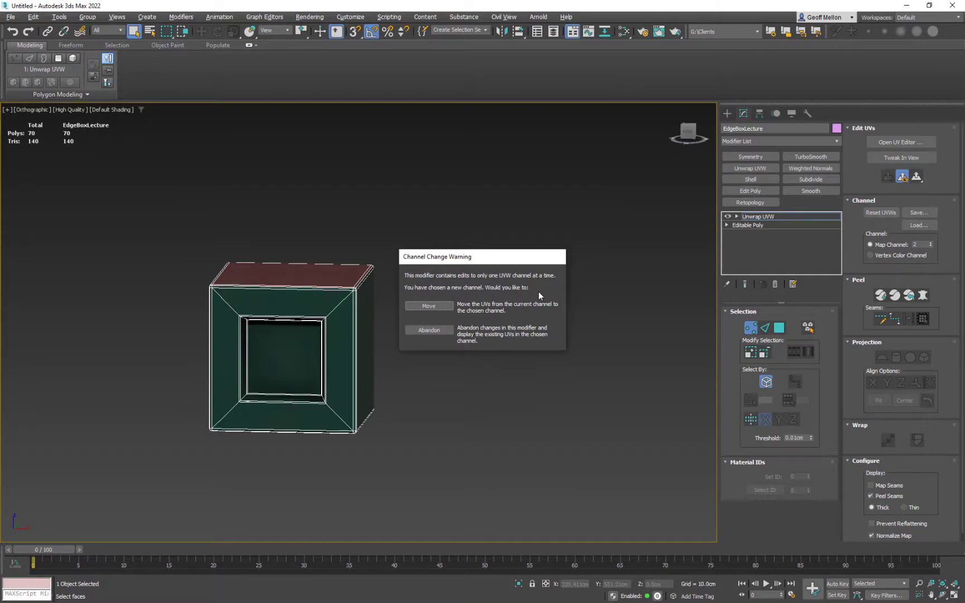
left_click(429, 330)
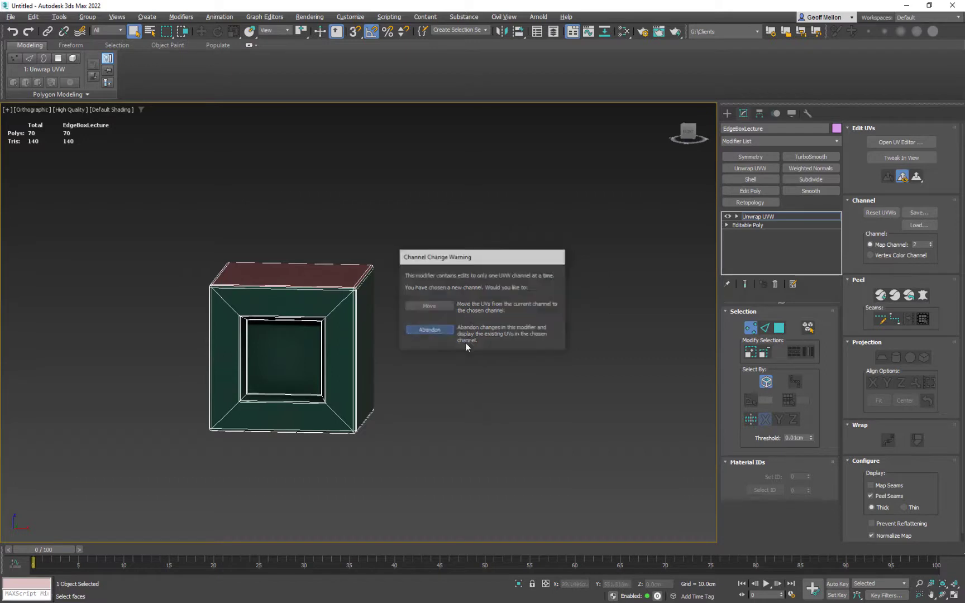
Step: Open the UV editor for channel 2, select the whole layout, and place the editor window beside the cube
left_click(900, 142)
scroll(334, 238, "down", 4)
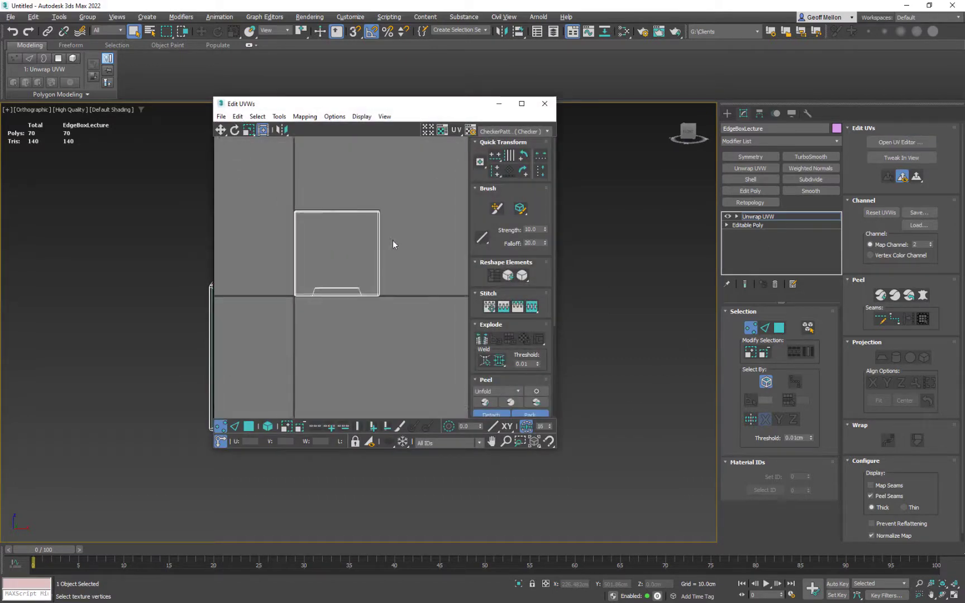
key("3")
key("ctrl+a")
left_click_drag(344, 103, 707, 123)
middle_click_drag(549, 244, 513, 243)
middle_click_drag(721, 286, 697, 278)
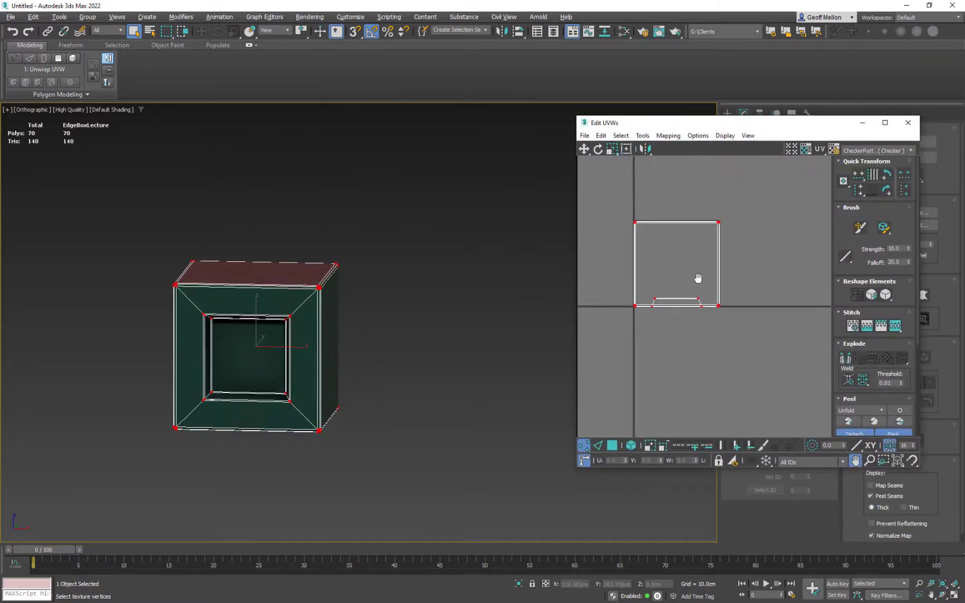
key("3")
middle_click_drag(659, 369, 647, 373)
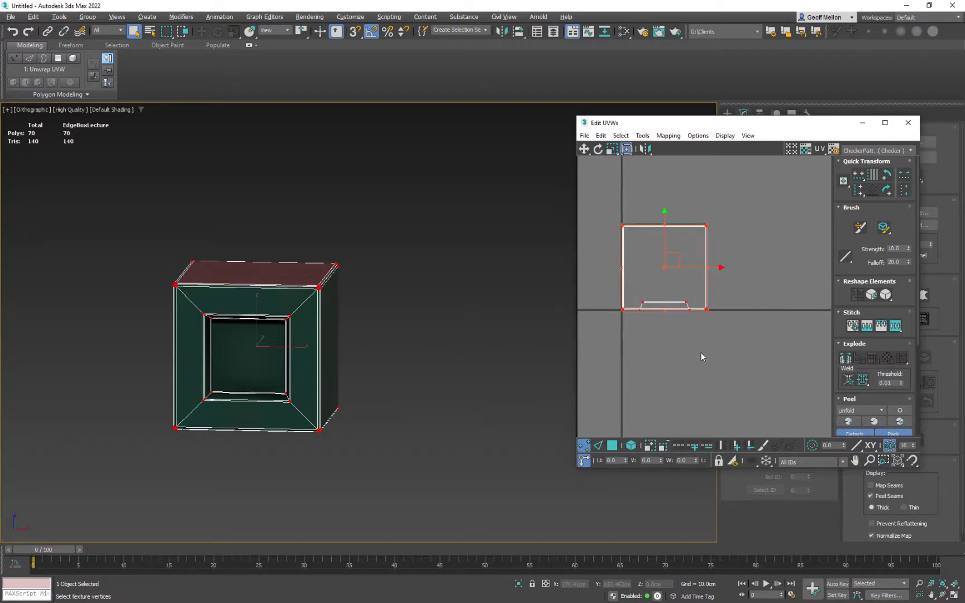
left_click_drag(774, 131, 559, 130)
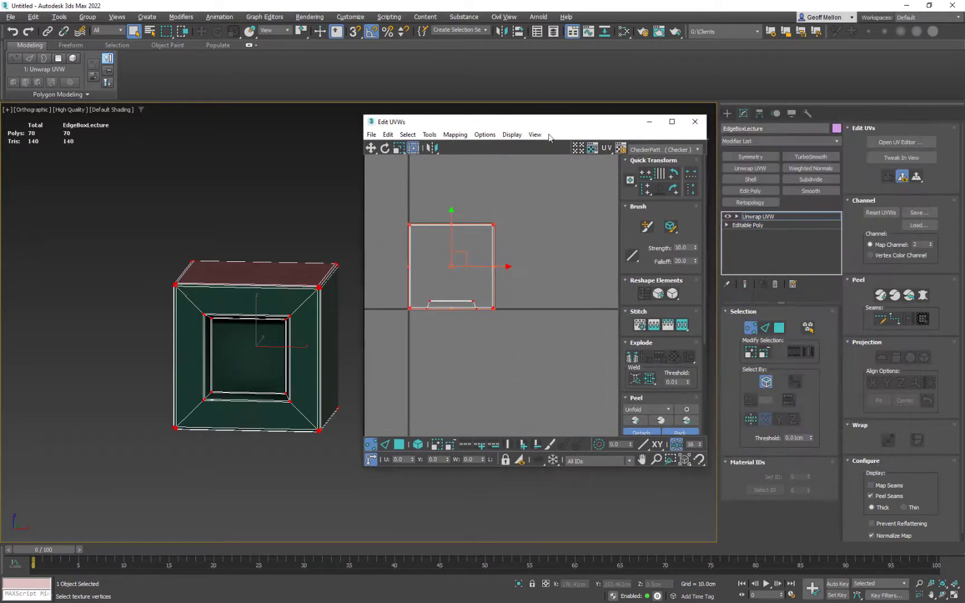
Step: Select all of the cube's polygons and apply a box projection to their channel 2 UVs
middle_click_drag(243, 334, 173, 314, "alt")
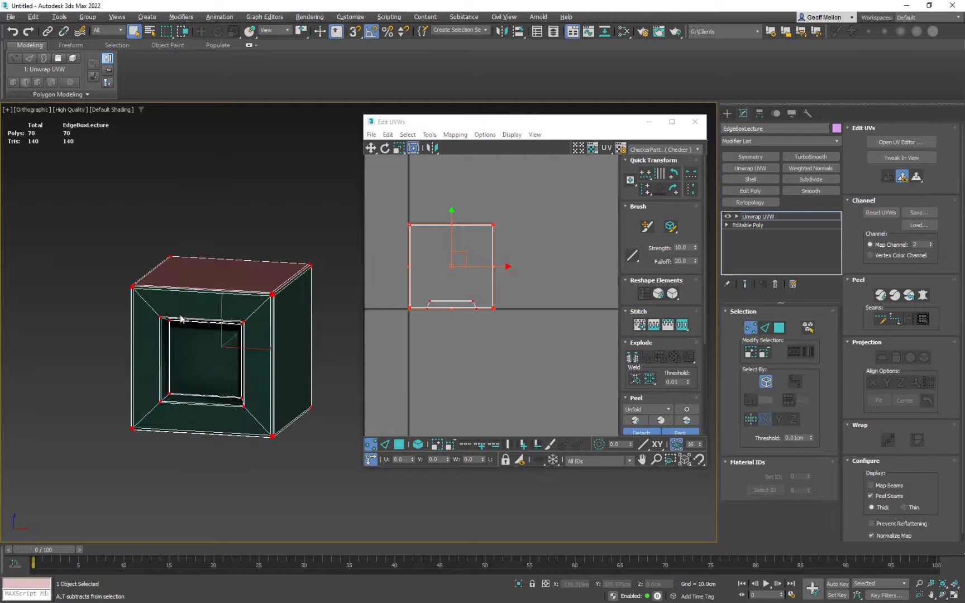
left_click(251, 329)
middle_click_drag(240, 335, 277, 350, "alt")
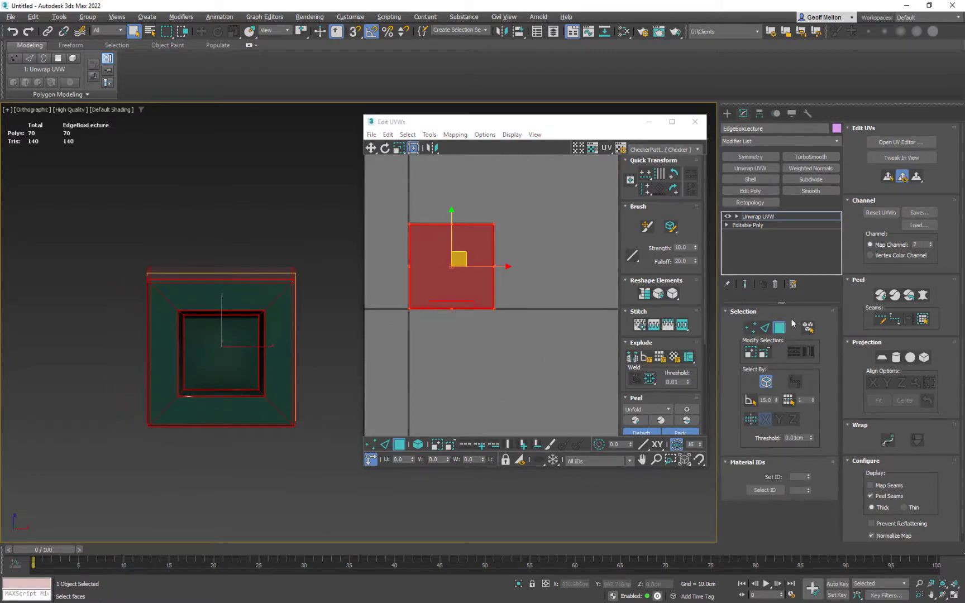
left_click(924, 358)
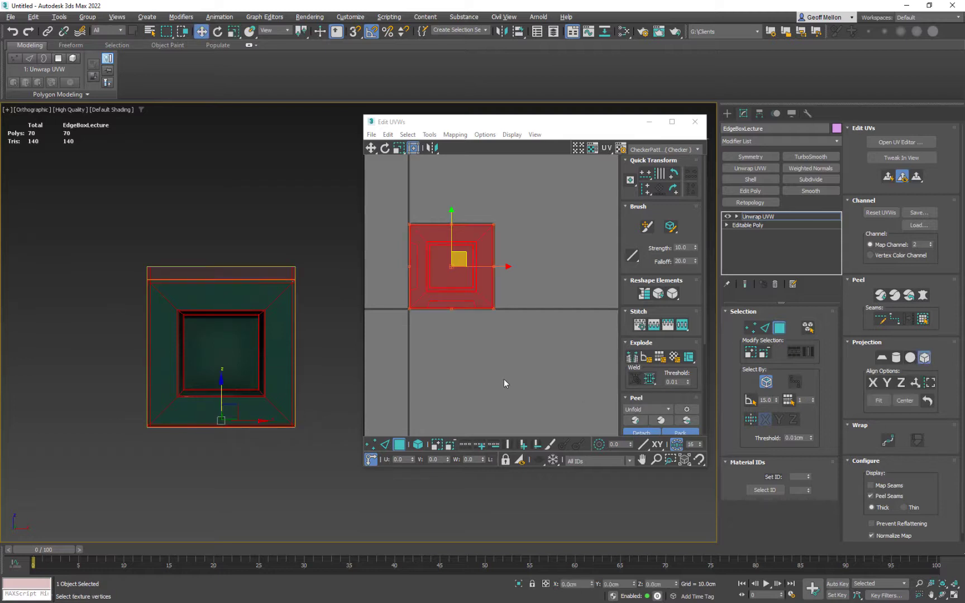
Step: Examine the box-projected UVs against the cube's front face and recess, and close the UV editor
middle_click_drag(195, 383, 237, 361, "alt")
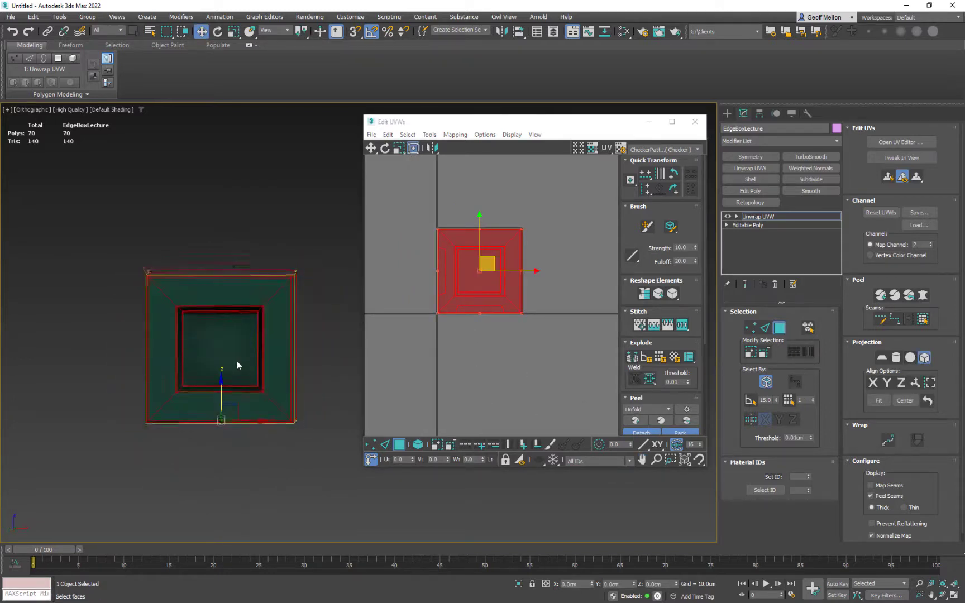
scroll(237, 362, "up", 10)
scroll(264, 347, "down", 10)
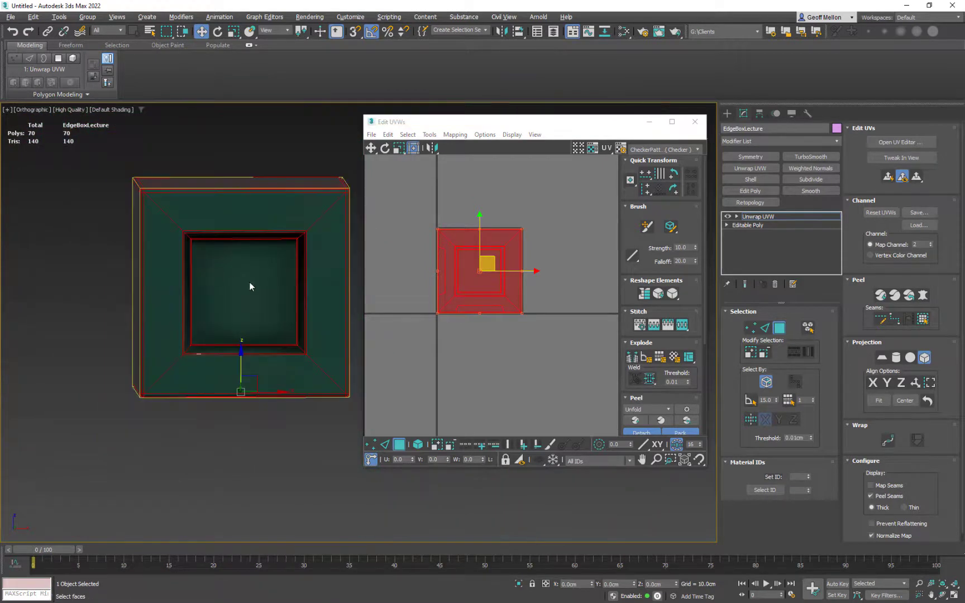
middle_click_drag(252, 286, 278, 289, "alt")
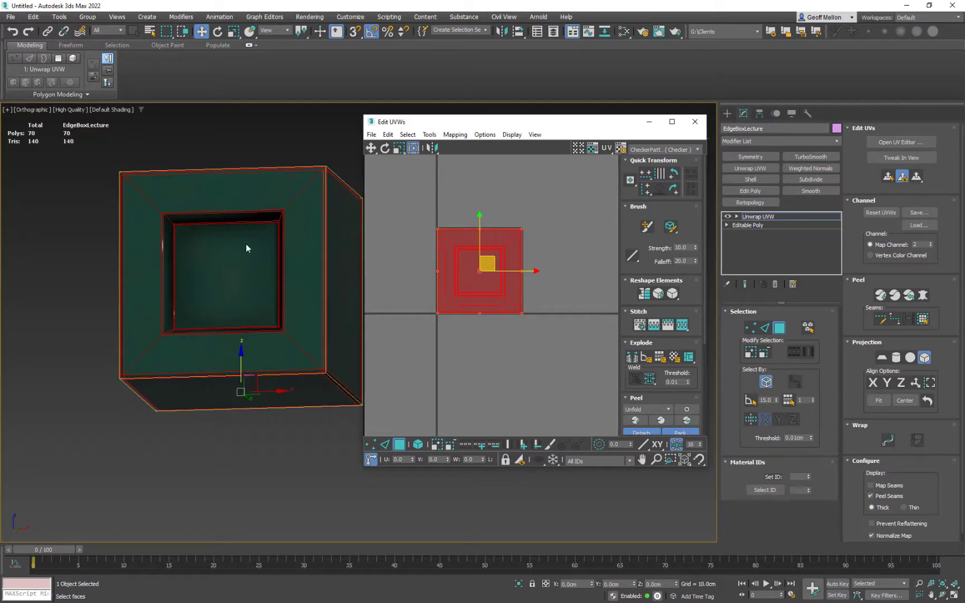
middle_click_drag(579, 257, 581, 243)
middle_click_drag(268, 234, 303, 230, "alt")
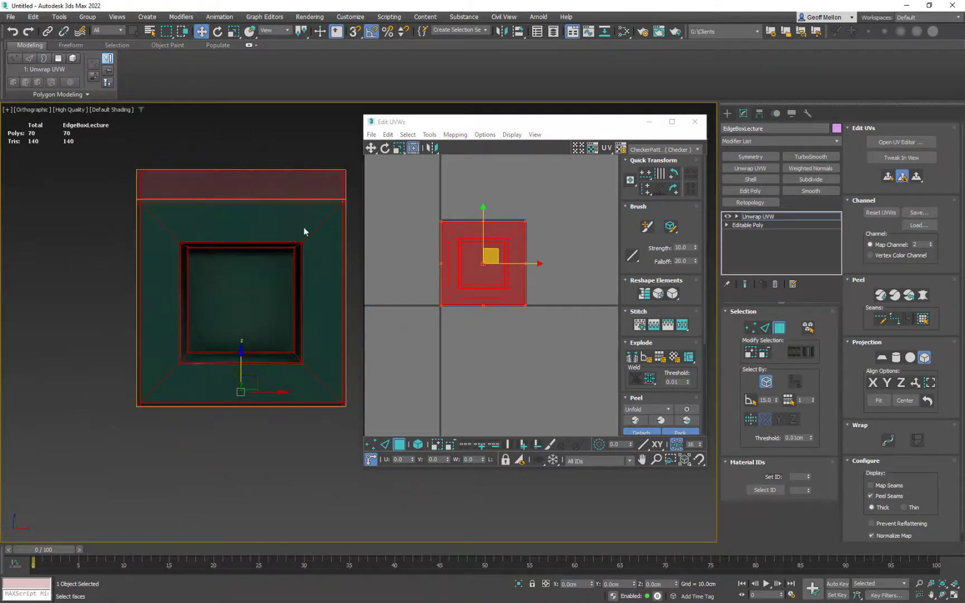
middle_click_drag(503, 256, 504, 281)
left_click(490, 280)
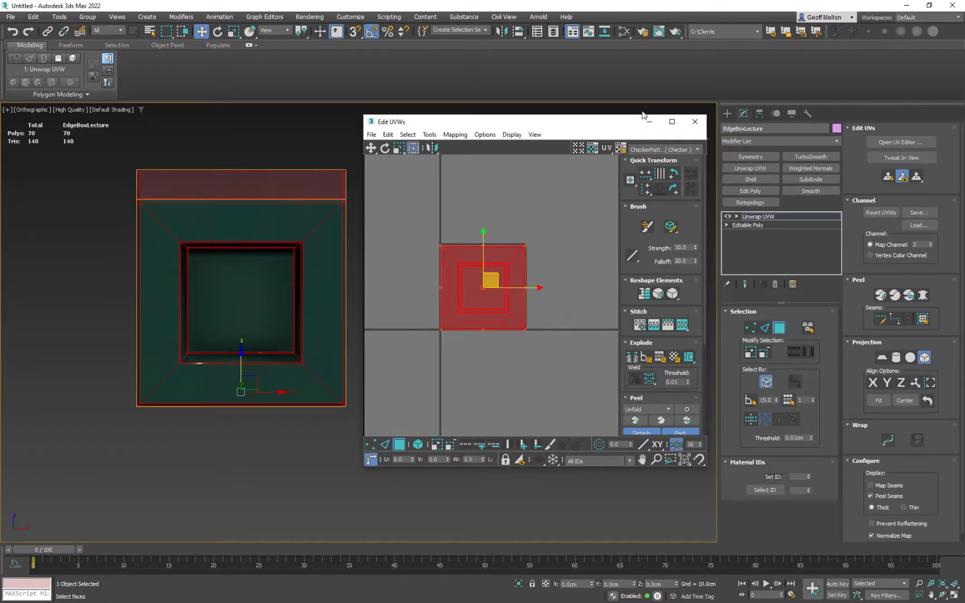
left_click(700, 125)
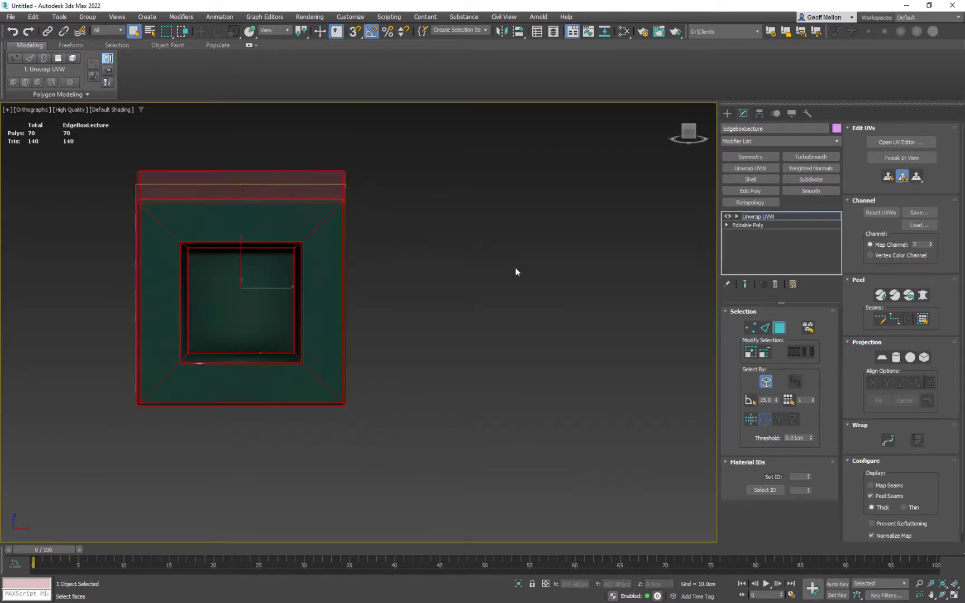
Step: Collapse the channel 2 unwrap into the cube by converting it to Editable Poly
right_click(515, 267)
mouse_move(589, 380)
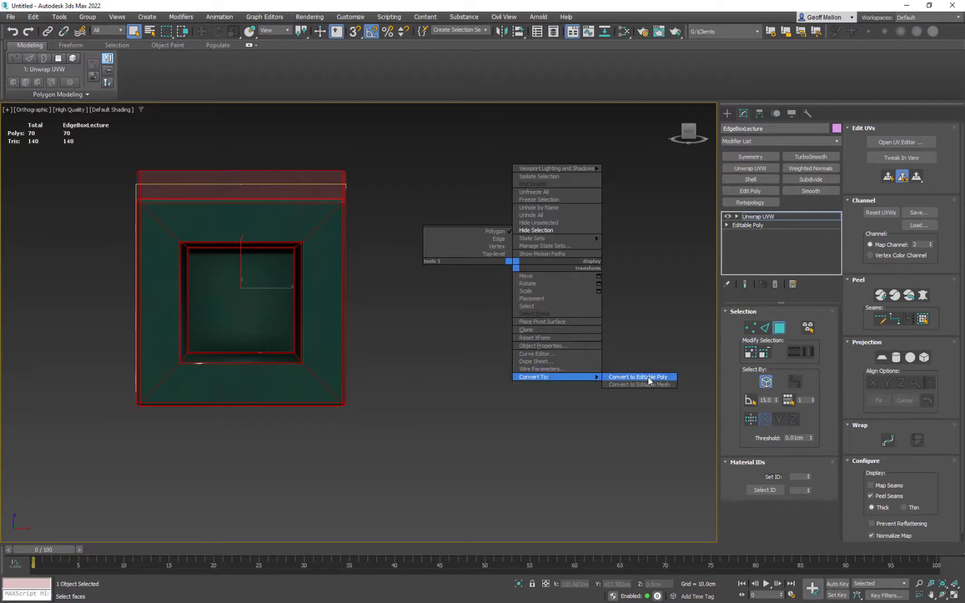
left_click(650, 380)
middle_click_drag(413, 244, 518, 250)
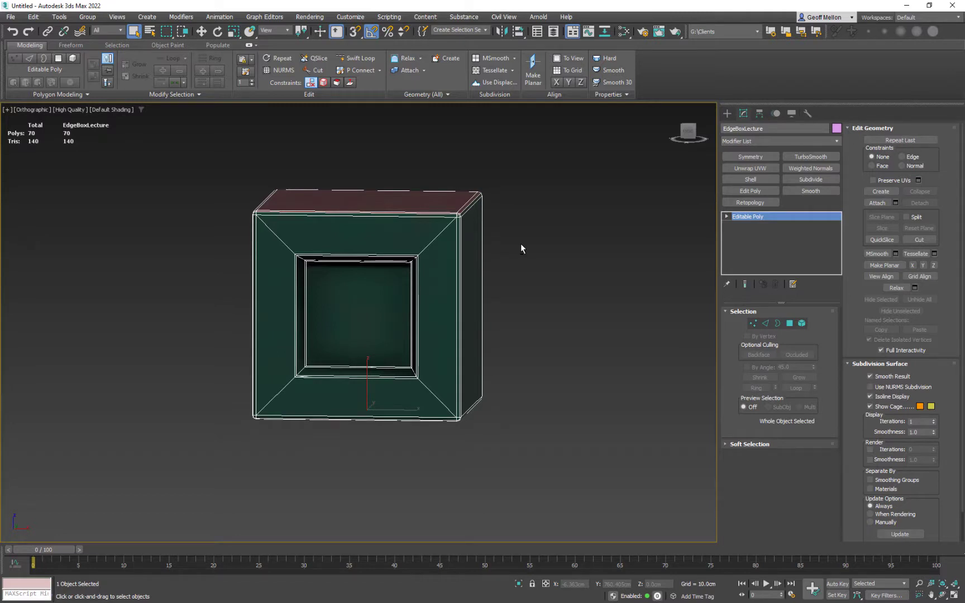
Step: Set the GreenPaintedMetal base map bitmap's map channel to 2 and check the texture around the recess
key("m")
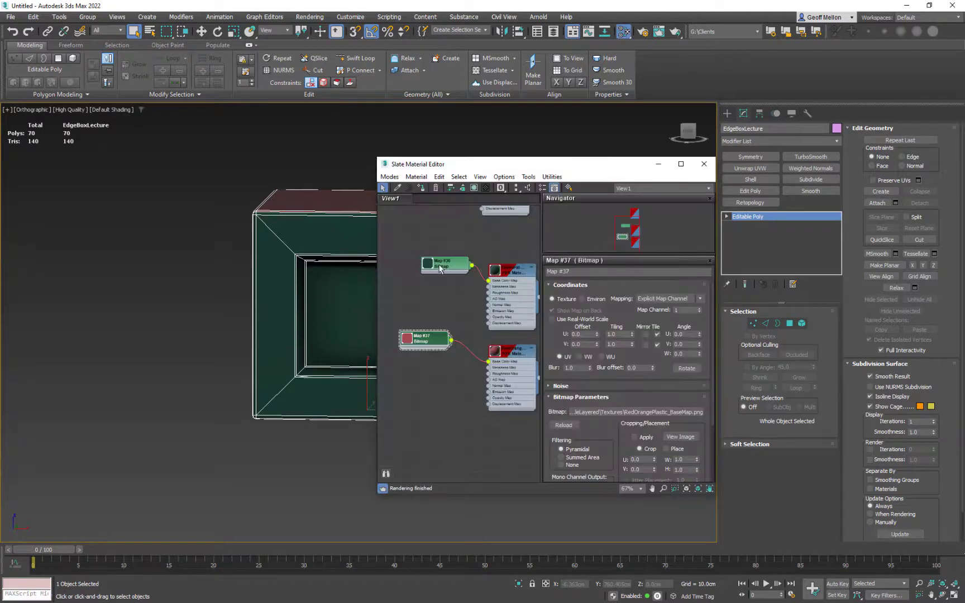
double_click(440, 269)
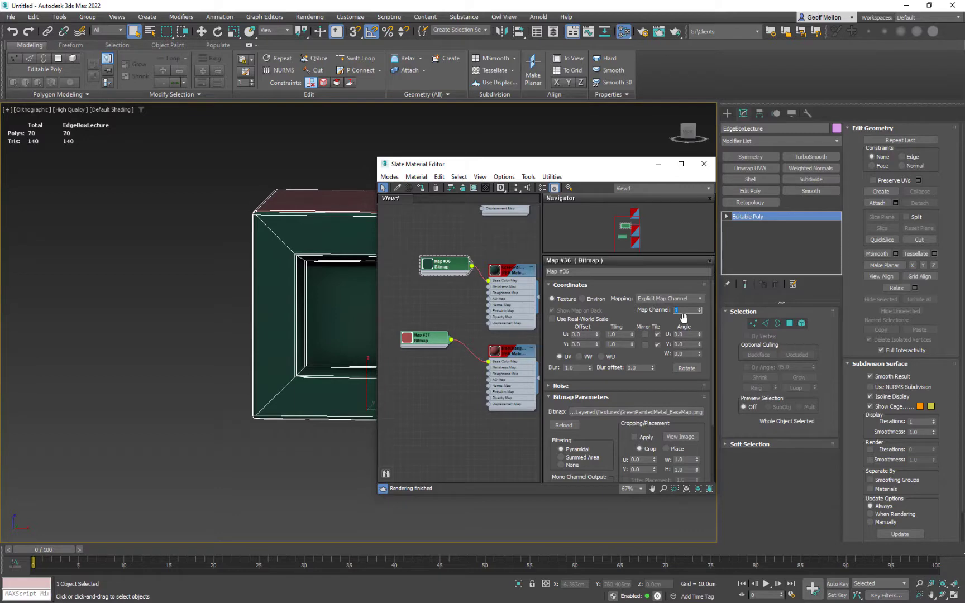
key("Return")
middle_click_drag(280, 285, 160, 296)
middle_click_drag(159, 296, 193, 281, "alt")
scroll(192, 281, "up", 5)
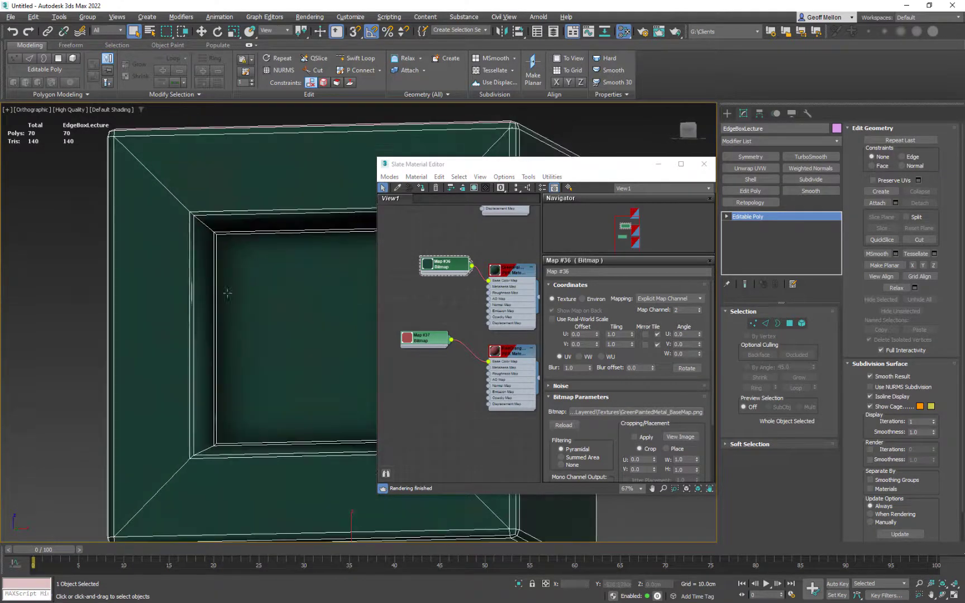
Step: Set the RedOrangePlastic base map bitmap's map channel to 2, check the cube's top face, and close the material editor
left_click(435, 343)
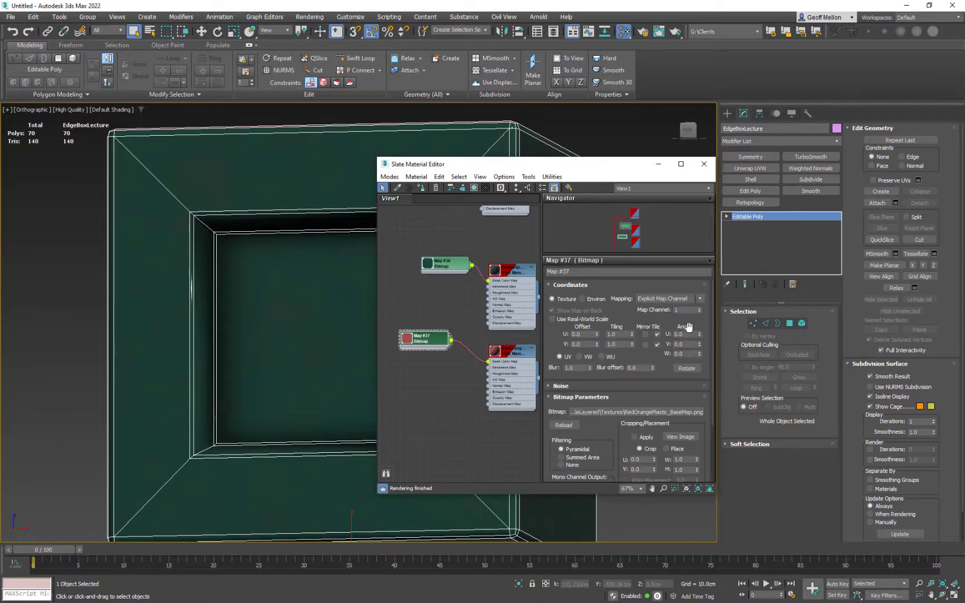
left_click(684, 310)
scroll(298, 198, "down", 8)
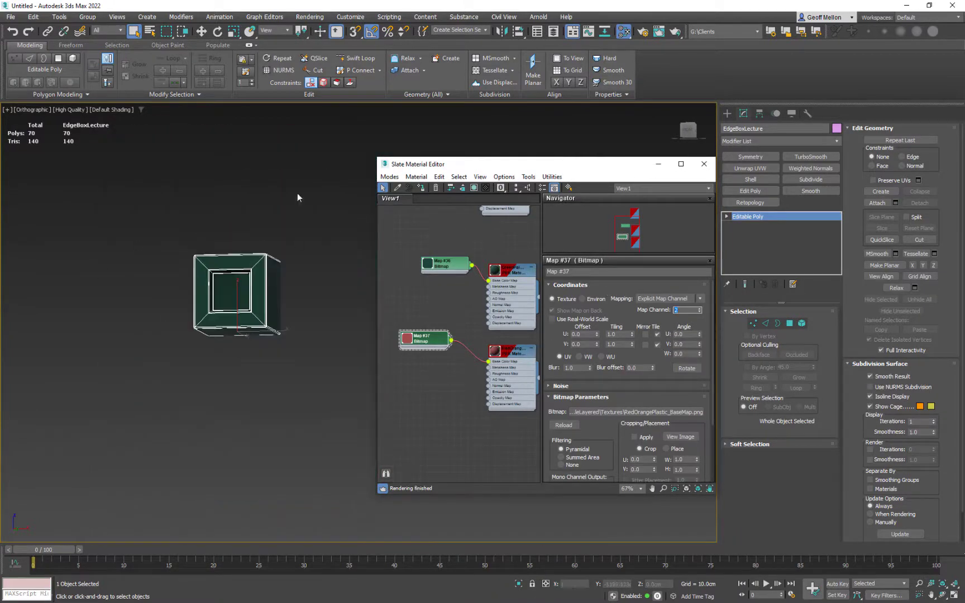
middle_click_drag(345, 275, 282, 338, "alt")
scroll(223, 304, "up", 7)
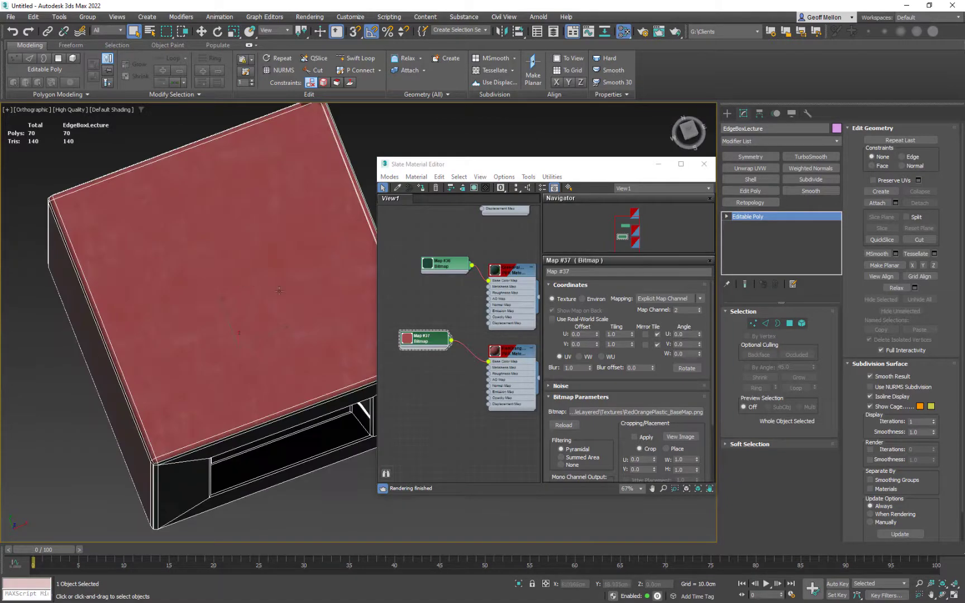
middle_click_drag(222, 304, 231, 283, "alt")
left_click_drag(230, 282, 193, 251, "alt")
middle_click_drag(194, 250, 203, 239, "alt")
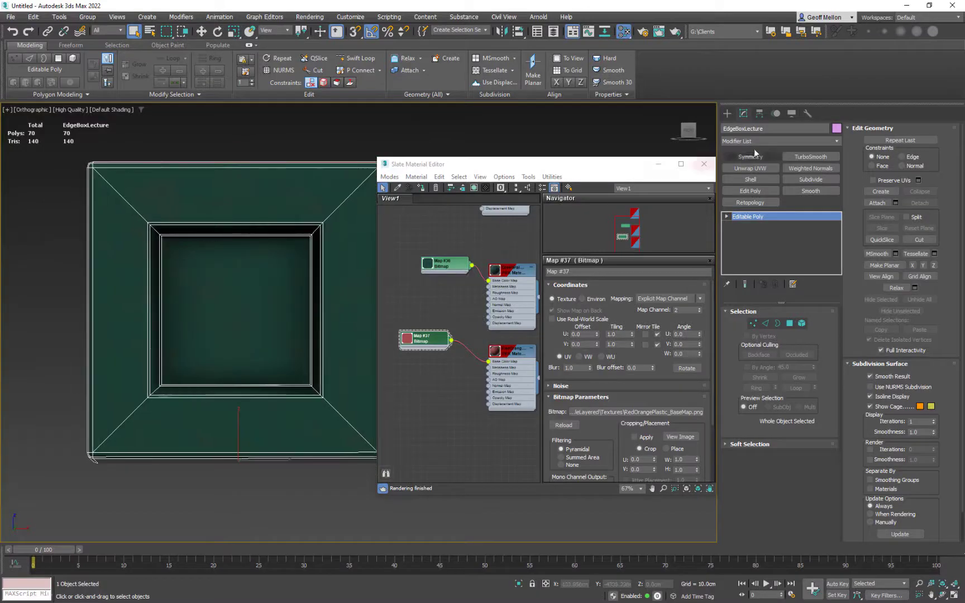
left_click(704, 164)
middle_click_drag(531, 290, 495, 299, "alt")
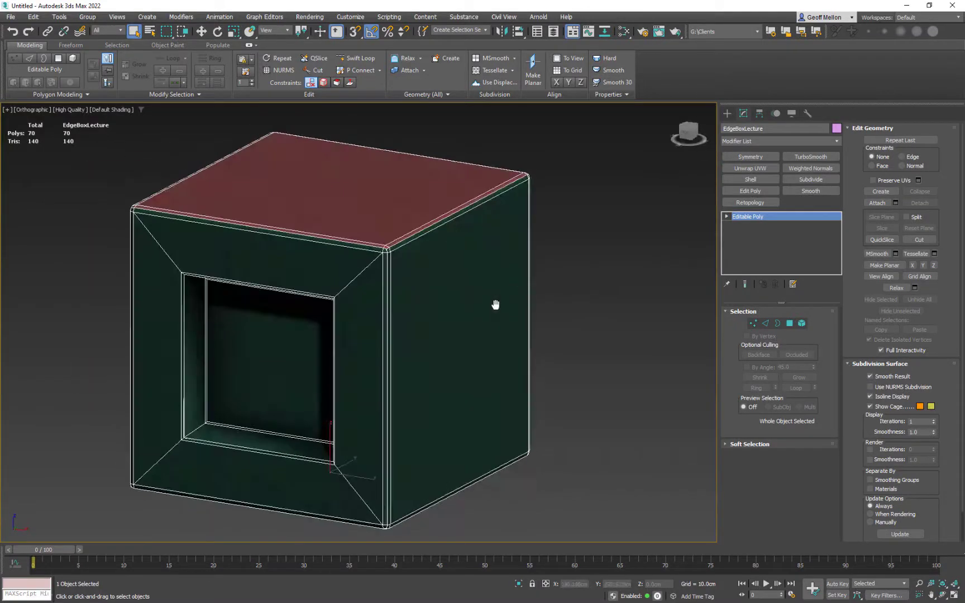
Step: Clone the cube about 153 cm along X as an independent copy named UVchannel2
scroll(513, 283, "down", 5)
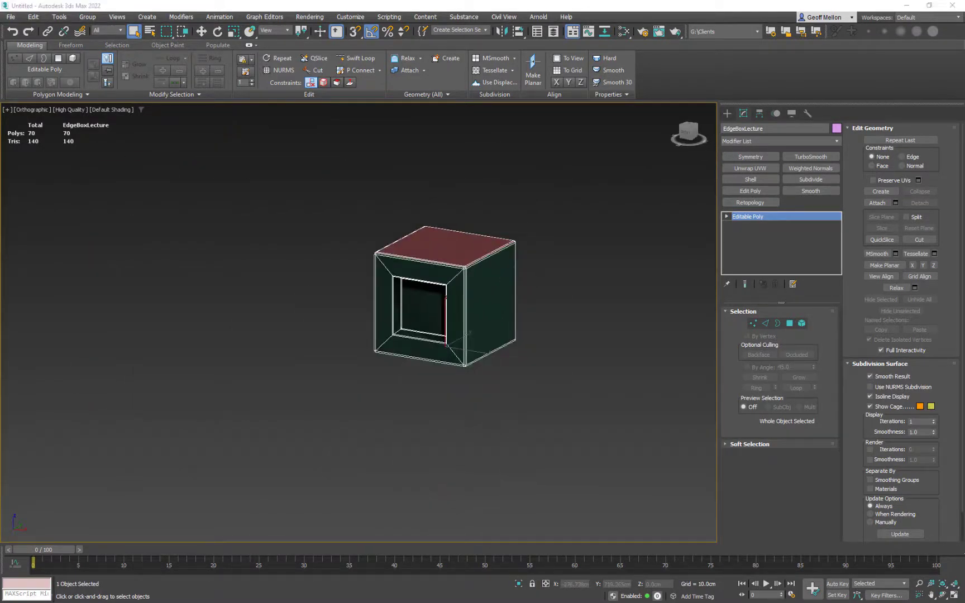
middle_click_drag(535, 325, 522, 343, "alt")
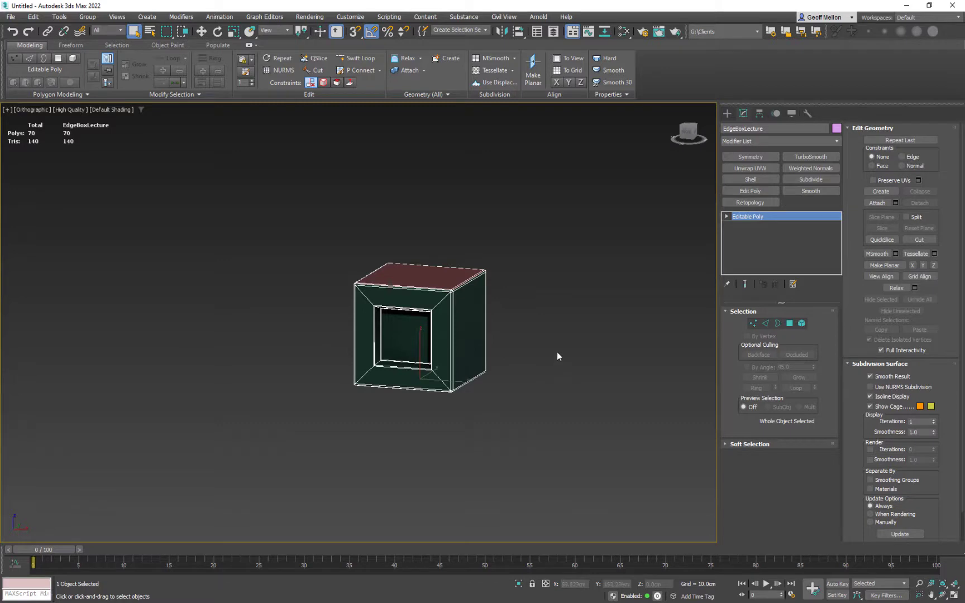
middle_click_drag(557, 352, 497, 316, "alt")
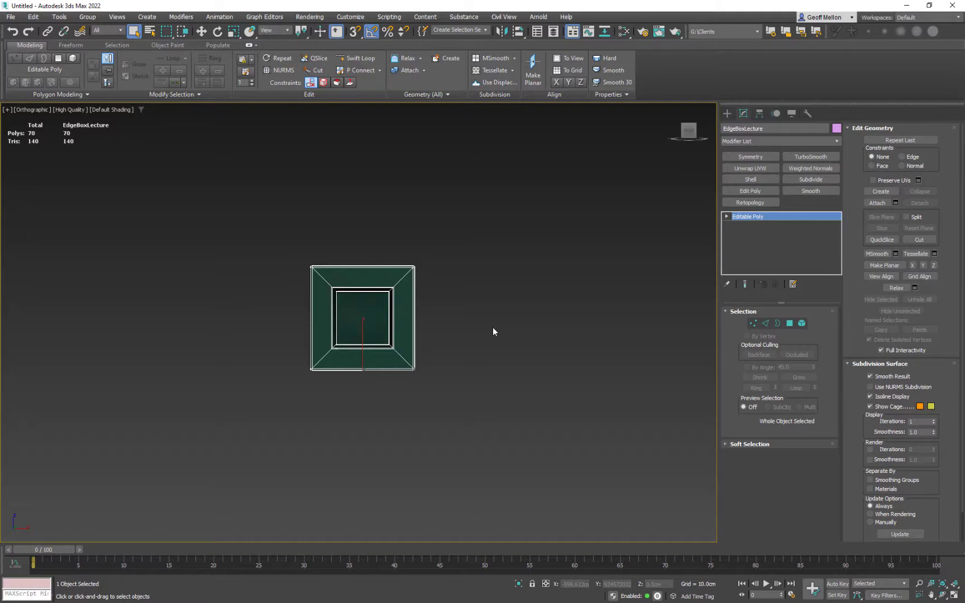
key("w")
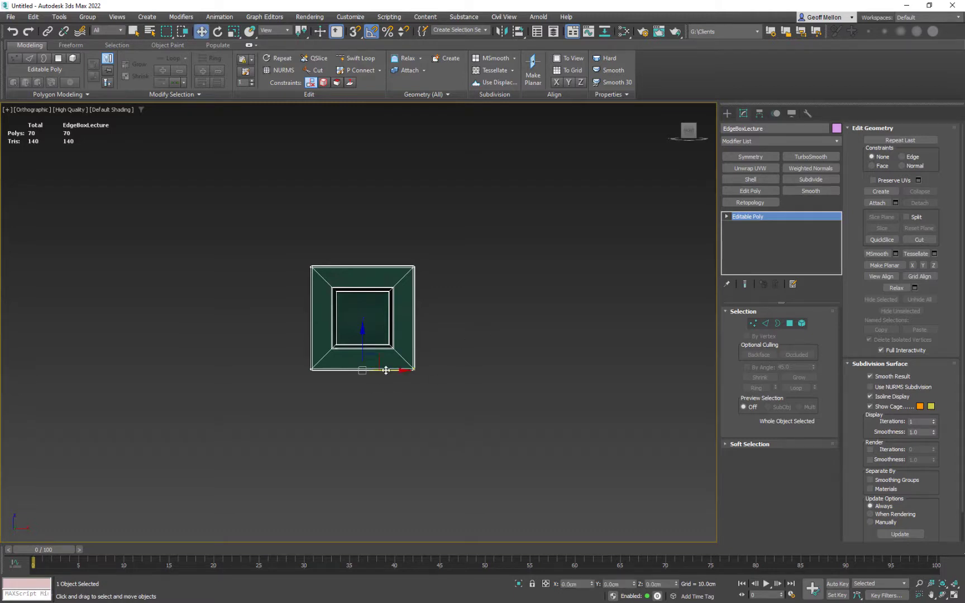
left_click_drag(387, 370, 549, 366, "shift")
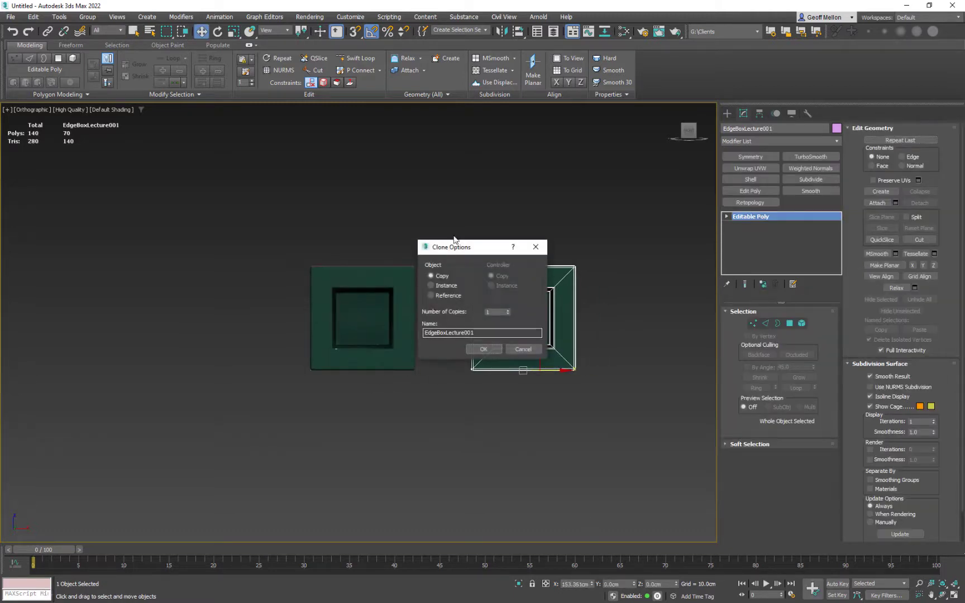
left_click_drag(451, 332, 406, 328)
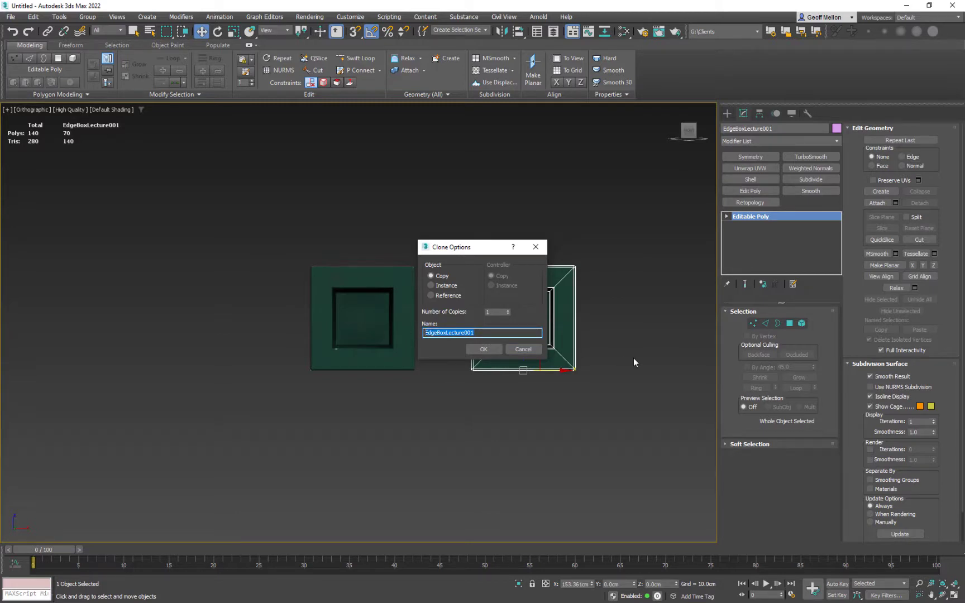
type("UVchannel2")
key("Return")
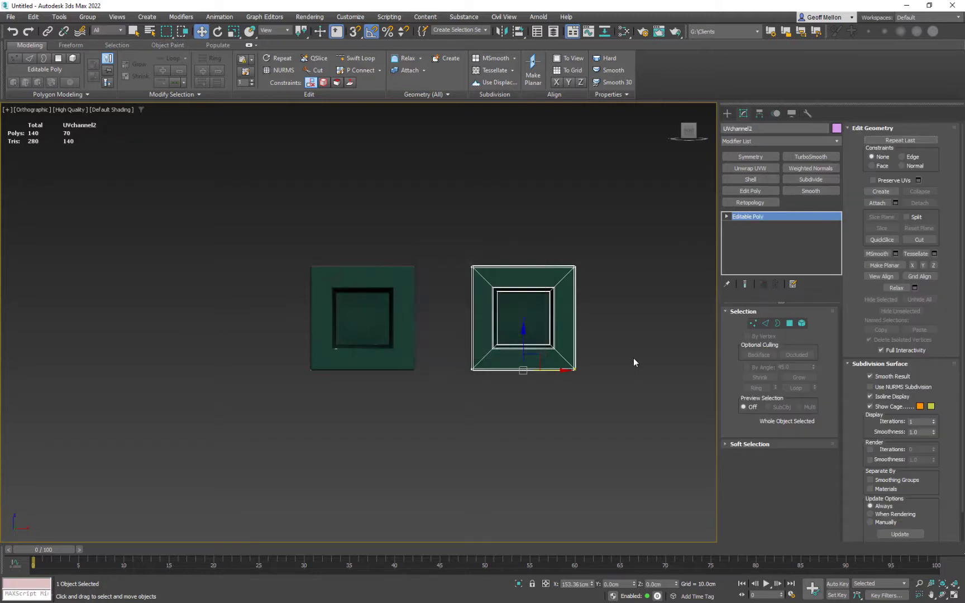
Step: Assign the MetalUnder material to the UVchannel2 cube and close the material editor
key("m")
middle_click_drag(563, 215, 466, 355)
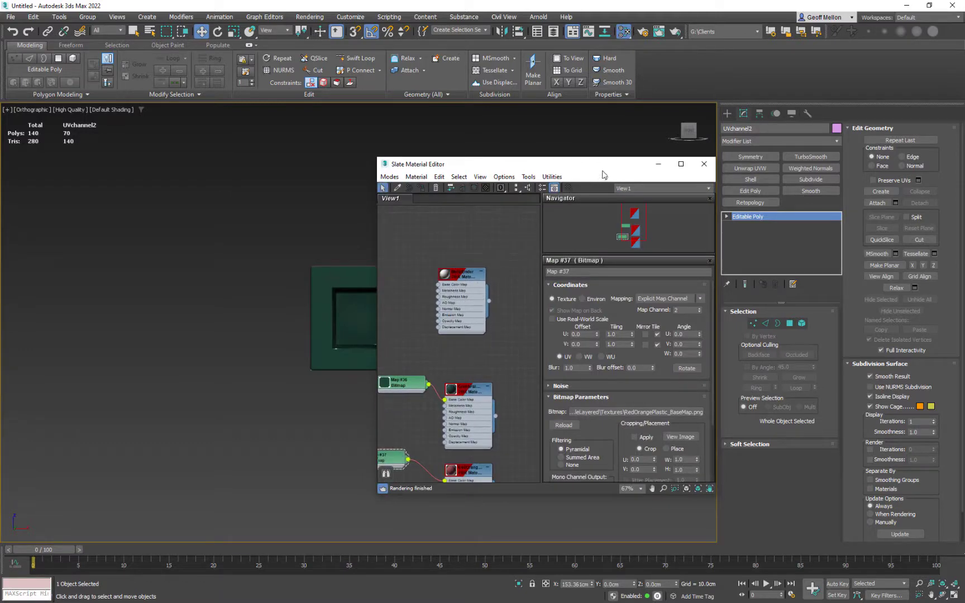
left_click_drag(602, 168, 228, 179)
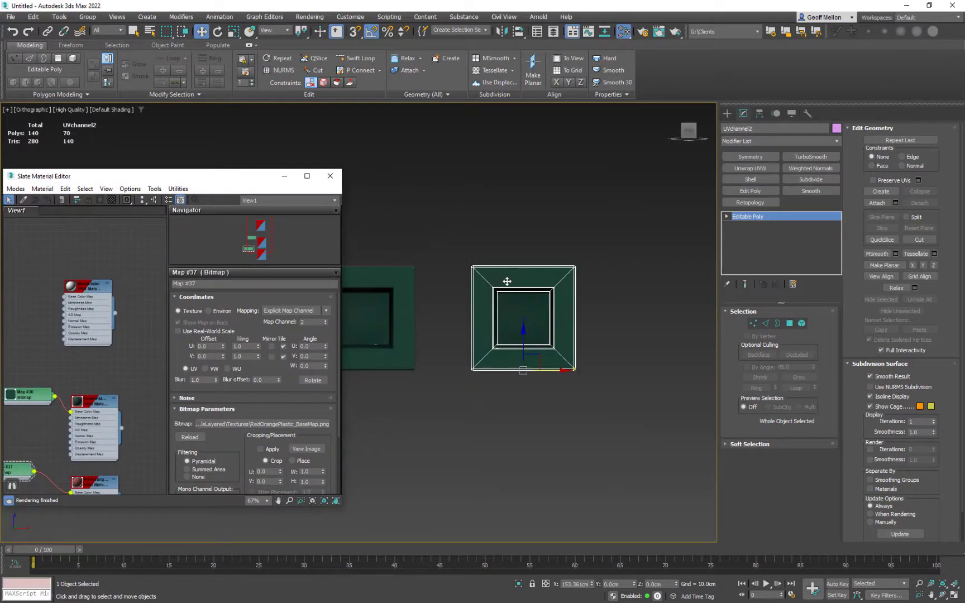
double_click(78, 286)
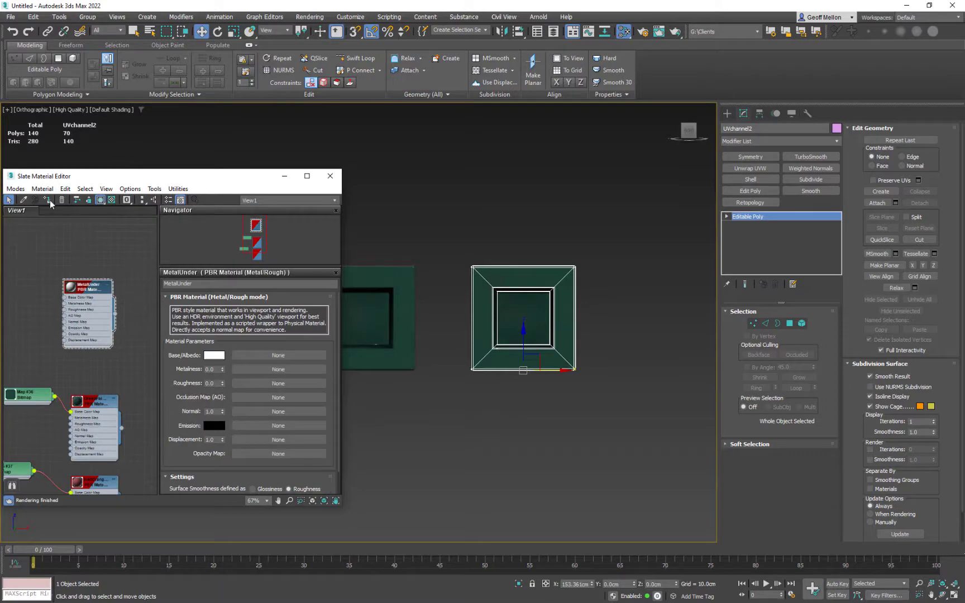
left_click_drag(71, 287, 524, 340)
left_click(330, 176)
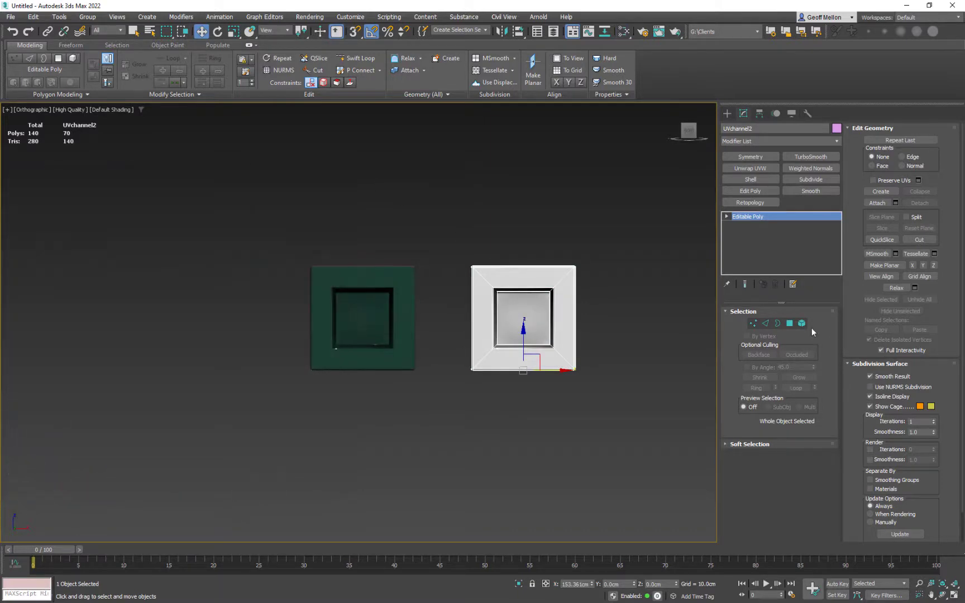
Step: Select the whole element of the UVchannel2 cube and set its polygon material ID to 1
left_click(797, 324)
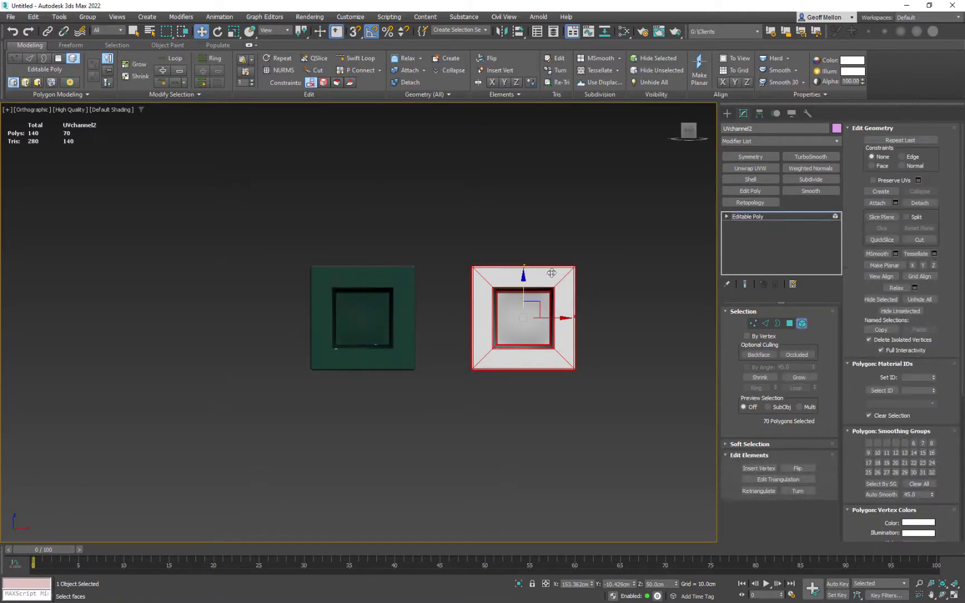
left_click(910, 378)
mouse_move(617, 280)
middle_mouse_down("alt")
mouse_move(591, 293)
mouse_move(623, 271)
mouse_move(618, 278)
middle_mouse_up("alt")
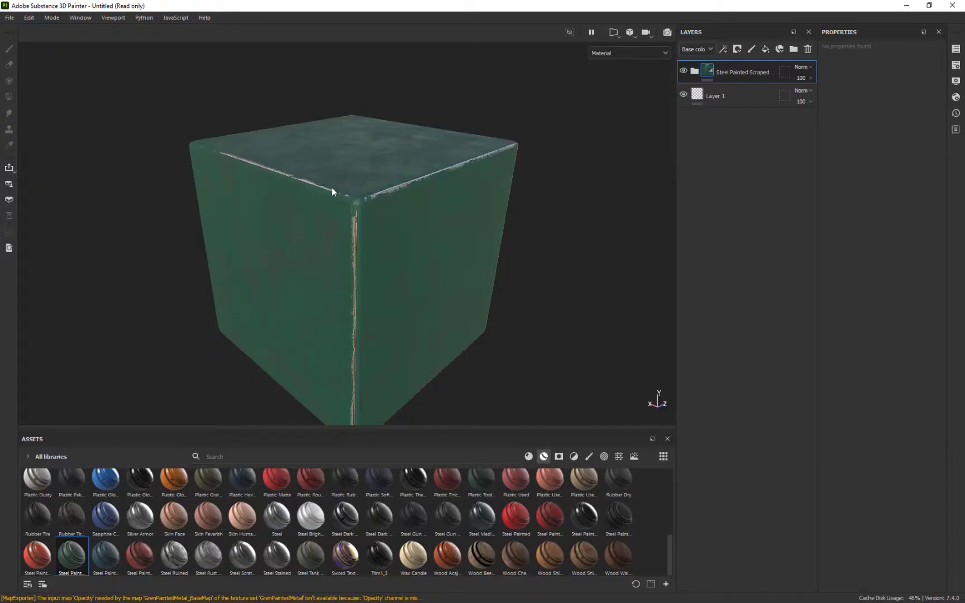
Step: Switch to Adobe Substance 3D Painter and check the project's texture set list
left_click(955, 50)
left_click(956, 50)
left_click(956, 50)
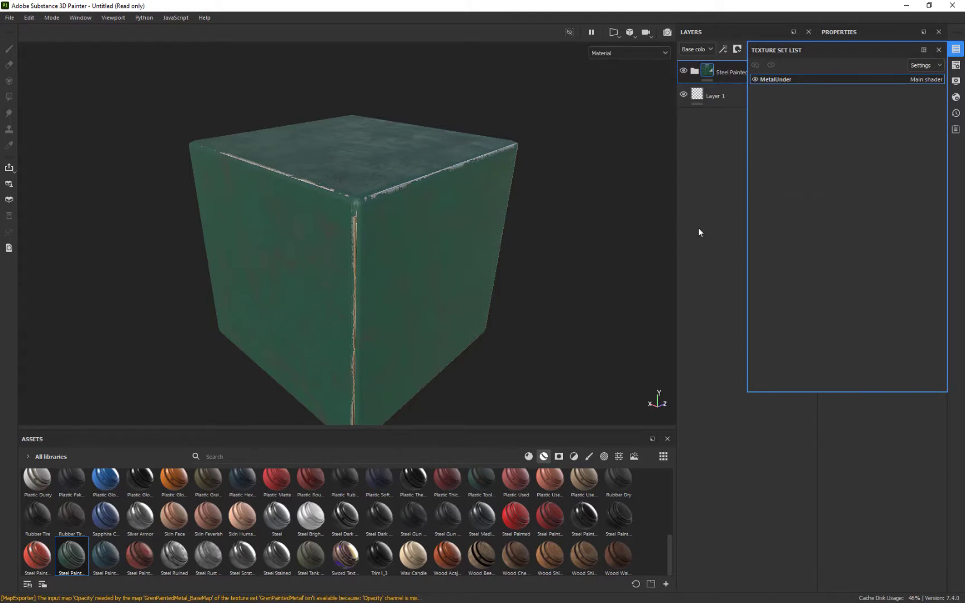
left_click(938, 50)
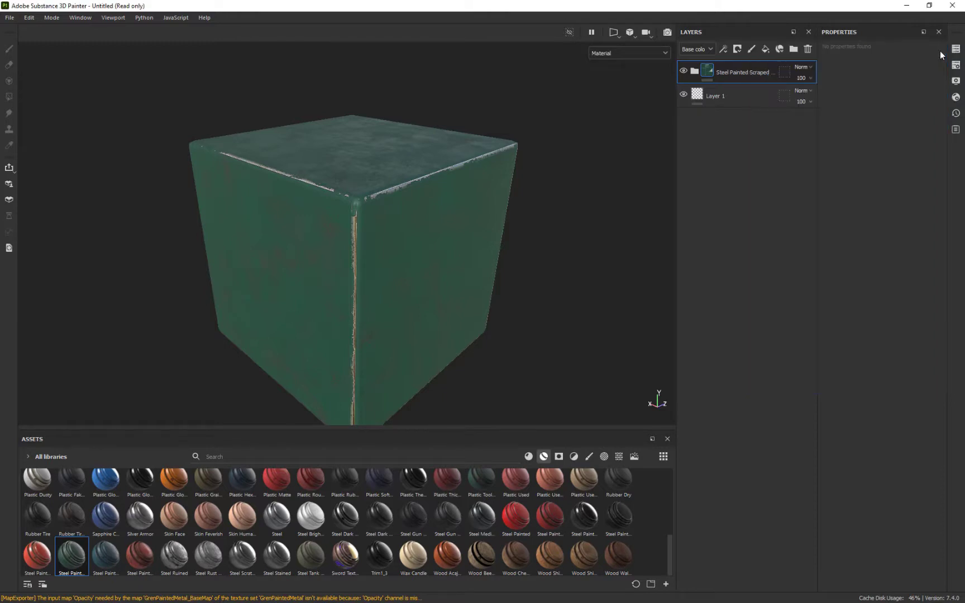
left_click(9, 17)
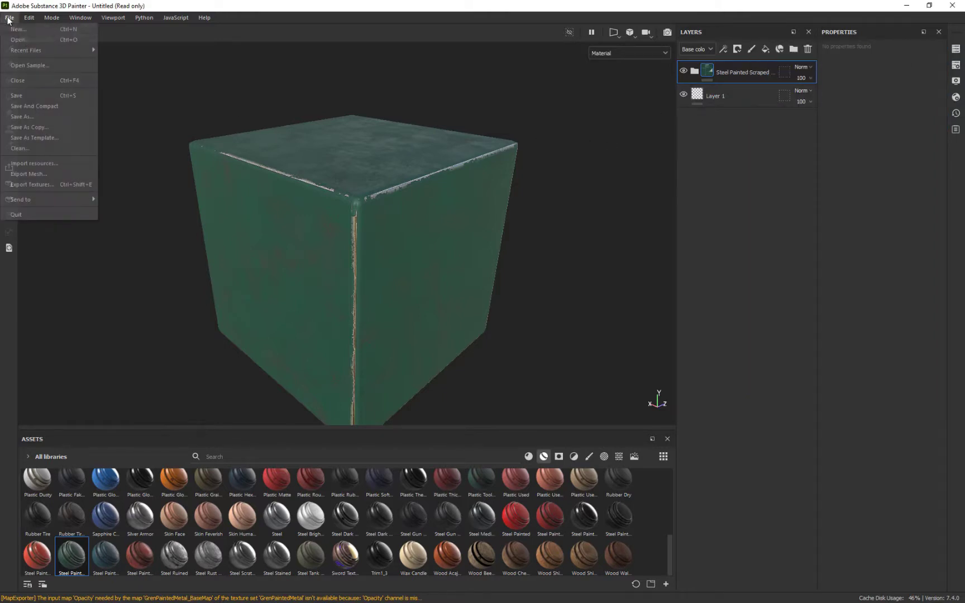
left_click(19, 30)
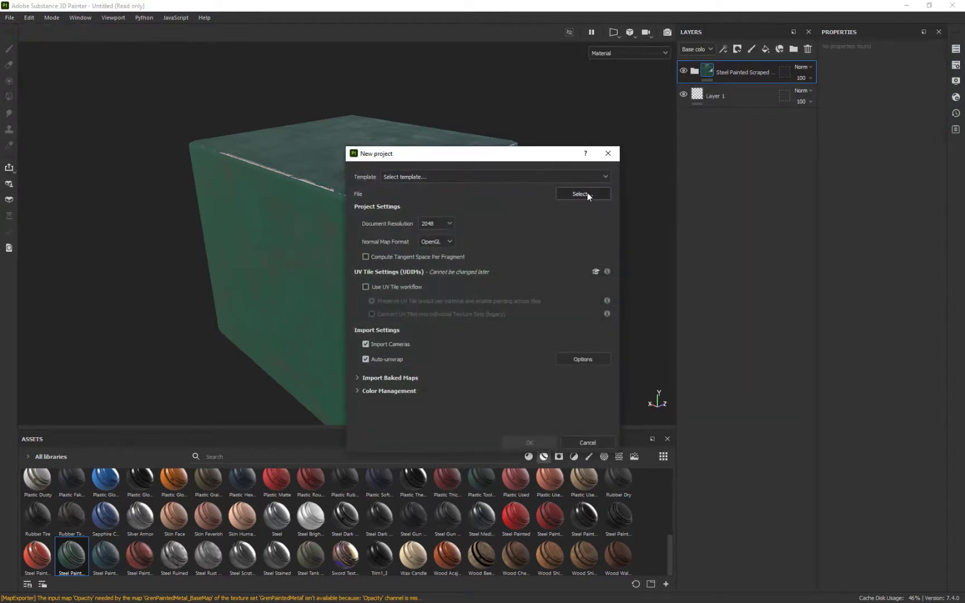
left_click(587, 194)
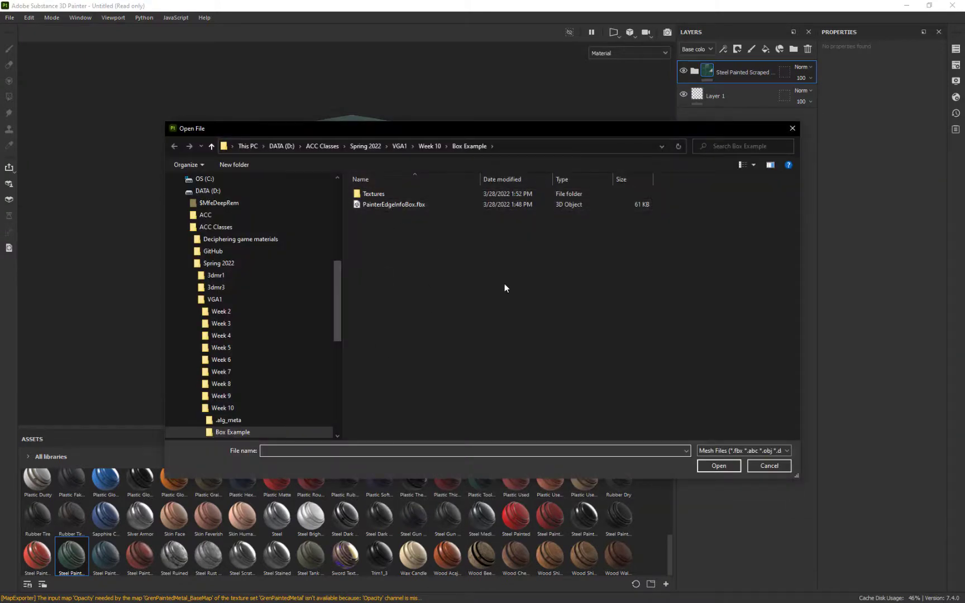
double_click(504, 284)
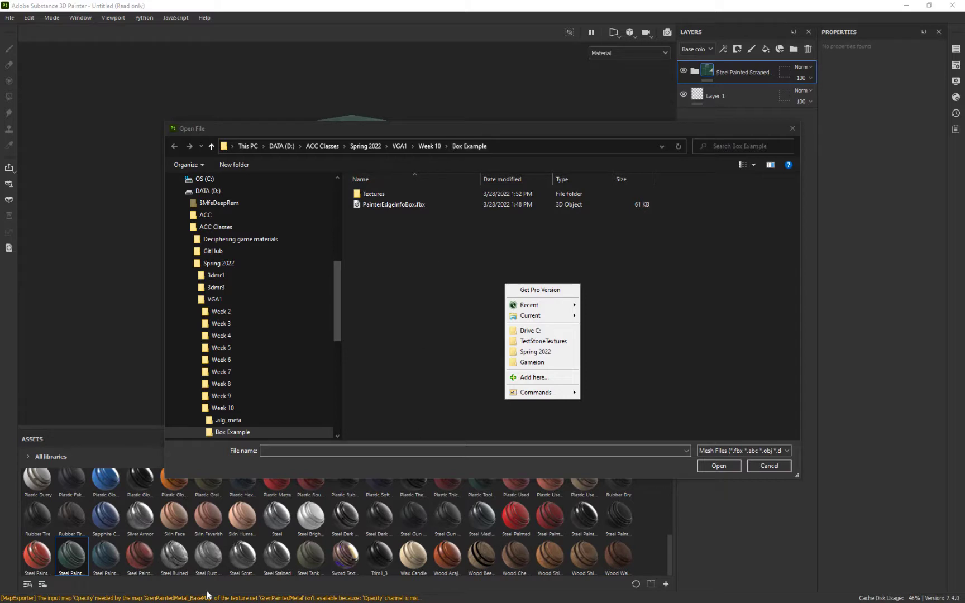
left_click(770, 467)
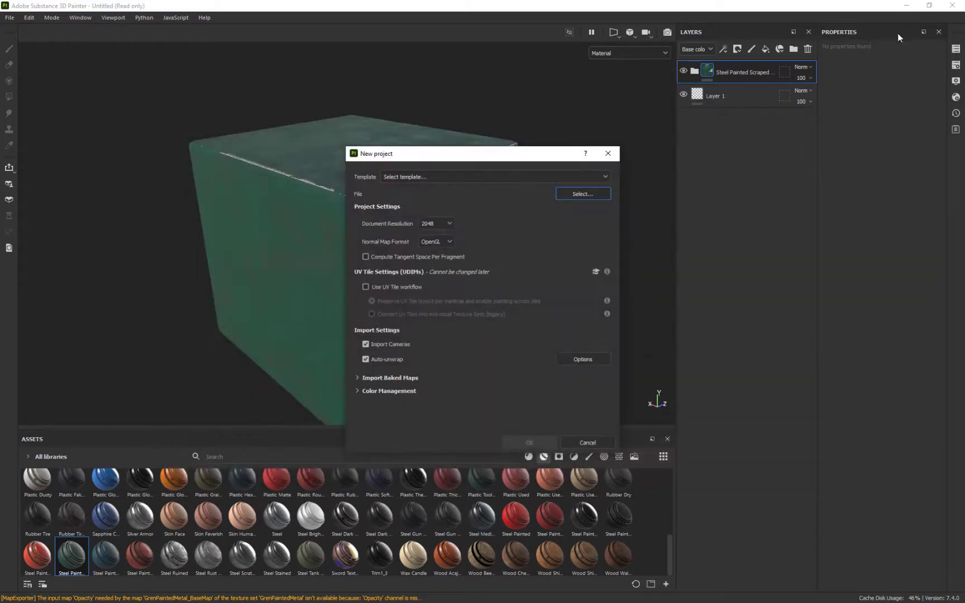
left_click(587, 442)
left_click(906, 5)
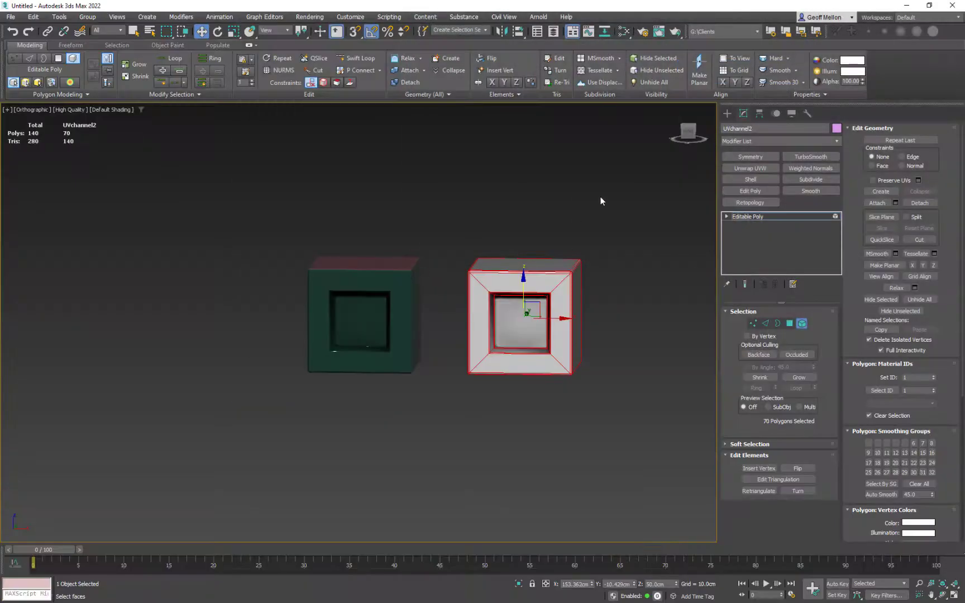
Step: Leave element level on the UVchannel2 cube and set its X position to 0 cm
left_click_drag(607, 228, 514, 420)
left_click(802, 324)
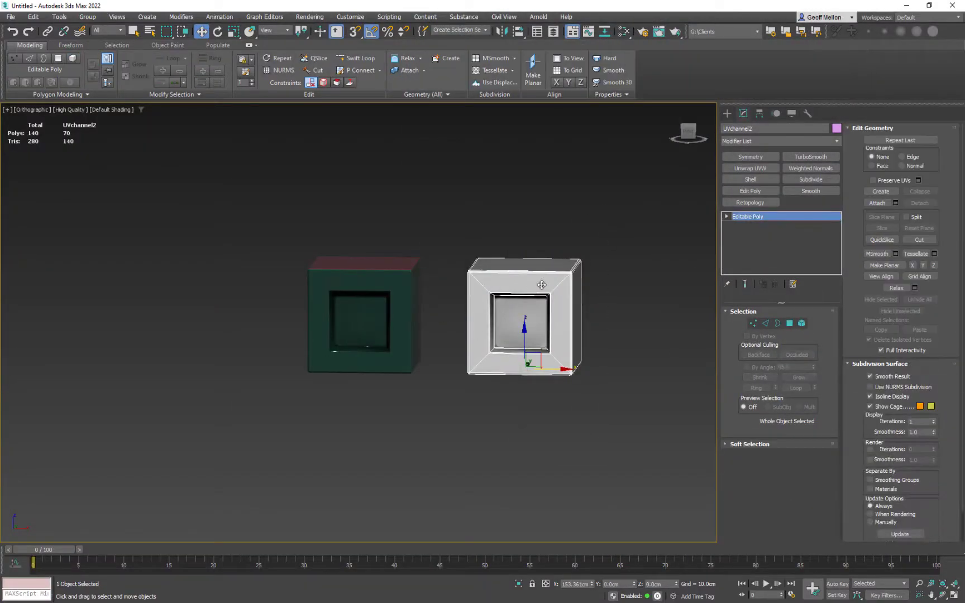
key("ctrl+e")
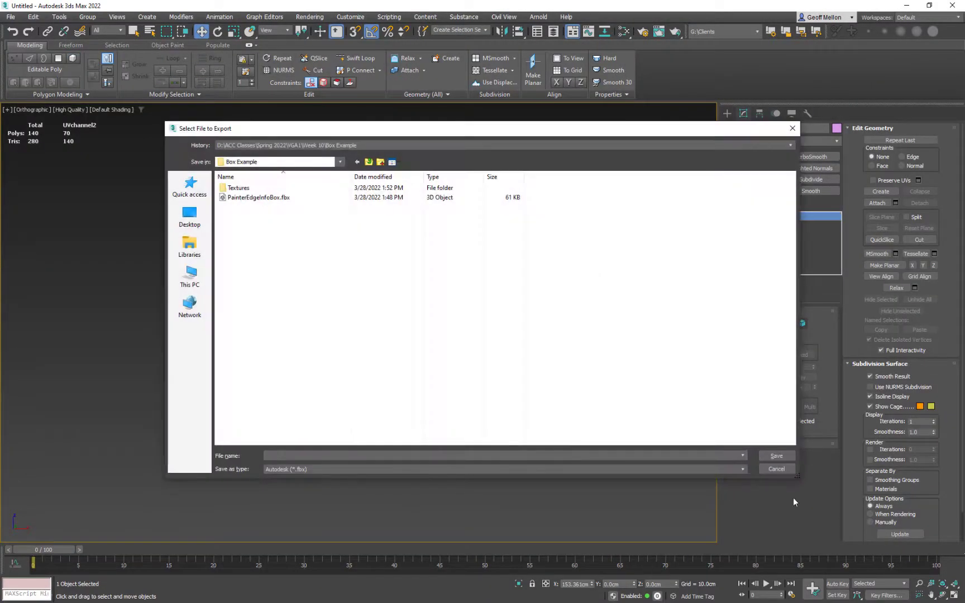
left_click(783, 469)
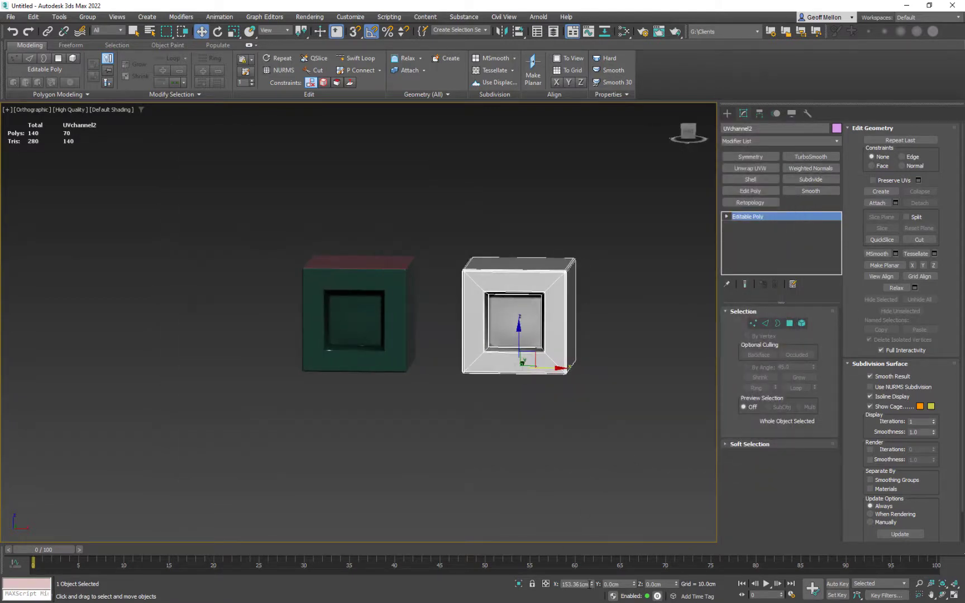
left_click(575, 584)
type("0")
key("Return")
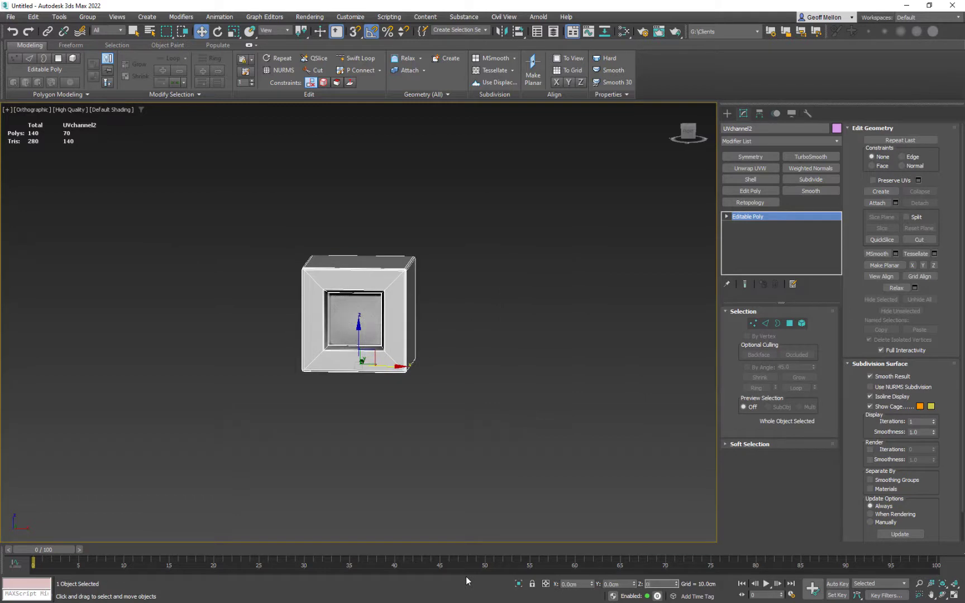
Step: Open the object visibility commands for the UVchannel2 cube
right_click(553, 299)
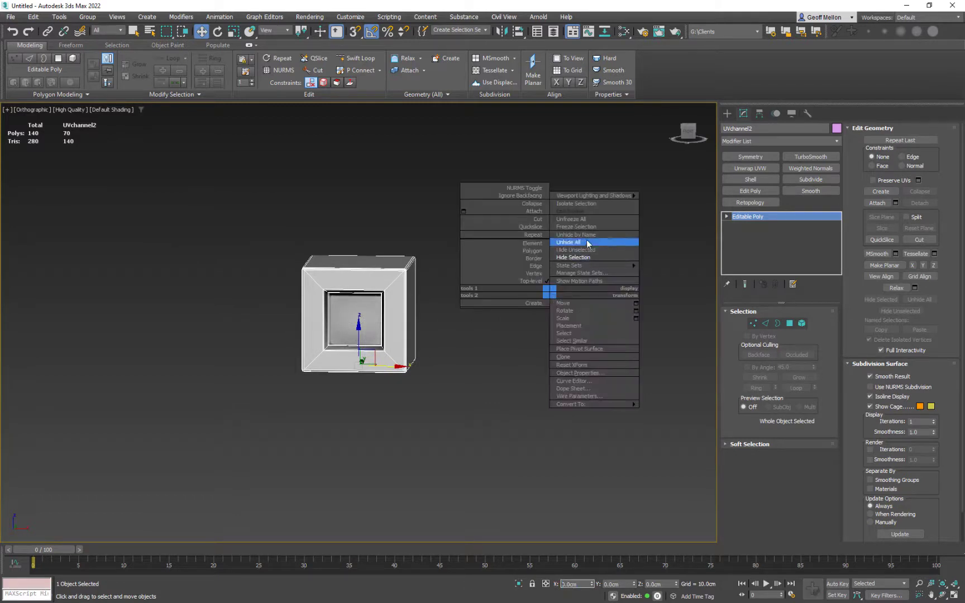
Step: Isolate the UVchannel2 box in the viewport and select it
left_click(592, 204)
middle_click_drag(549, 302, 604, 203, "alt")
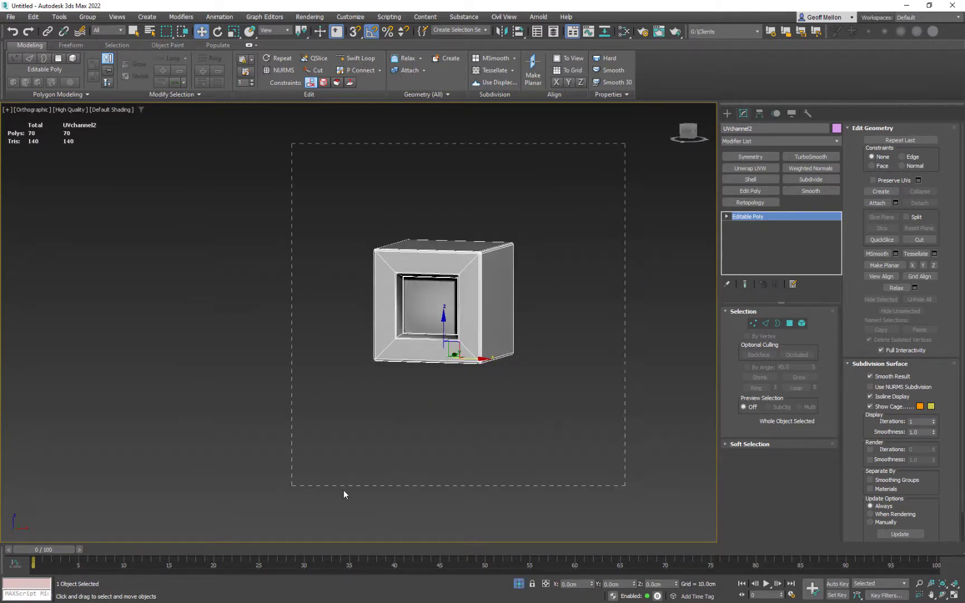
left_click_drag(344, 494, 346, 492)
Step: Export the box as UVChannel2.fbx into the Box Example folder, keeping the current FBX export settings
key("ctrl+e")
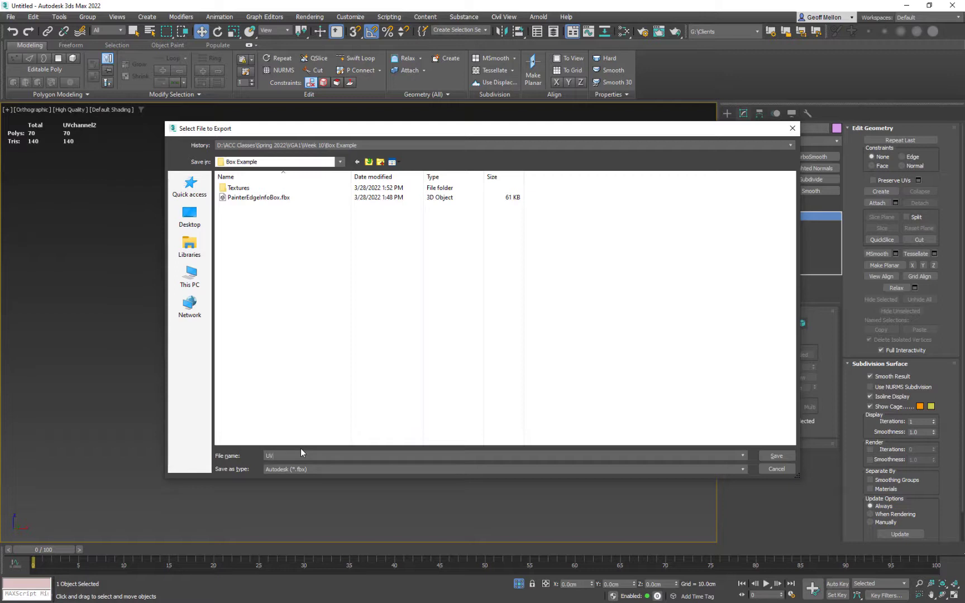
type("2")
key("Return")
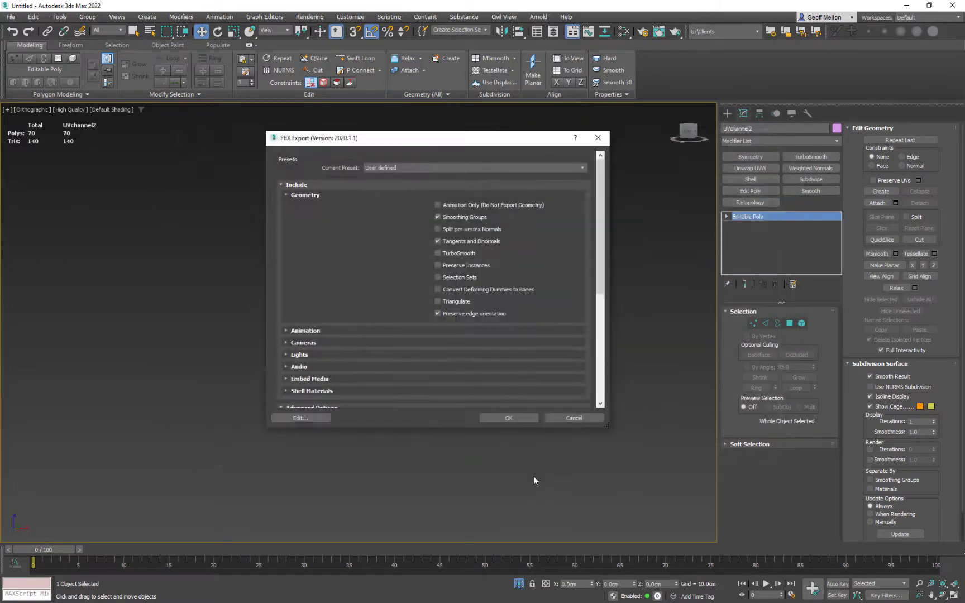
left_click(519, 418)
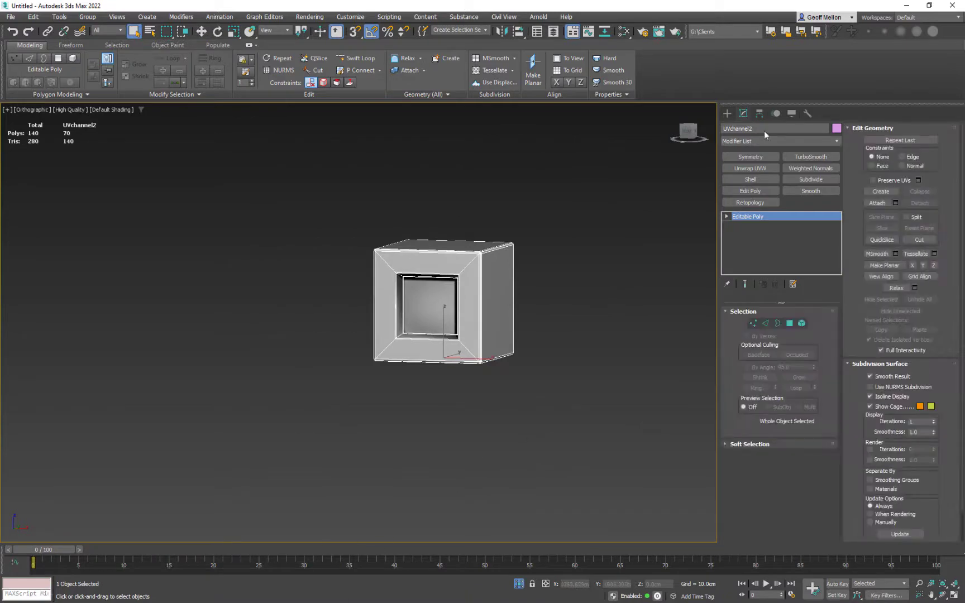
Step: Switch to Substance 3D Painter and create a new project from the UVChannel2.fbx mesh with a 2048 document resolution
left_click(907, 5)
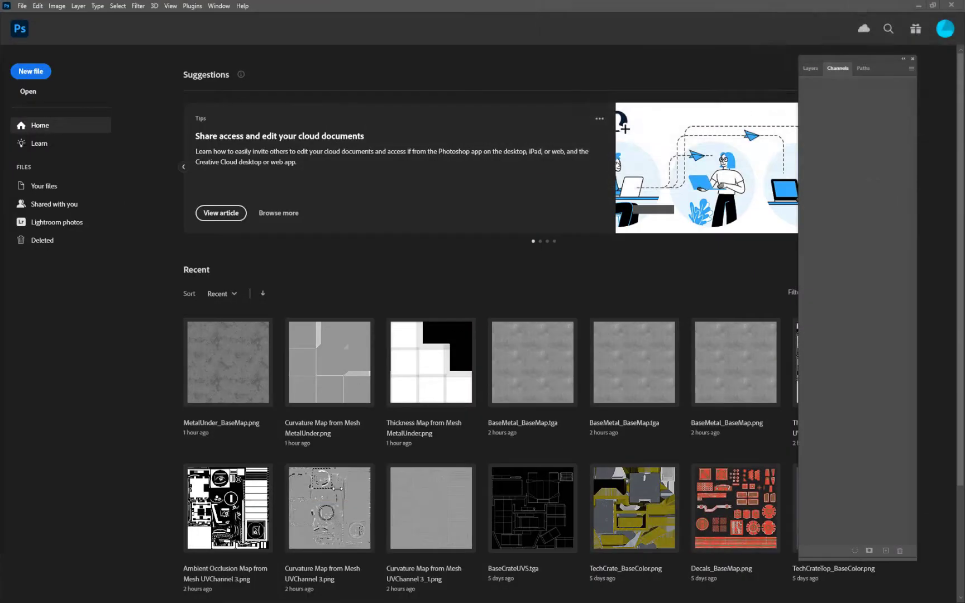
left_click(920, 6)
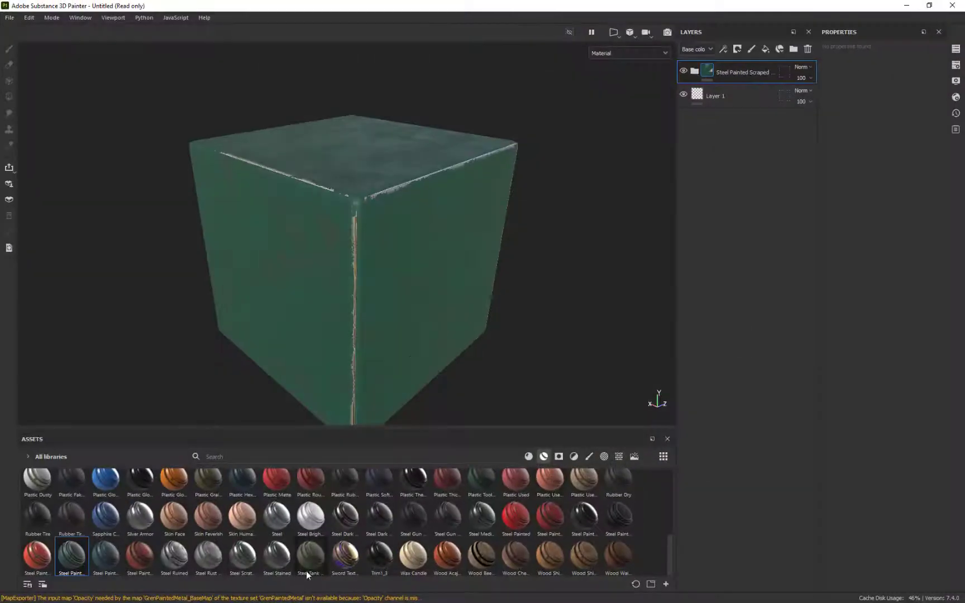
left_click(10, 18)
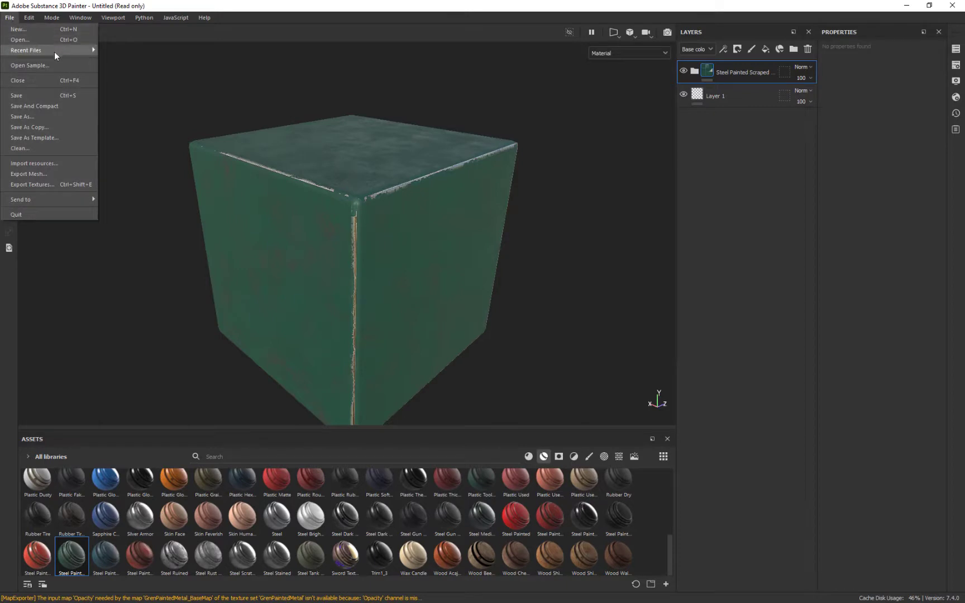
mouse_move(54, 51)
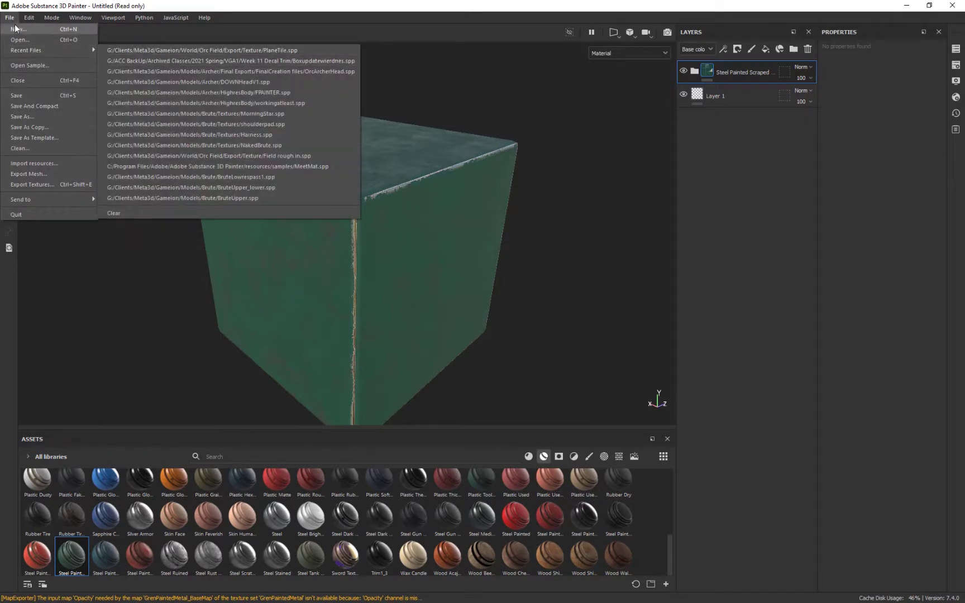
left_click(34, 29)
left_click(591, 194)
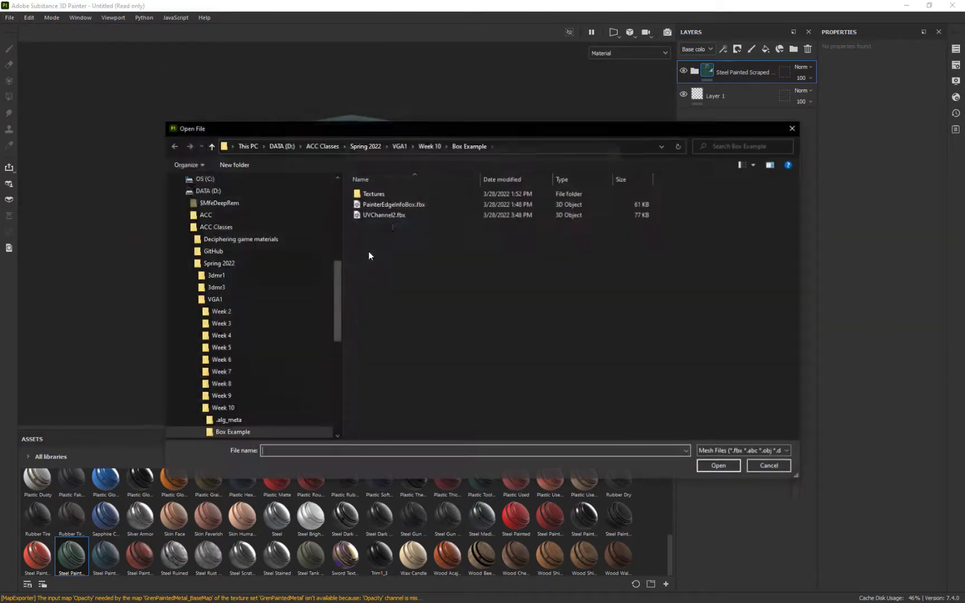
left_click(385, 215)
left_click(719, 466)
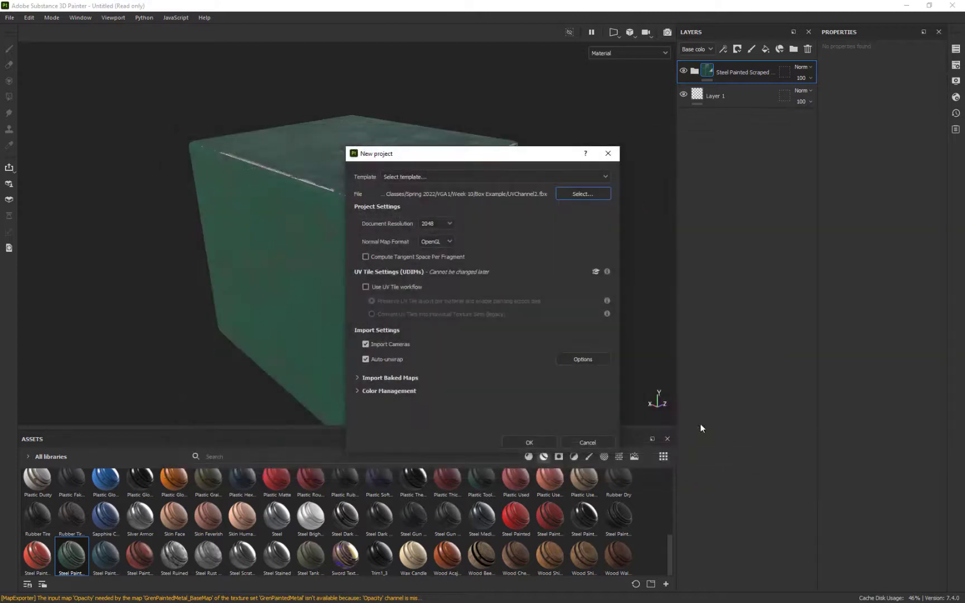
left_click(532, 442)
left_click(463, 321)
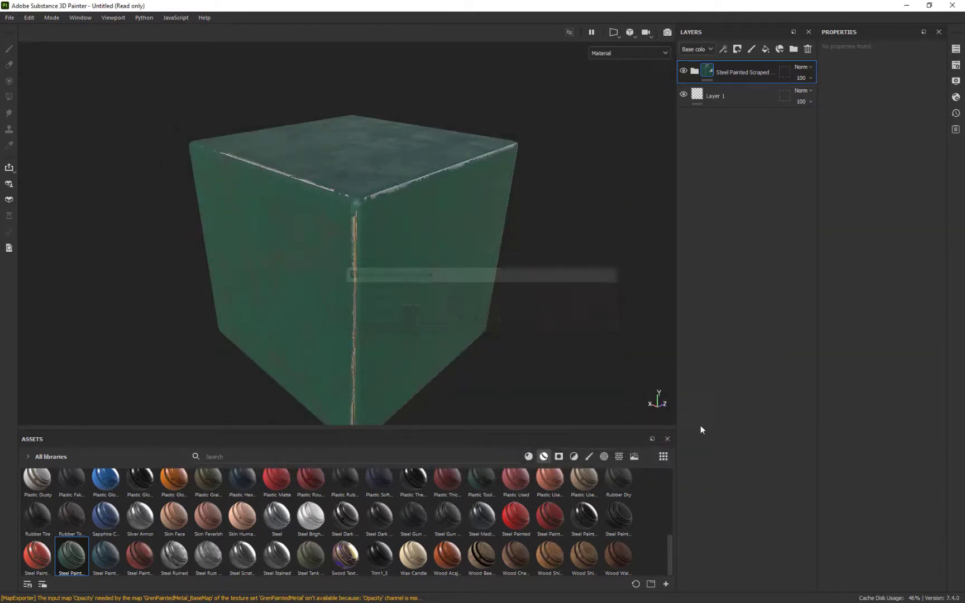
Step: Open the texture set settings and show the 3D and 2D views side by side to inspect the box and its UV layout
scroll(525, 296, "down", 5)
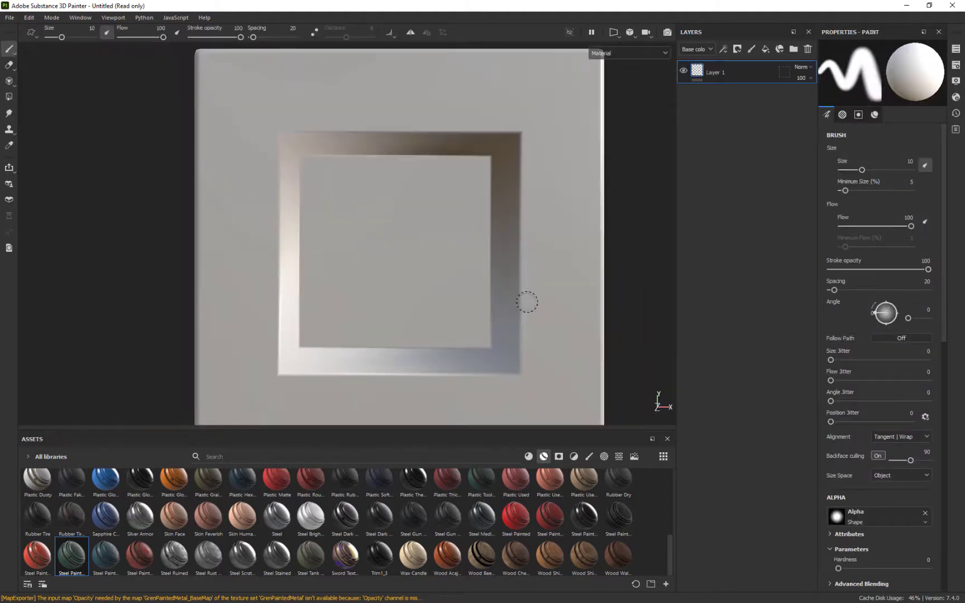
left_click_drag(519, 299, 478, 344, "alt")
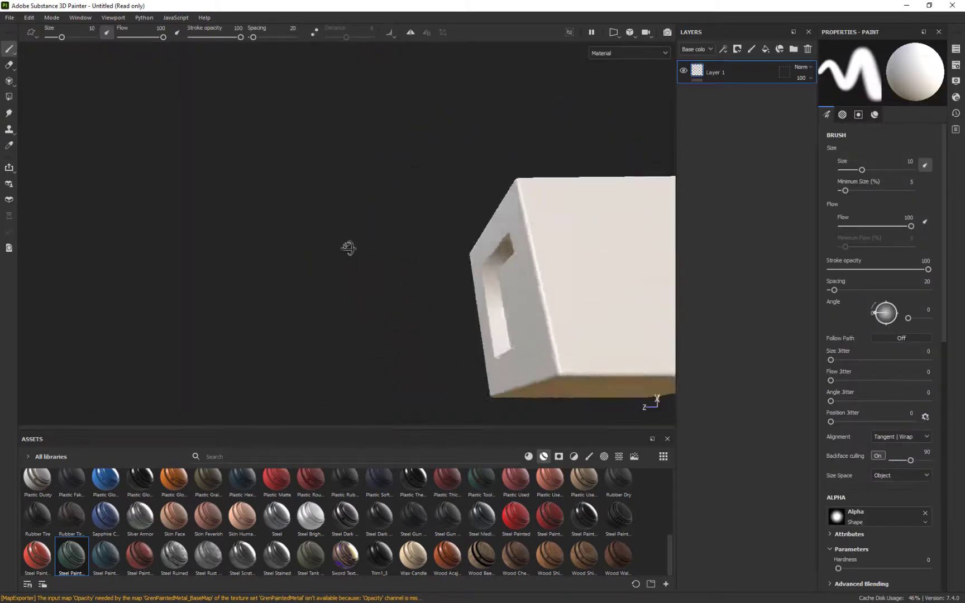
middle_click_drag(612, 290, 331, 254, "alt")
left_click_drag(331, 254, 543, 272, "alt")
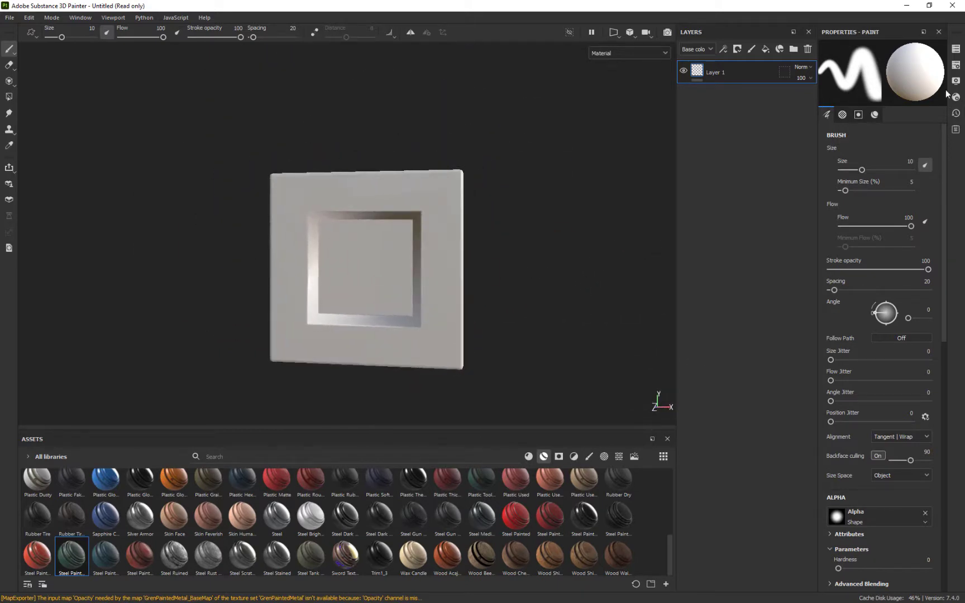
left_click(956, 65)
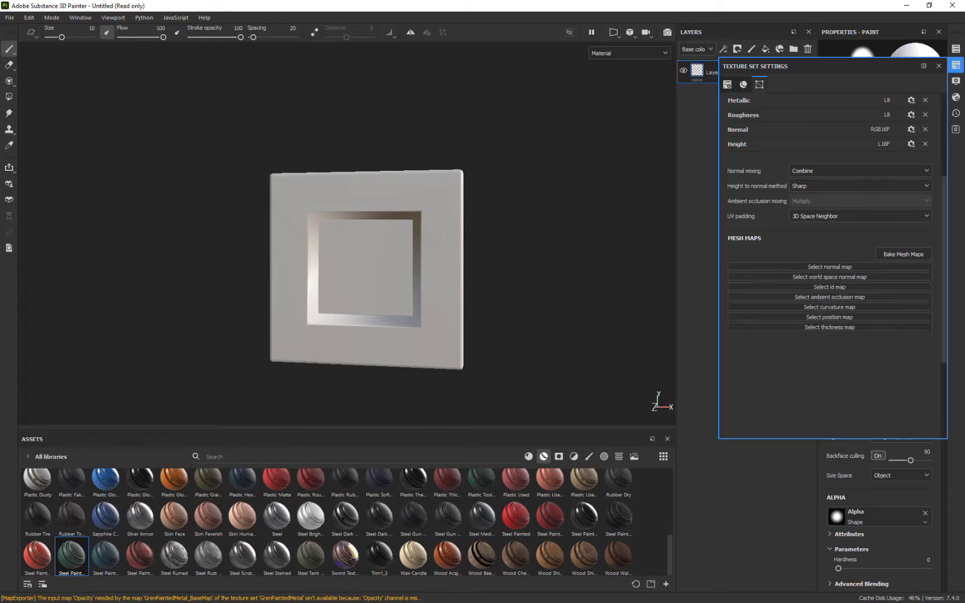
left_click(901, 253)
left_click(647, 136)
key("F1")
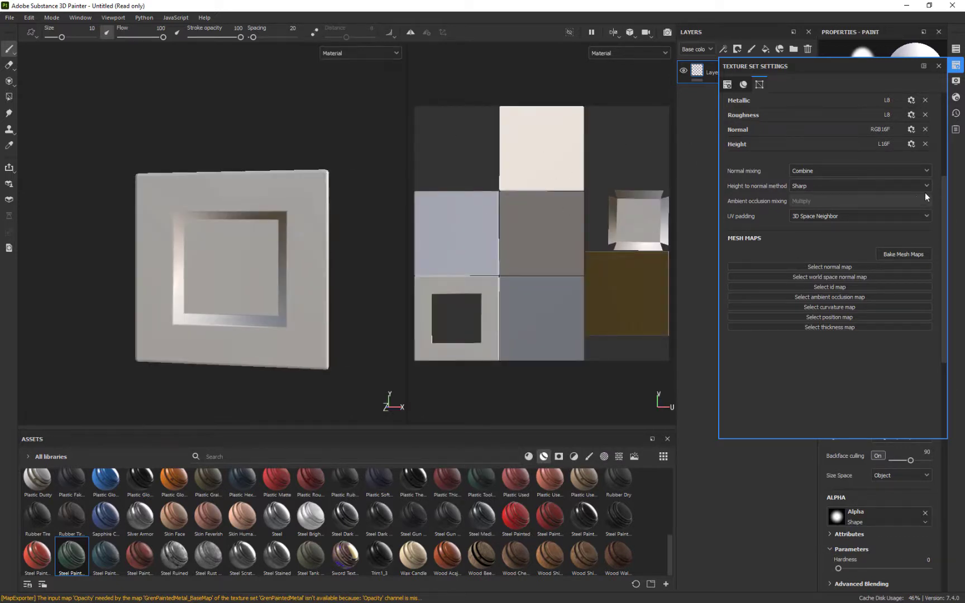
scroll(649, 262, "up", 2)
scroll(649, 262, "up", 1)
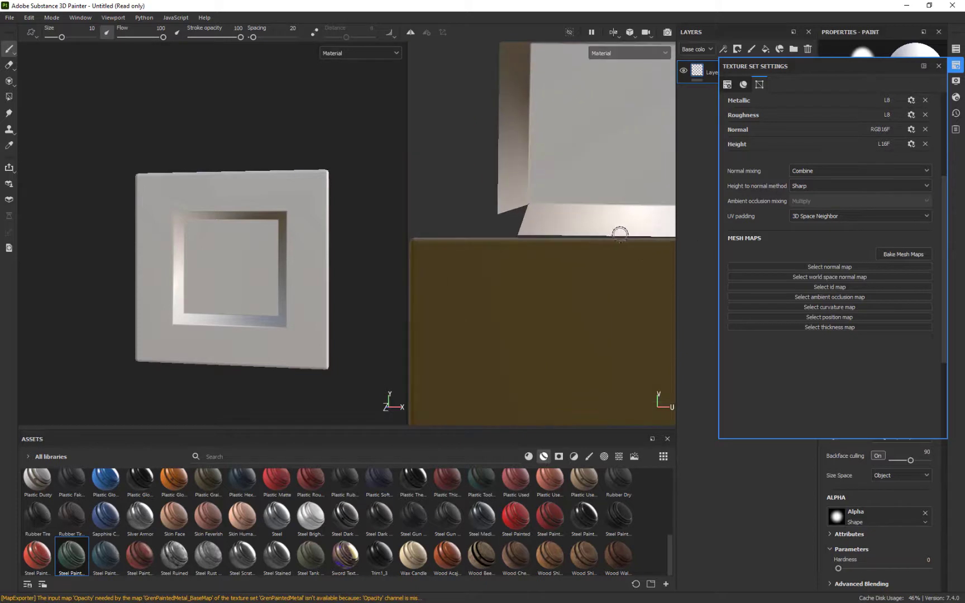
scroll(657, 230, "down", 2)
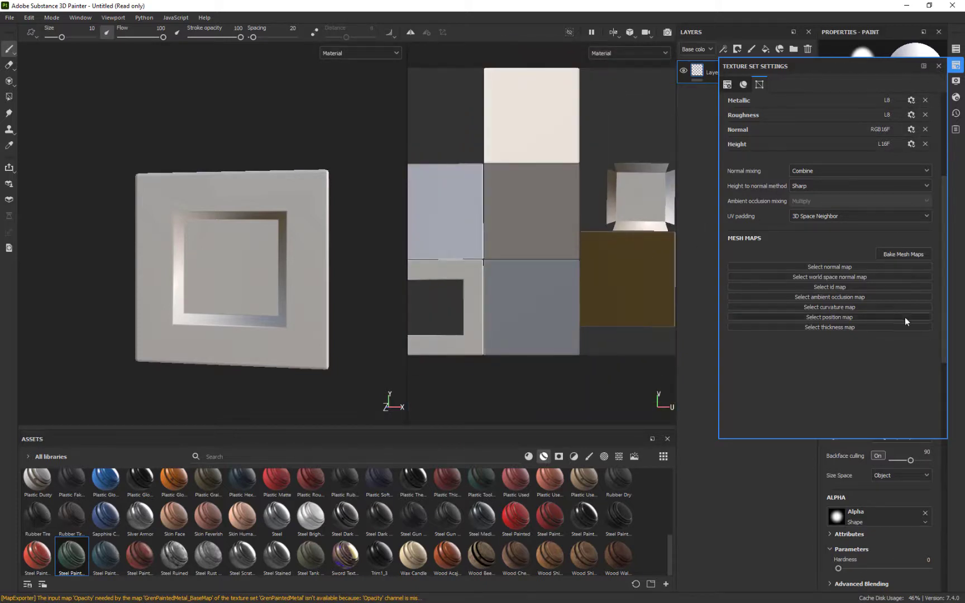
Step: Bake all the mesh maps for the MetalUnder texture set with the output size set to 4096
left_click(910, 254)
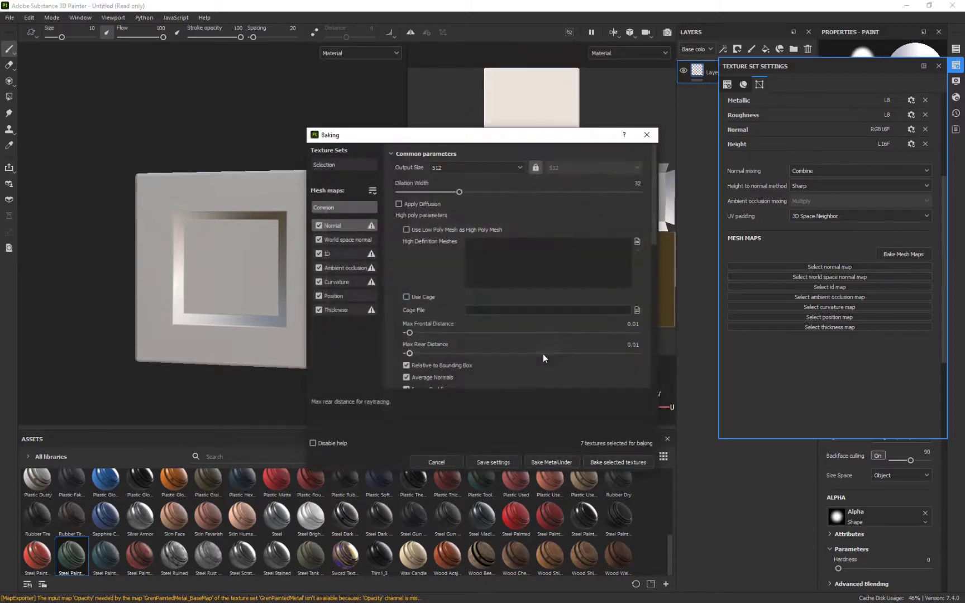
left_click(478, 168)
left_click(450, 238)
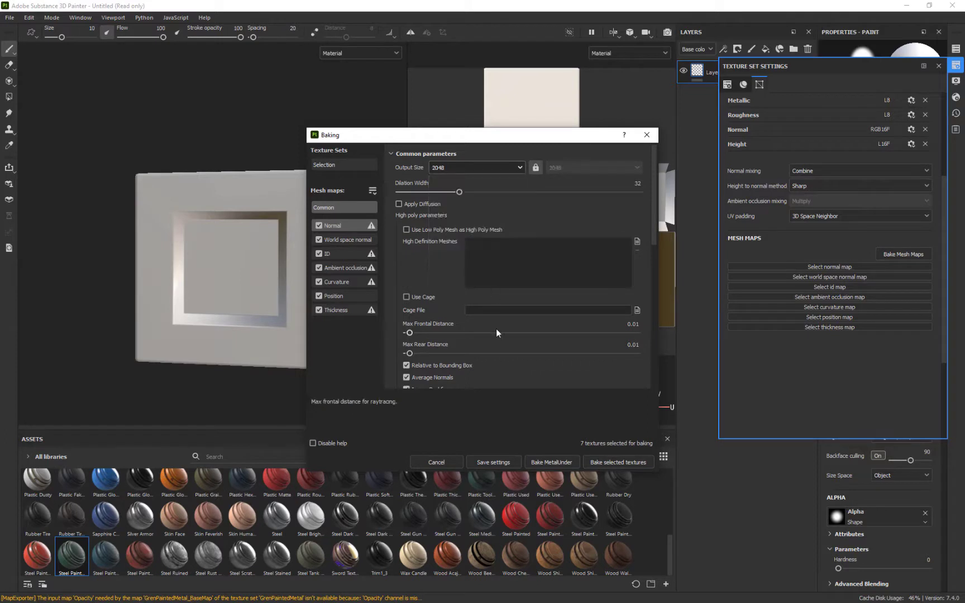
left_click(474, 167)
left_click(458, 250)
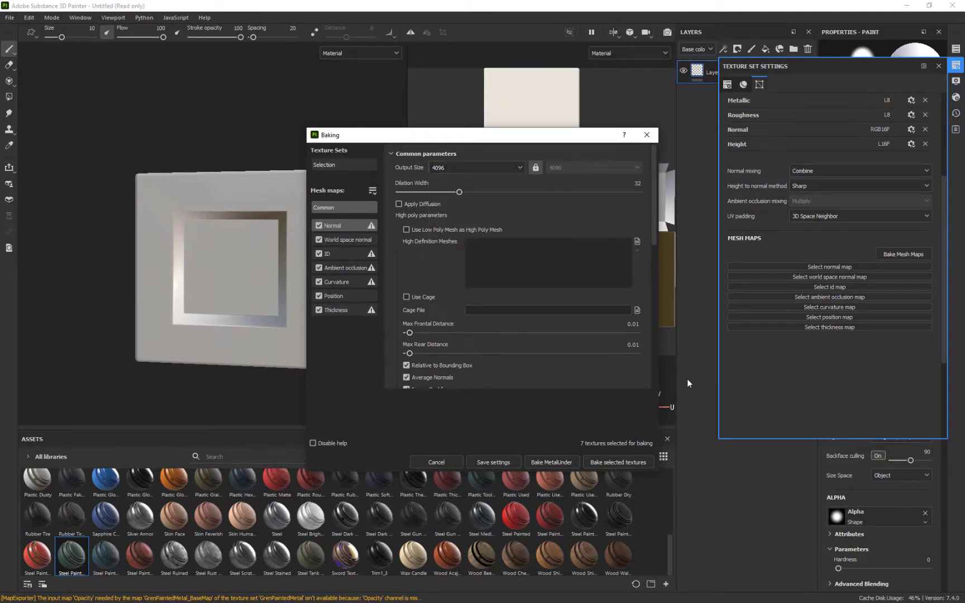
left_click(630, 460)
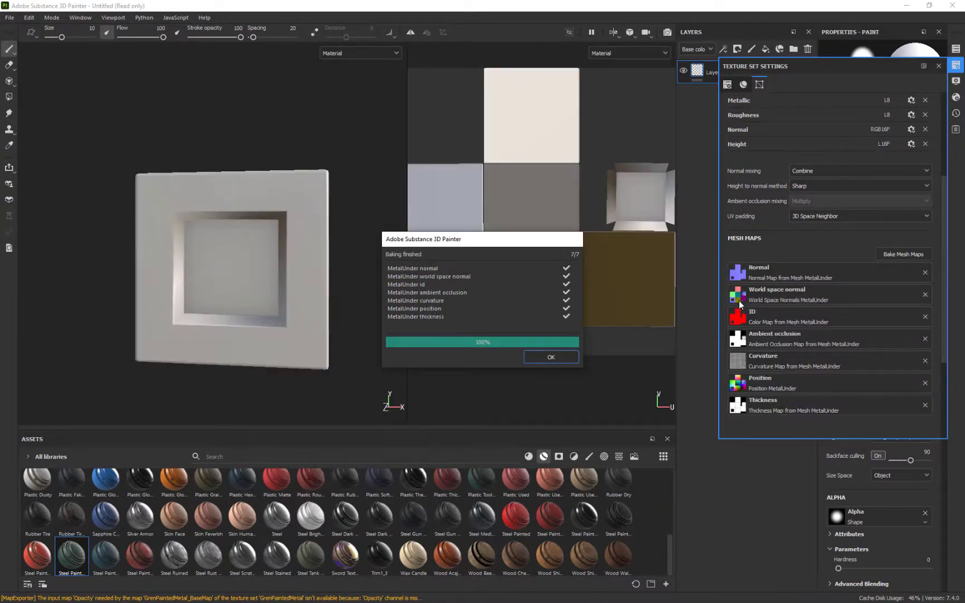
left_click(562, 359)
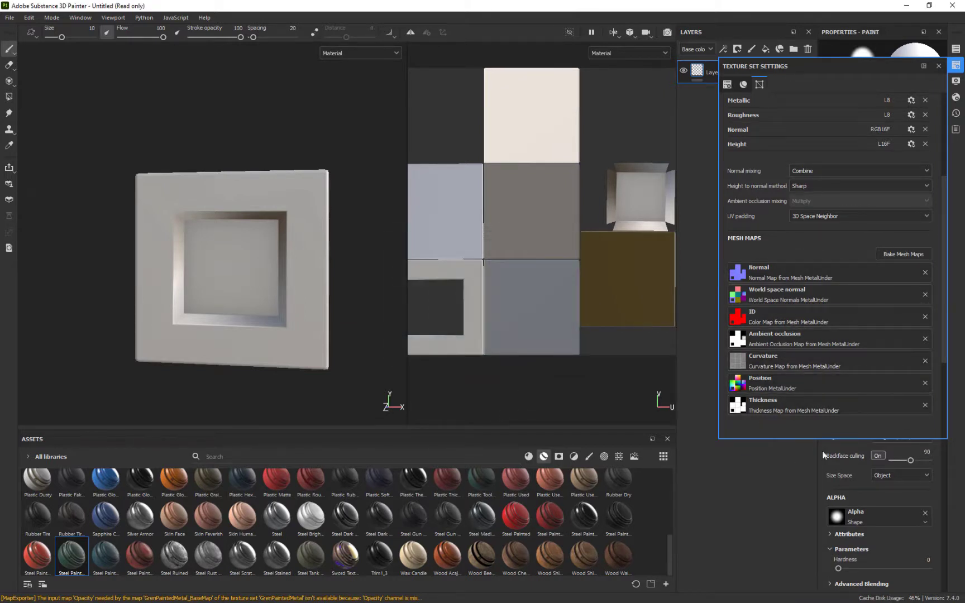
Step: Review the project maps available for the Curvature mesh map, keeping the baked MetalUnder curvature map
left_click(757, 357)
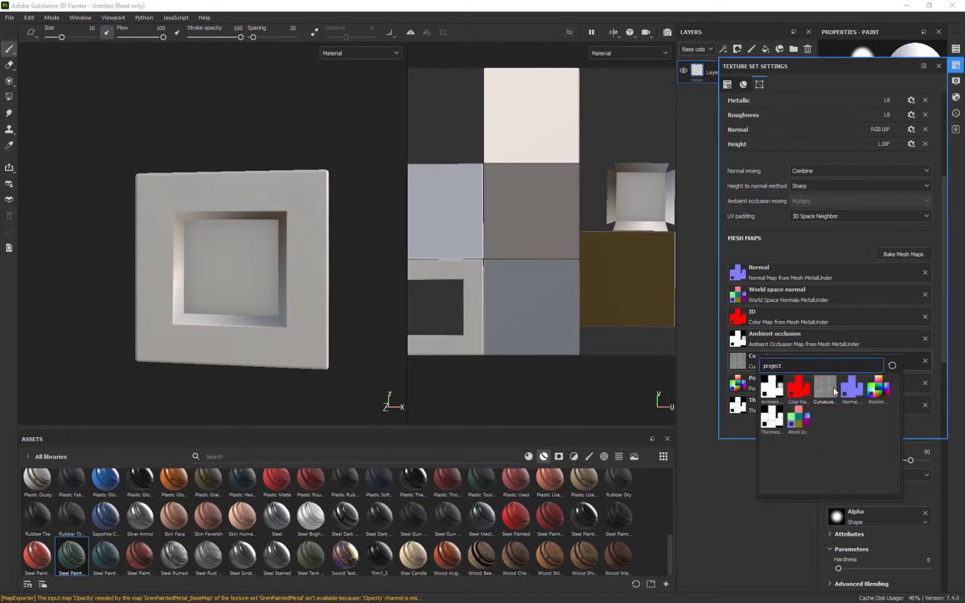
mouse_move(833, 389)
left_click(826, 385)
left_click(753, 362)
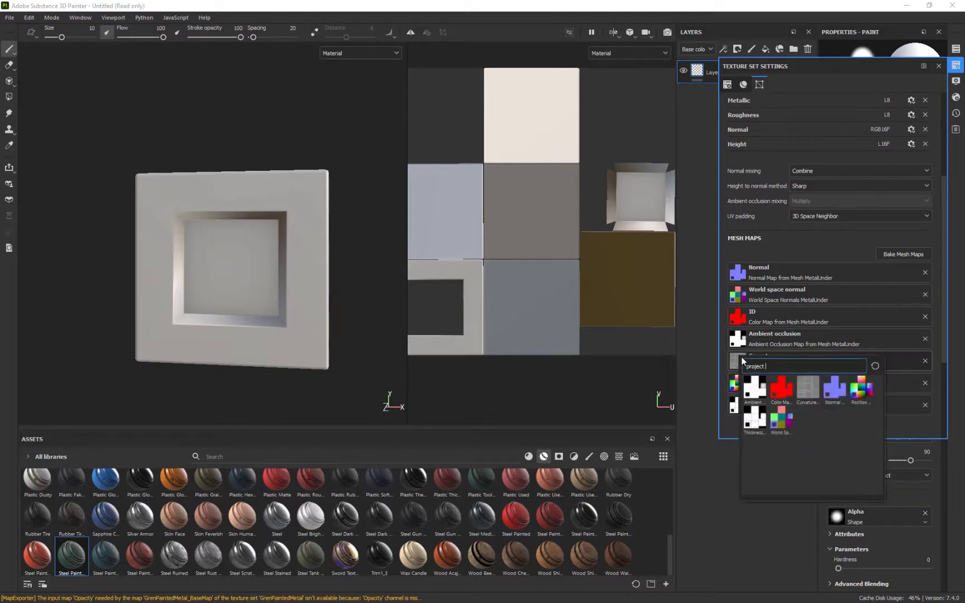
left_click(808, 384)
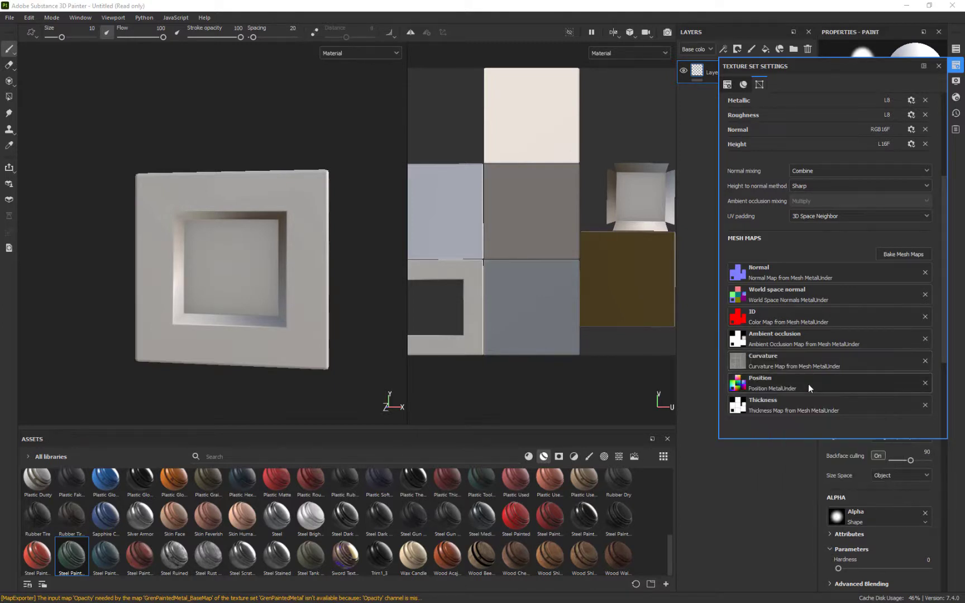
Step: Show only the project's textures in the assets and export the MetalUnder curvature map to the Box Example folder
left_click(33, 459)
left_click(35, 480)
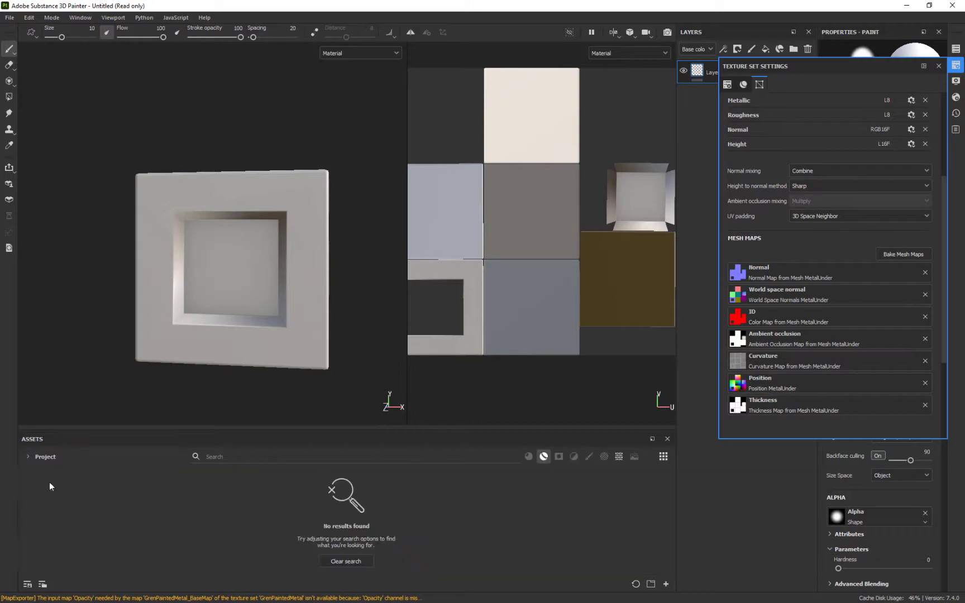
left_click(619, 456)
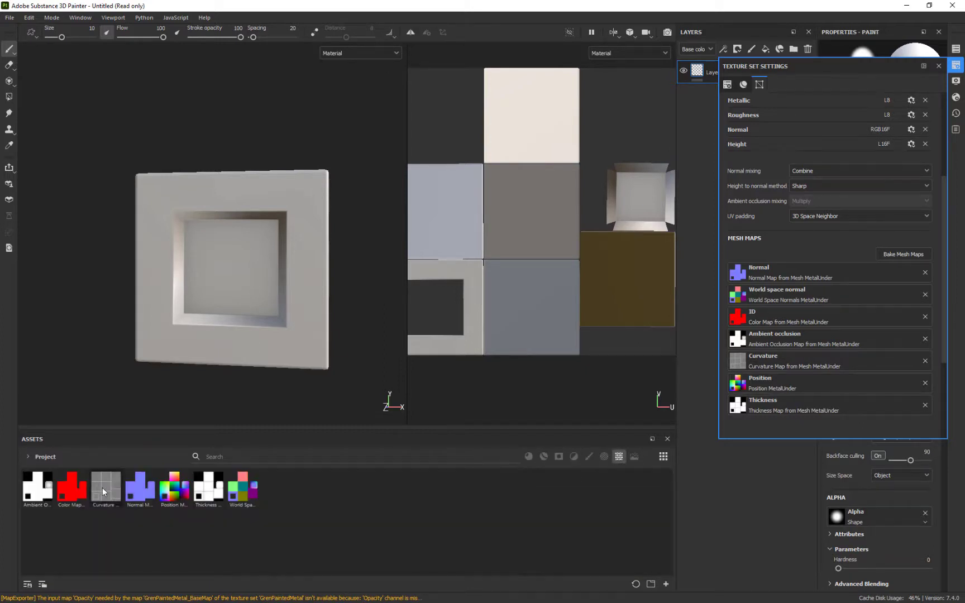
mouse_move(104, 491)
right_click(106, 490)
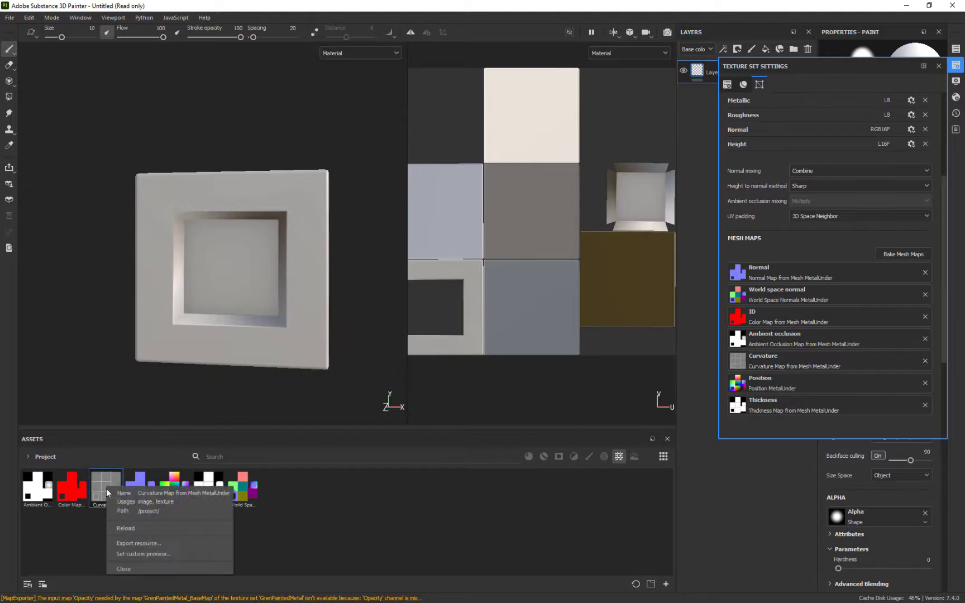
left_click(164, 545)
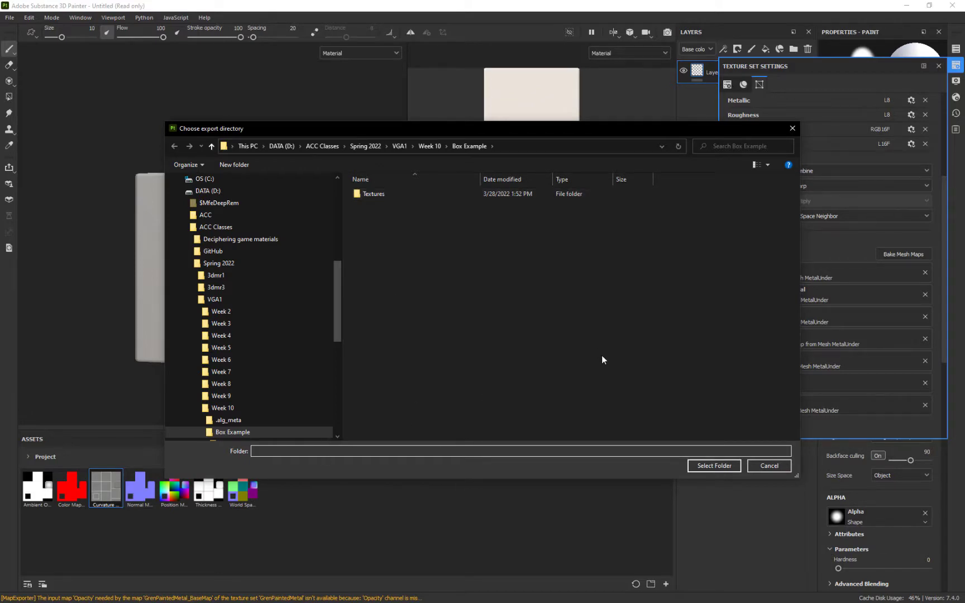
left_click(723, 468)
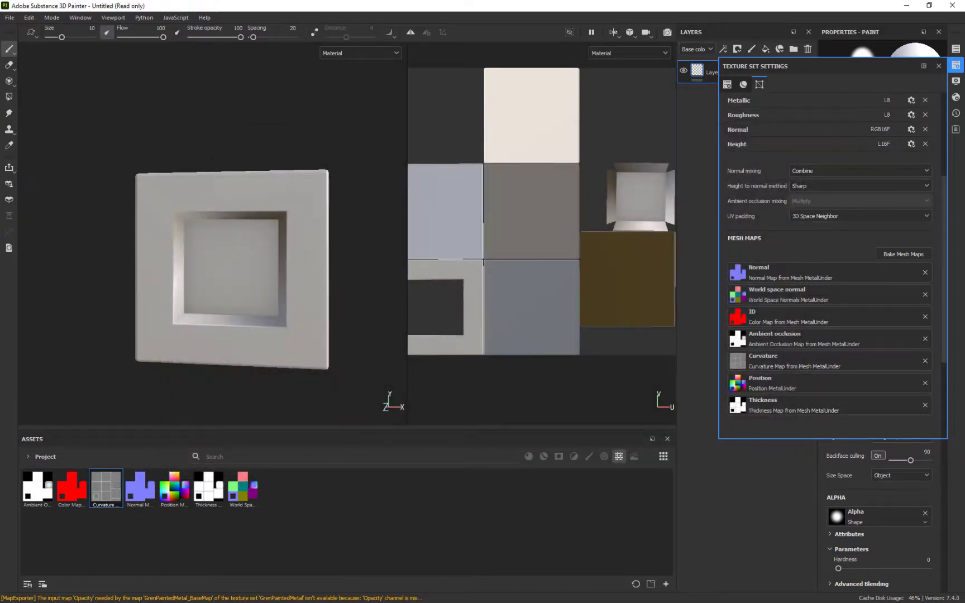
Step: Switch to Photoshop and open the exported Curvature Map from Mesh MetalUnder PNG from the Box Example folder
key("alt+Tab")
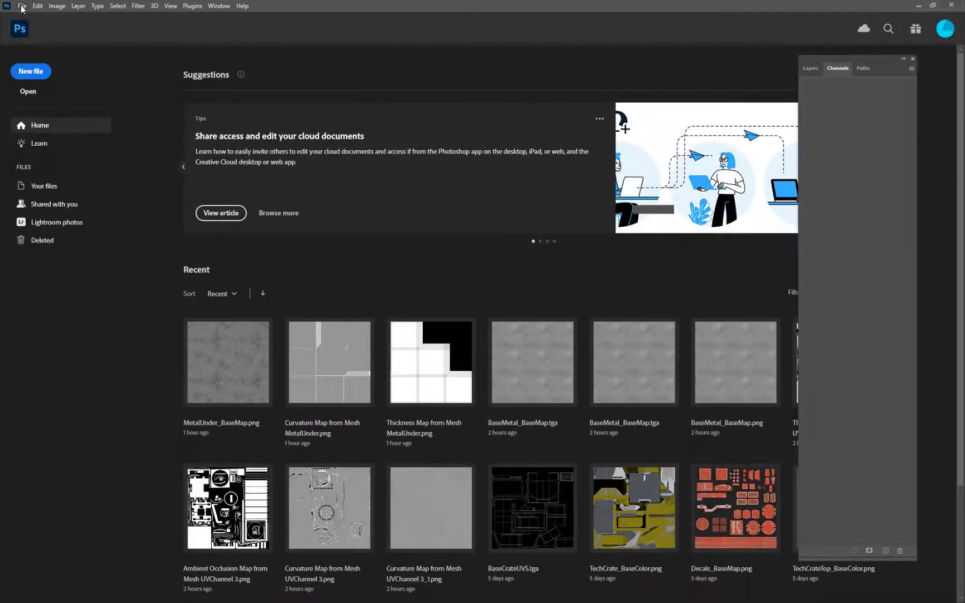
left_click(22, 7)
left_click(35, 27)
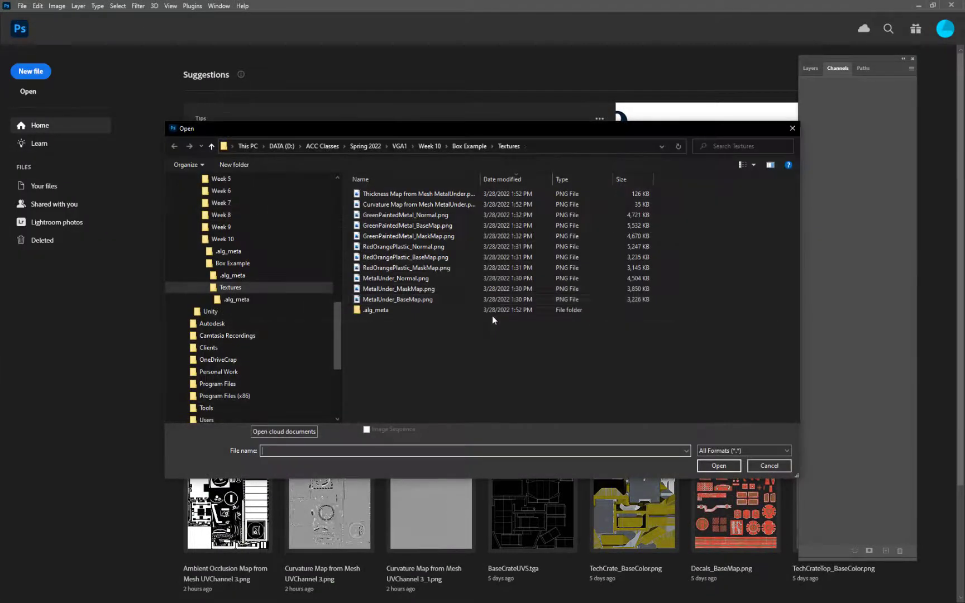
double_click(551, 359)
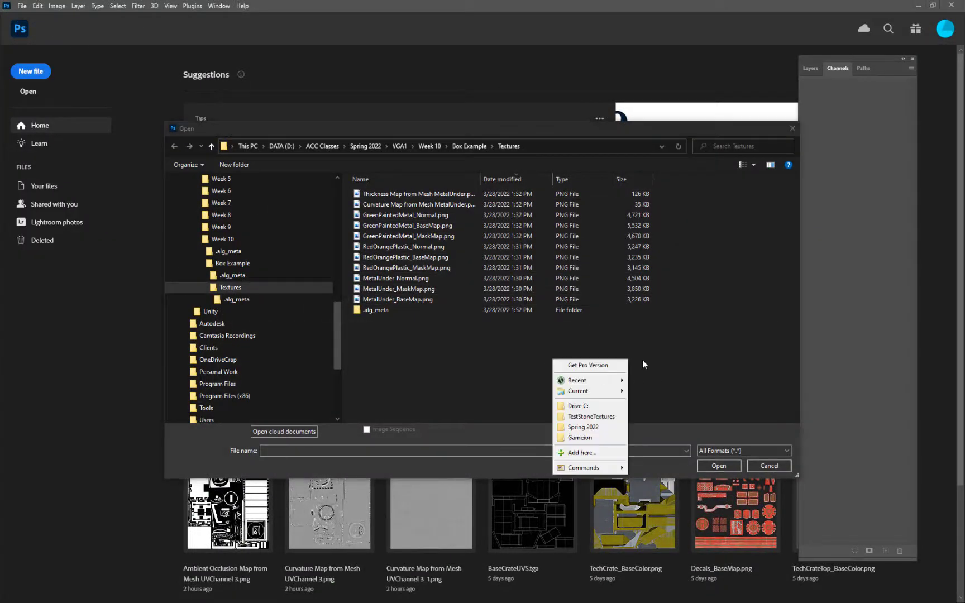
left_click(469, 146)
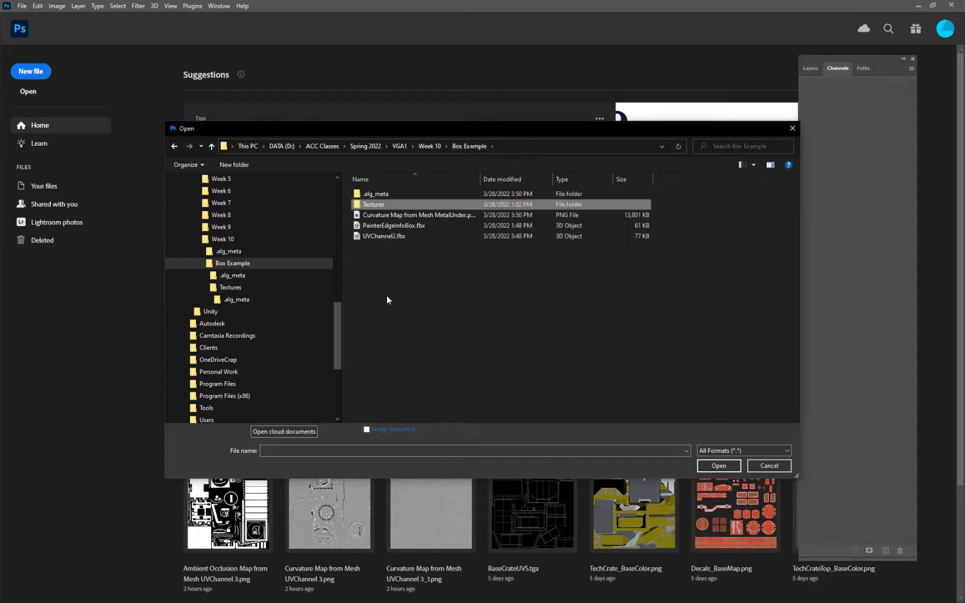
double_click(388, 213)
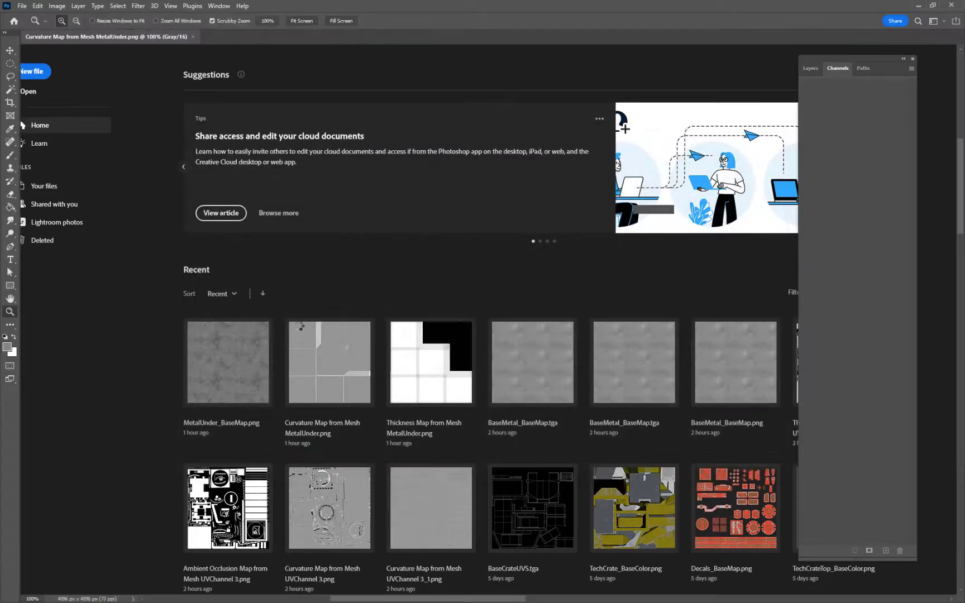
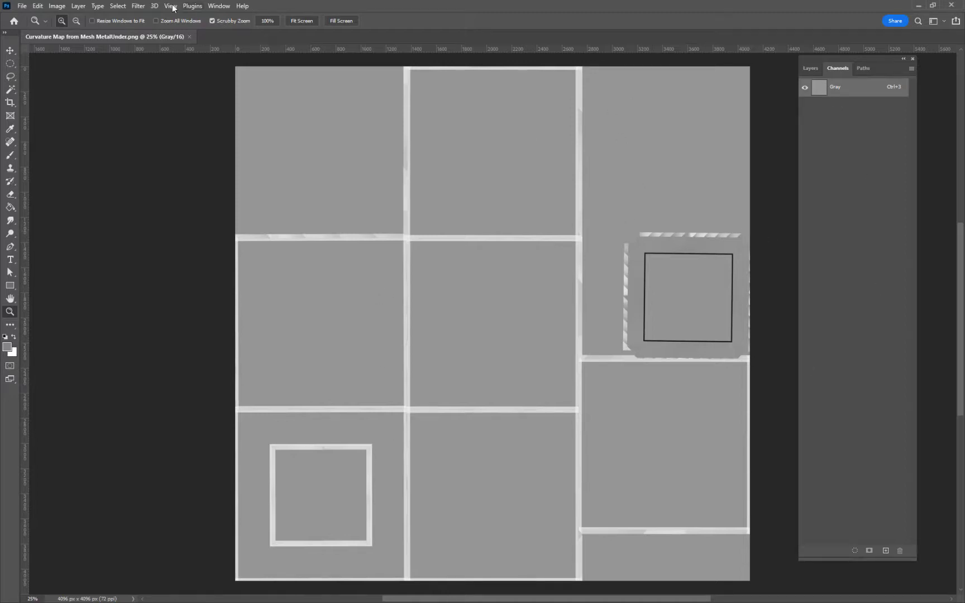
left_click(137, 6)
mouse_move(78, 5)
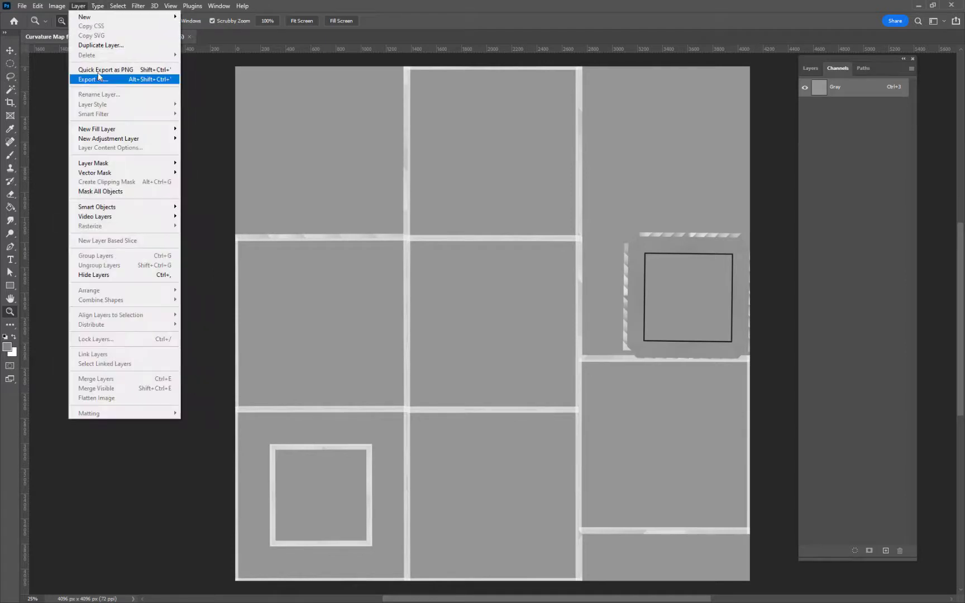
left_click(199, 110)
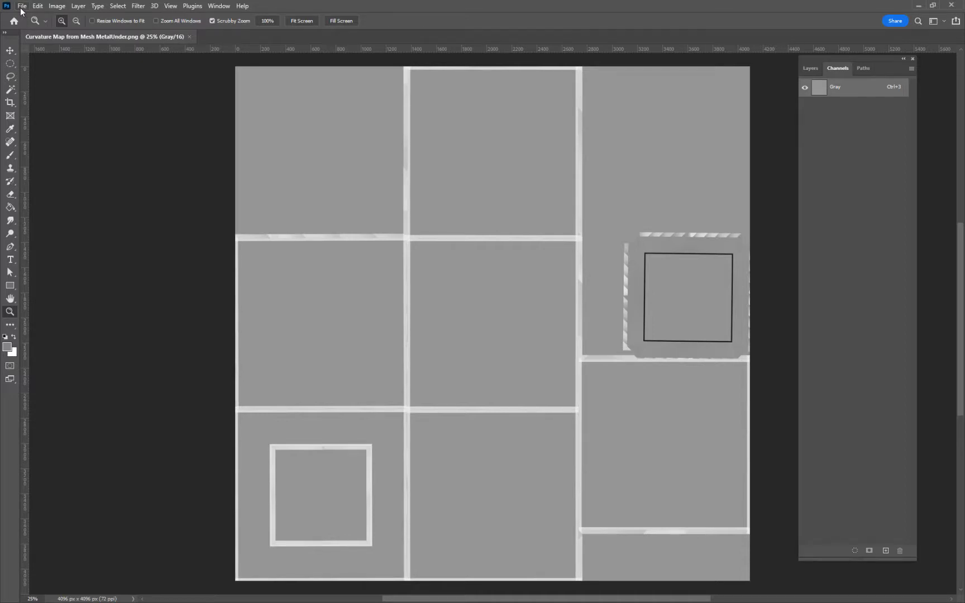
Step: Open MetalUnder_BaseMap.png from the Textures folder inside Box Example
left_click(22, 7)
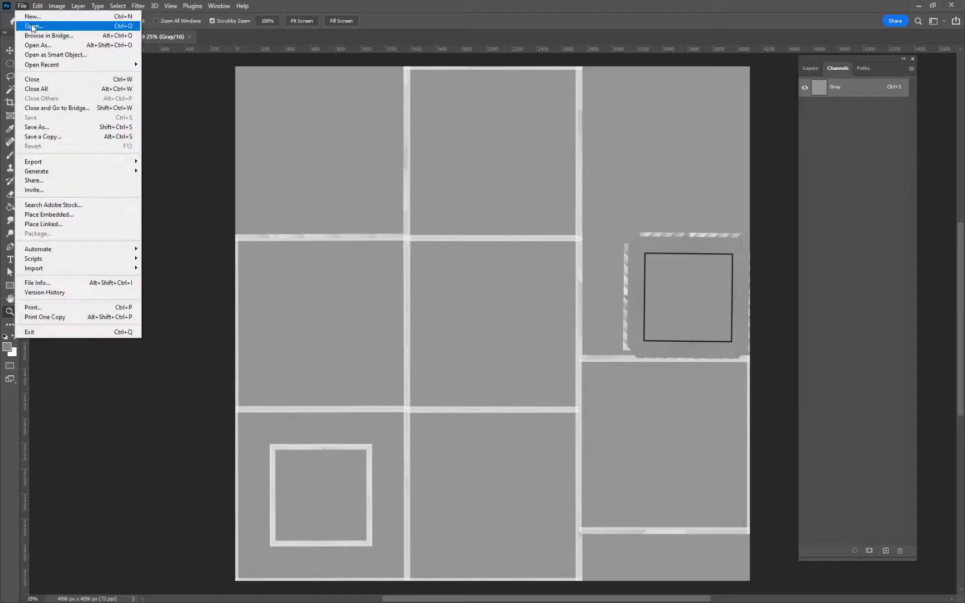
left_click(541, 202)
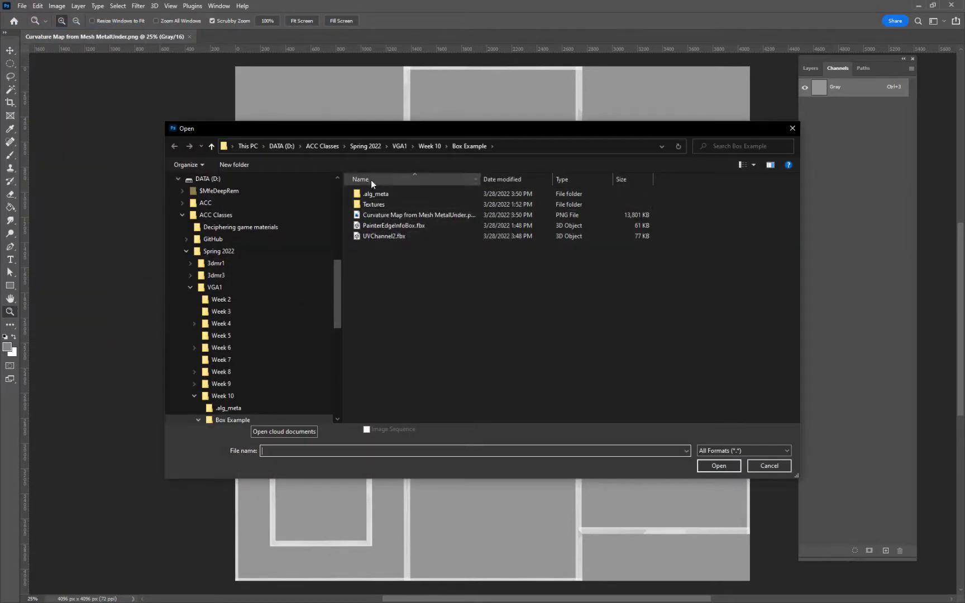
double_click(374, 205)
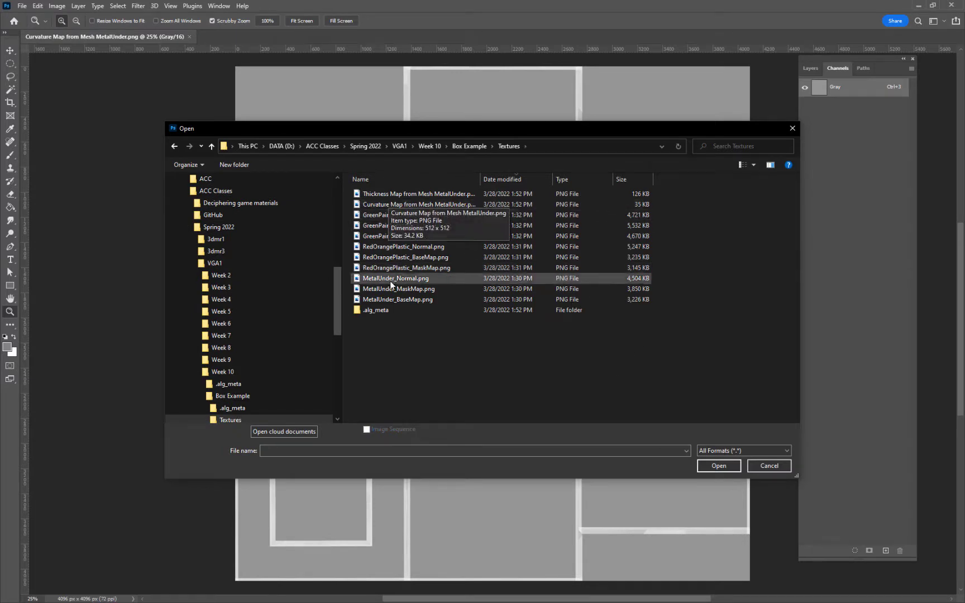
left_click(411, 301)
left_click(727, 468)
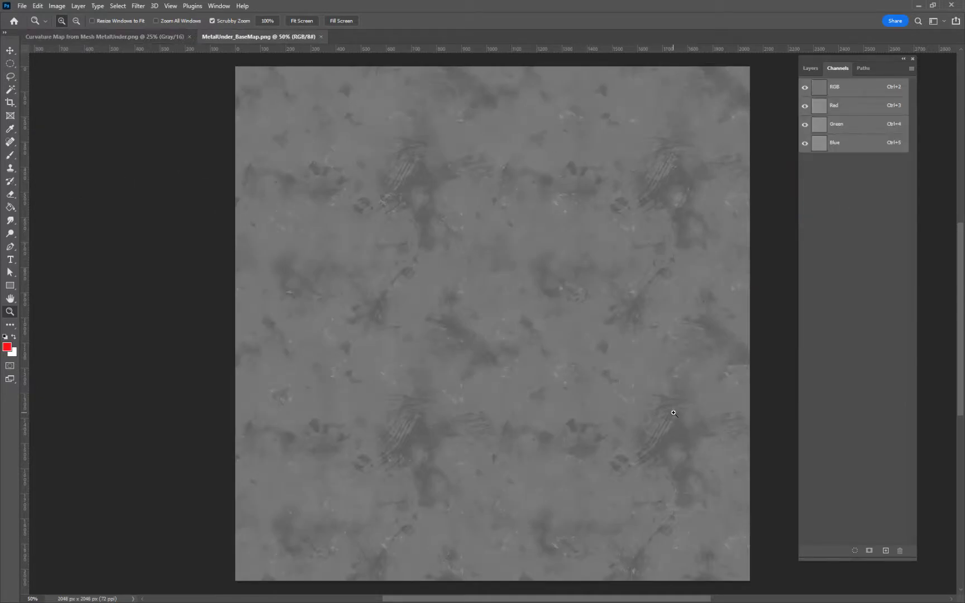
Step: Copy the entire curvature map and add a new alpha channel to the MetalUnder base map
left_click(122, 35)
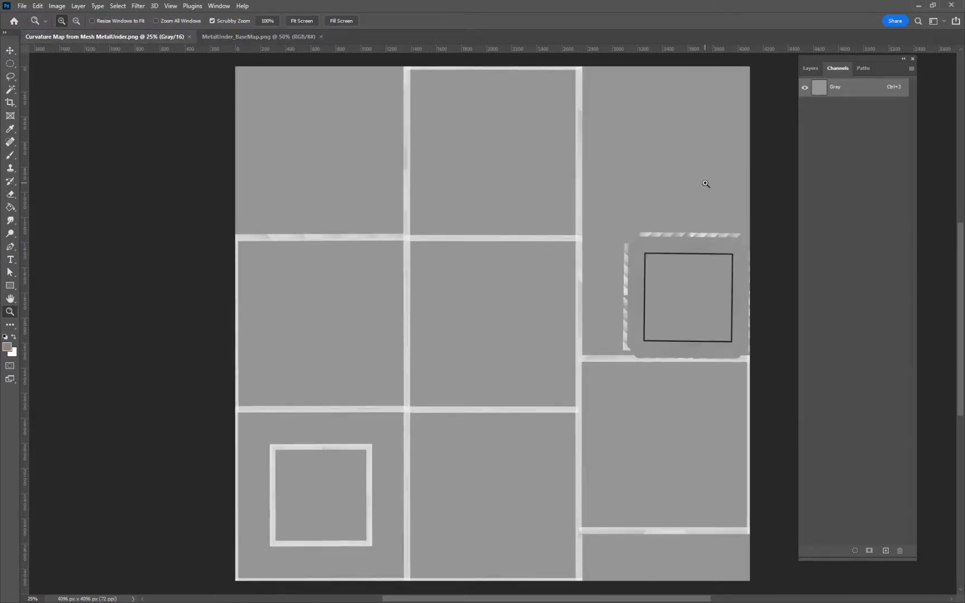
key("ctrl+a")
left_click(287, 37)
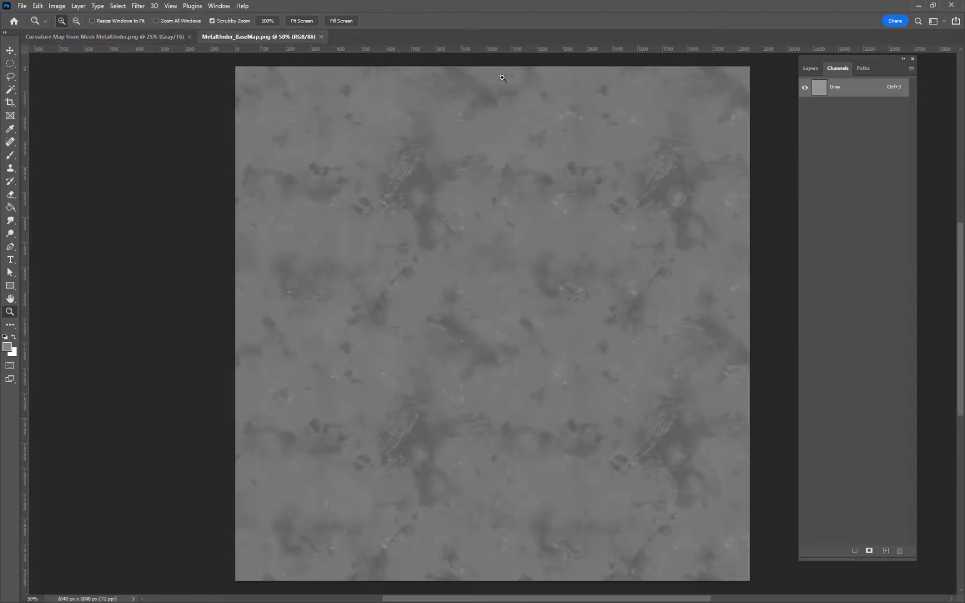
left_click(818, 69)
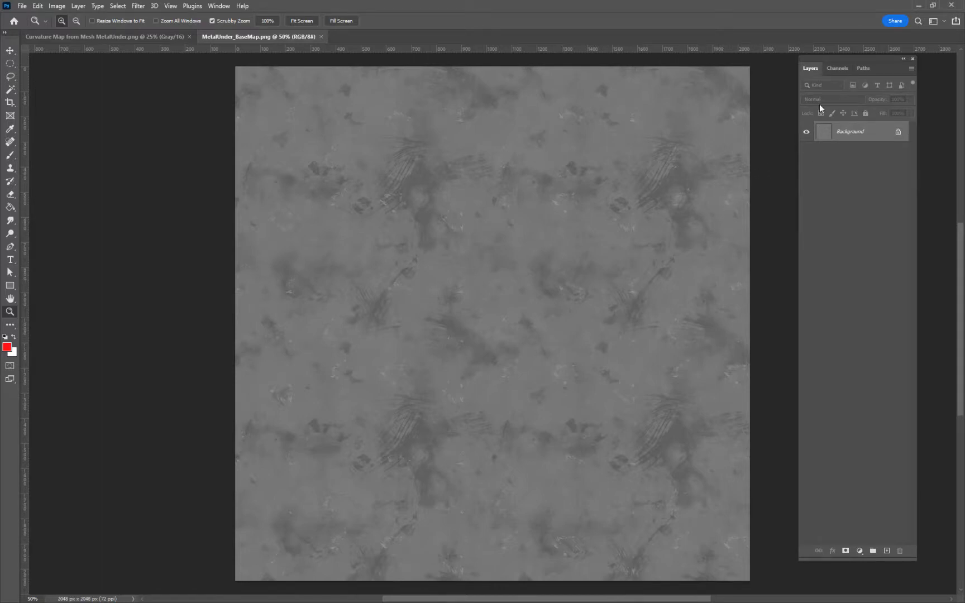
left_click(837, 68)
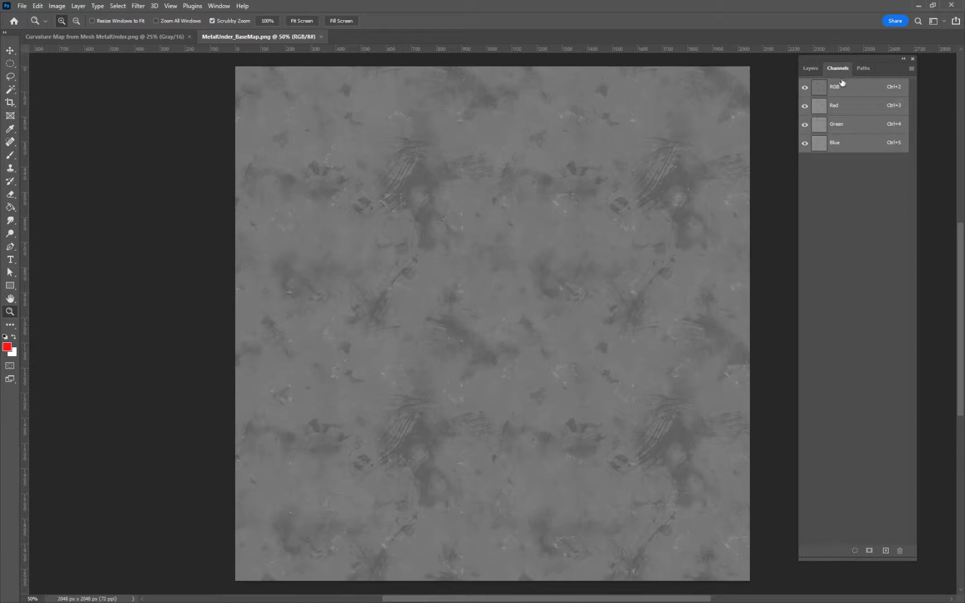
left_click(886, 551)
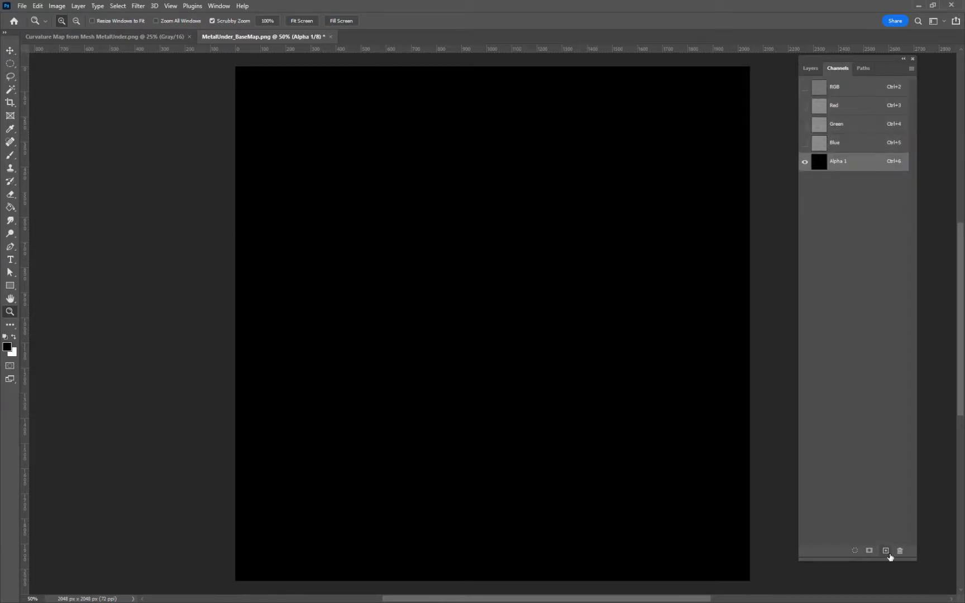
Step: Try pasting the full-size curvature map into the base map's new alpha channel and undo the paste
key("ctrl+v")
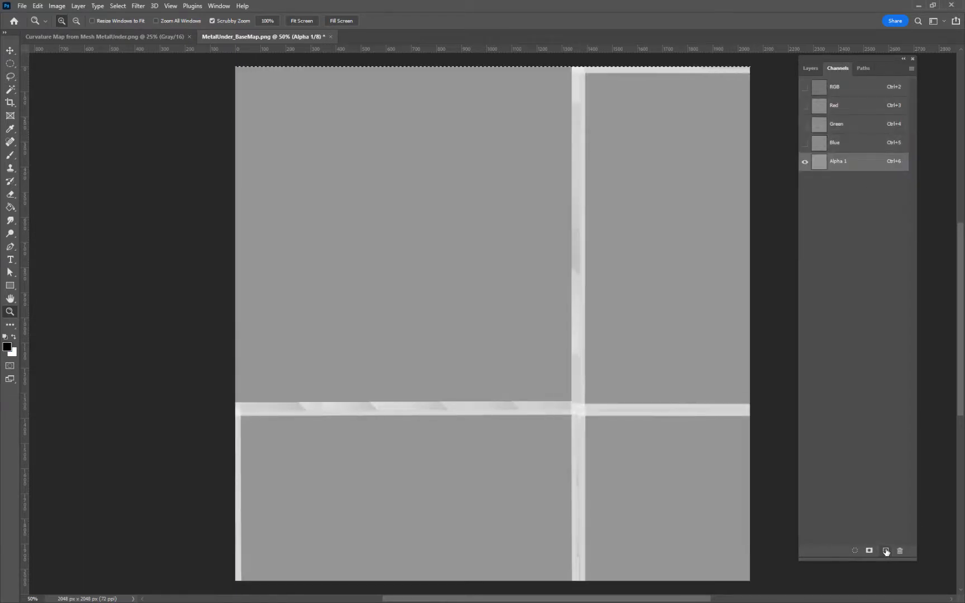
key("ctrl+z")
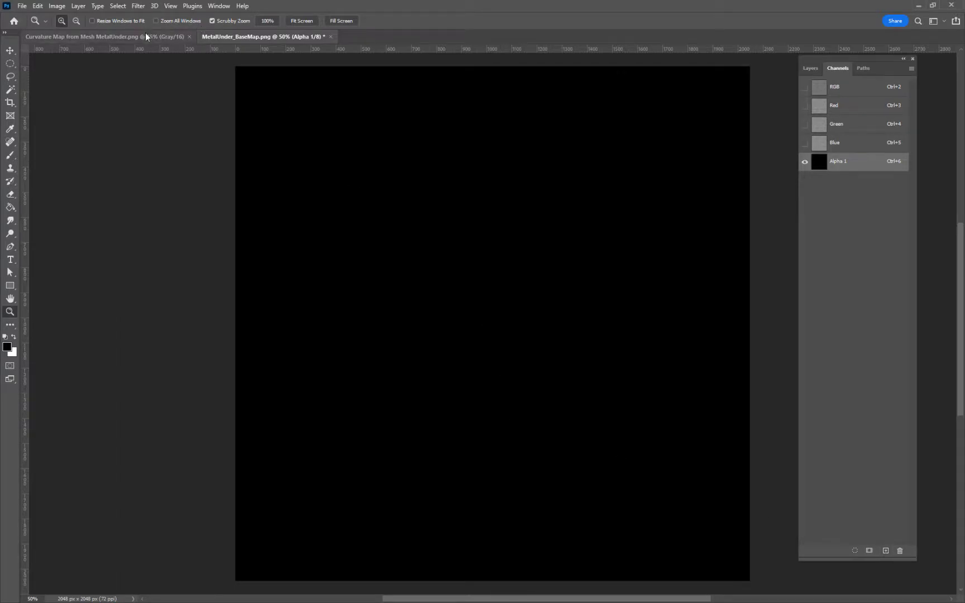
Step: Resize the curvature map image to 2048 by 2048 pixels
left_click_drag(136, 38, 215, 73)
key("ctrl+alt+i")
type("240")
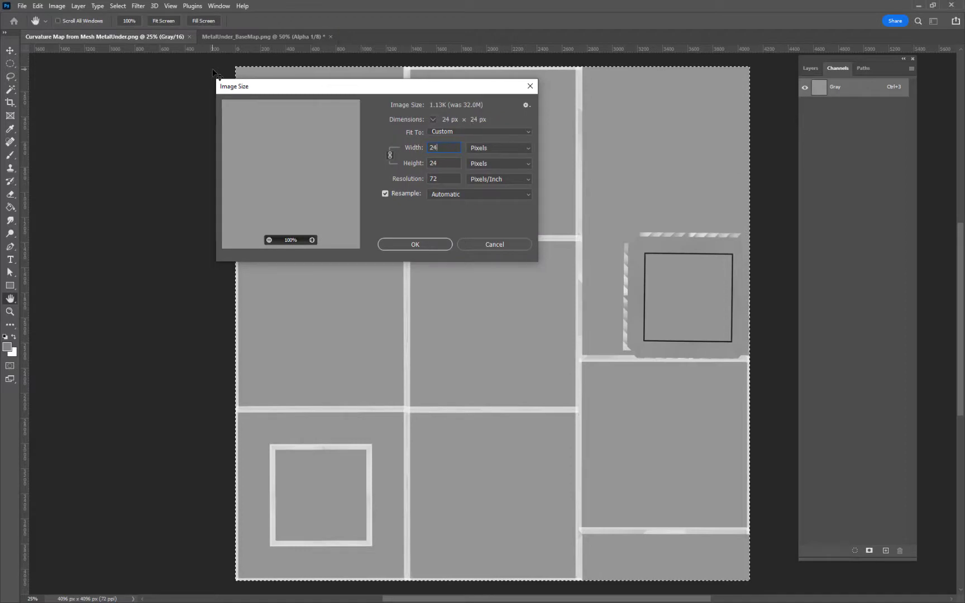
key("BackSpace")
key("BackSpace")
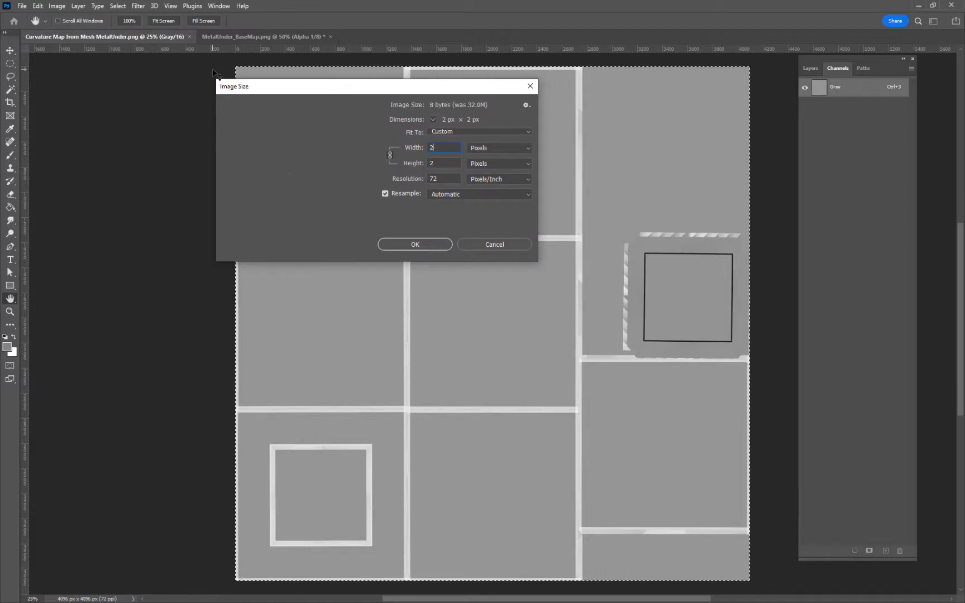
type("048")
key("Return")
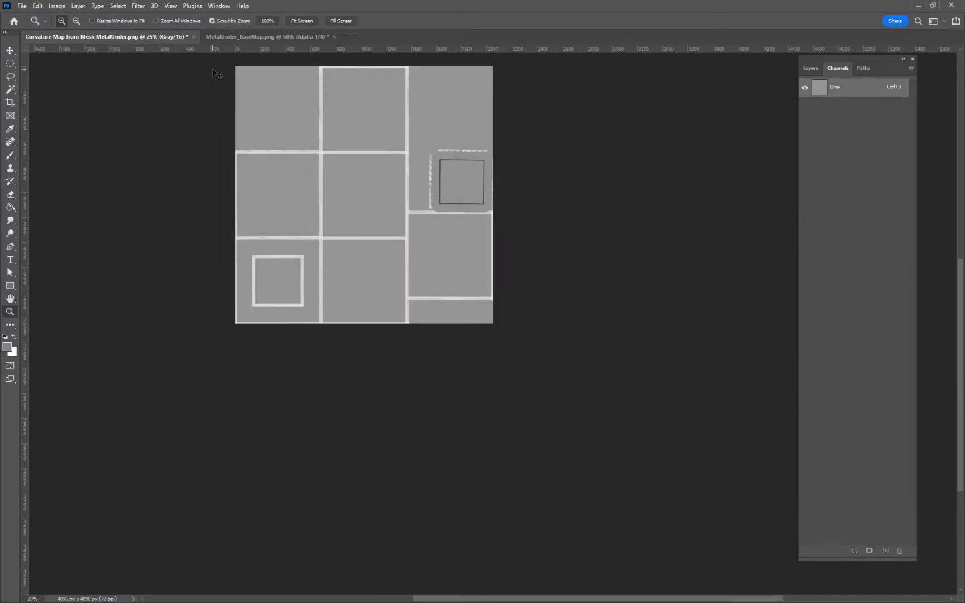
Step: Paste the resized curvature map into the base map's alpha channel and apply Levels with input black 141 and input white 166
left_click(243, 36)
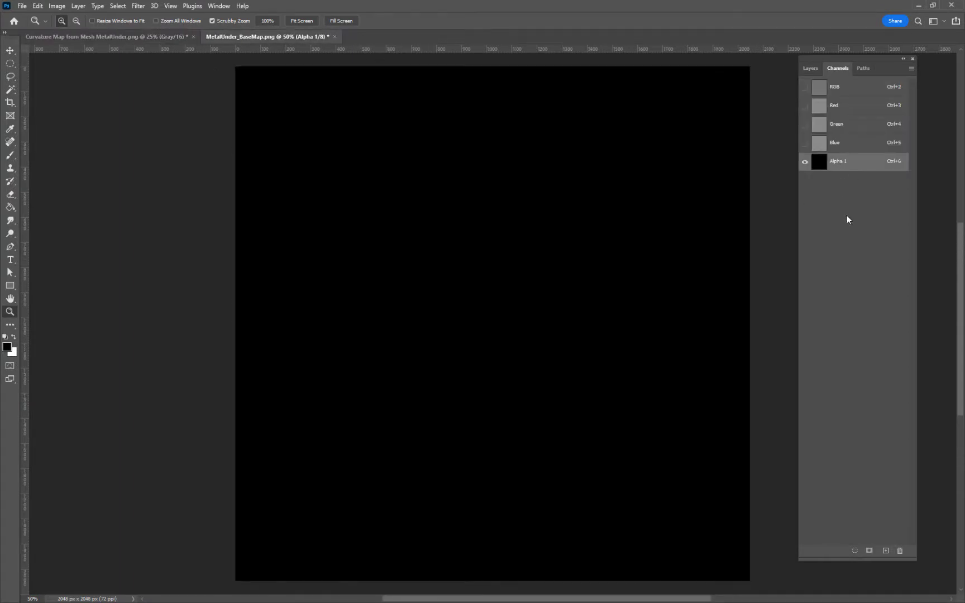
key("ctrl+v")
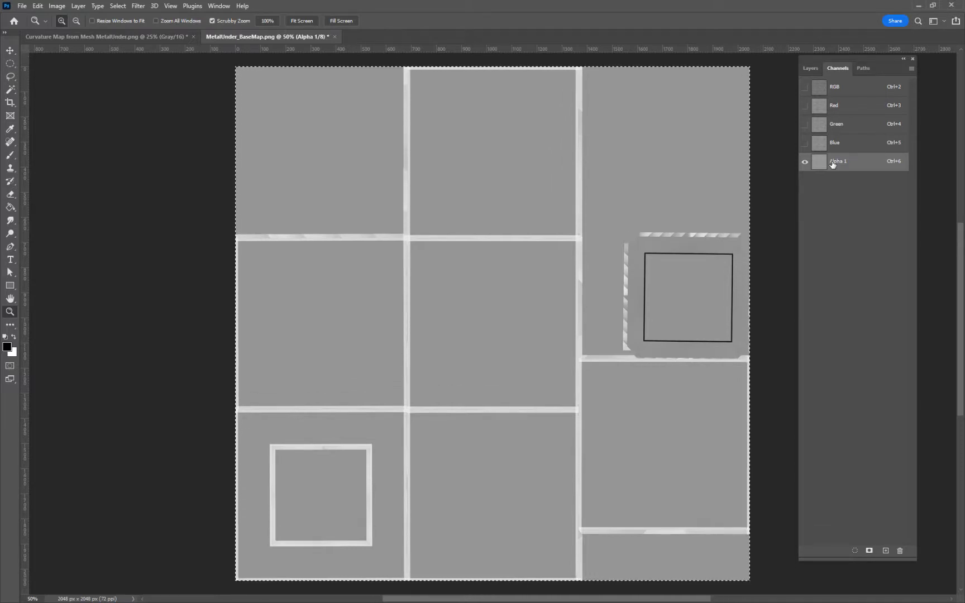
key("ctrl+l")
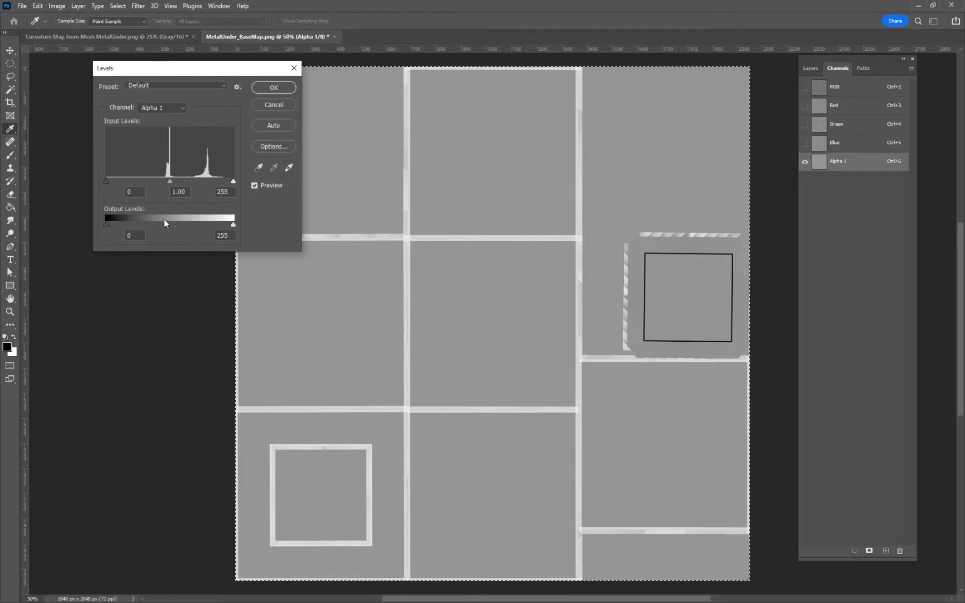
left_click_drag(106, 183, 189, 174)
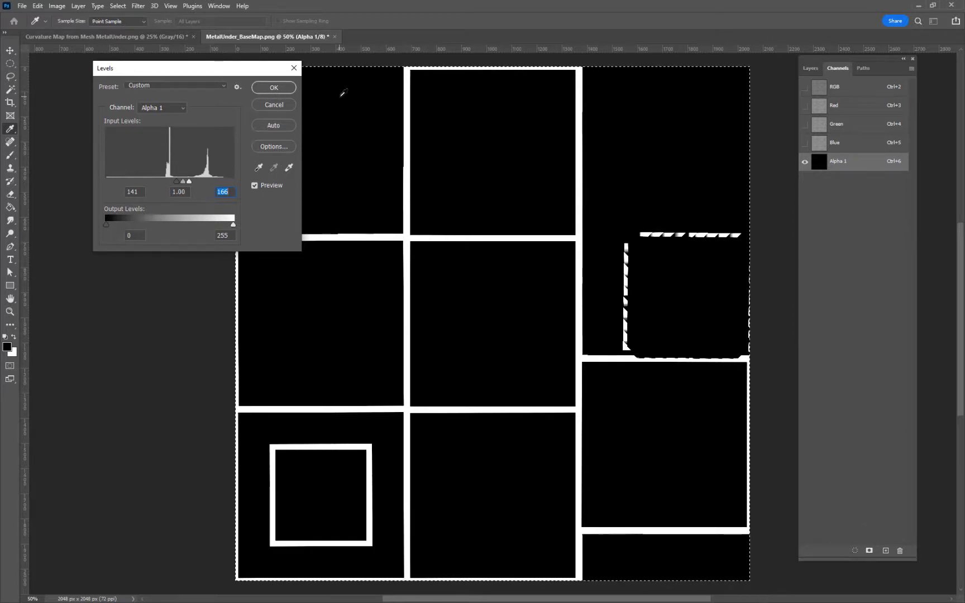
left_click(275, 88)
key("z")
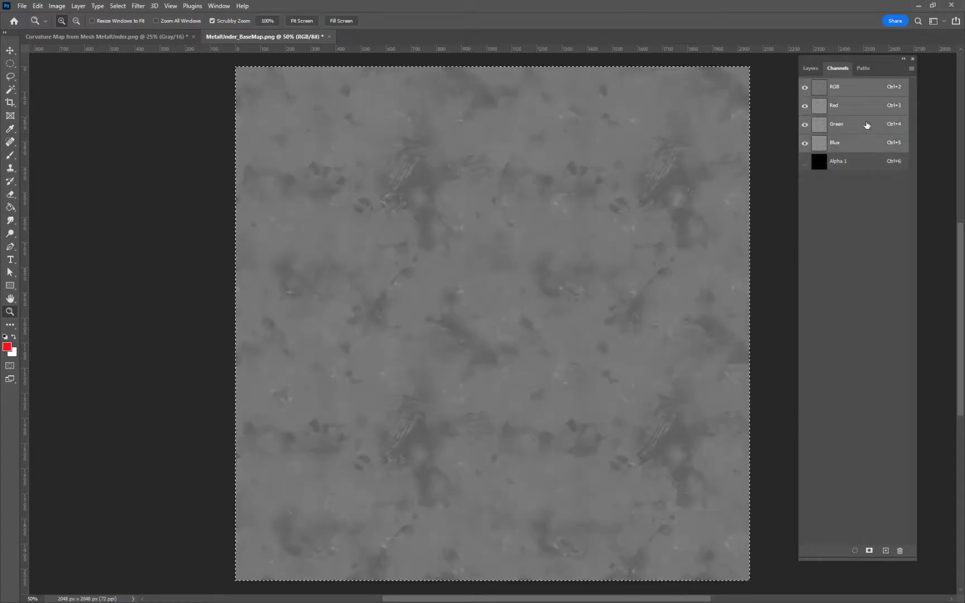
Step: Save the base map as MetalUnder_BaseMap.tga with its alpha channel at 32 bits/pixel, and check the alpha channel against the RGB composite
left_click(855, 85)
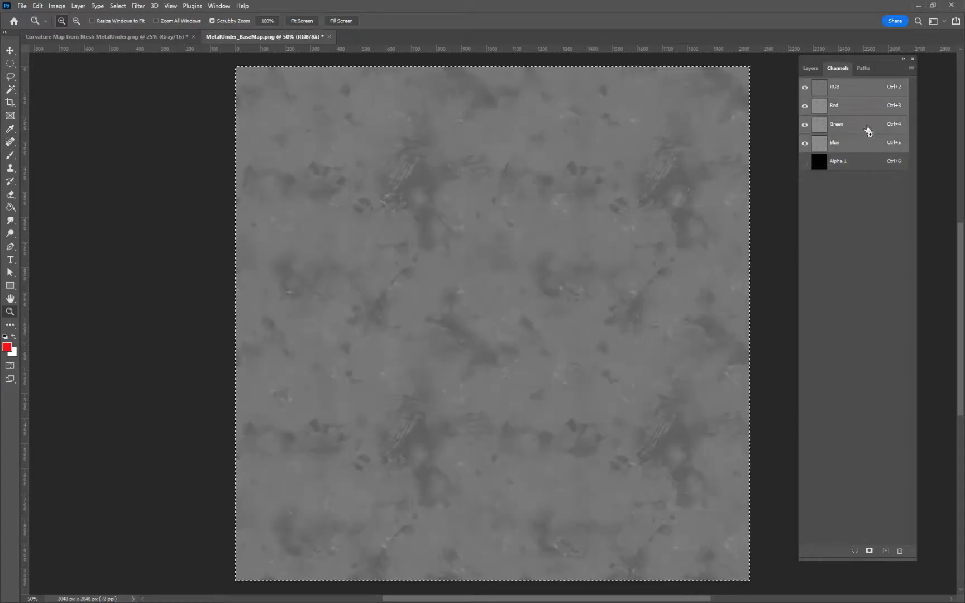
key("ctrl+shift+s")
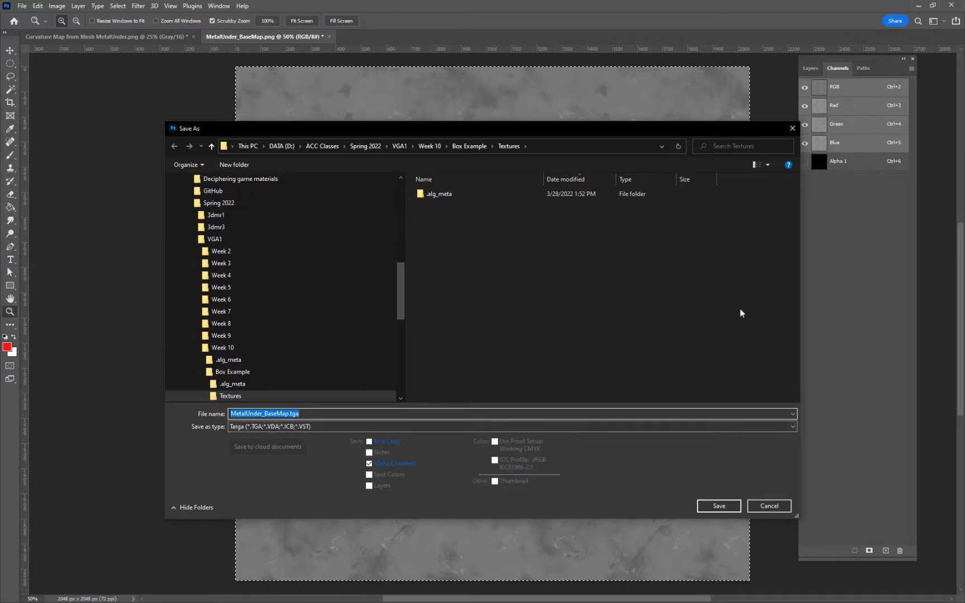
left_click(725, 506)
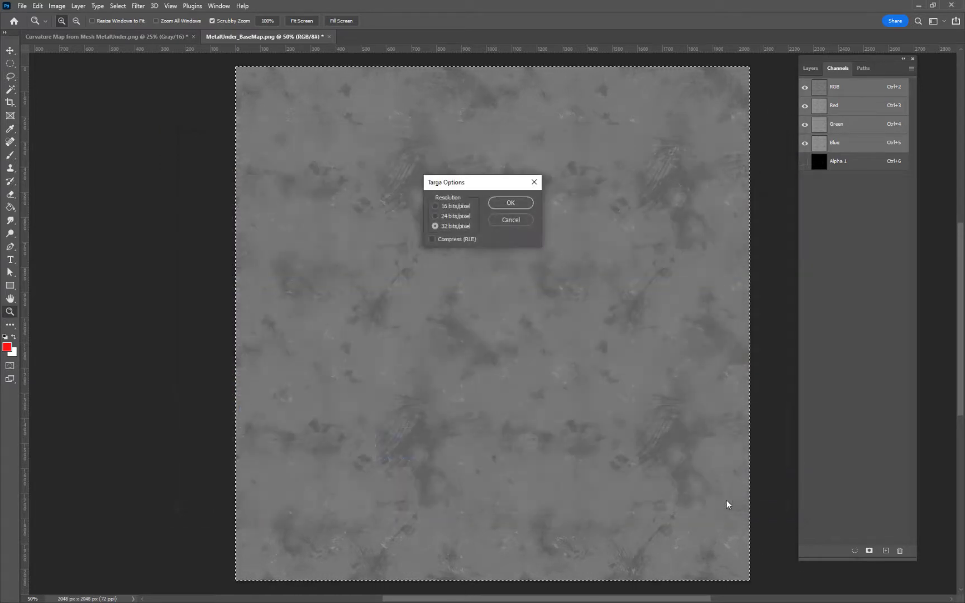
left_click(510, 203)
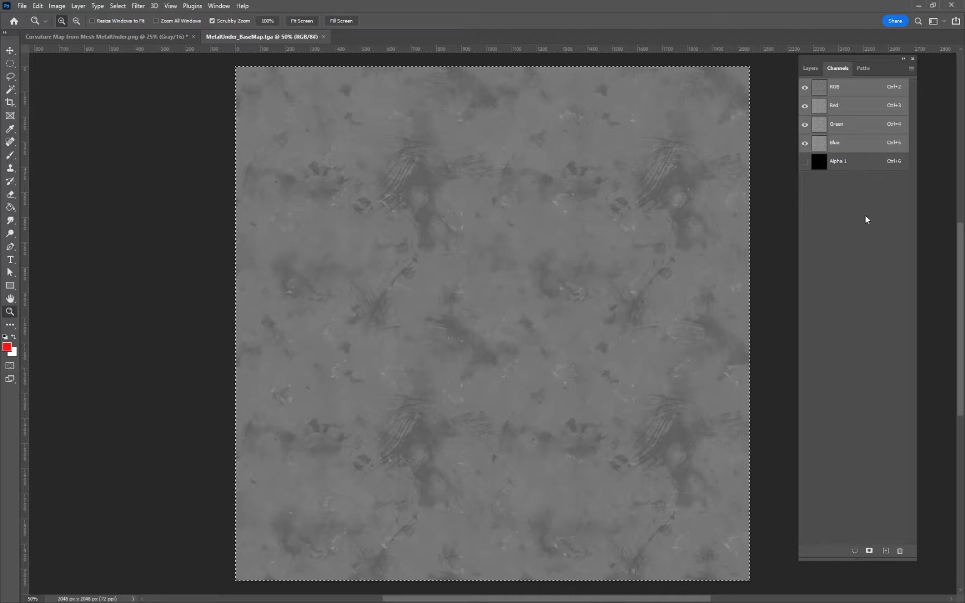
left_click(830, 162)
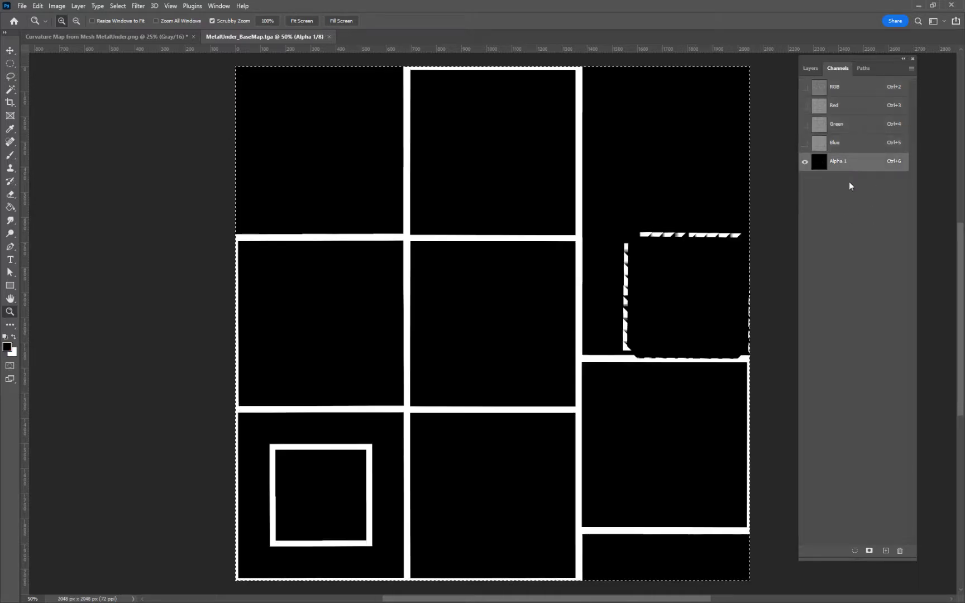
left_click(843, 87)
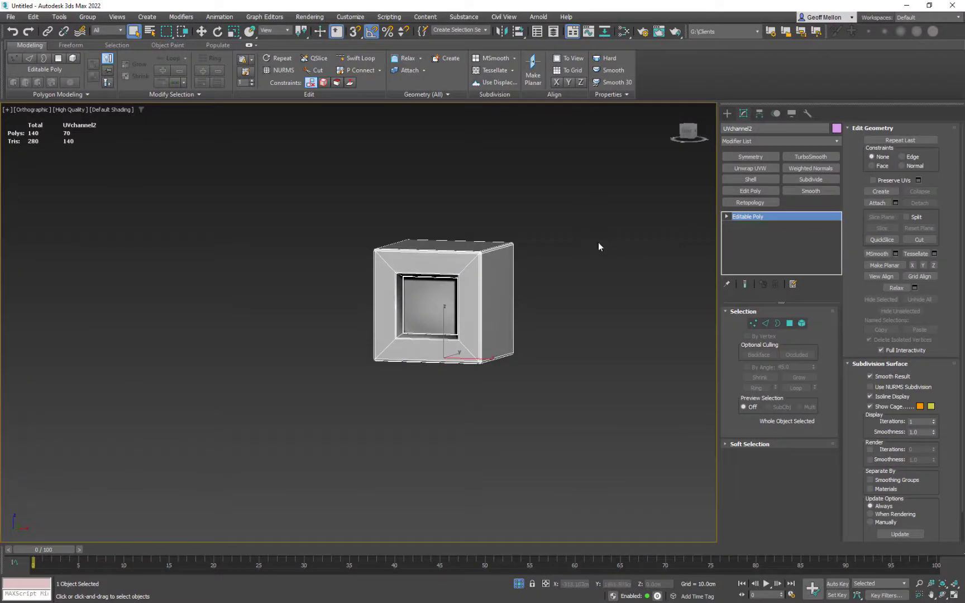
right_click(596, 240)
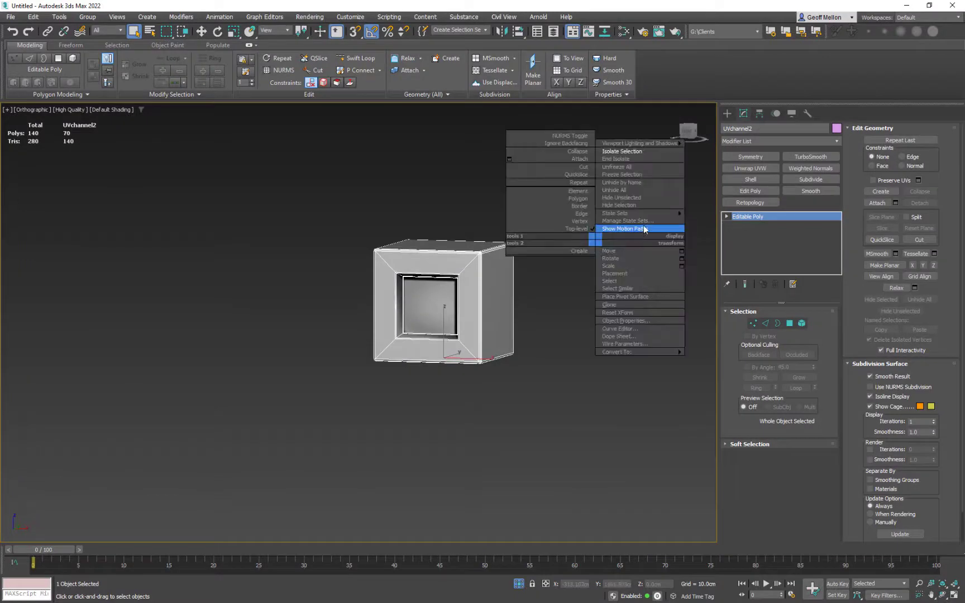
left_click(633, 205)
right_click(434, 247)
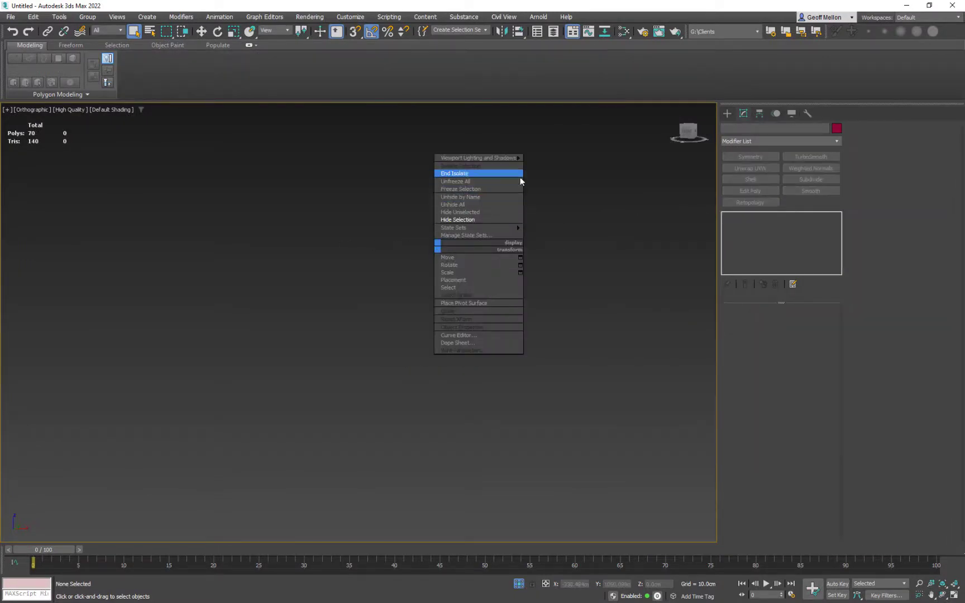
key("ctrl+z")
Step: End the isolation of the box and make EdgeBoxLecture the selected object in the scene
right_click(608, 259)
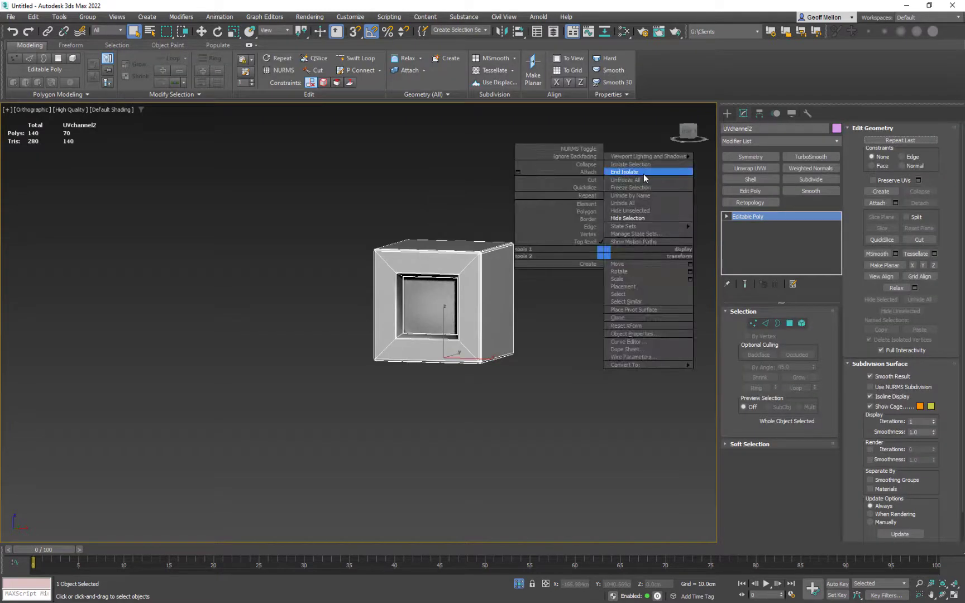
left_click(643, 163)
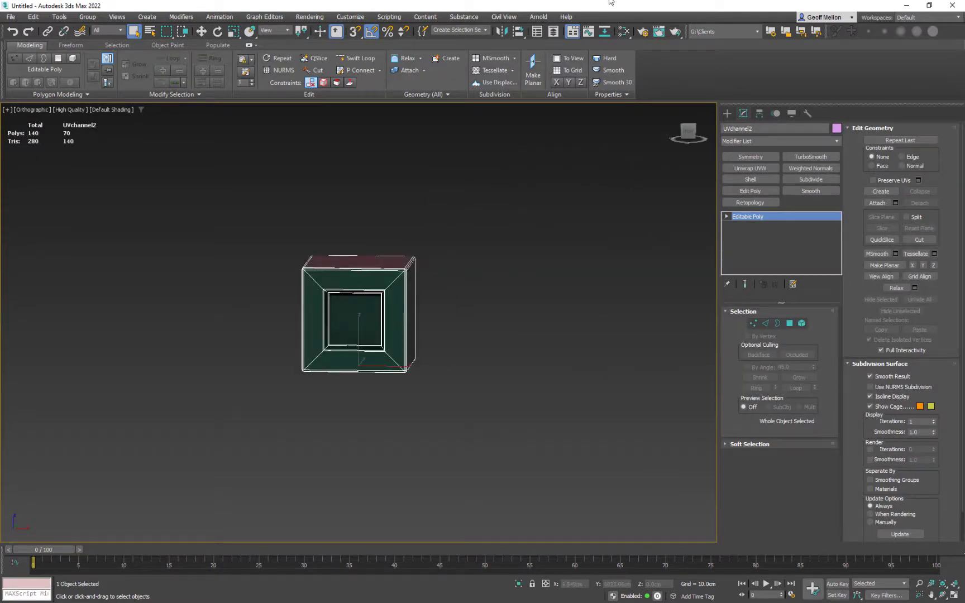
left_click(553, 31)
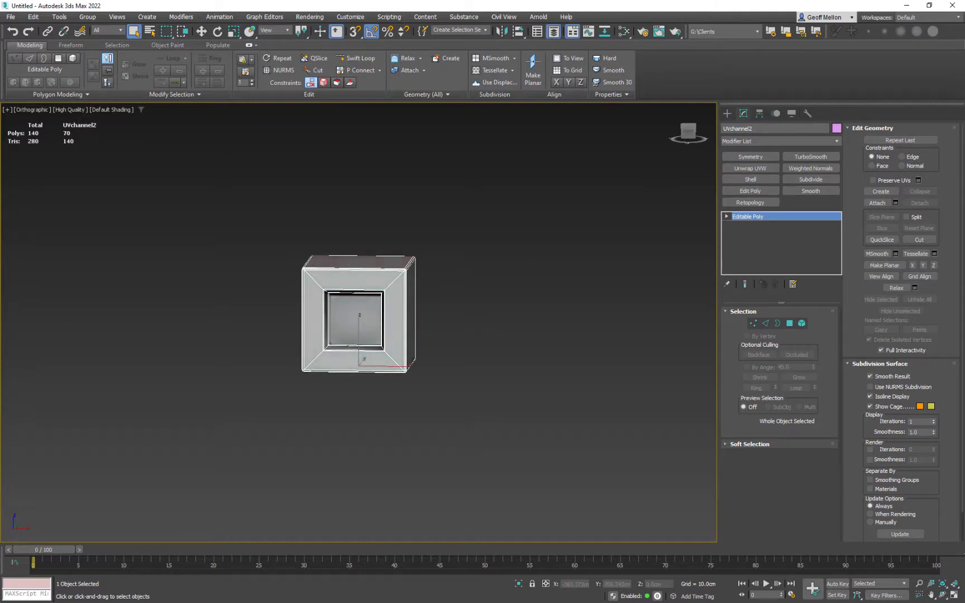
left_click(314, 444)
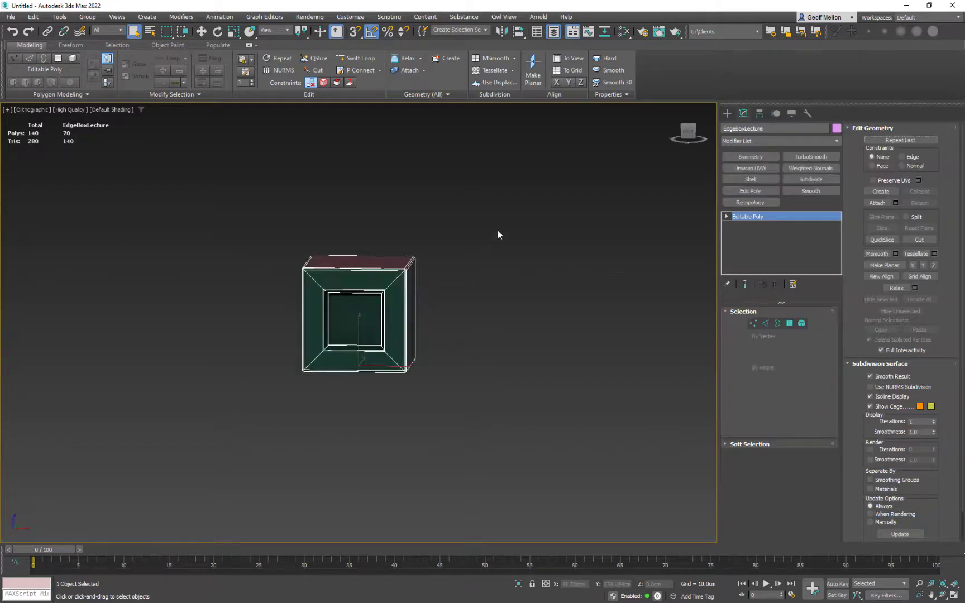
left_click_drag(514, 193, 254, 465)
middle_click_drag(255, 465, 324, 257, "alt")
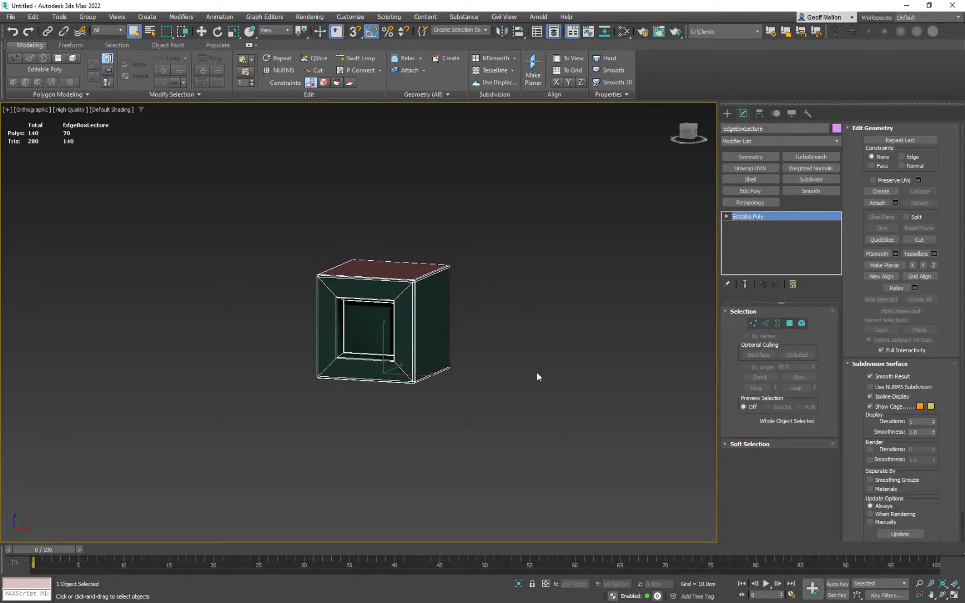
middle_click_drag(396, 298, 401, 301)
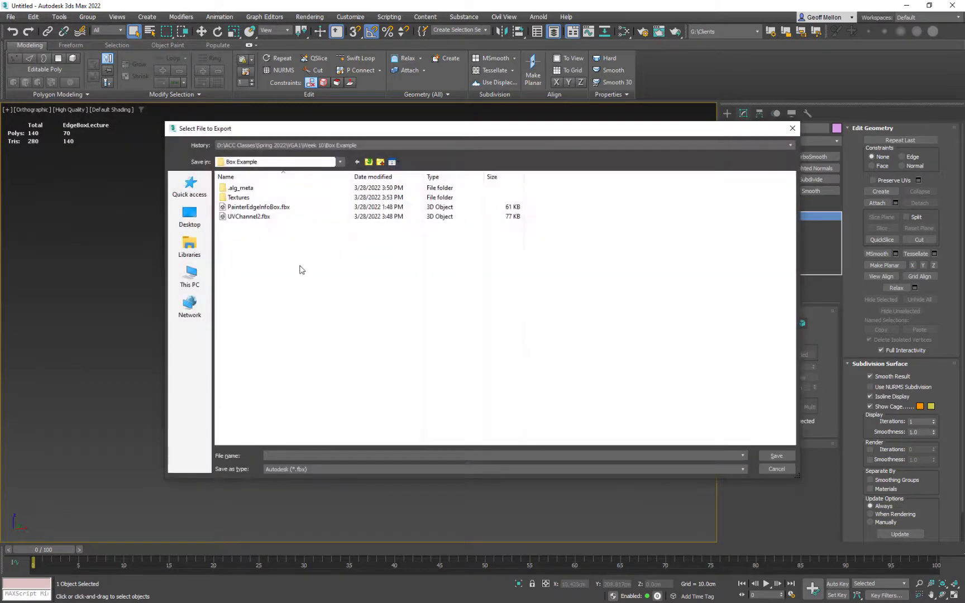
Step: Export the selected box as FBX to the Class_ExampleLayered folder, overwriting the existing EdgeWareBox.fbx
left_click(273, 162)
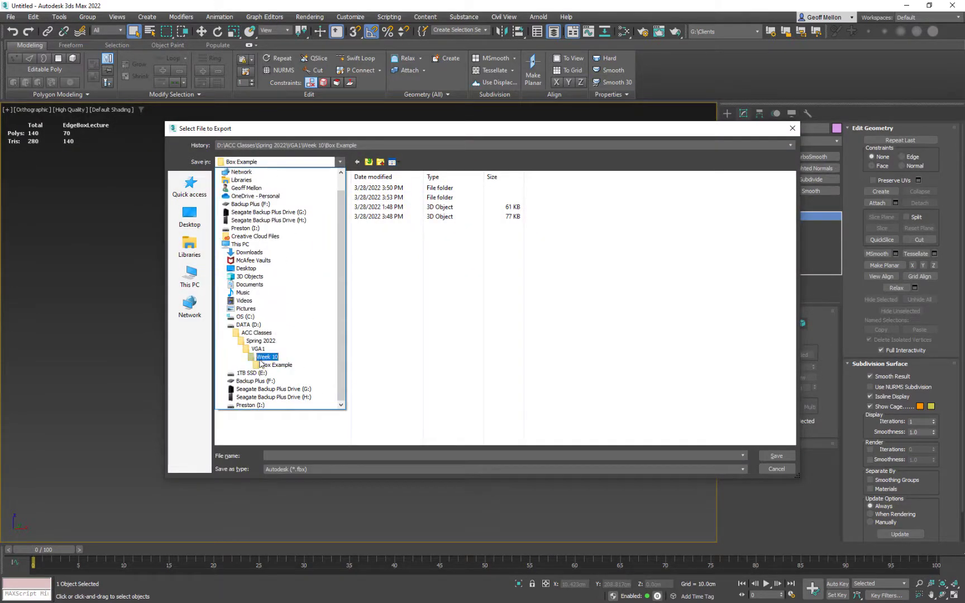
double_click(503, 308)
mouse_move(559, 328)
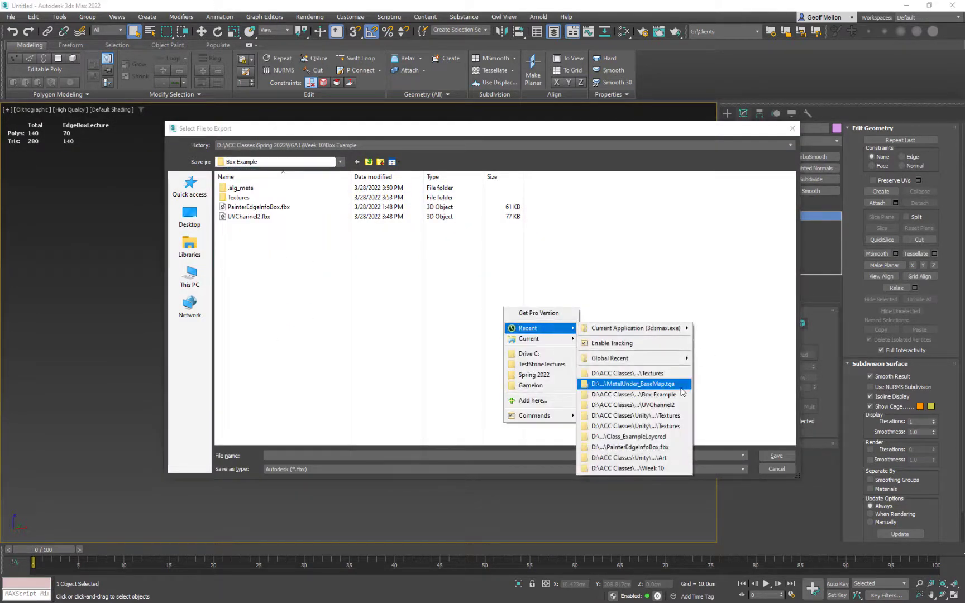
left_click(673, 417)
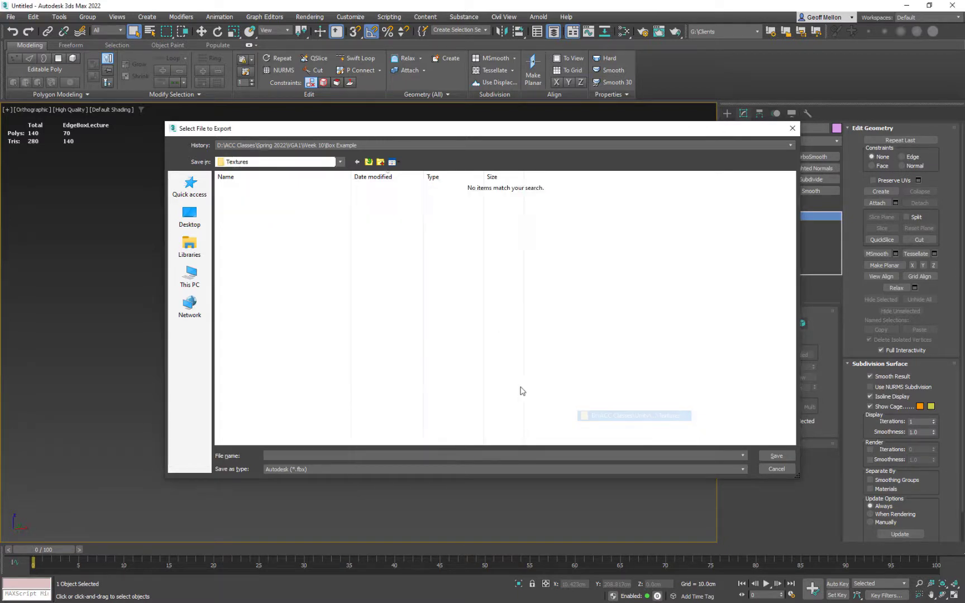
left_click(369, 162)
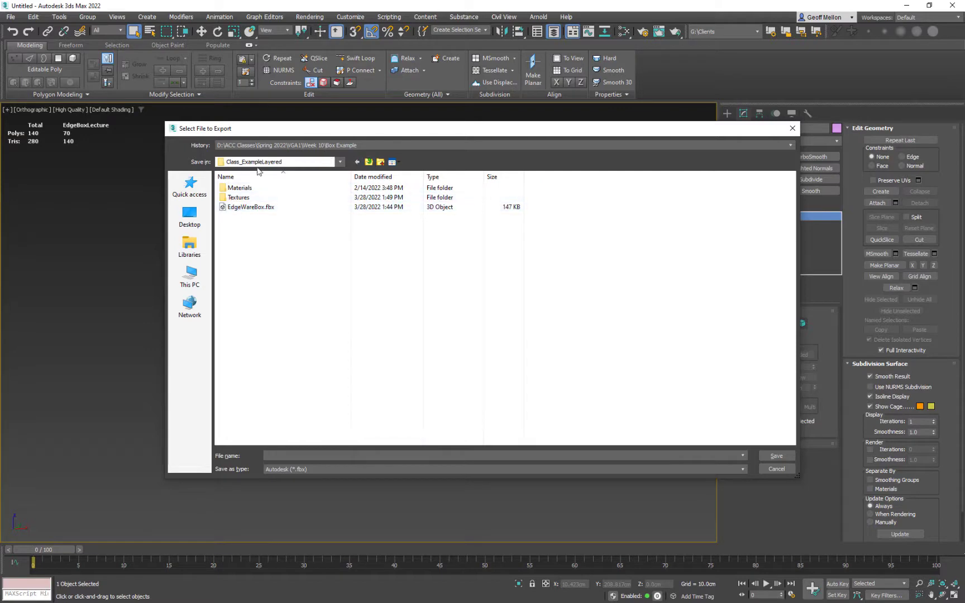
left_click(243, 208)
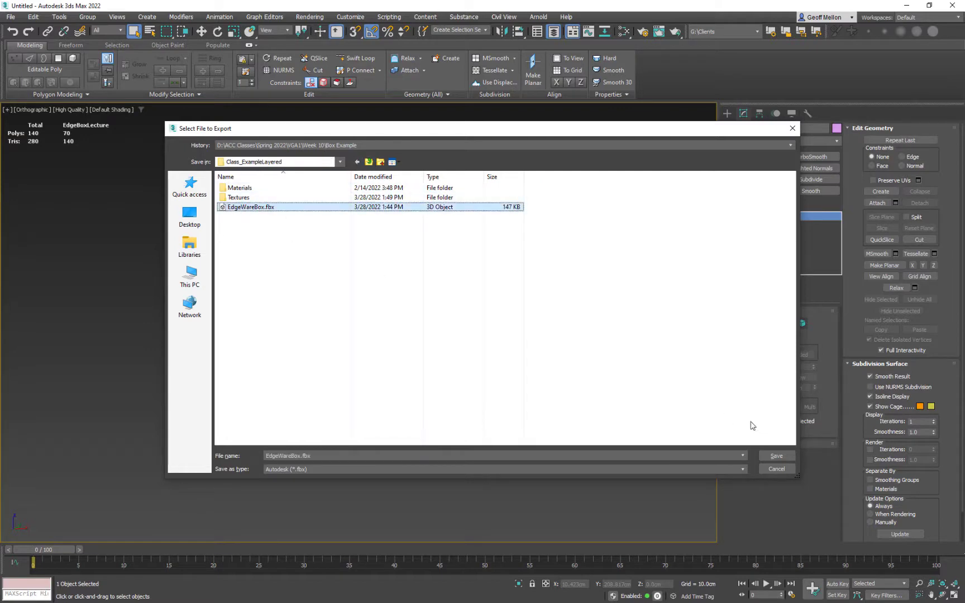
left_click(776, 456)
left_click(543, 326)
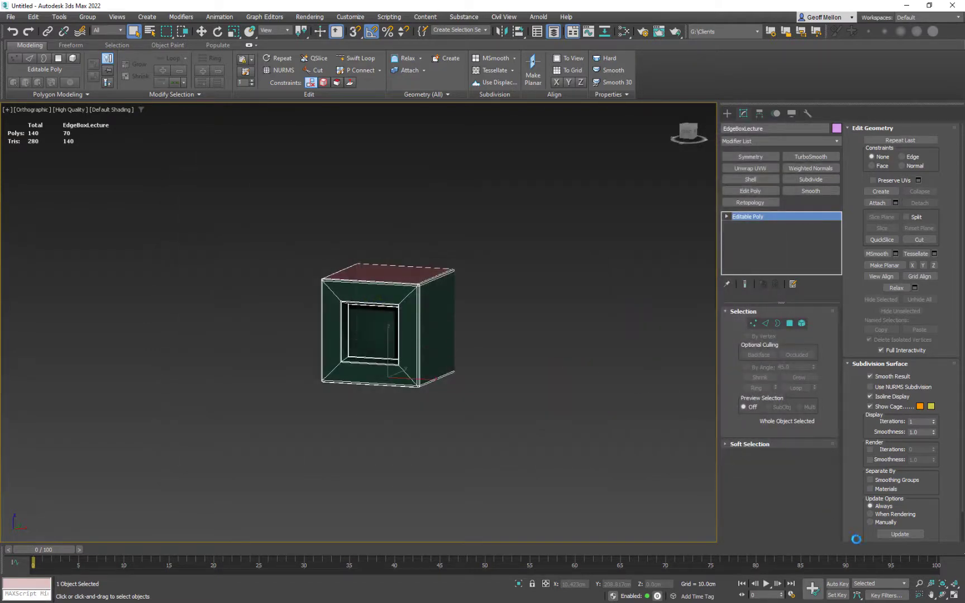
left_click(515, 419)
Step: Switch to Unity and open the Class_ExampleLayered folder in the project's Art assets
key("alt+Tab")
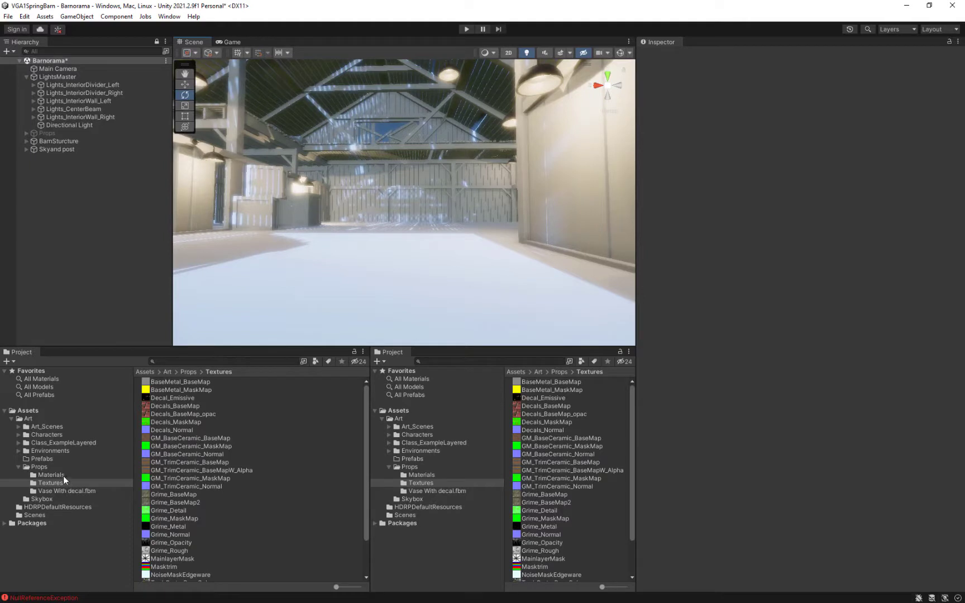
left_click(19, 467)
left_click(35, 442)
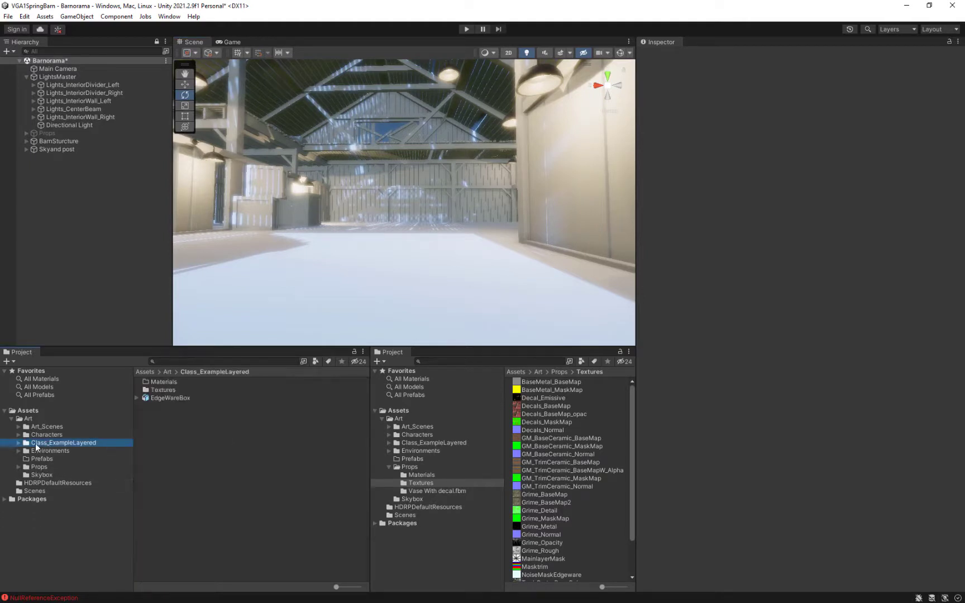
left_click(17, 442)
Step: Set the EdgeWareBox model's material import to Use External Materials (Legacy) with naming From Model's Material, and apply it
left_click(157, 397)
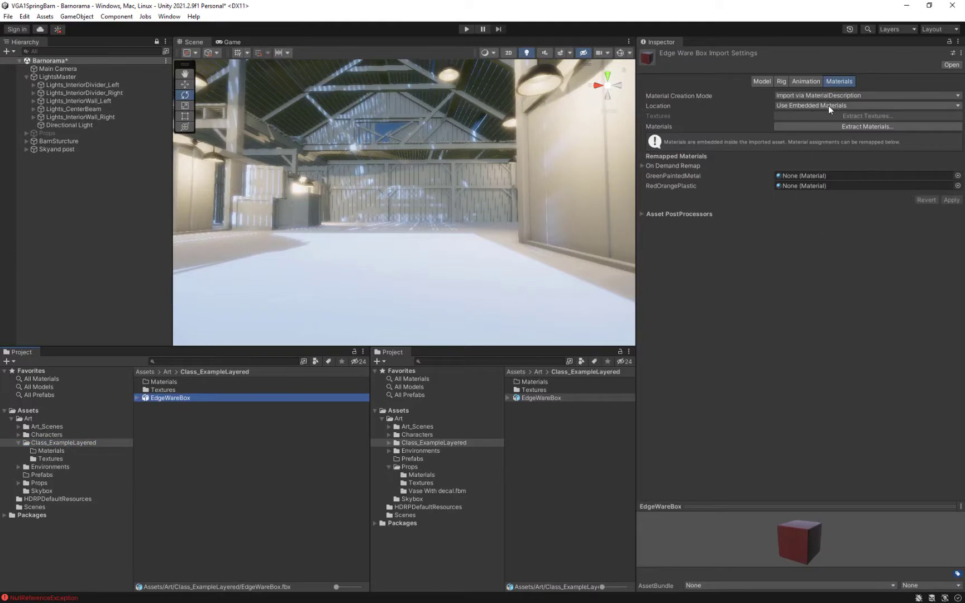
left_click(829, 105)
left_click(830, 115)
left_click(832, 98)
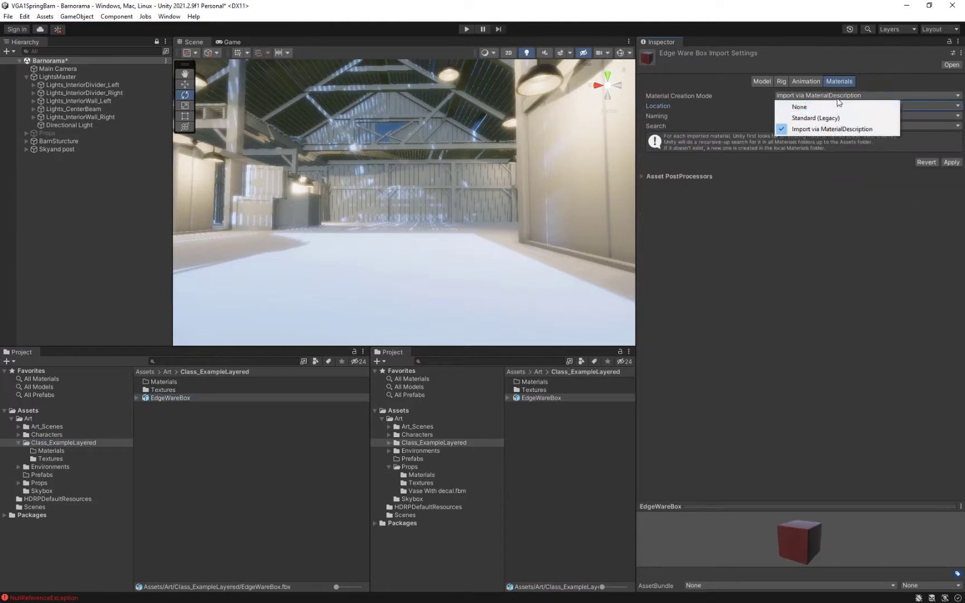
key("Escape")
left_click(831, 115)
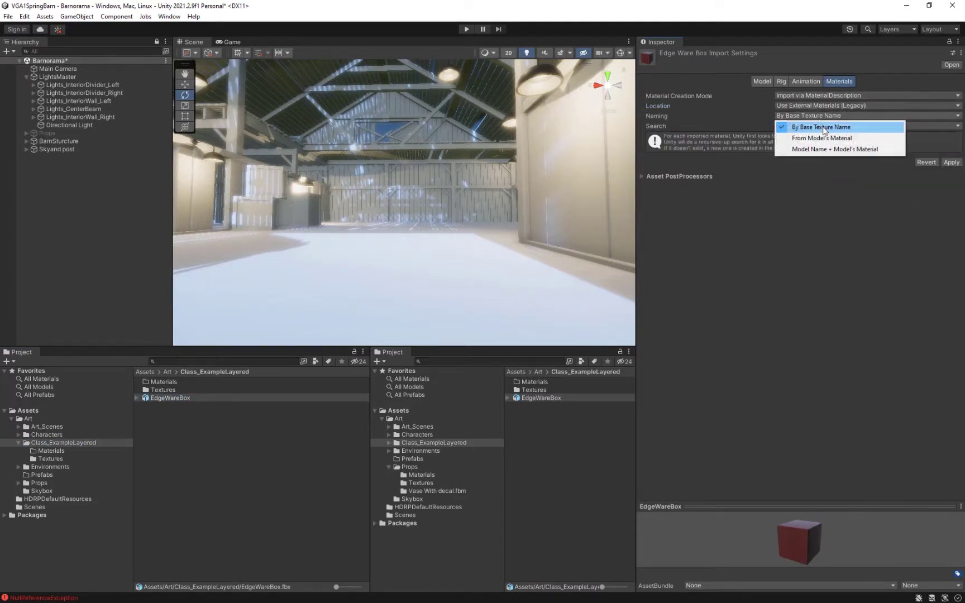
left_click(810, 137)
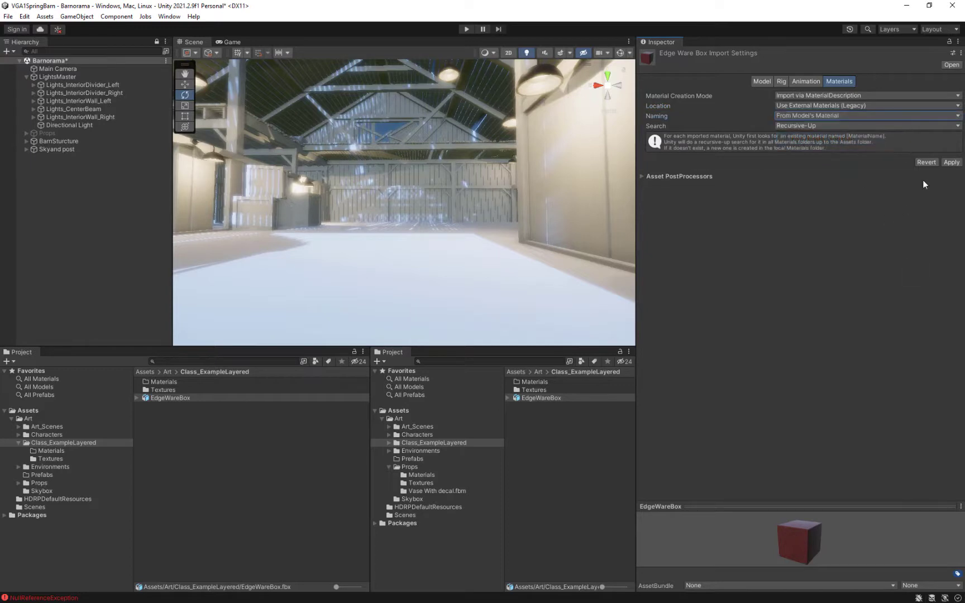
left_click(951, 162)
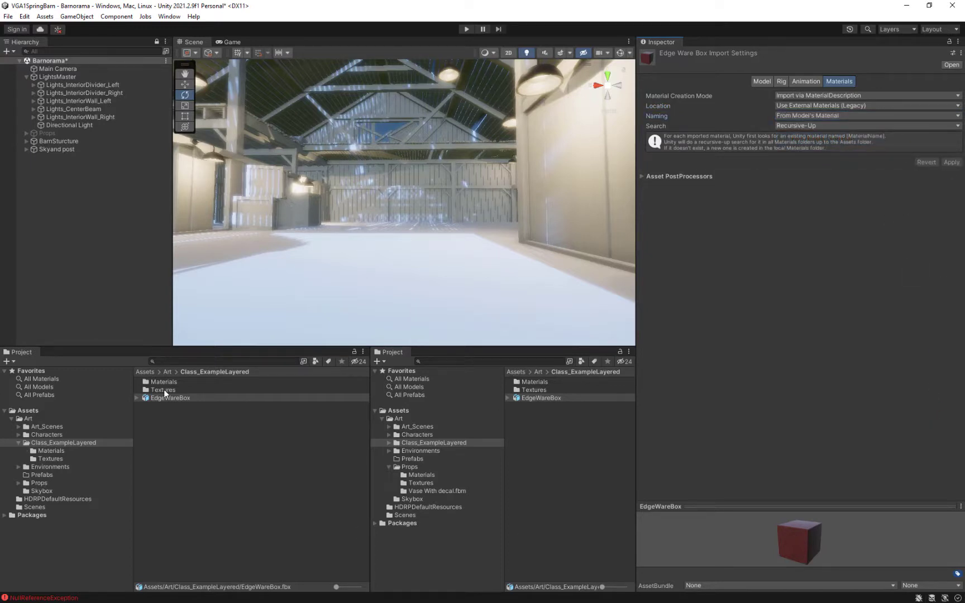
Step: Place the EdgeWareBox model in the Barnorama scene
left_click(137, 398)
left_click(137, 398)
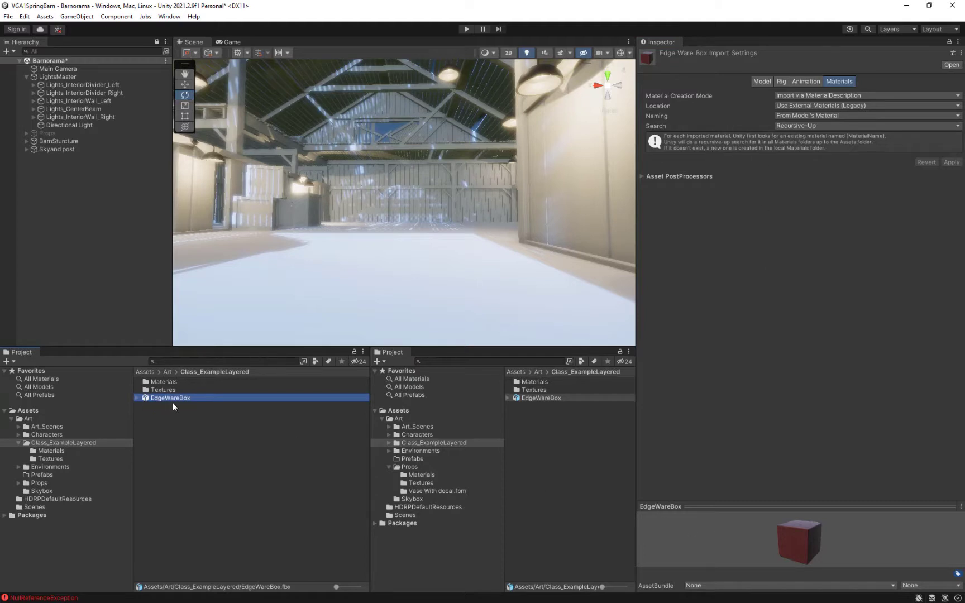
left_click_drag(172, 403, 114, 253)
right_click_drag(402, 166, 413, 184)
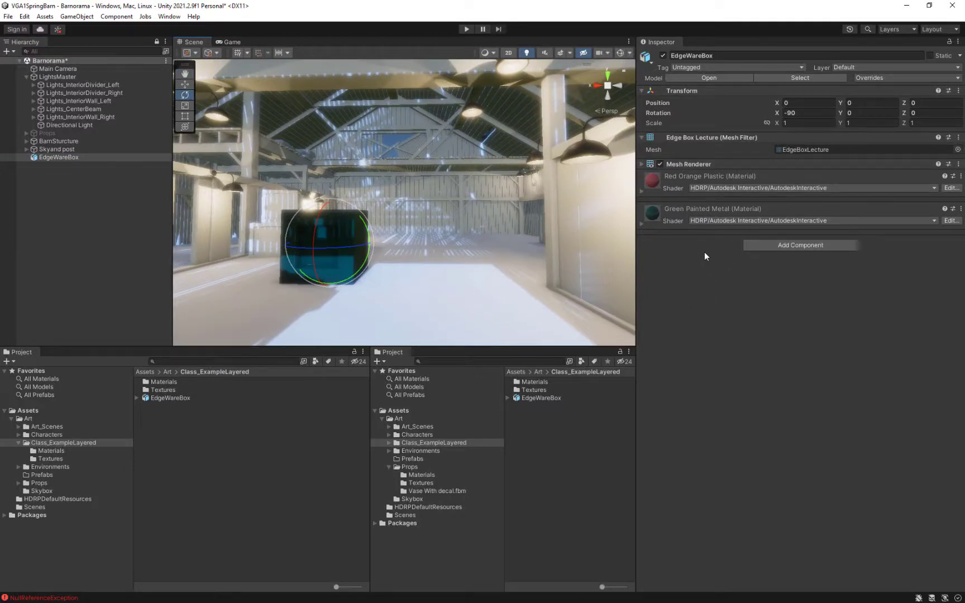
Step: Change the shader of both box materials, Red Orange Plastic and Green Painted Metal, to HDRP/LayeredLit
left_click(828, 188)
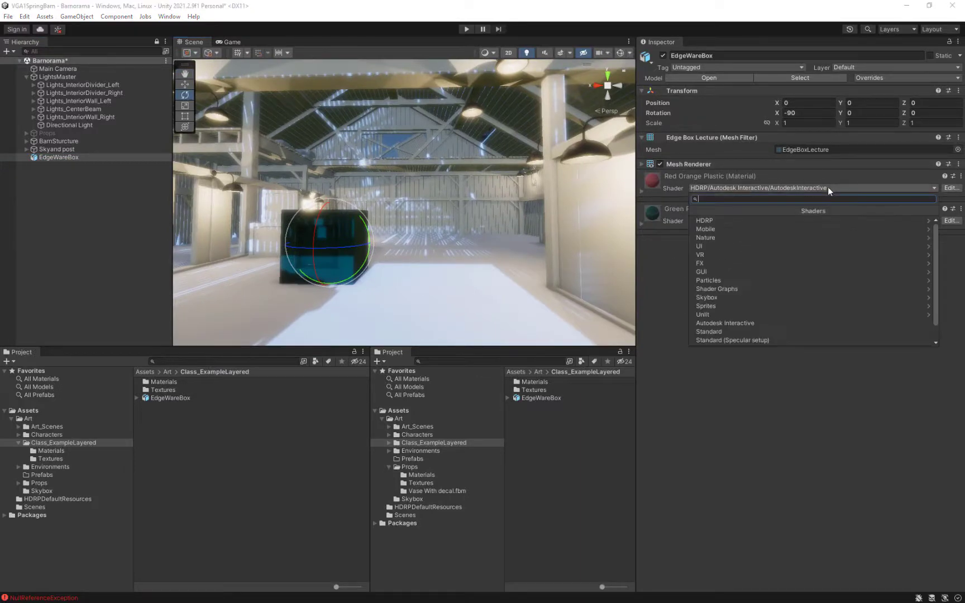
left_click(712, 221)
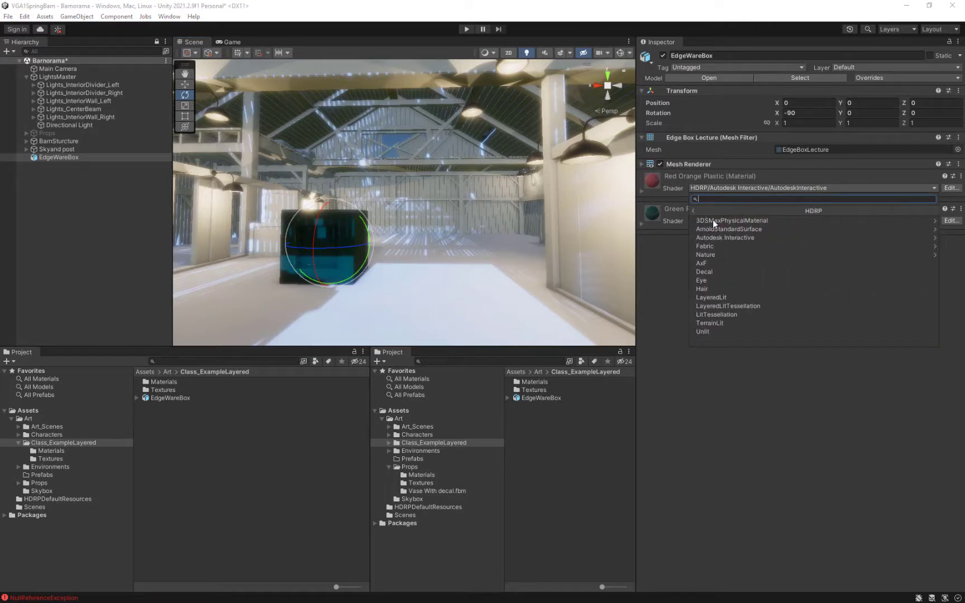
left_click(728, 297)
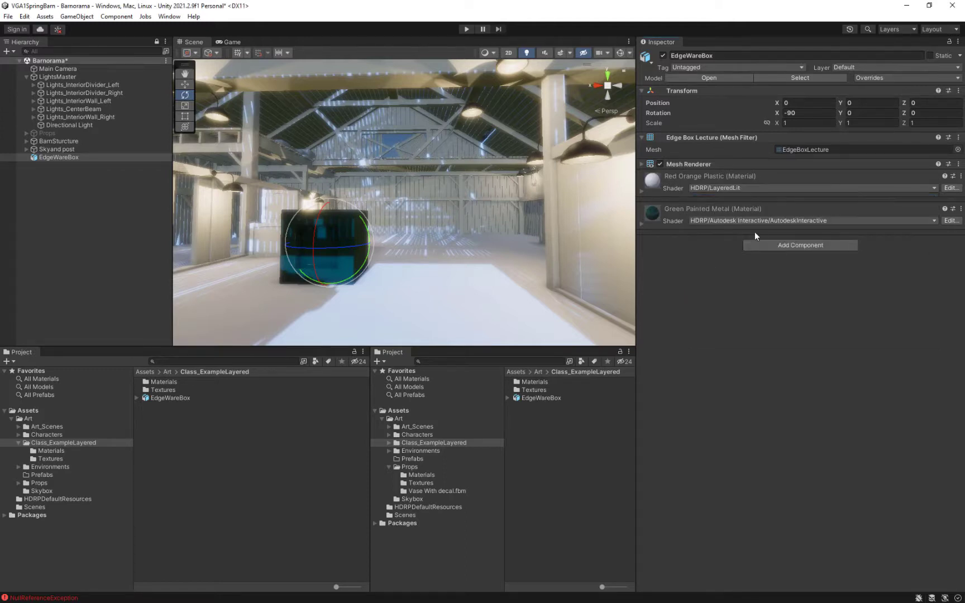
left_click(754, 220)
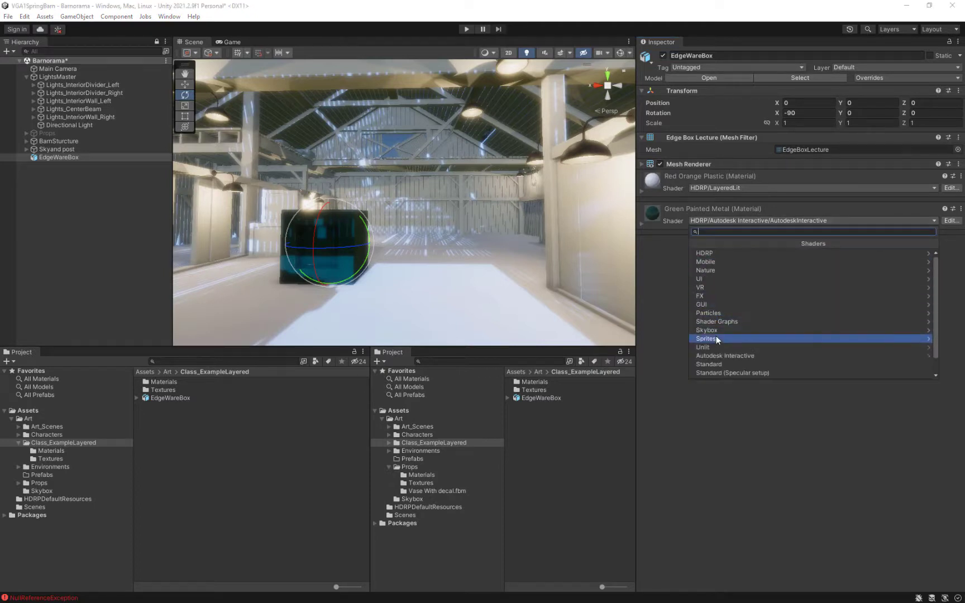
left_click(712, 255)
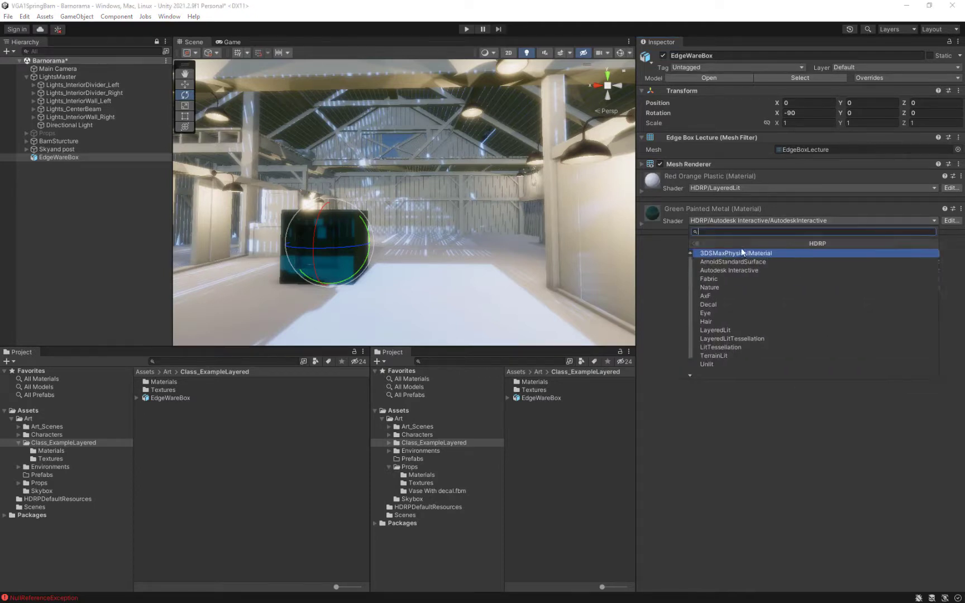
left_click(734, 330)
Step: Expand the Red Orange Plastic material's settings and examine the inputs of its Main layer and Layer 1
right_click_drag(381, 234, 462, 240)
scroll(464, 240, "up", 3)
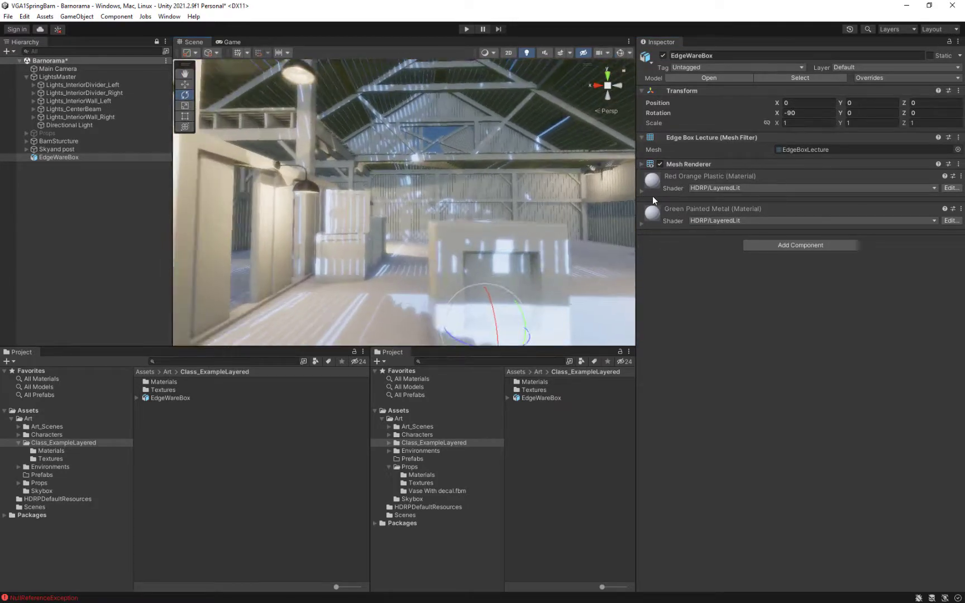
left_click(642, 191)
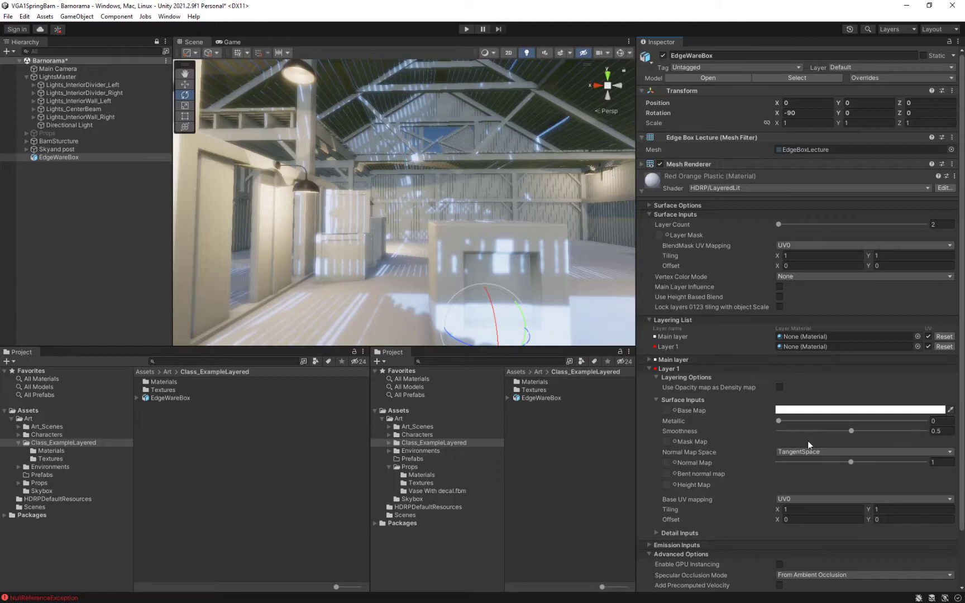
scroll(748, 475, "down", 2)
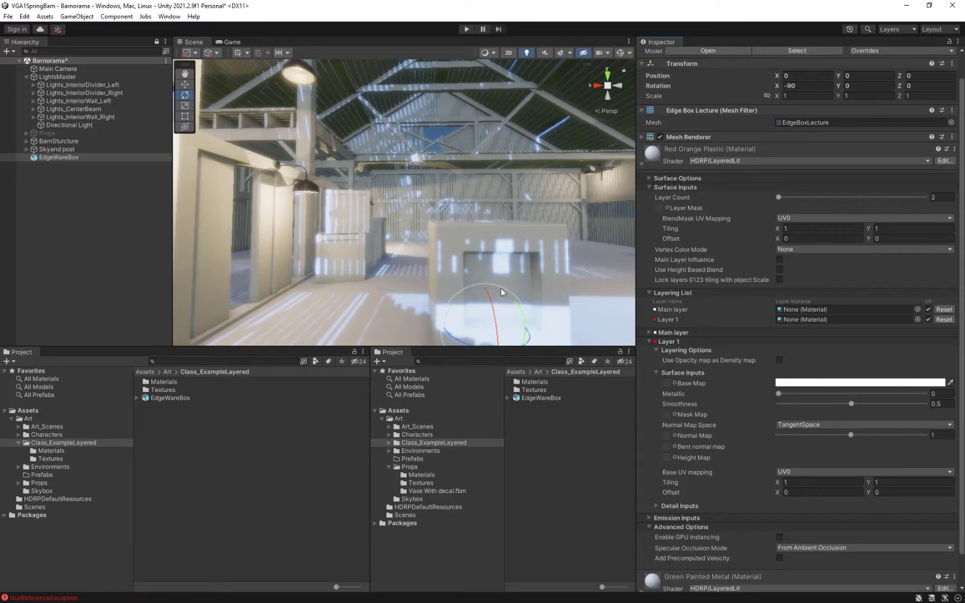
scroll(716, 396, "down", 2)
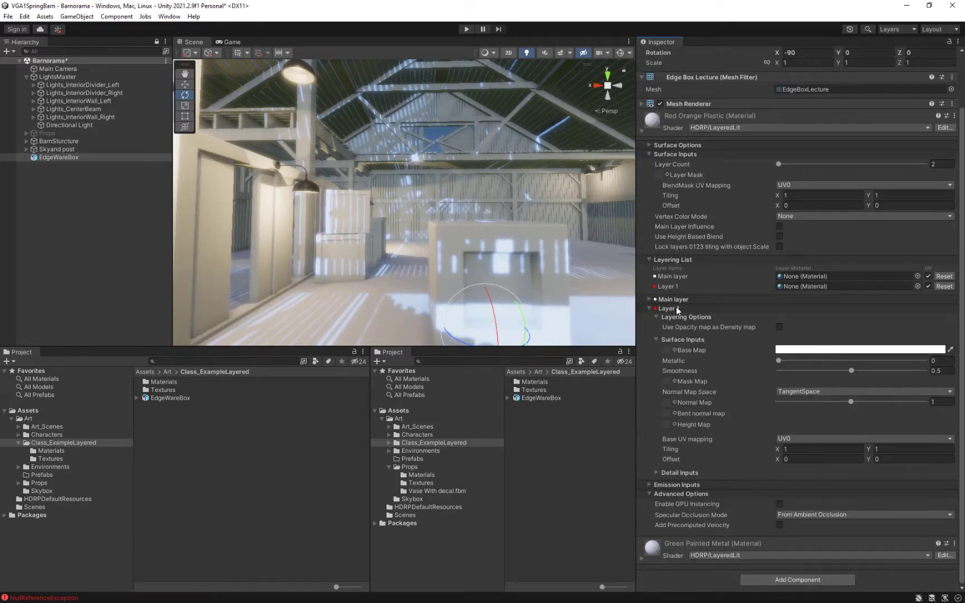
left_click(647, 299)
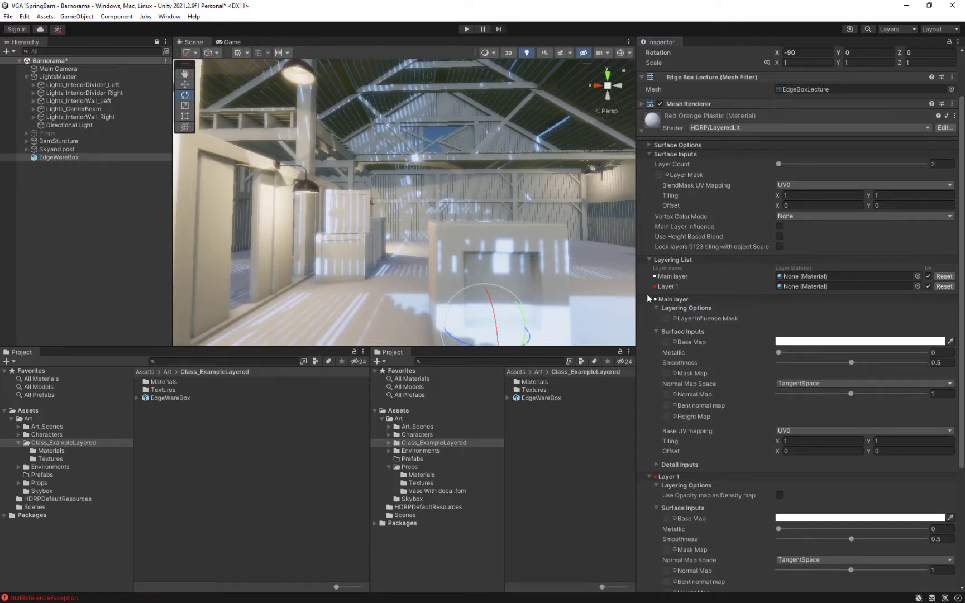
left_click(649, 298)
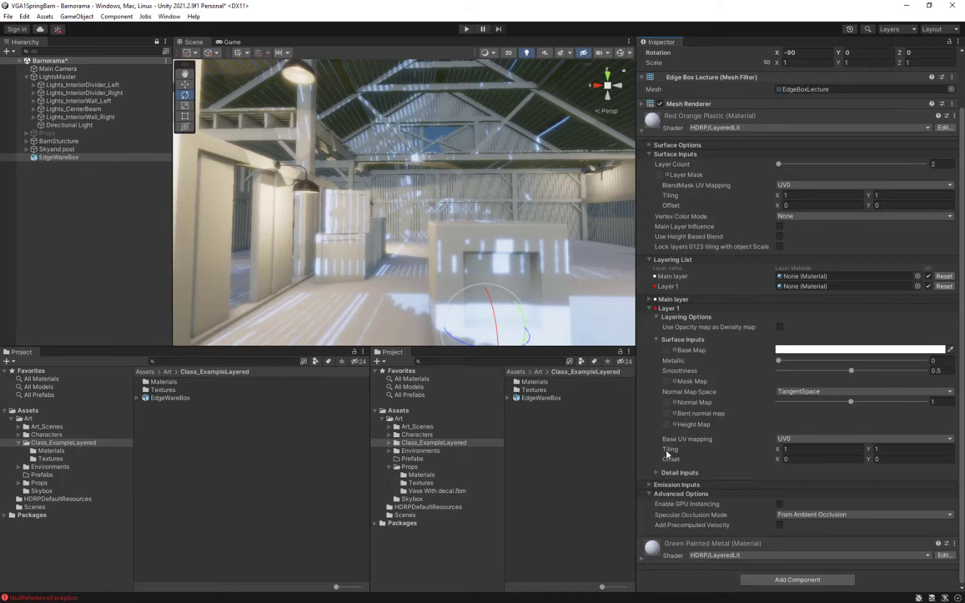
left_click(649, 299)
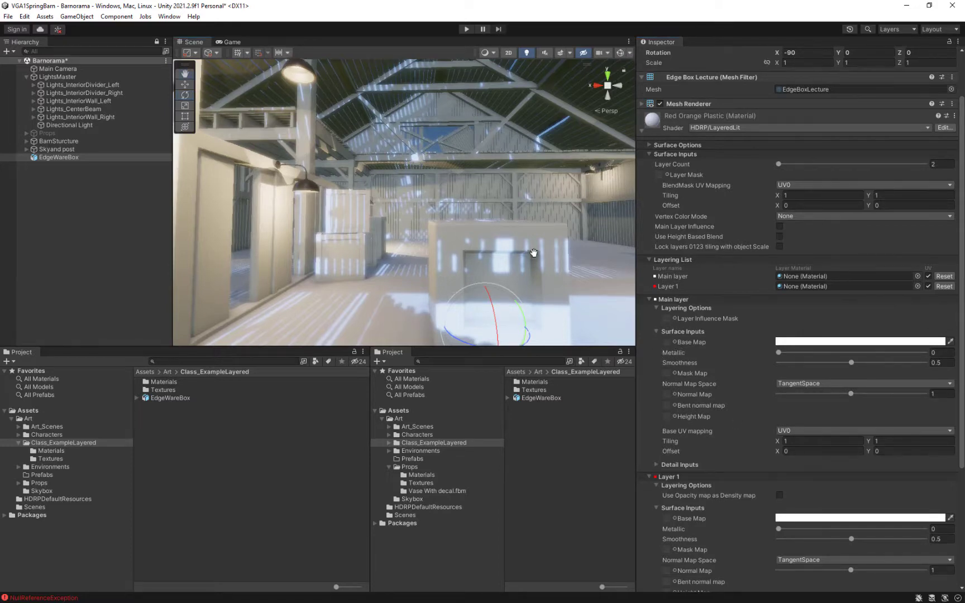
Step: Show the Textures folder's contents in the second Project browser and lock the Inspector on the EdgeWareBox
right_click_drag(480, 229, 529, 229)
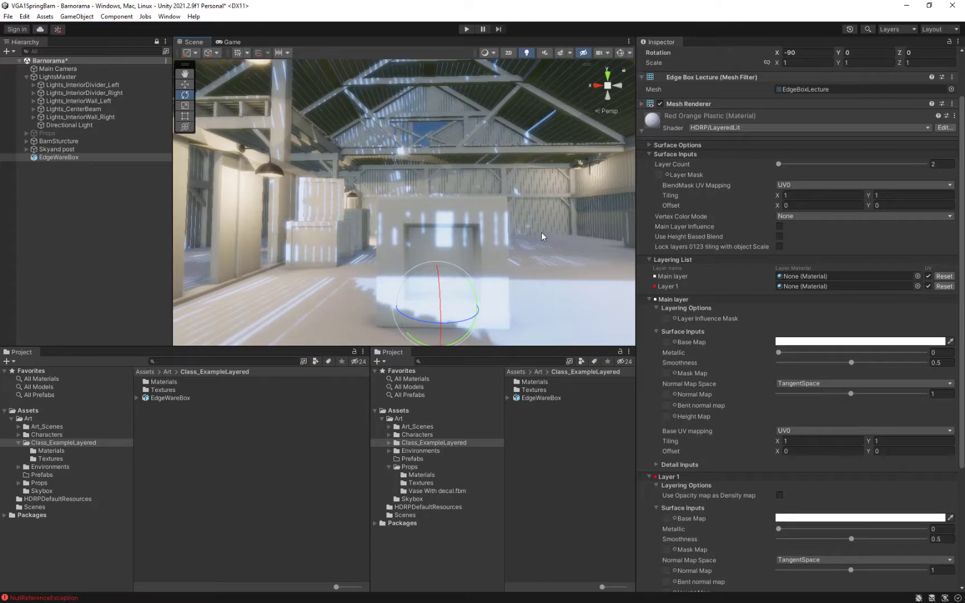
double_click(534, 390)
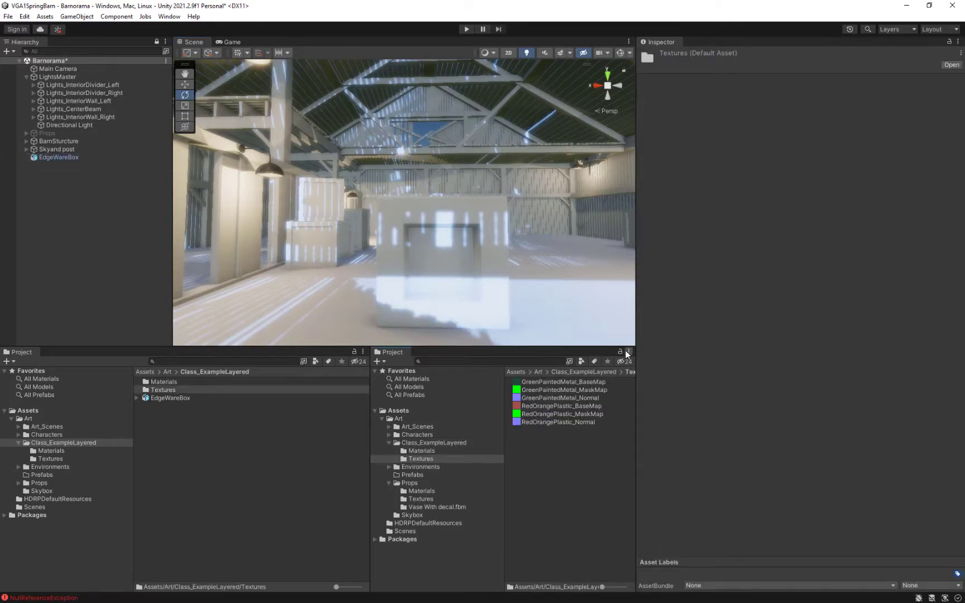
left_click(505, 286)
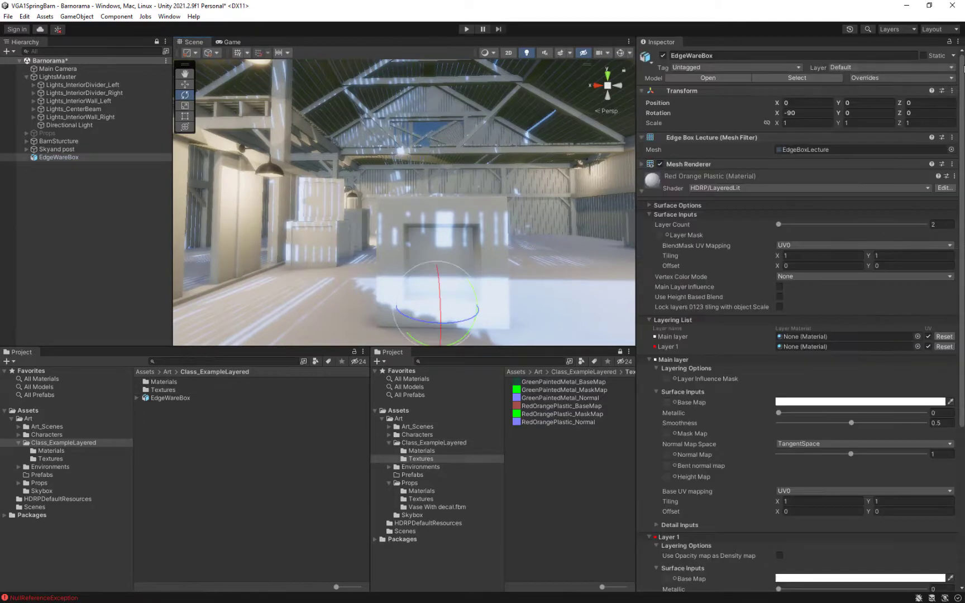
left_click(949, 41)
Step: Collapse the Red Orange Plastic material's Surface Options, Surface Inputs, Layering List, Layer 1 and Advanced Options, leaving Main layer expanded
scroll(829, 310, "down", 1)
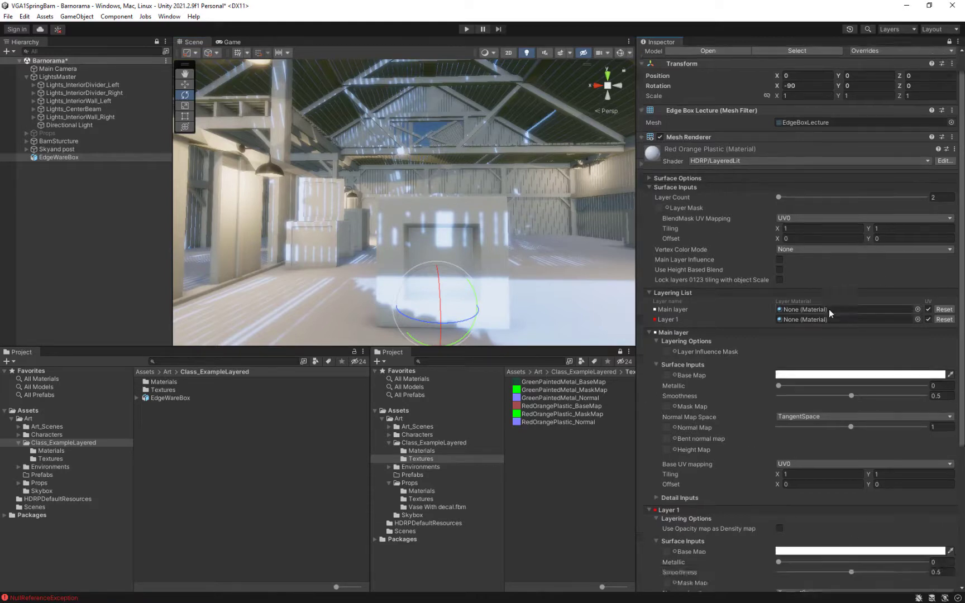
scroll(828, 309, "down", 4)
left_click(649, 402)
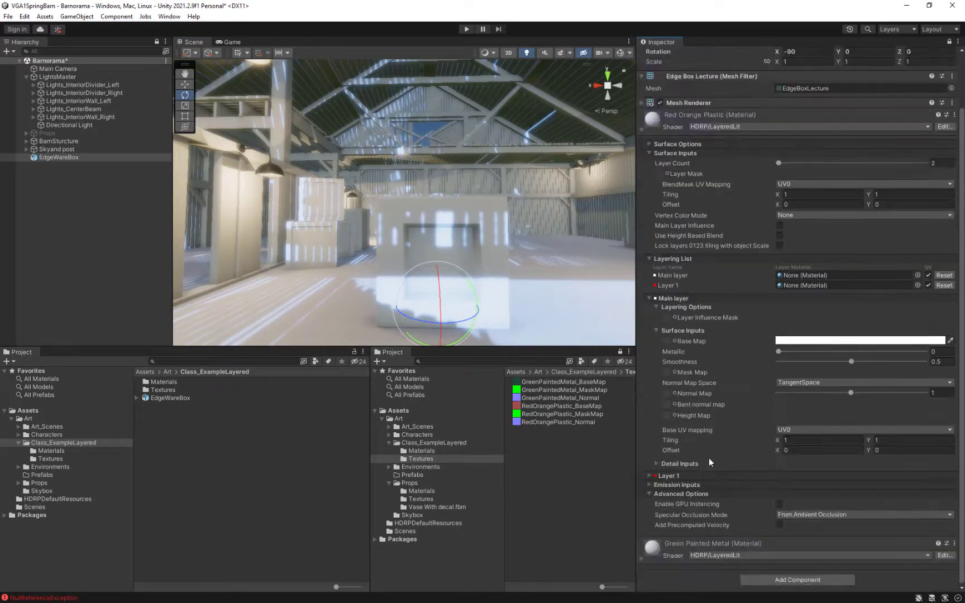
left_click(650, 493)
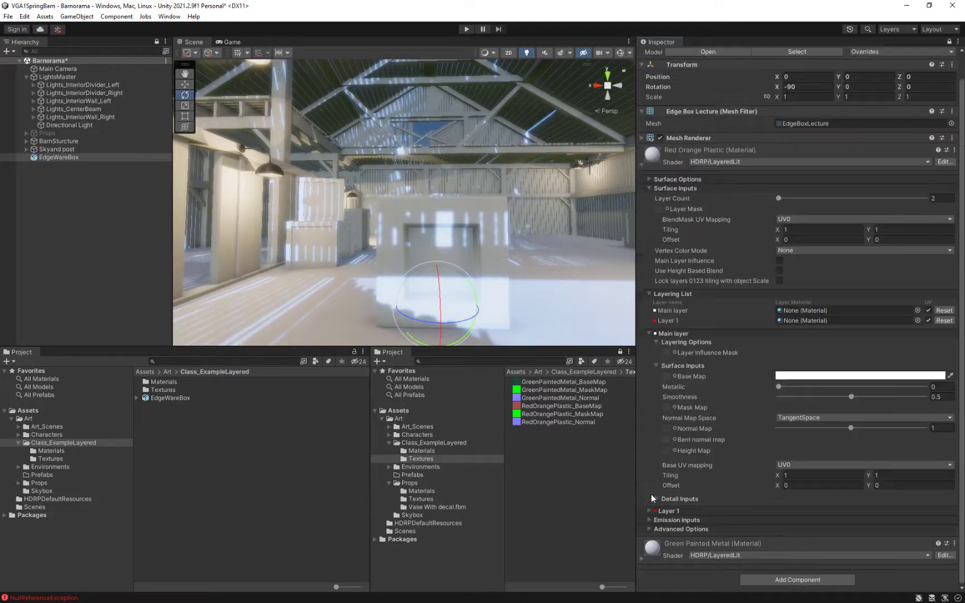
left_click(648, 334)
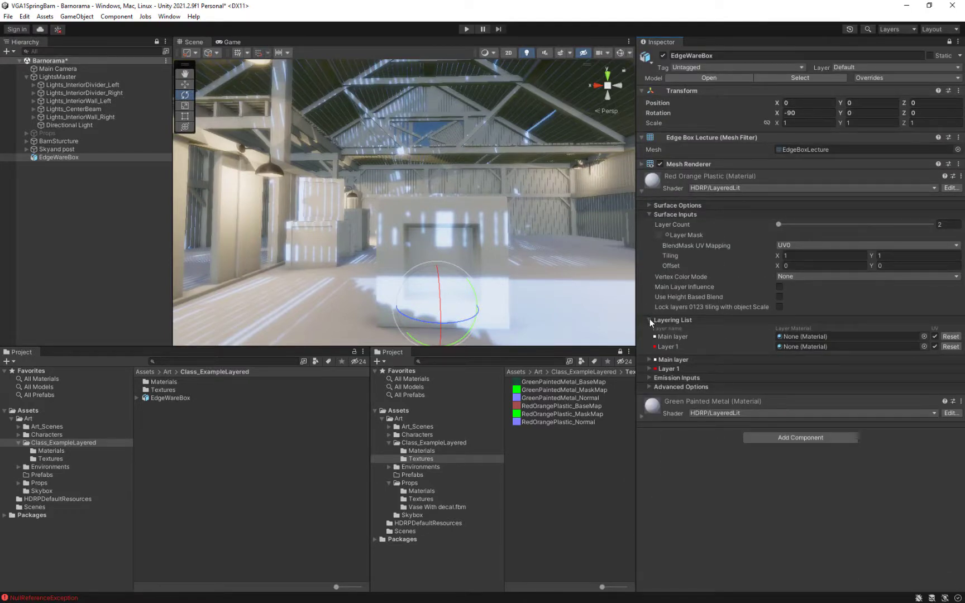
left_click(649, 320)
left_click(648, 330)
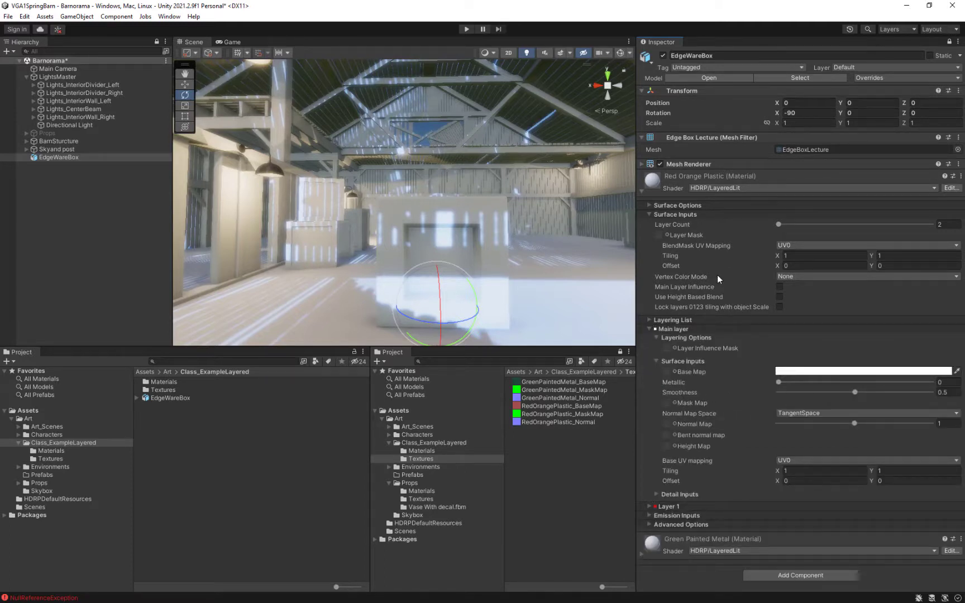
mouse_move(718, 276)
left_click(650, 213)
left_click(649, 205)
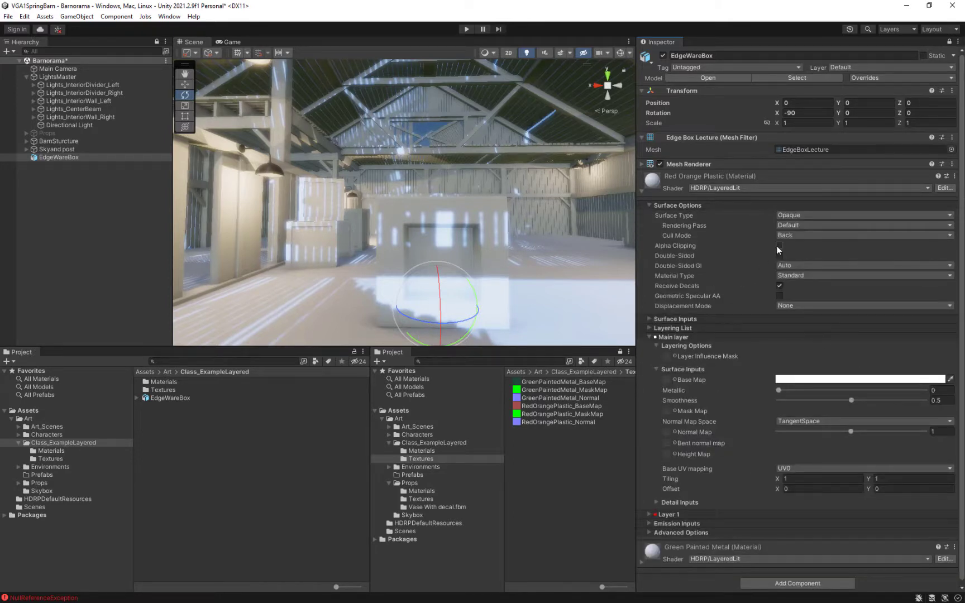
left_click(650, 206)
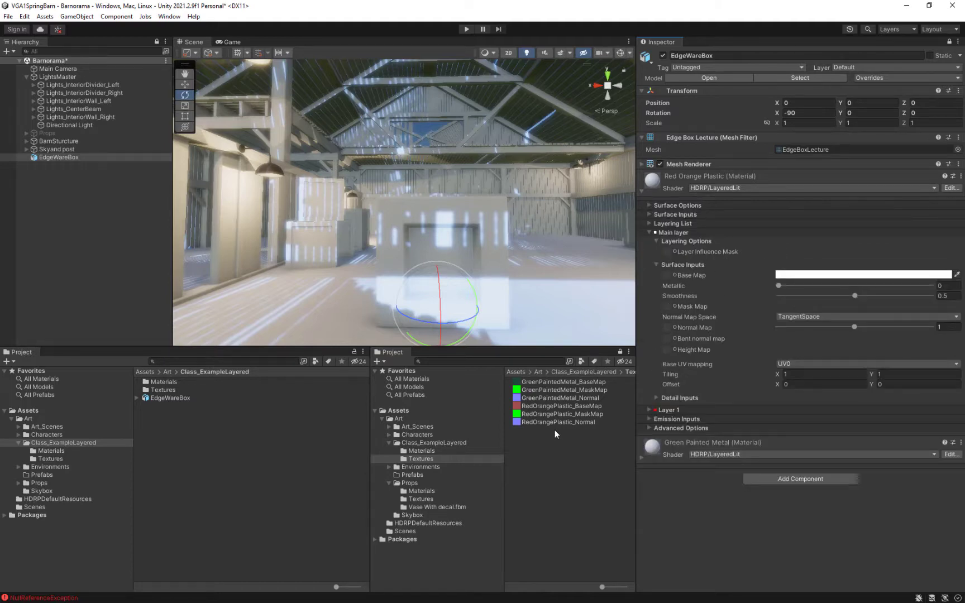
Step: Assign RedOrangePlastic_BaseMap, RedOrangePlastic_MaskMap and RedOrangePlastic_Normal to the Main layer's Base, Mask and Normal Map inputs, and collapse the layer
left_click_drag(545, 406, 667, 276)
left_click_drag(516, 414, 673, 314)
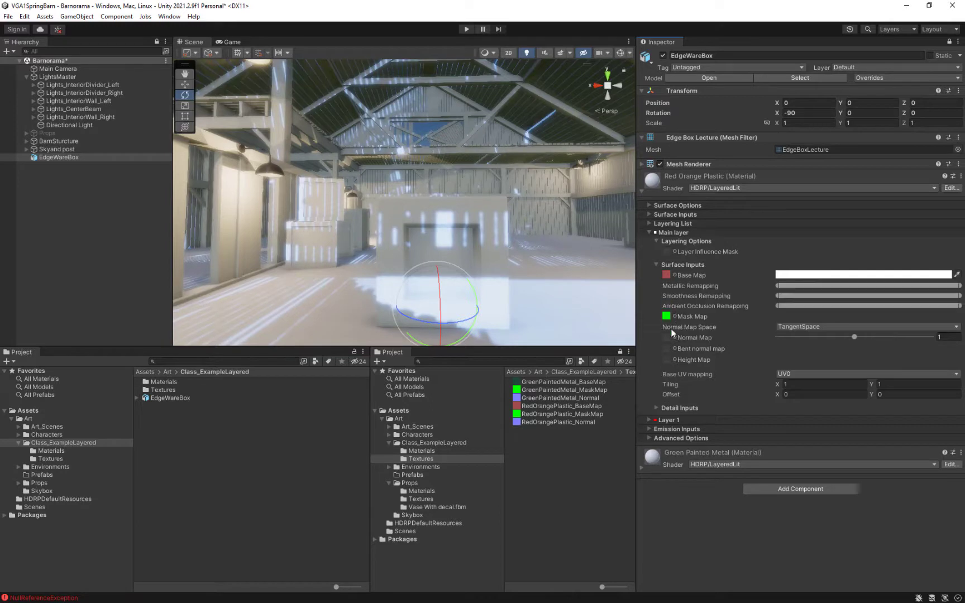
left_click_drag(525, 422, 669, 342)
left_click(650, 232)
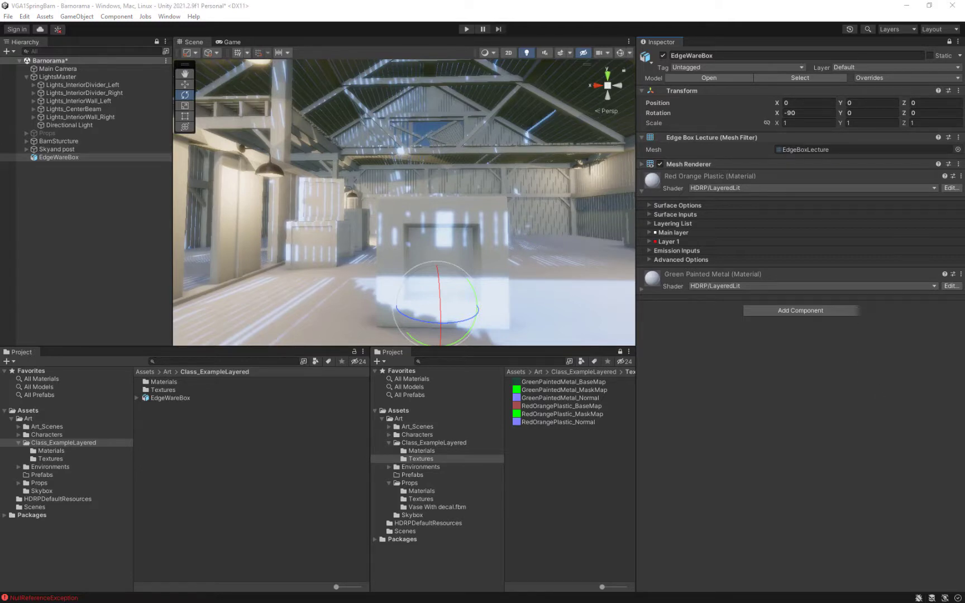
Step: Import MetalUnder_BaseMap into the Textures folder and check its alpha channel in an enlarged preview
left_click_drag(613, 395, 573, 481)
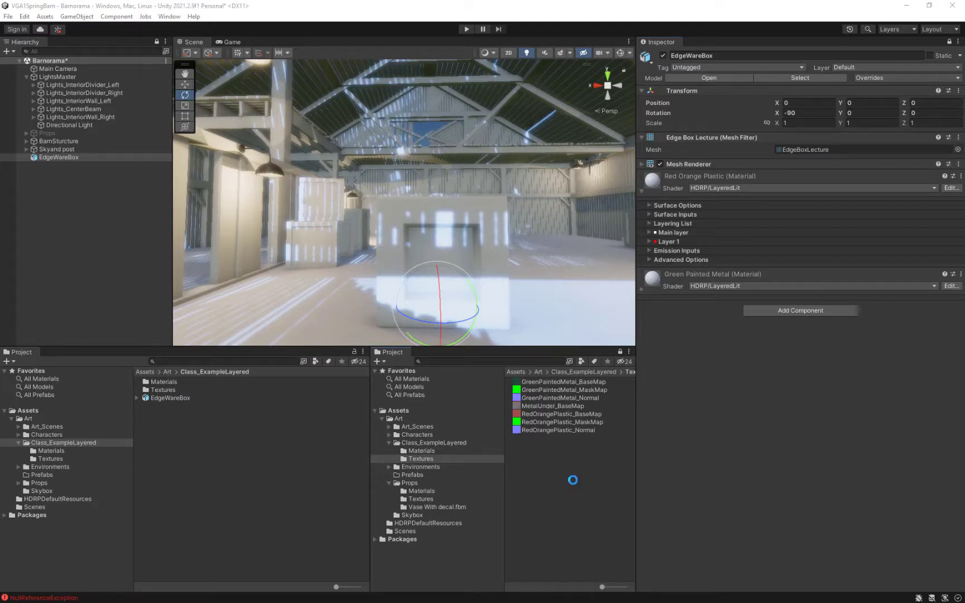
left_click(542, 405)
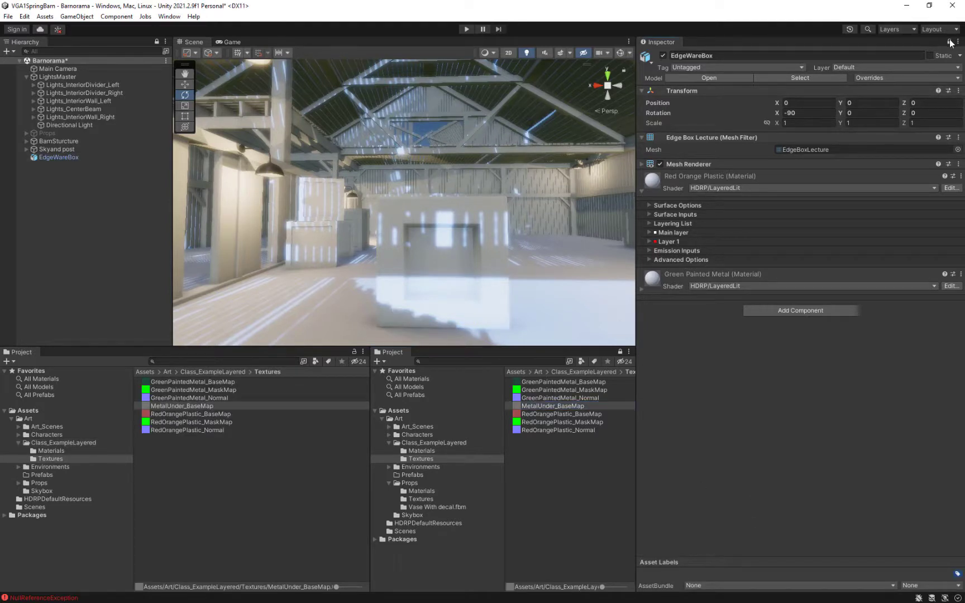
left_click_drag(741, 506, 533, 274)
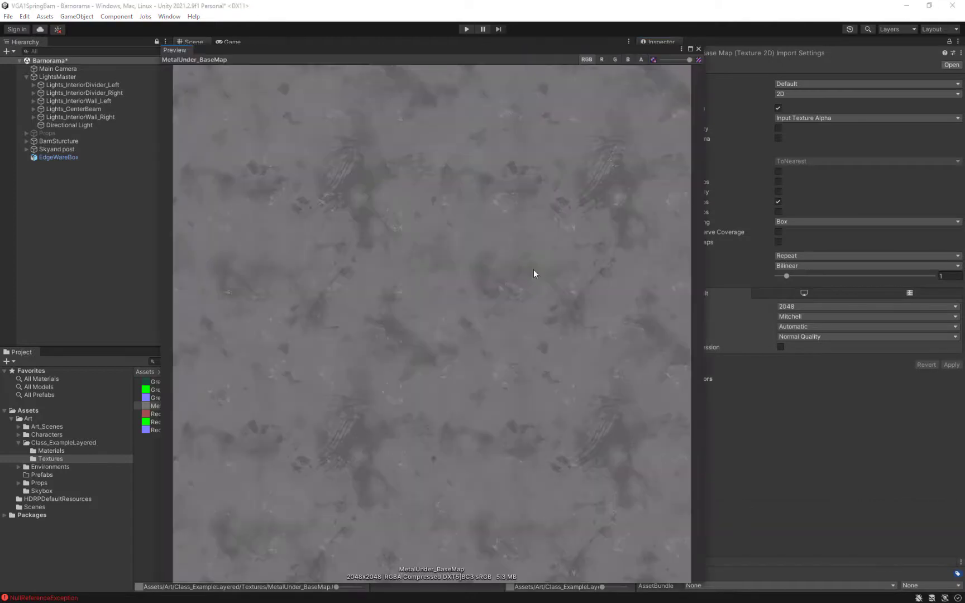
left_click(640, 59)
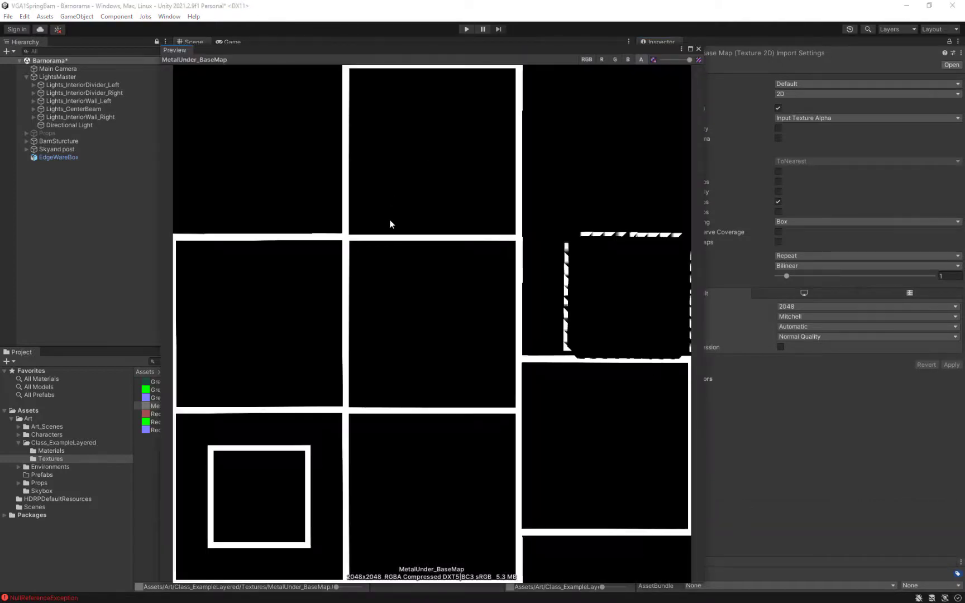
left_click(698, 49)
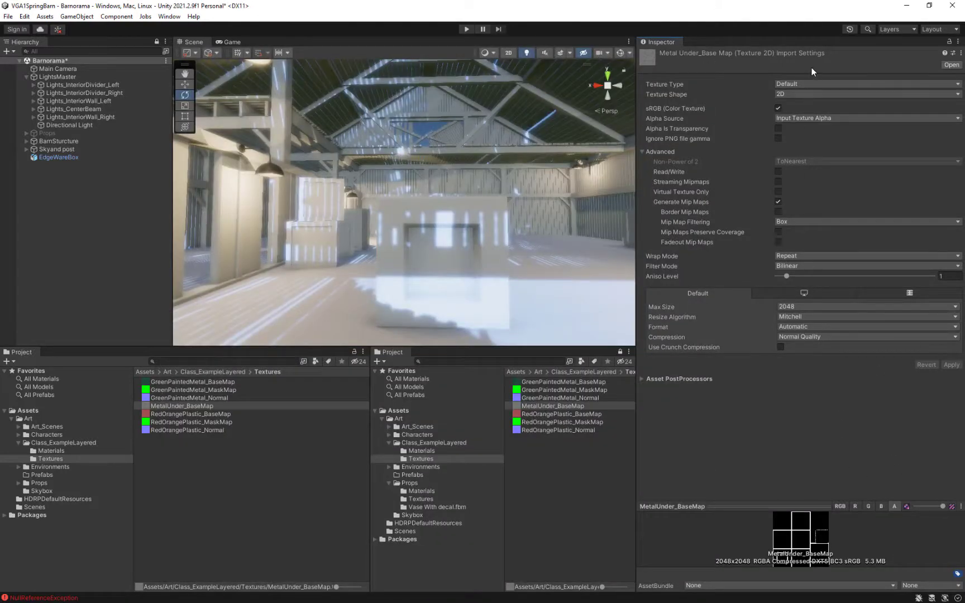
Step: Reselect the EdgeWareBox and import MetalUnder_MaskMap and MetalUnder_Normal into the Textures folder
left_click(484, 243)
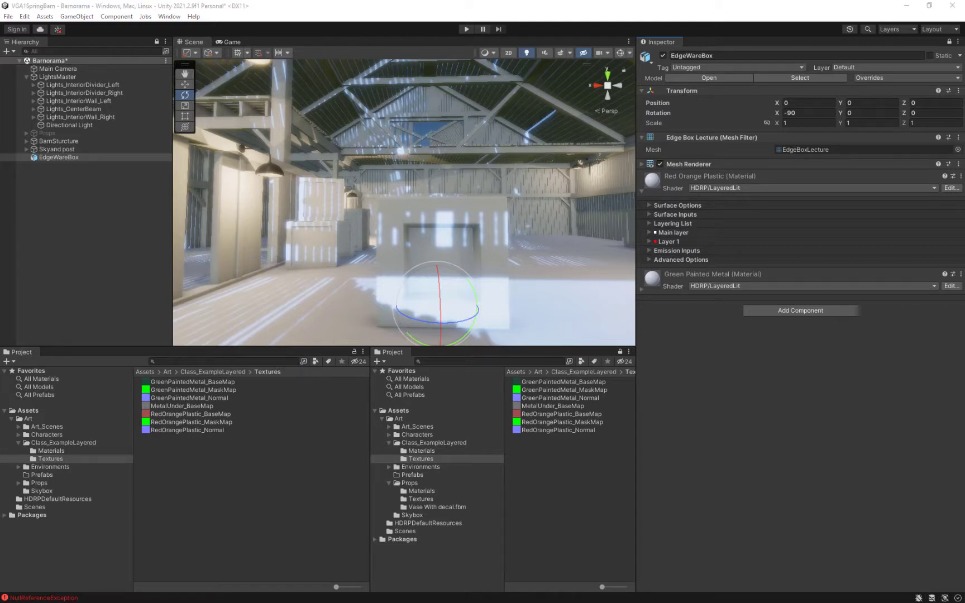
left_click_drag(524, 344, 548, 493)
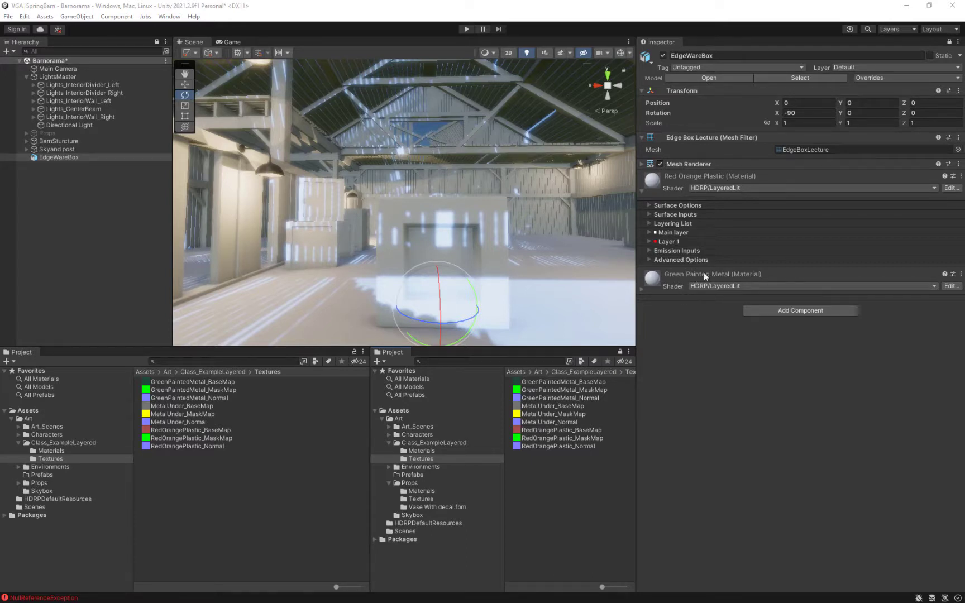
Step: Expand Layer 1 of the Red Orange Plastic material and assign MetalUnder_BaseMap as its Base Map
left_click(648, 241)
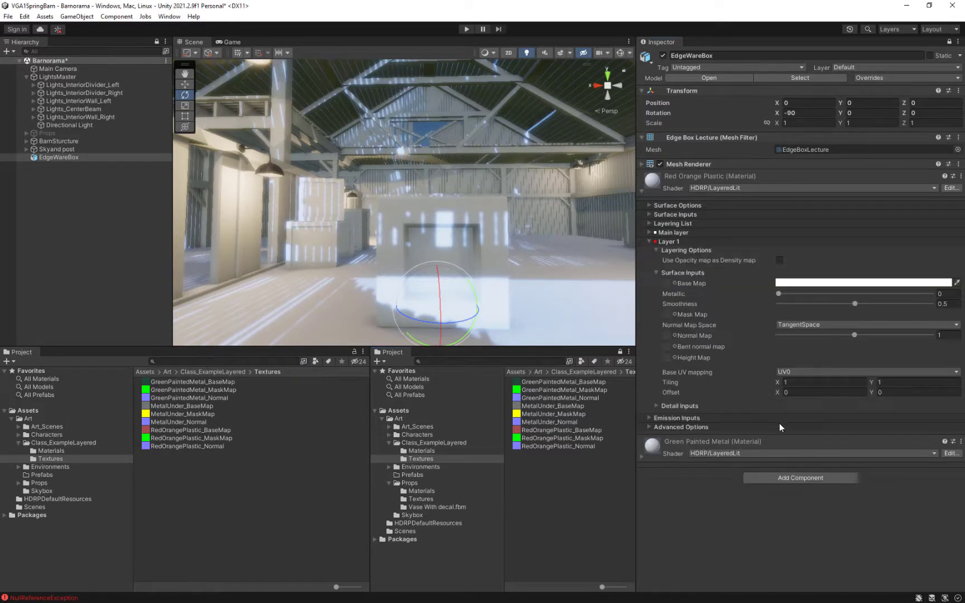
left_click(554, 406)
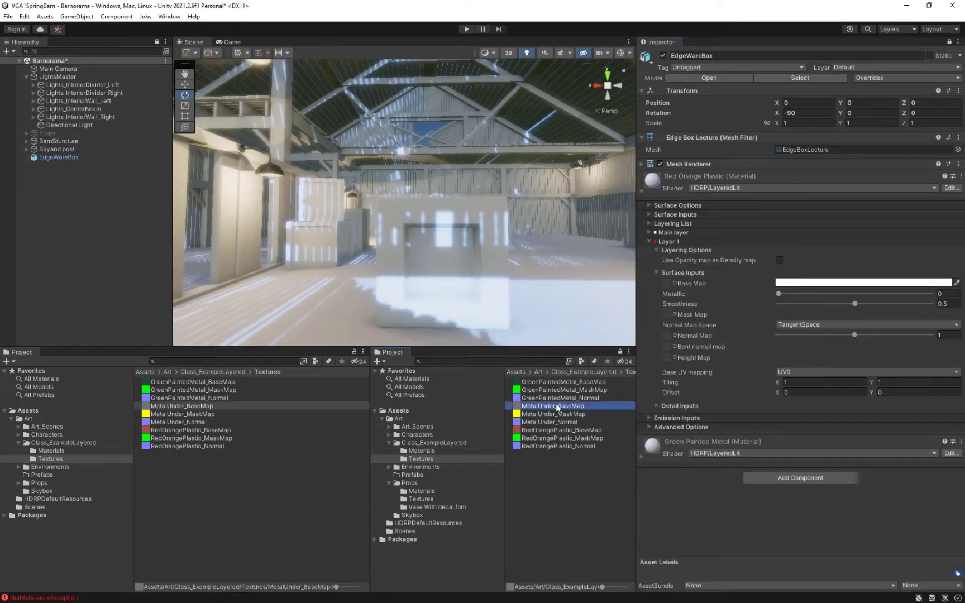
left_click_drag(555, 405, 667, 283)
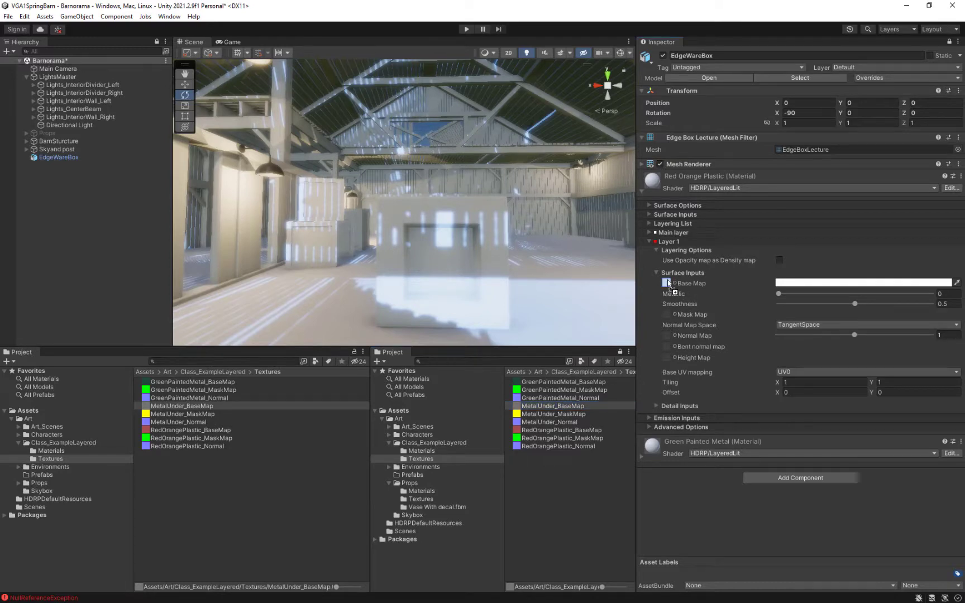
Step: Rotate the EdgeWareBox in the scene to a Z rotation of about -110.6 degrees
mouse_move(452, 272)
left_mouse_down("alt")
mouse_move(531, 298)
mouse_move(575, 276)
mouse_move(451, 273)
left_mouse_up("alt")
left_click(451, 273)
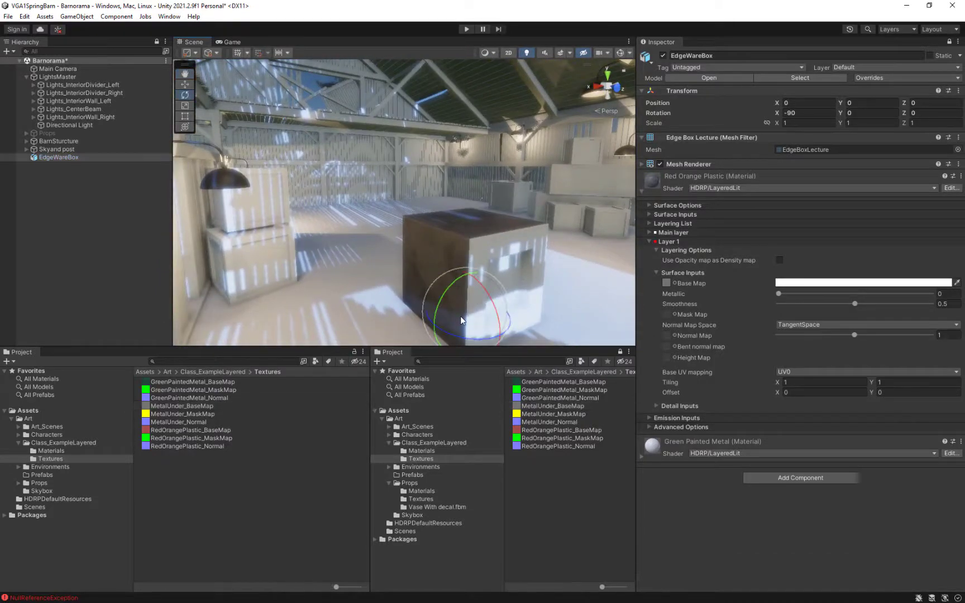
left_click_drag(461, 336, 559, 270)
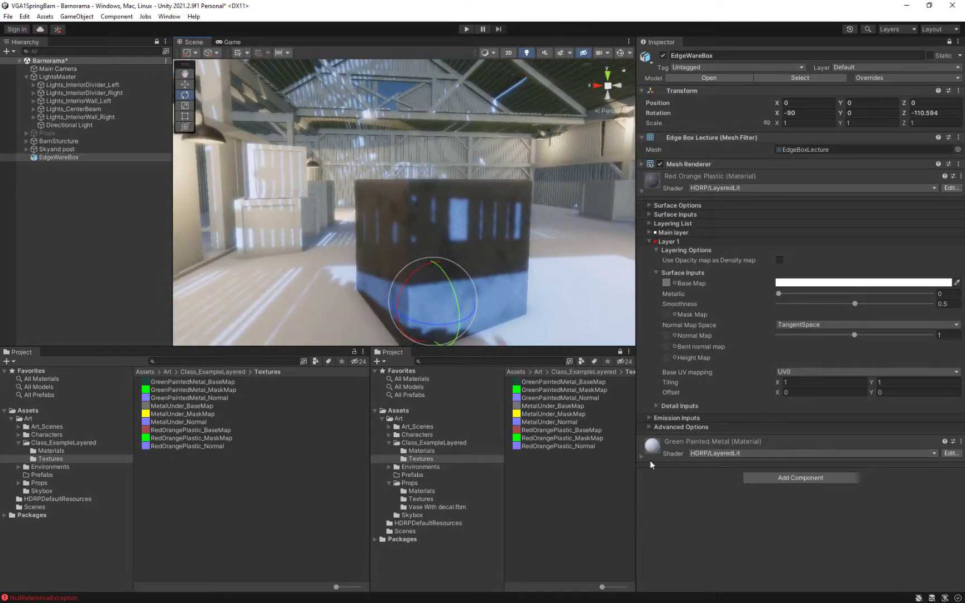
Step: Assign MetalUnder_MaskMap and MetalUnder_Normal to Layer 1's Mask Map and Normal Map inputs, checking the box's surface in the scene
left_click_drag(543, 413, 666, 318)
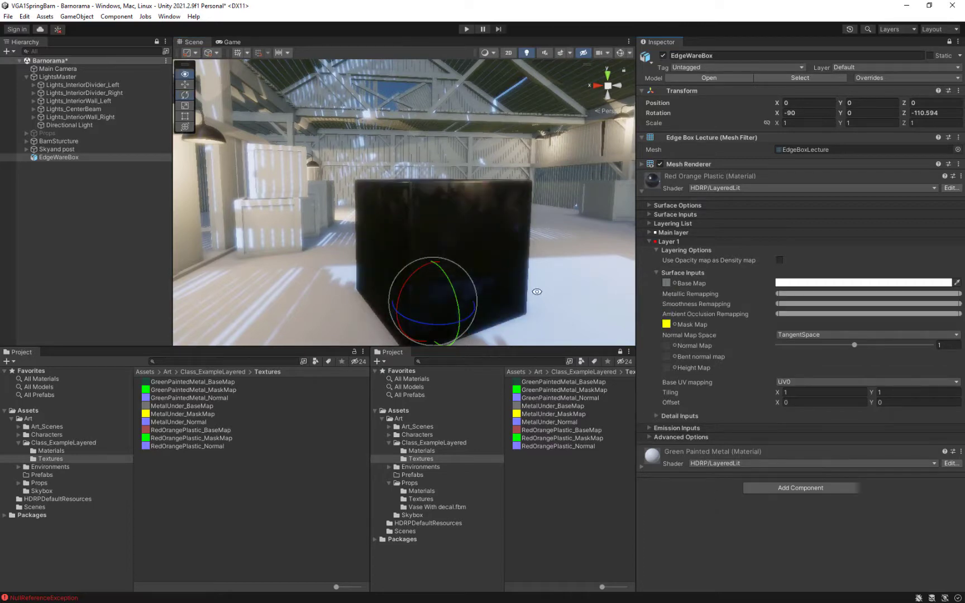
left_click_drag(481, 235, 438, 237, "alt")
right_click_drag(554, 163, 485, 246)
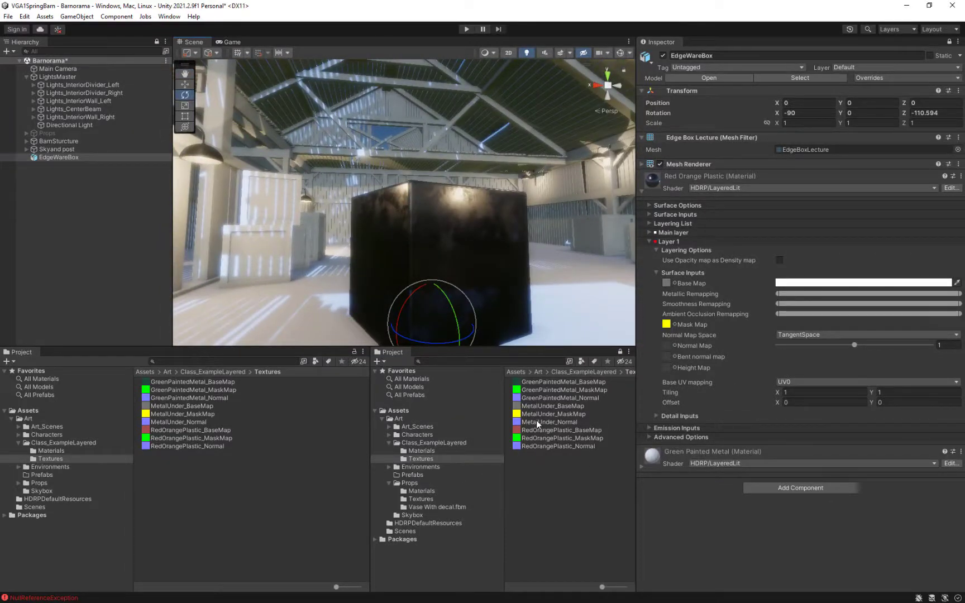
left_click_drag(536, 423, 667, 346)
right_click_drag(558, 296, 545, 317)
left_click(702, 345)
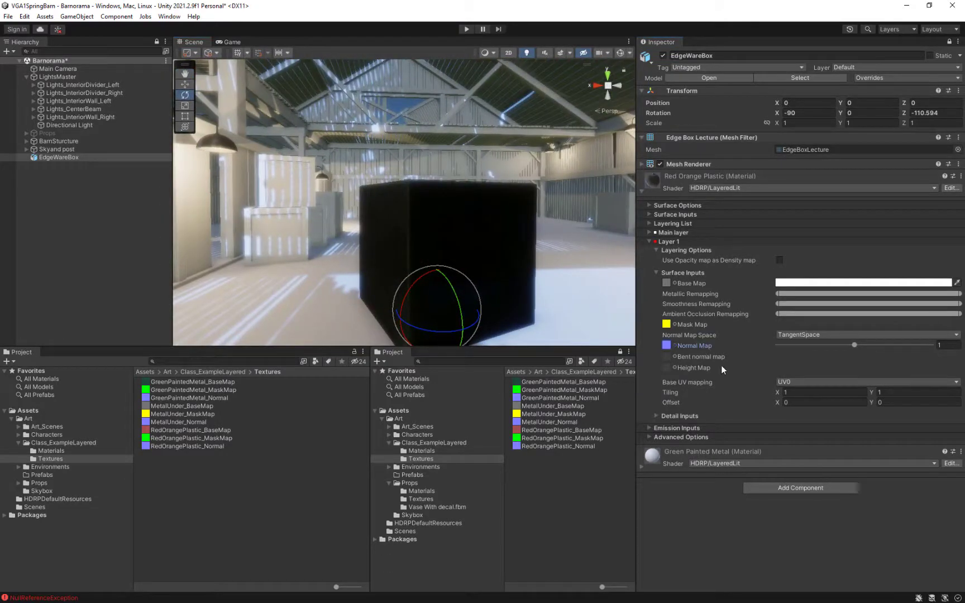
Step: Set the MetalUnder_Normal texture's type to Normal map and apply the import settings
left_click(553, 422)
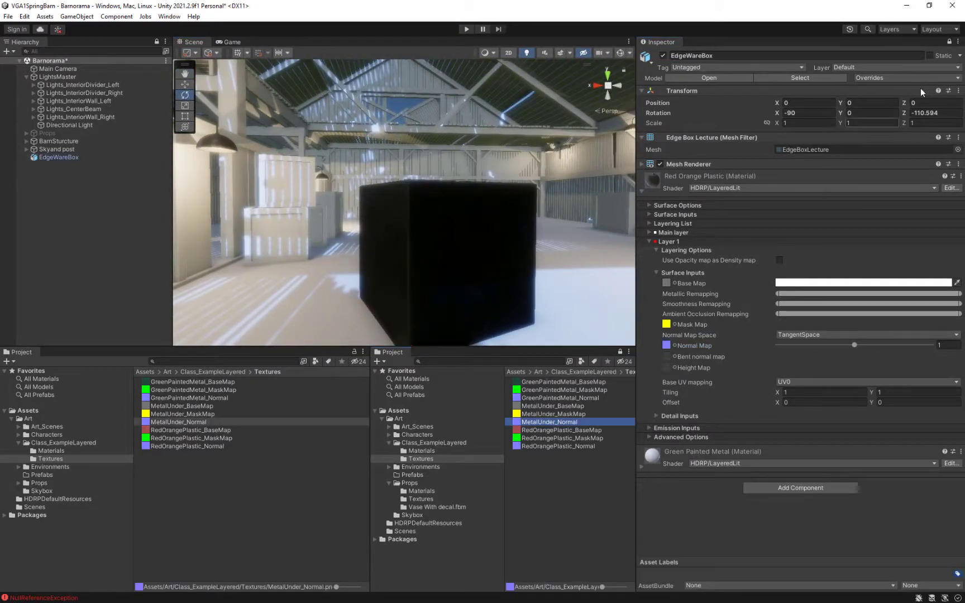
left_click(948, 41)
left_click(815, 82)
left_click(811, 107)
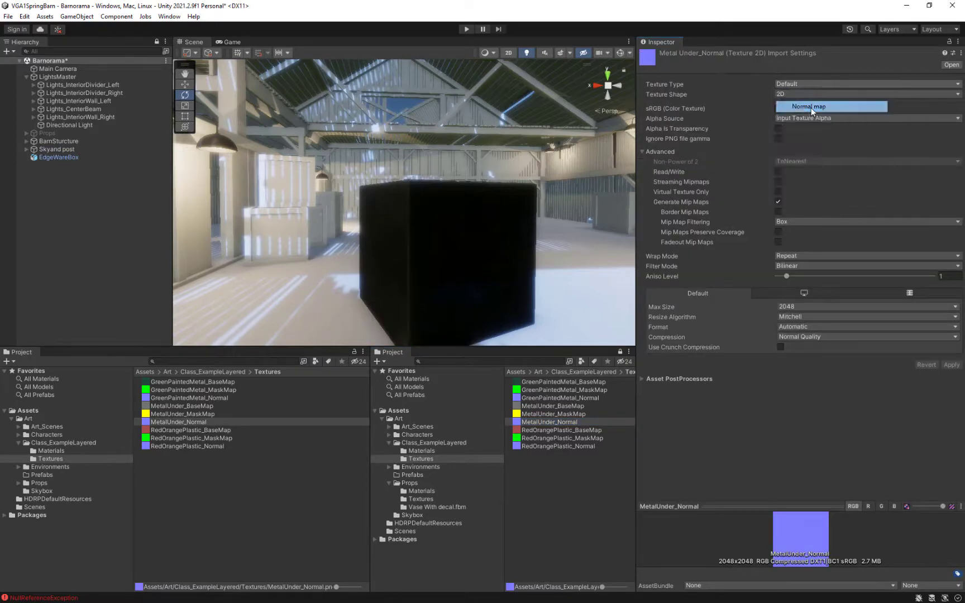
left_click(951, 345)
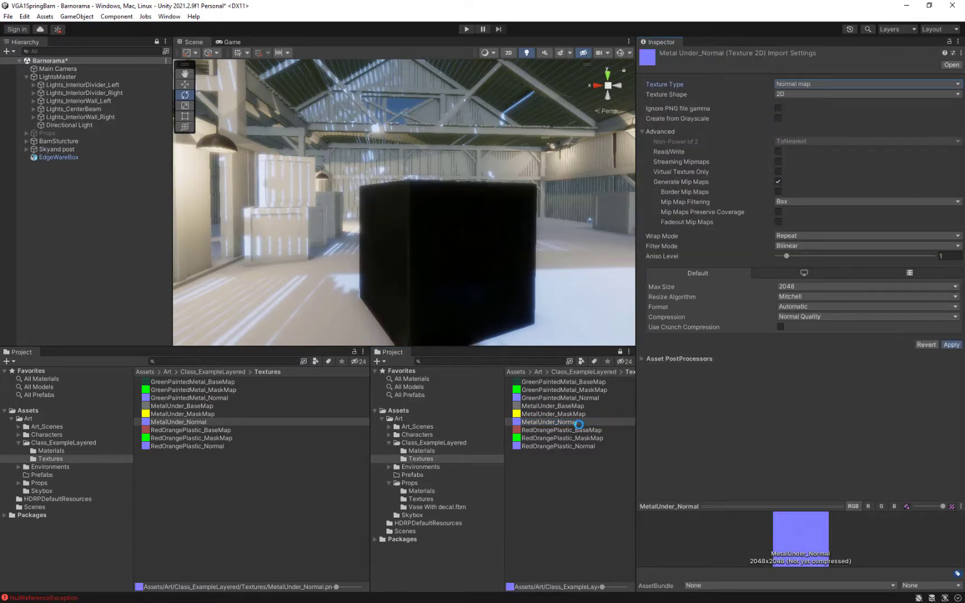
Step: Set the GreenPaintedMetal_Normal texture's type to Normal map and apply the import settings
left_click(561, 397)
left_click(856, 84)
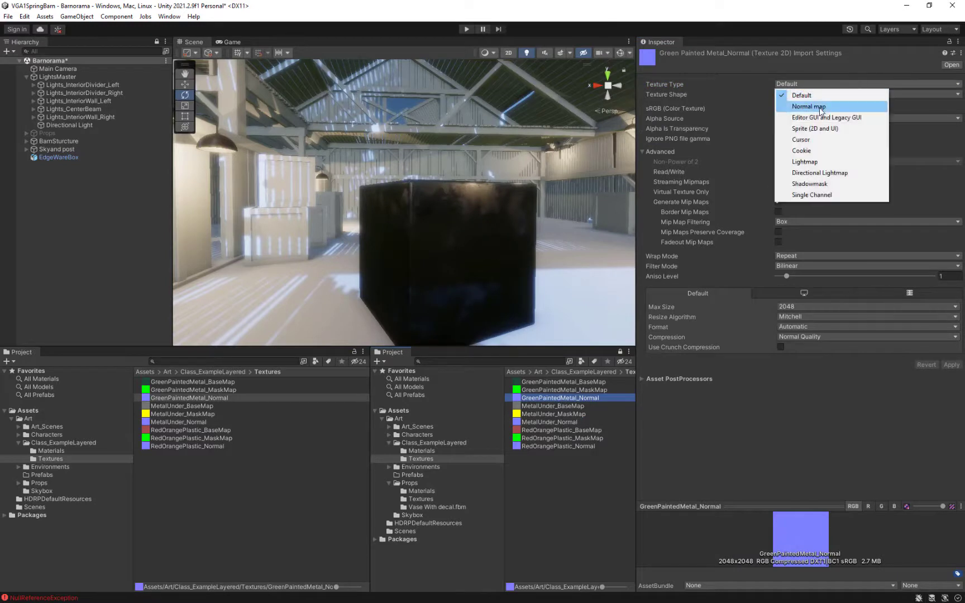
left_click(819, 106)
left_click(952, 345)
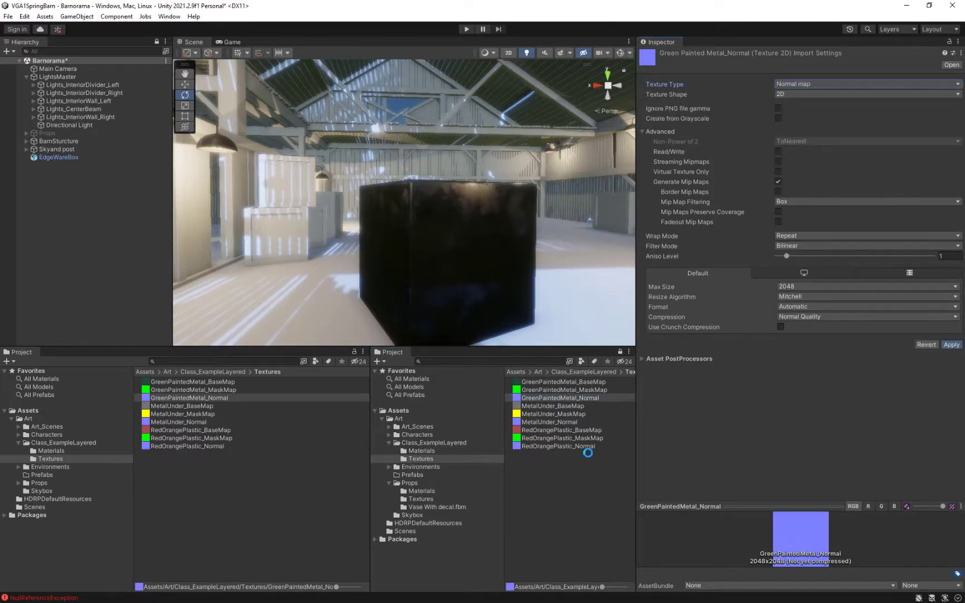
Step: Set the RedOrangePlastic_Normal texture's type to Normal map, apply it, and reselect the EdgeWareBox
left_click(576, 447)
left_click(843, 85)
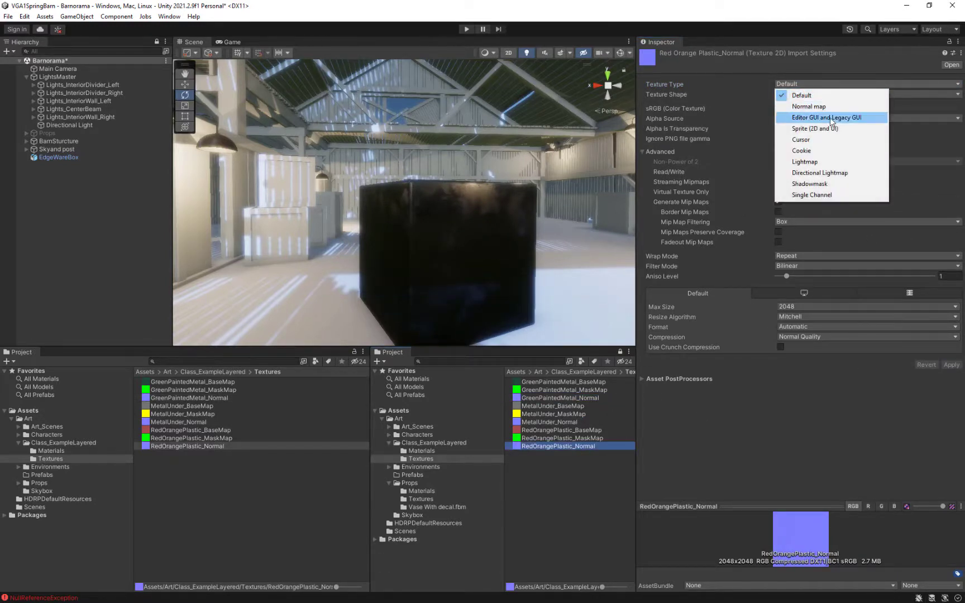
left_click(819, 106)
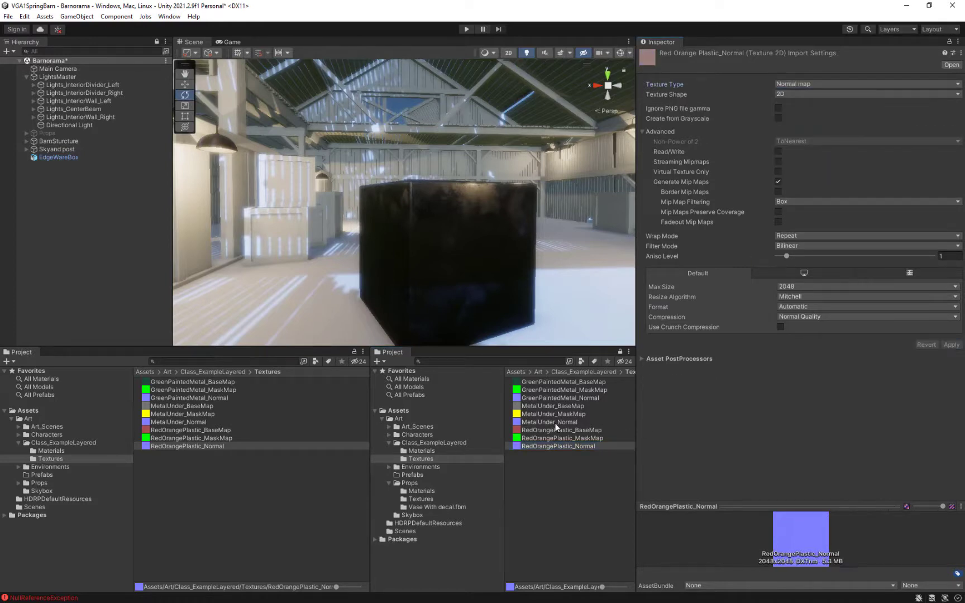
left_click(492, 239)
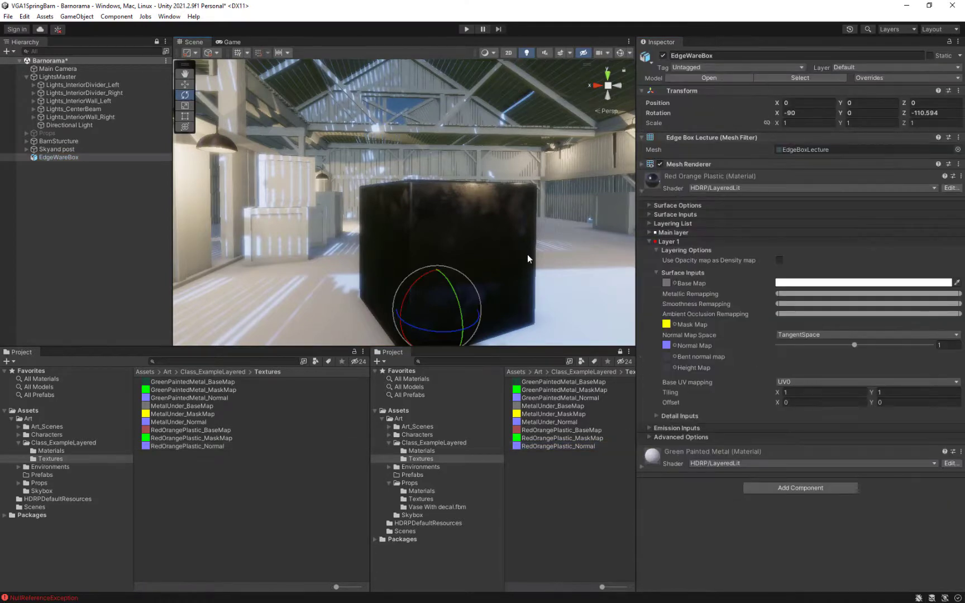
Step: Enable Use Opacity map as Density map for Layer 1 of the Red Orange Plastic material and check the box's edges
right_click_drag(527, 254, 773, 287)
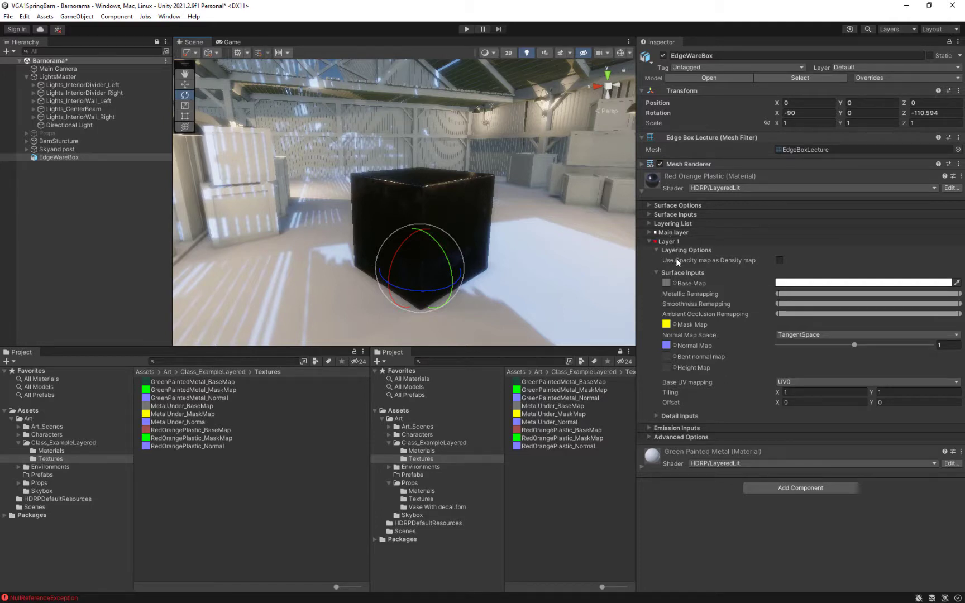
mouse_move(685, 260)
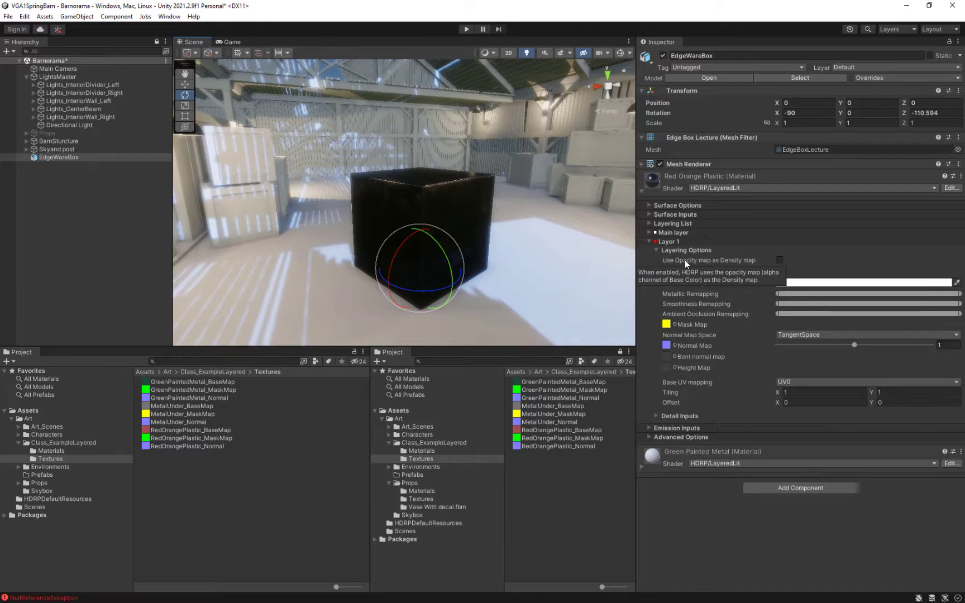
left_click(780, 260)
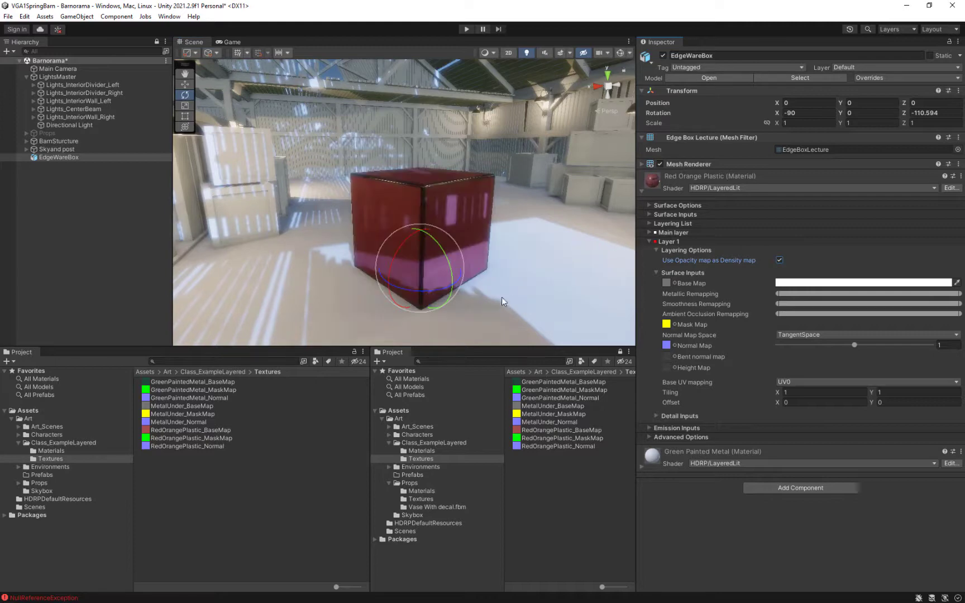
right_click_drag(502, 297, 525, 185)
key("w")
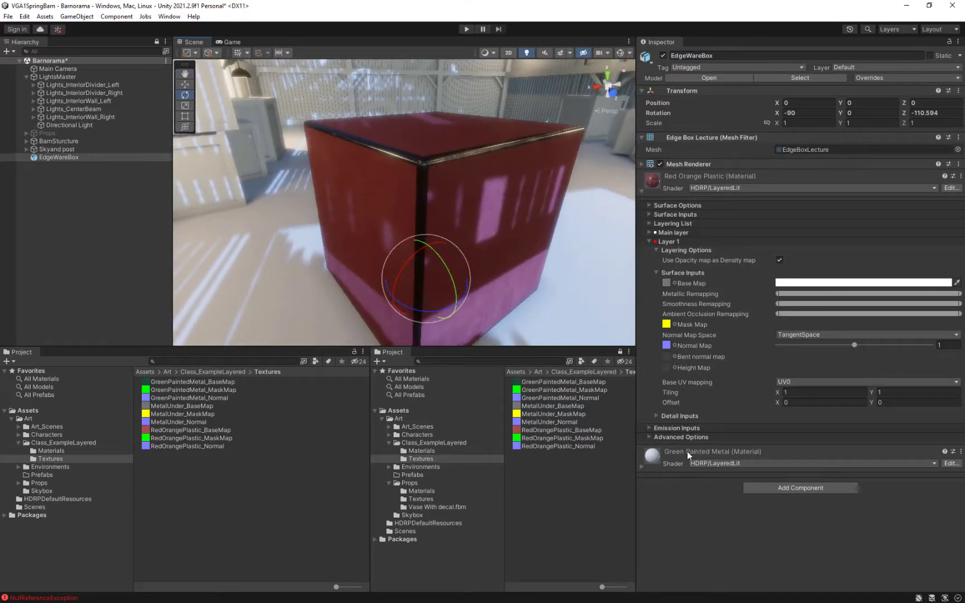
Step: Review the Green Painted Metal material's Layer 1 settings and compare them with the box's surface in the scene
left_click(687, 452)
scroll(695, 448, "down", 4)
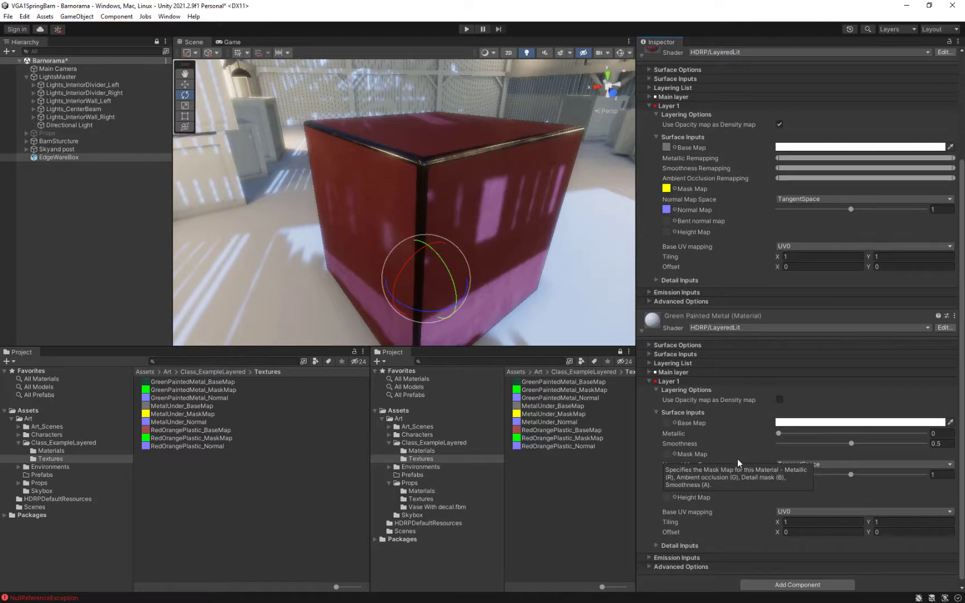
right_click_drag(455, 86, 656, 140)
scroll(657, 140, "up", 2)
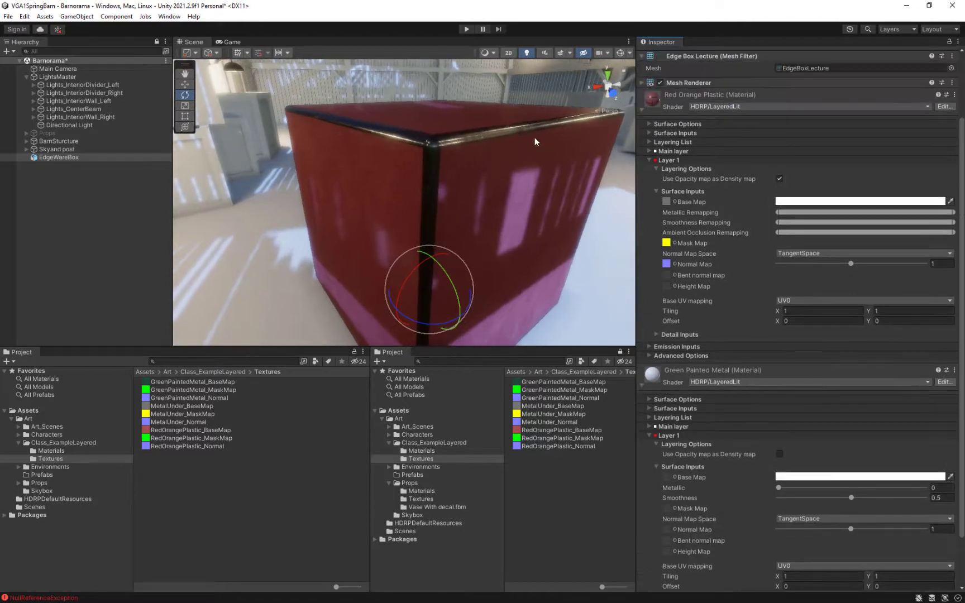
scroll(762, 289, "down", 2)
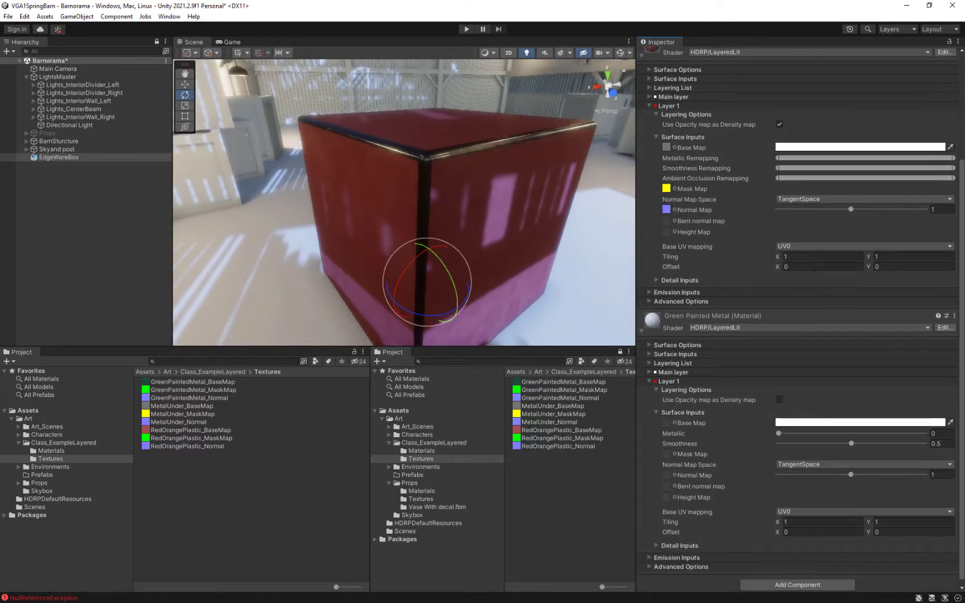
left_click(642, 332)
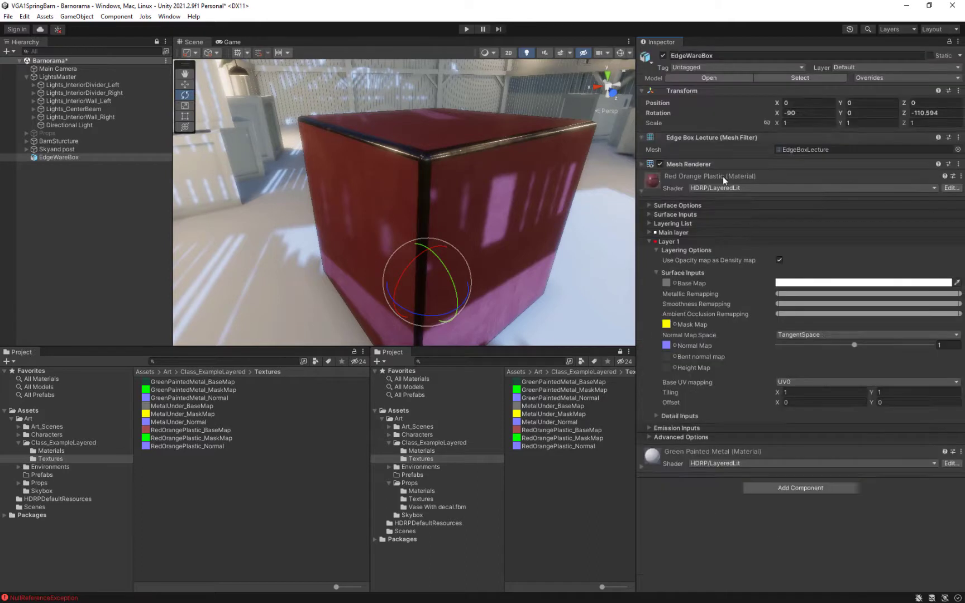
Step: Set the Base UV mapping of the Red Orange Plastic material's Main layer to UV1
left_click(803, 382)
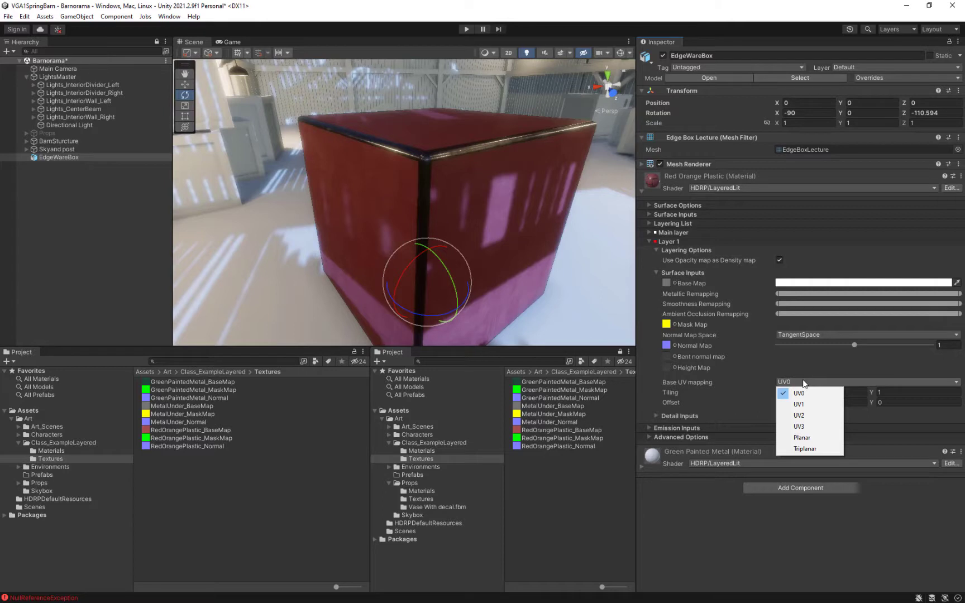
left_click(803, 364)
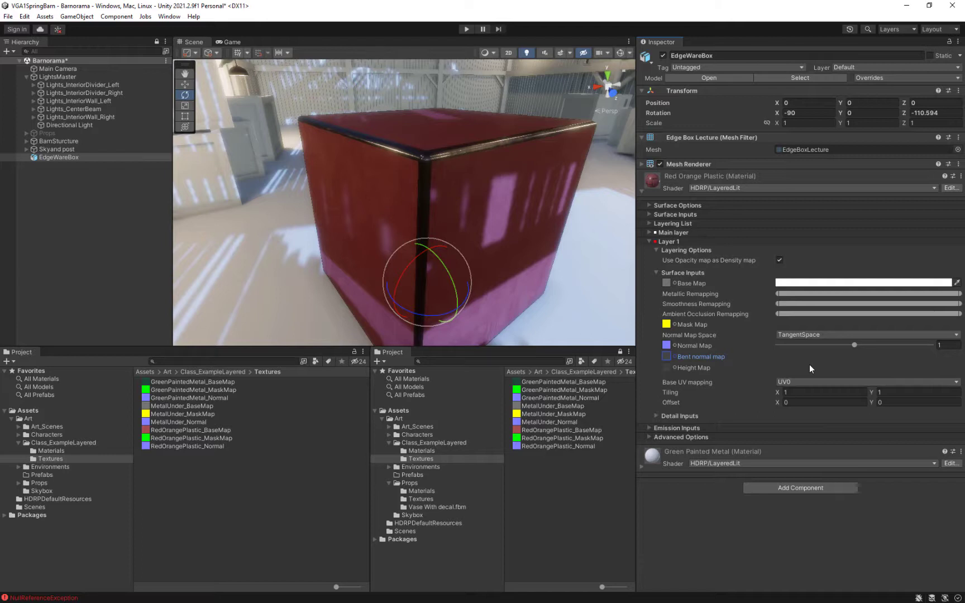
left_click(649, 231)
left_click(684, 230)
left_click(648, 232)
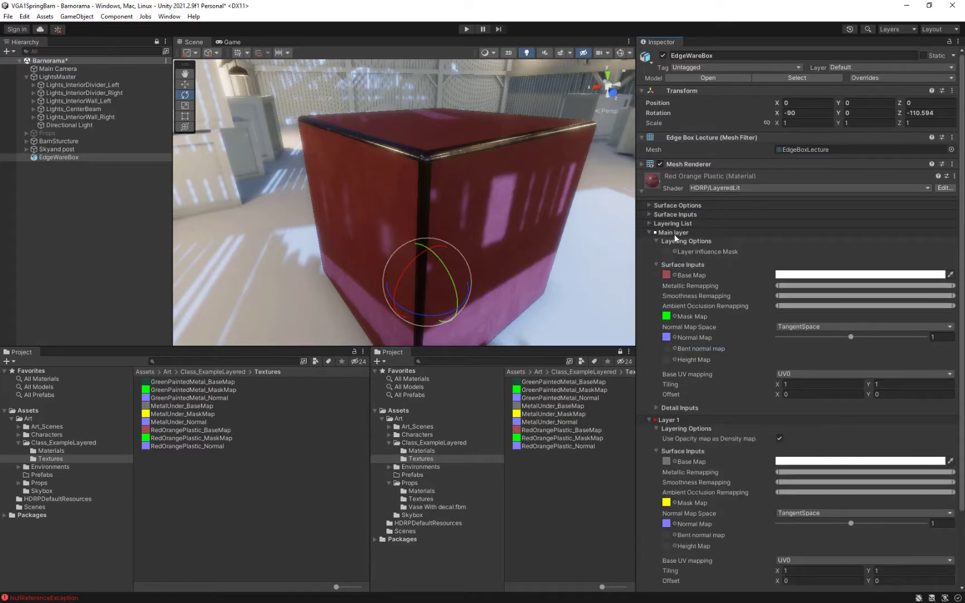
left_click_drag(489, 214, 510, 231, "alt")
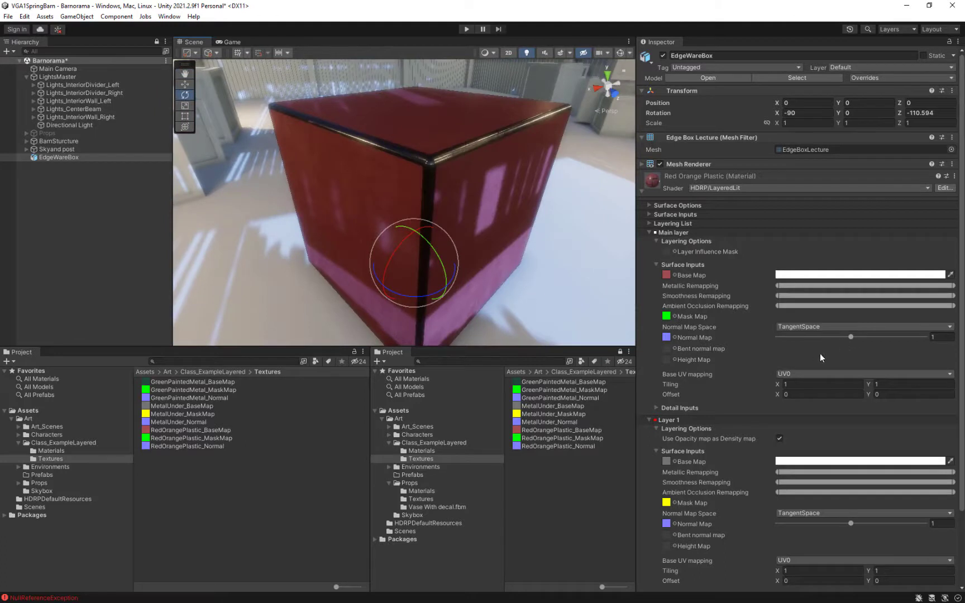
left_click(824, 371)
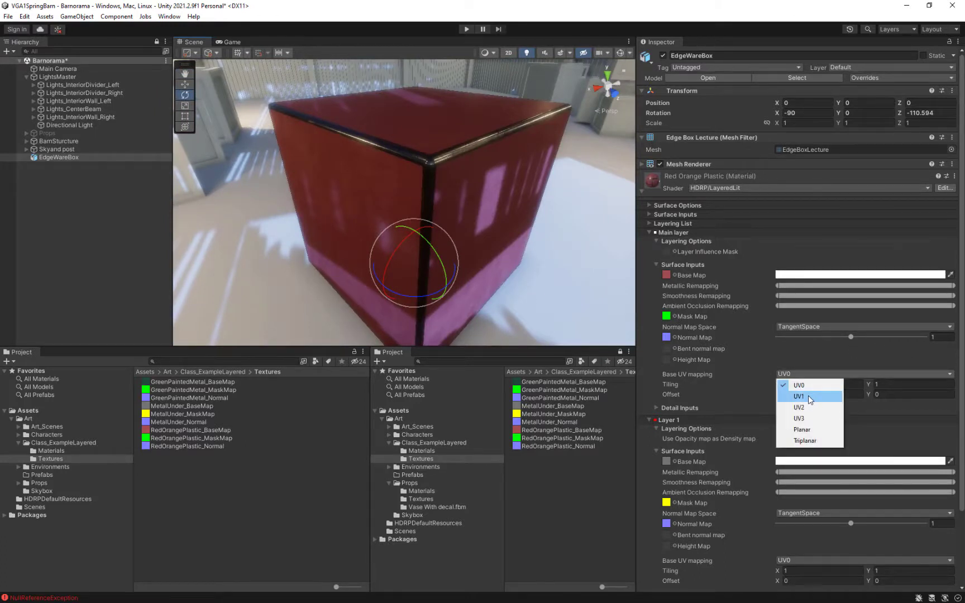
left_click(809, 396)
mouse_move(490, 272)
left_mouse_down("alt")
mouse_move(456, 174)
mouse_move(472, 230)
mouse_move(503, 263)
left_mouse_up("alt")
Step: Assign GreenPaintedMetal_BaseMap, GreenPaintedMetal_MaskMap and GreenPaintedMetal_Normal to the matching Main layer inputs of the Green Painted Metal material
scroll(745, 384, "down", 4)
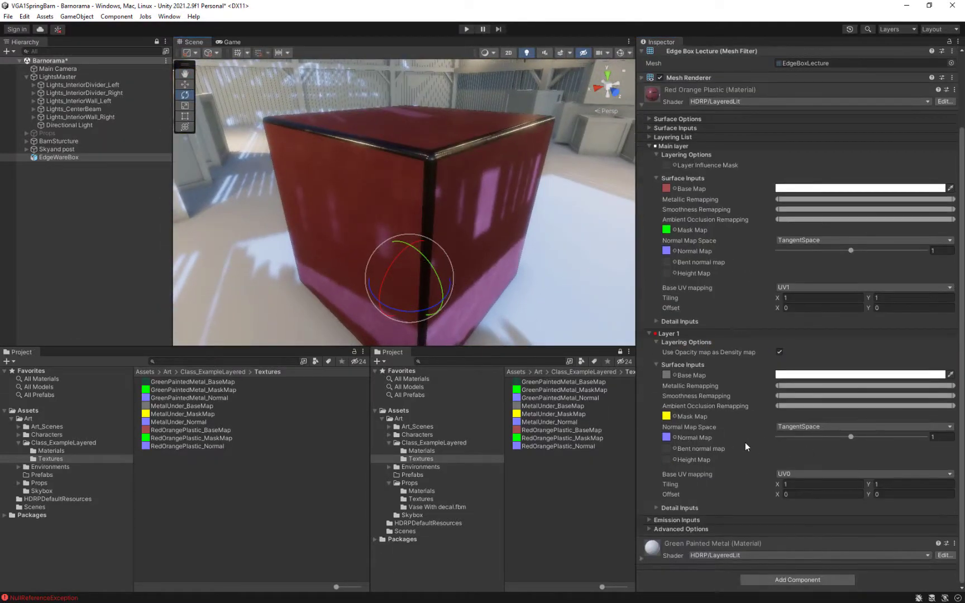
left_click(703, 541)
scroll(792, 420, "down", 4)
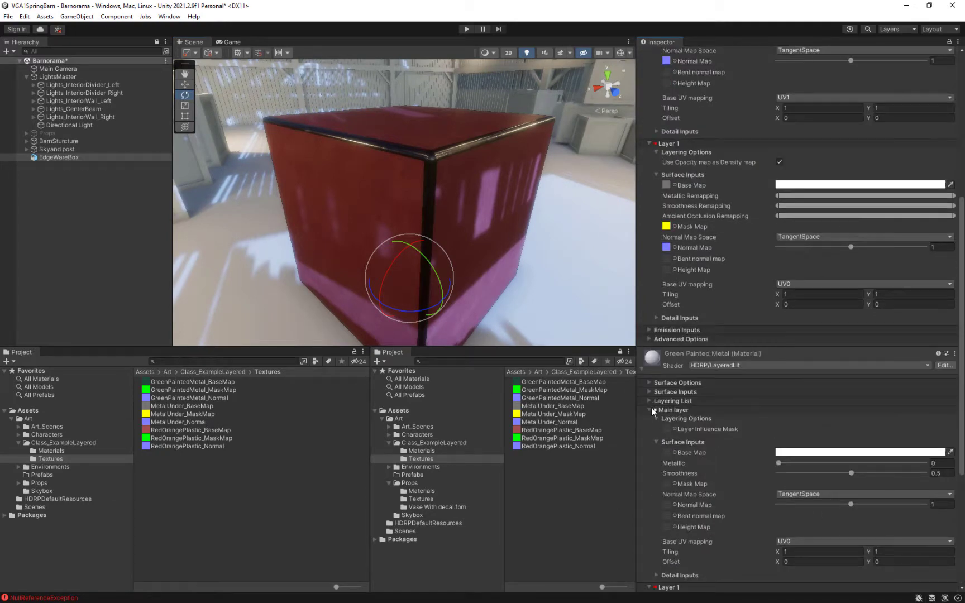
scroll(758, 435, "down", 3)
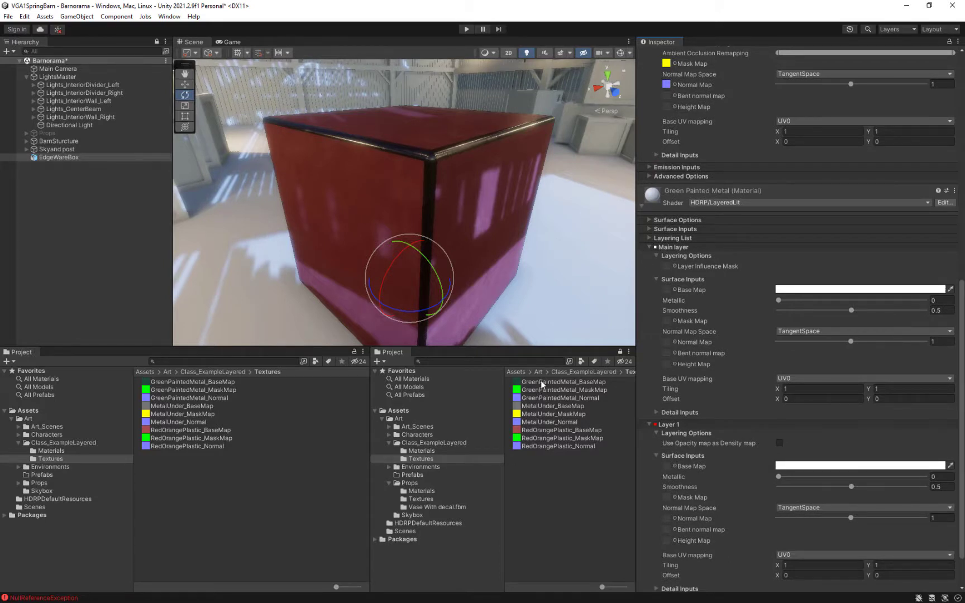
left_click_drag(541, 384, 667, 290)
left_click_drag(537, 390, 666, 322)
left_click_drag(540, 394, 668, 352)
Step: Enable Use Opacity map as Density map for Layer 1 of the Green Painted Metal material
scroll(728, 196, "up", 5)
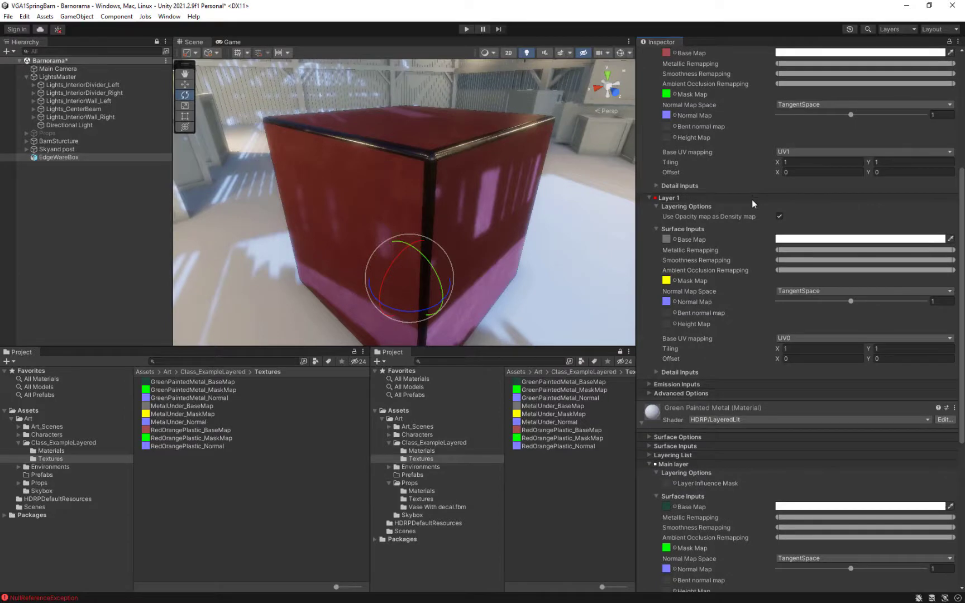
scroll(748, 209, "down", 6)
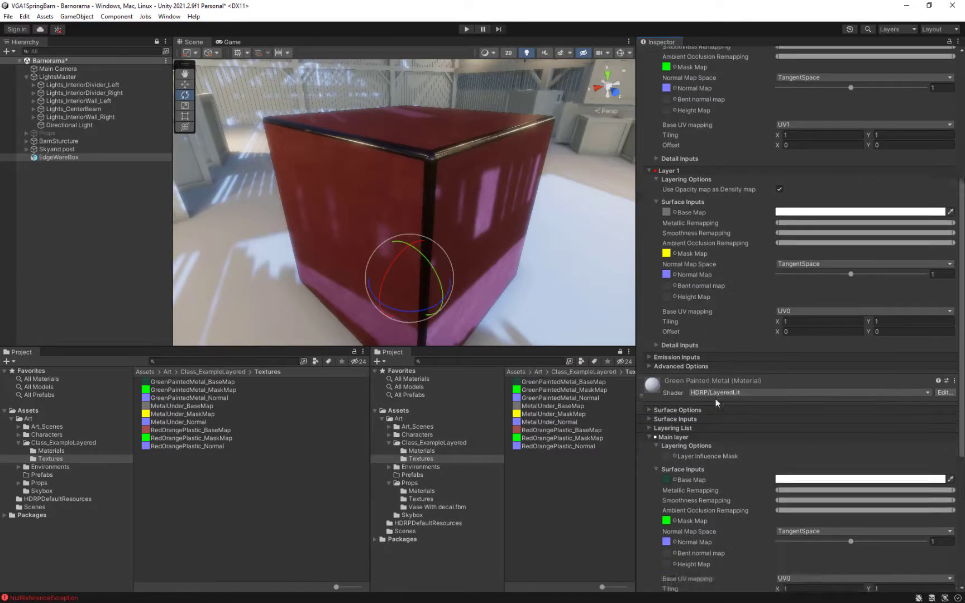
scroll(688, 191, "up", 4)
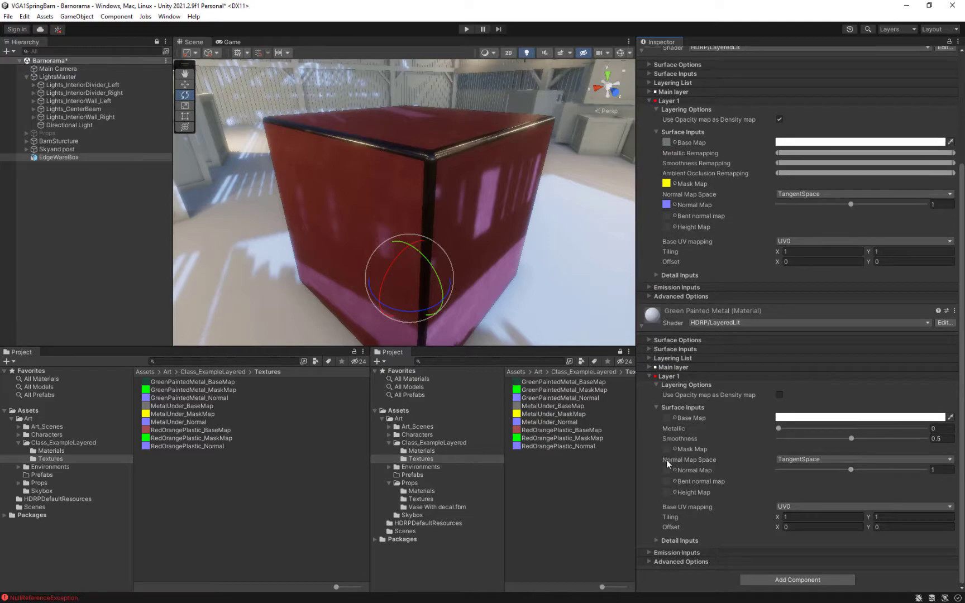
left_click(779, 394)
right_click_drag(402, 241, 405, 268)
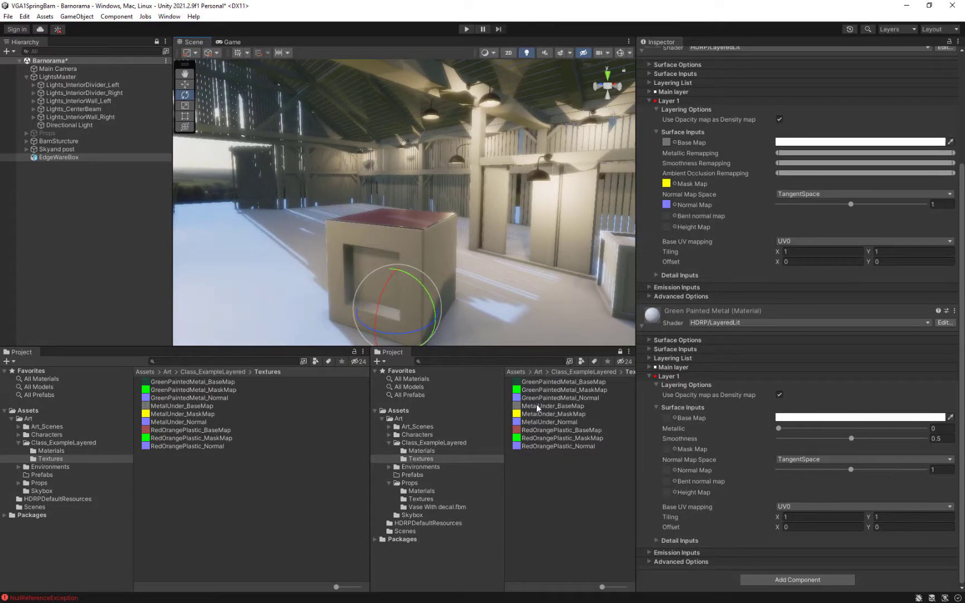
Step: Assign MetalUnder_BaseMap, MetalUnder_MaskMap and MetalUnder_Normal to the Green Painted Metal material's Layer 1 inputs and check the box from several sides
left_click_drag(536, 406, 667, 418)
right_click_drag(459, 287, 595, 495)
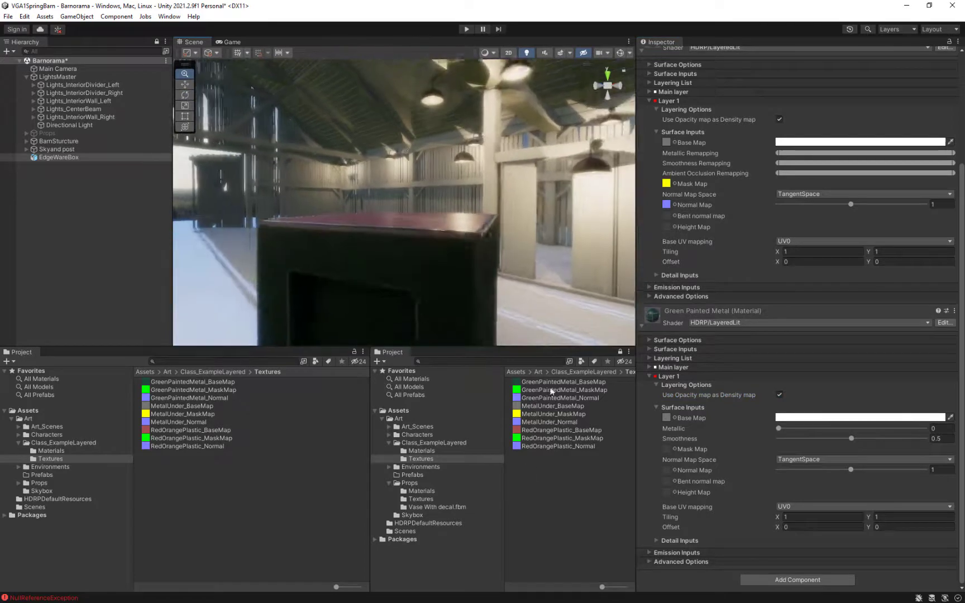
right_click_drag(558, 291, 592, 237)
left_click_drag(536, 244, 719, 553, "alt")
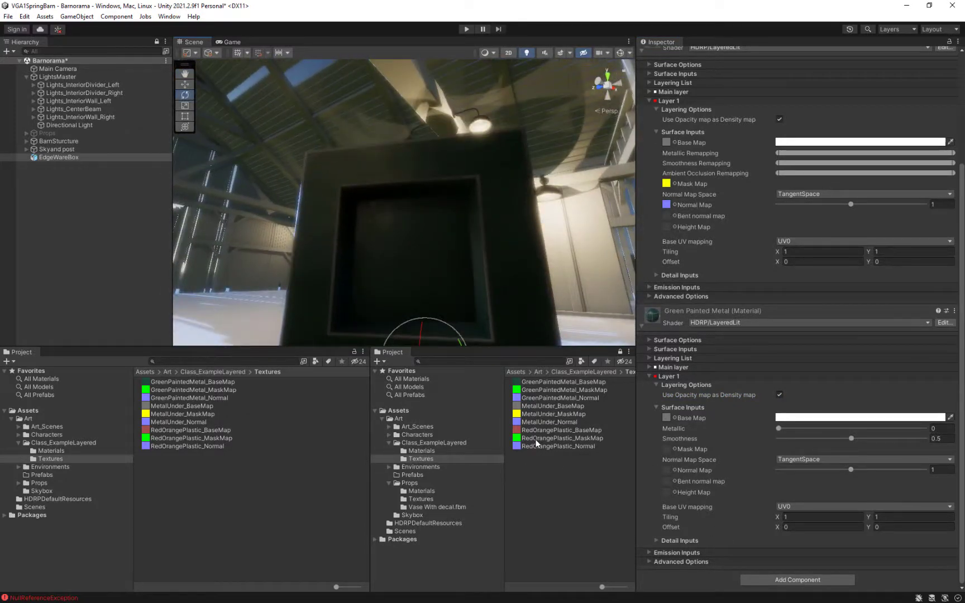
left_click_drag(536, 415, 675, 480)
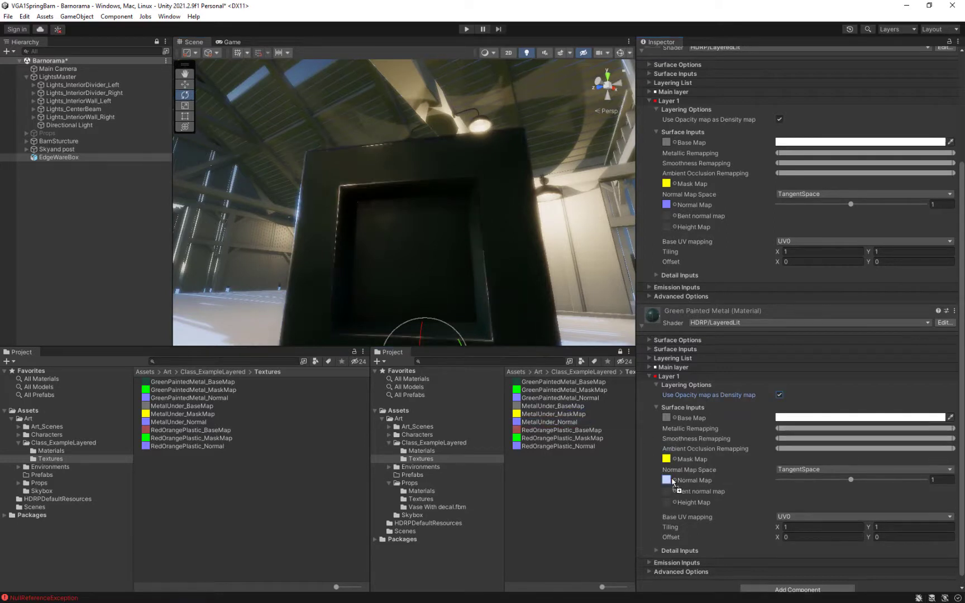
left_click_drag(380, 224, 486, 269, "alt")
right_click_drag(487, 269, 541, 385, "alt")
left_click_drag(463, 255, 480, 296, "alt")
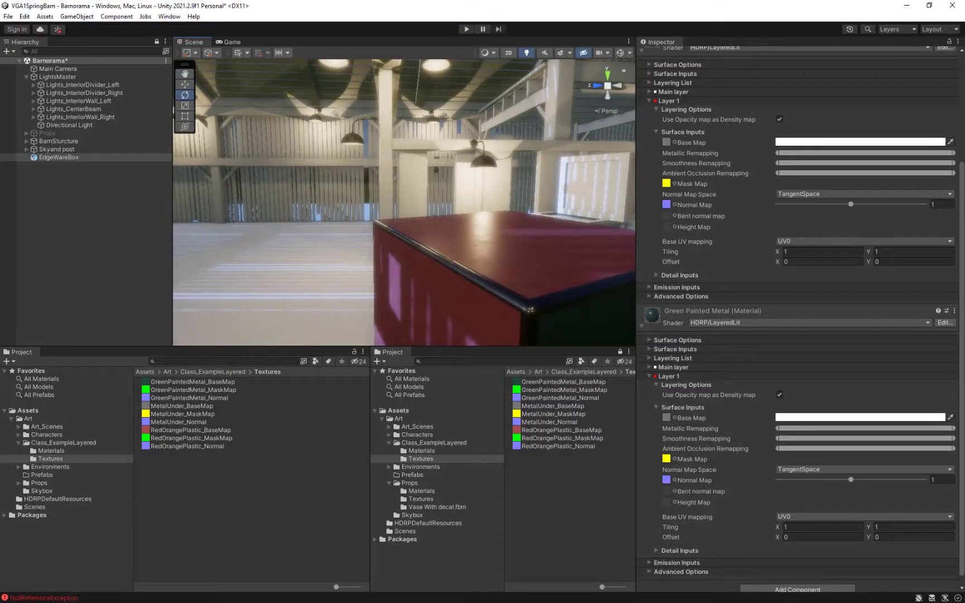
Step: Switch to Photoshop and open the Filter Gallery on MetalUnder_BaseMap's Alpha 1 channel, zooming its preview out to 50%
key("alt+Tab")
left_click(848, 163)
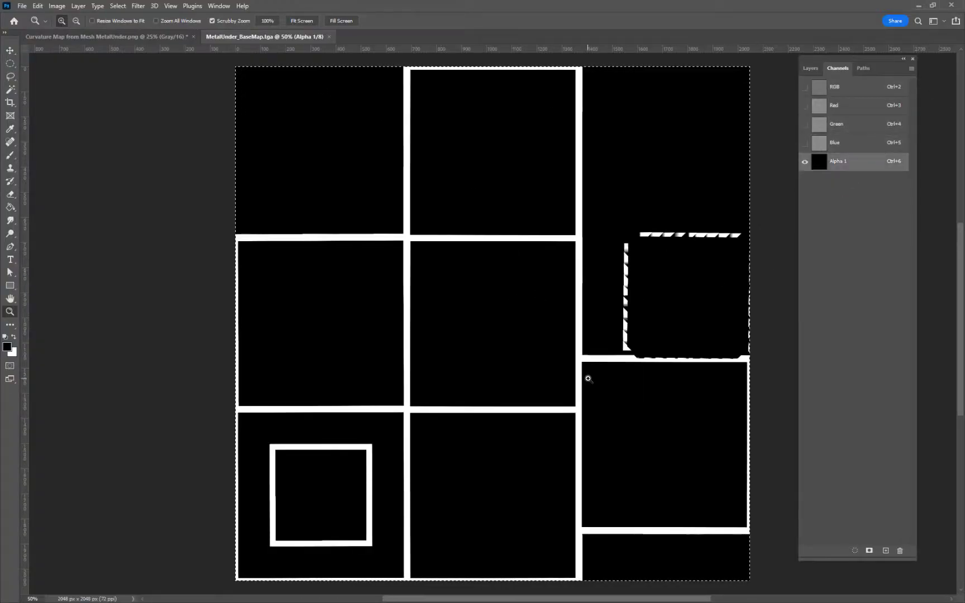
left_click(137, 7)
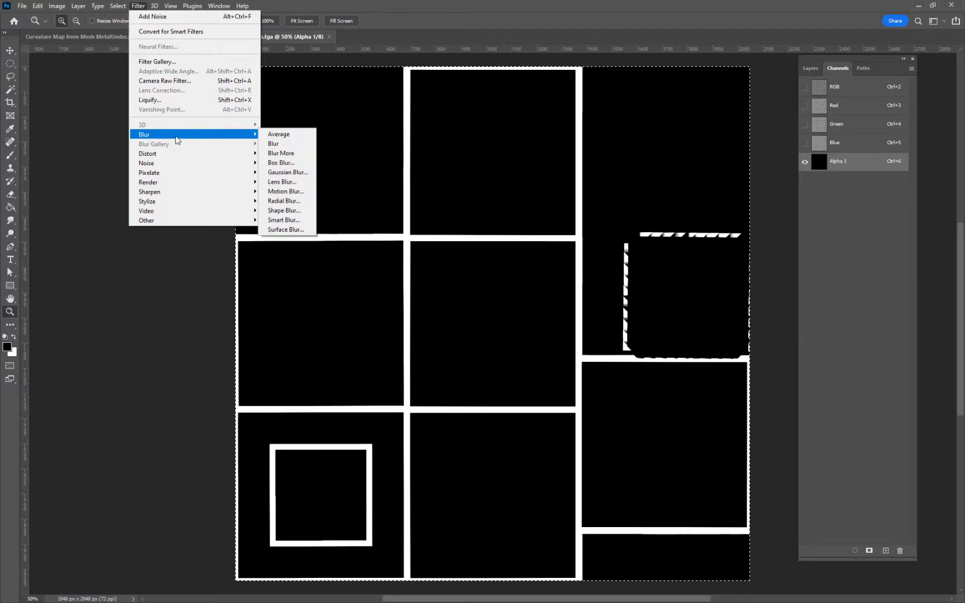
left_click(162, 62)
scroll(451, 211, "down", 5)
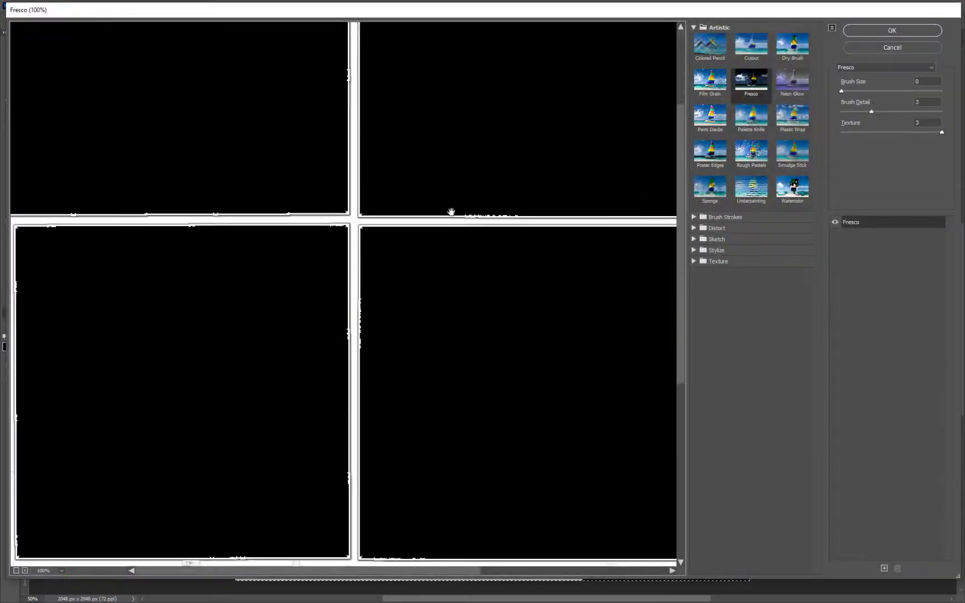
left_click(483, 243, "alt")
left_click(469, 245, "alt")
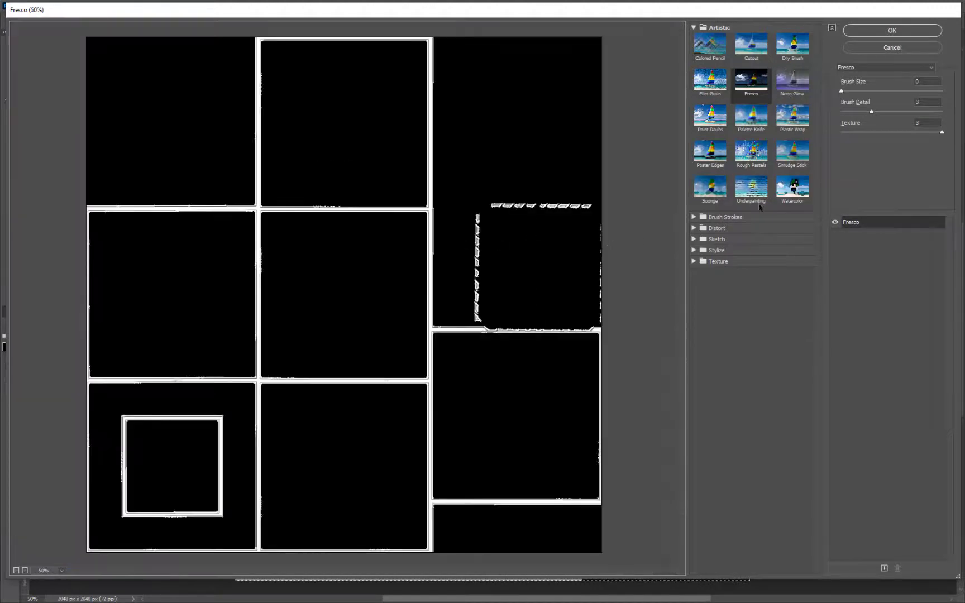
Step: Compare Artistic filters such as Sponge, Rough Pastels, Fresco, Film Grain, Cutout, Colored Pencil and Watercolor on the alpha mask, closing the gallery without applying any
left_click(710, 187)
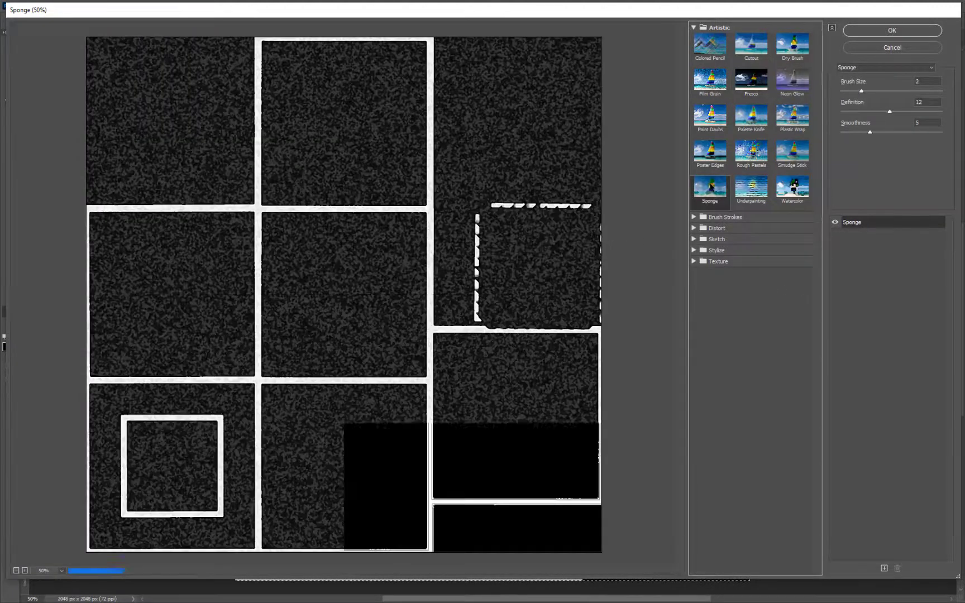
left_click(749, 145)
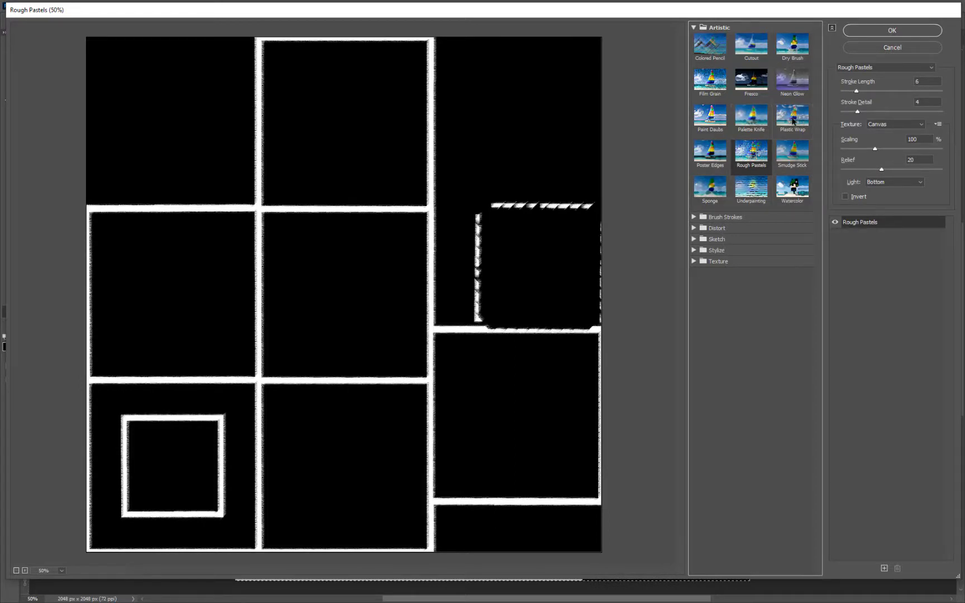
left_click(762, 88)
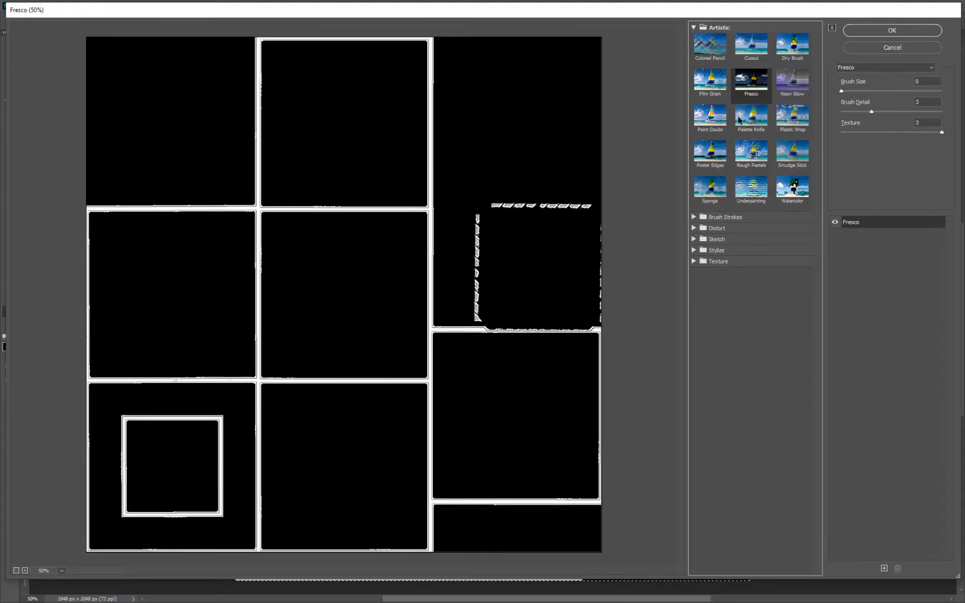
left_click(719, 83)
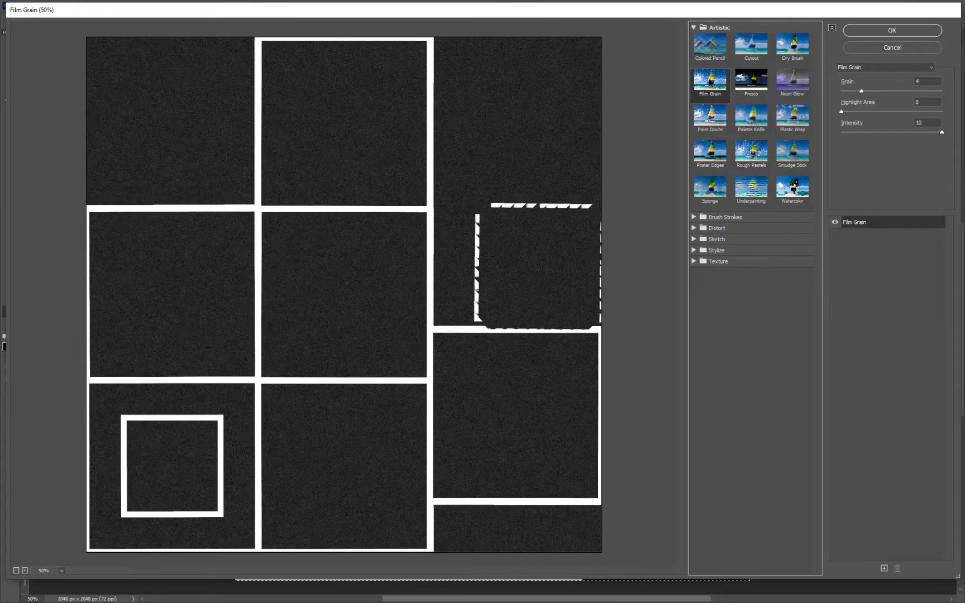
mouse_move(860, 91)
left_mouse_down()
mouse_move(915, 91)
mouse_move(851, 90)
left_mouse_up()
left_click(792, 45)
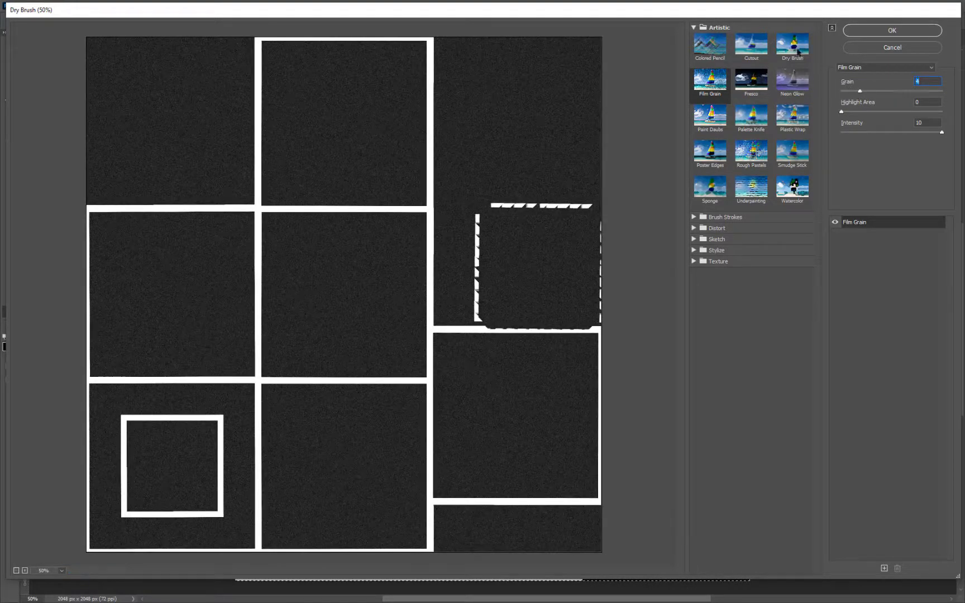
left_click(748, 47)
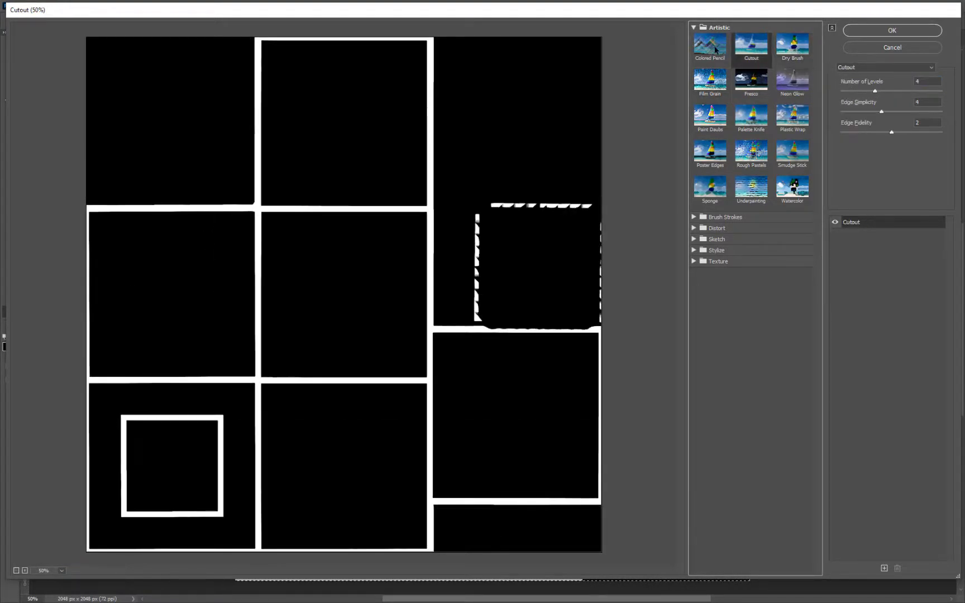
left_click(709, 49)
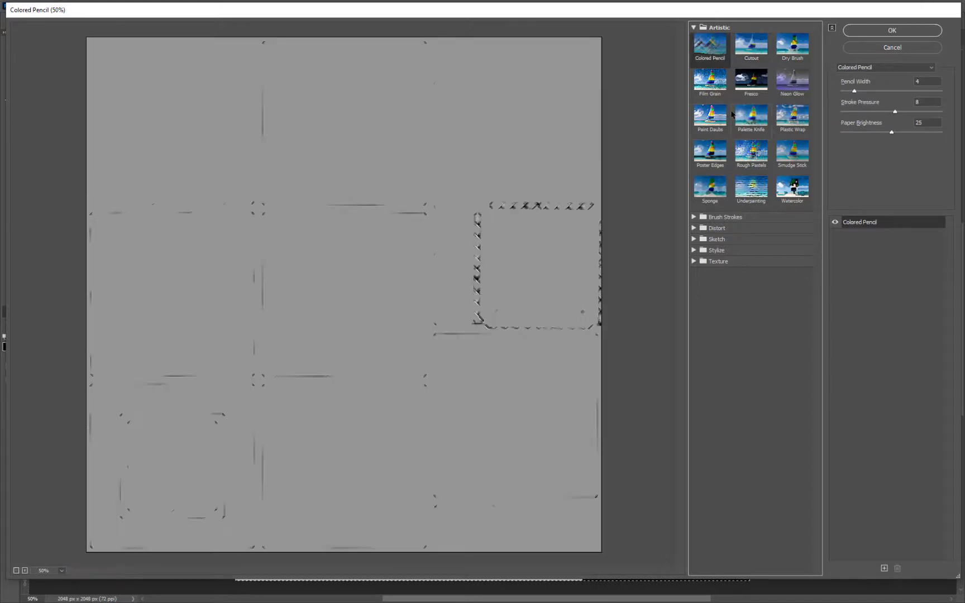
left_click(718, 161)
left_click(722, 195)
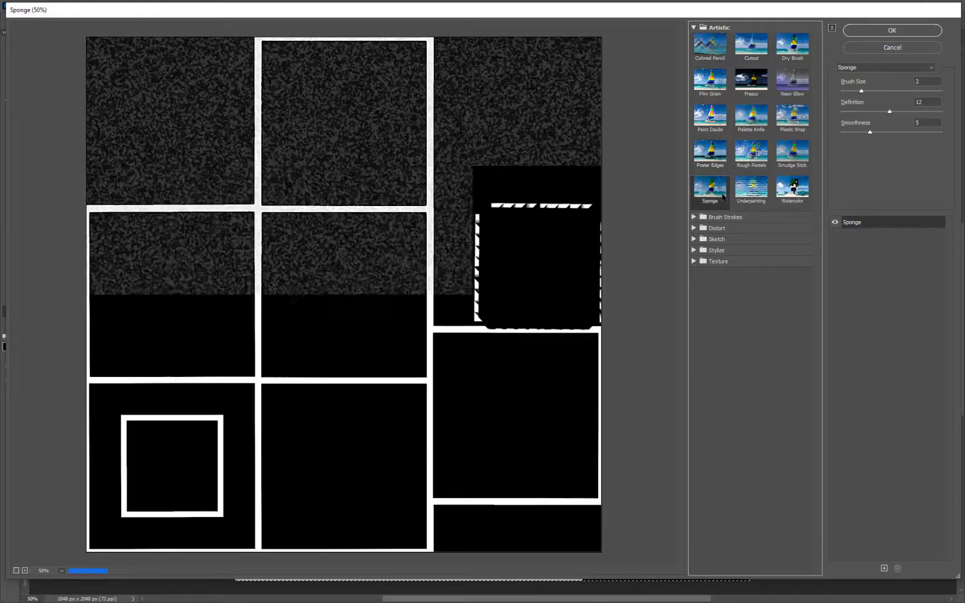
left_click(793, 194)
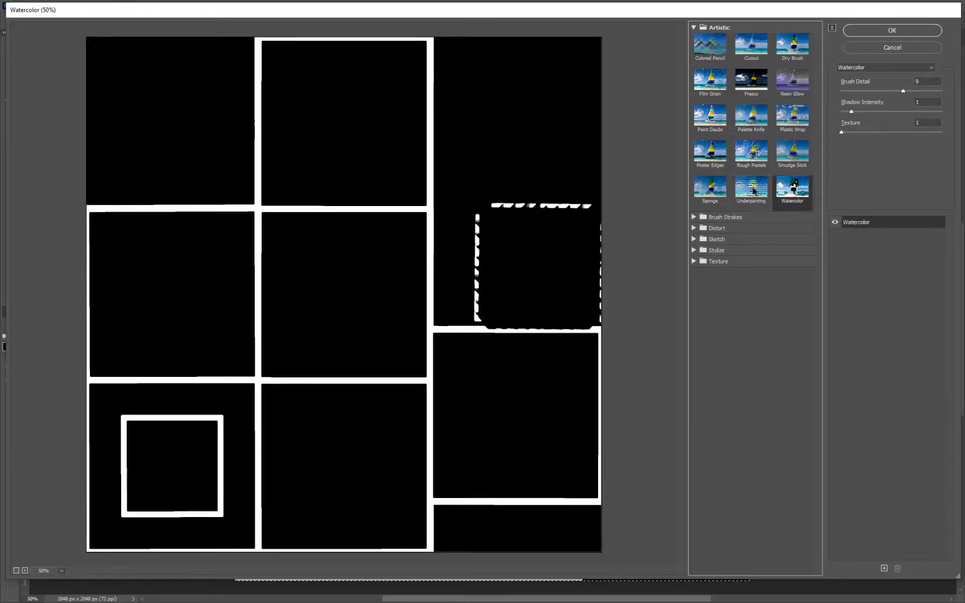
left_click(754, 190)
left_click(892, 47)
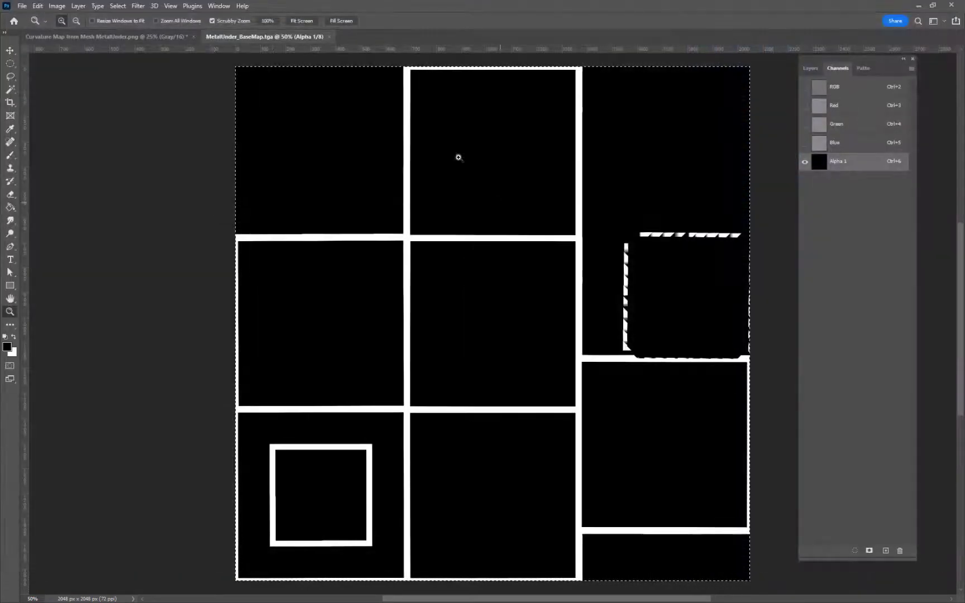
Step: Soften the Alpha 1 channel with a Gaussian Blur of 2.3 pixels radius
left_click(138, 6)
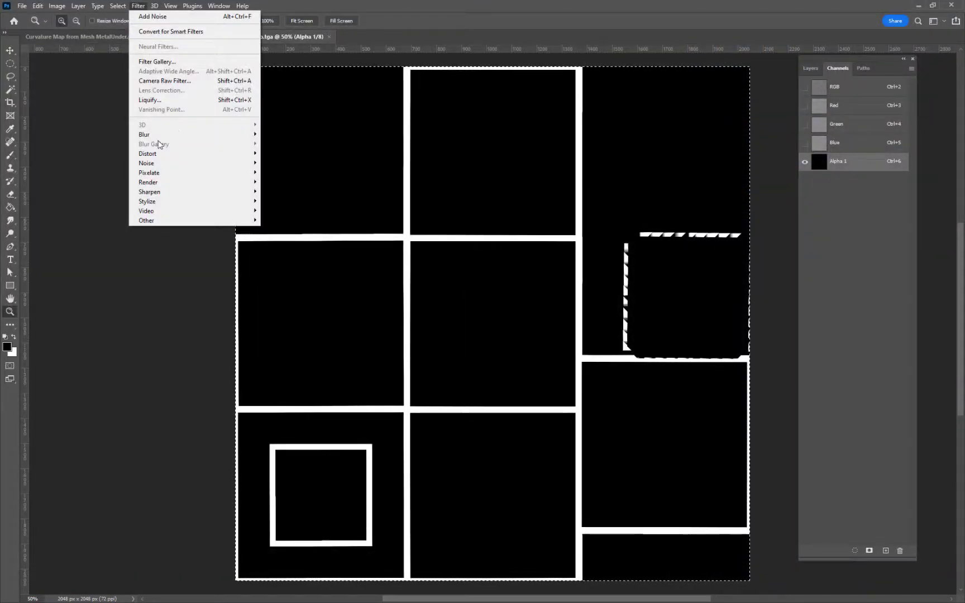
mouse_move(167, 135)
left_click(290, 173)
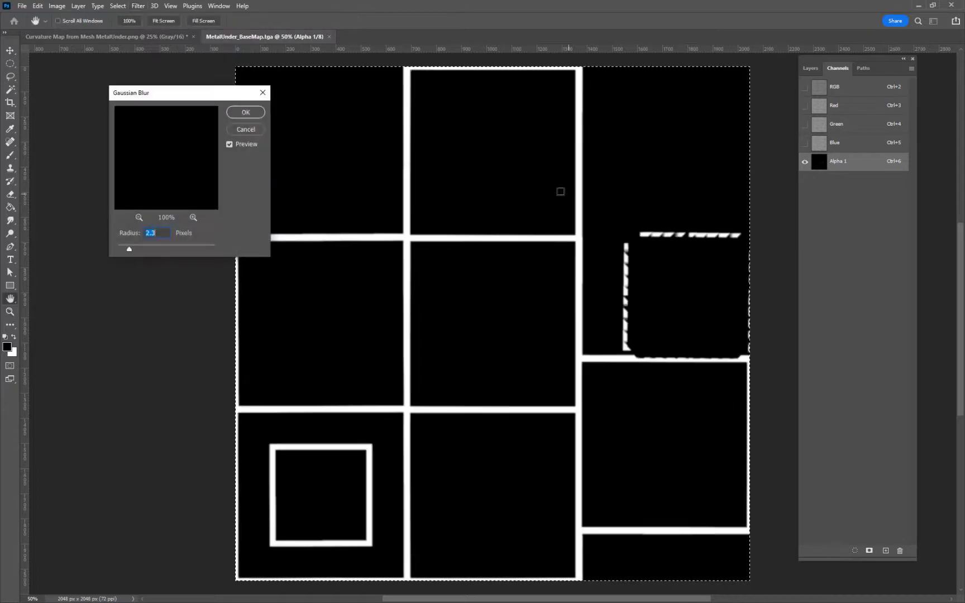
left_click(246, 112)
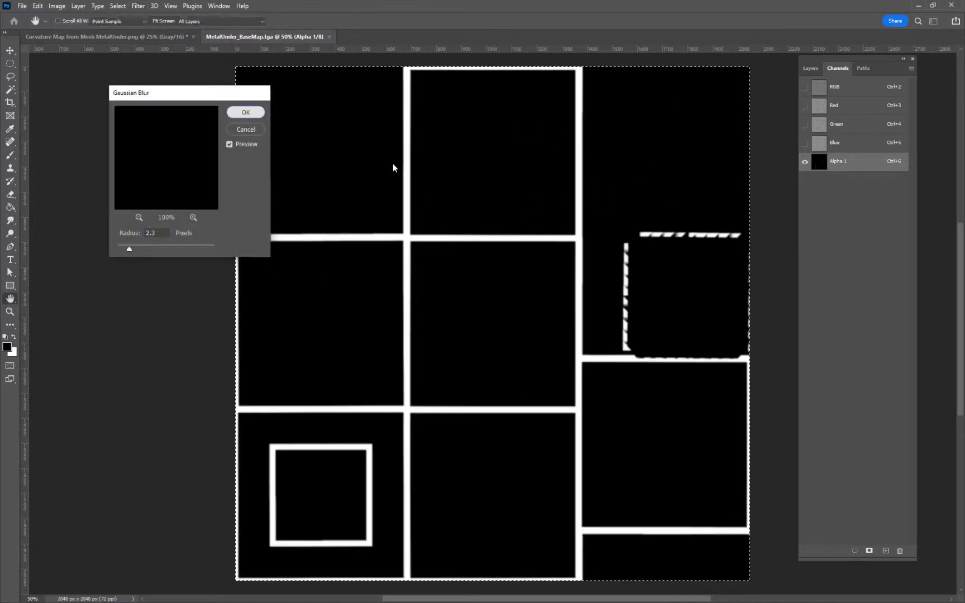
key("z")
Step: Preview Sprayed Strokes with Spray Radius 10 on the blurred mask, but apply Spatter with Spray Radius 22 and Smoothness 15 instead
left_click(138, 6)
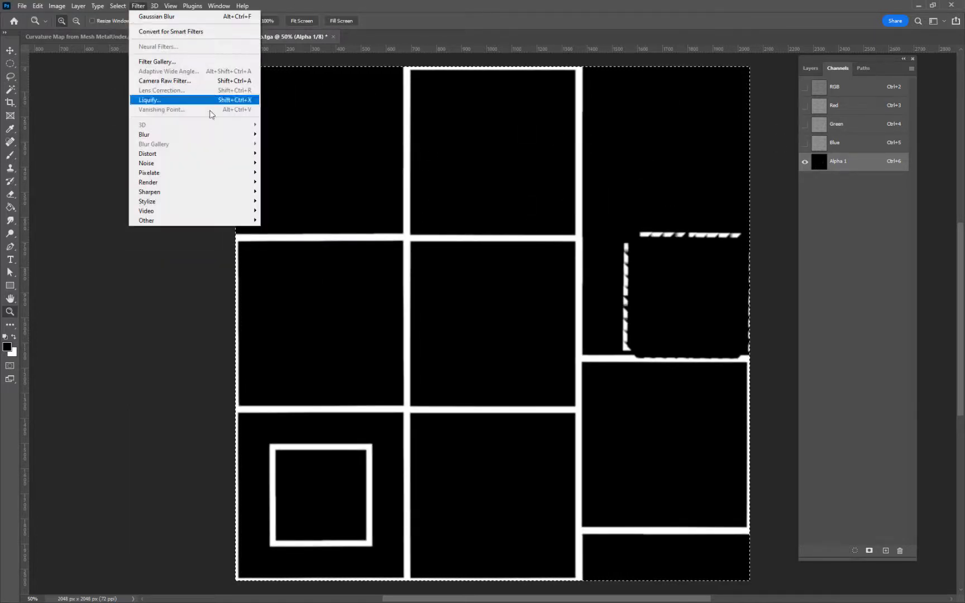
left_click(180, 61)
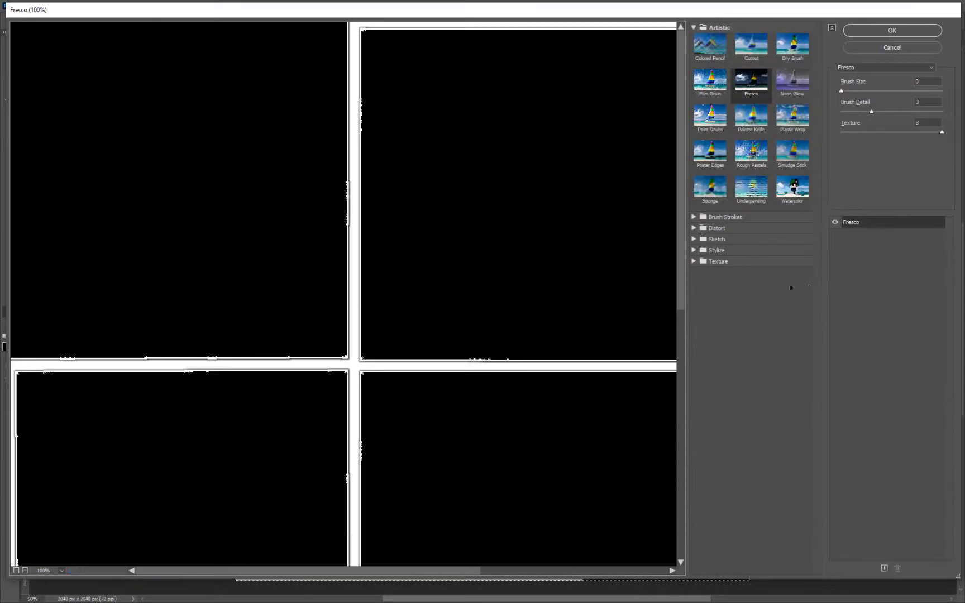
left_click(461, 297, "alt")
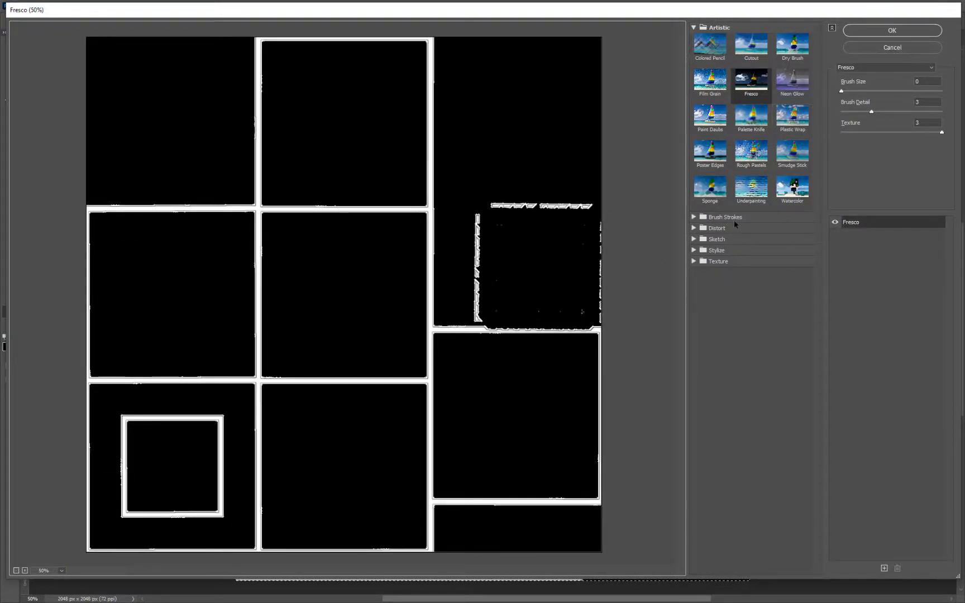
left_click(694, 219)
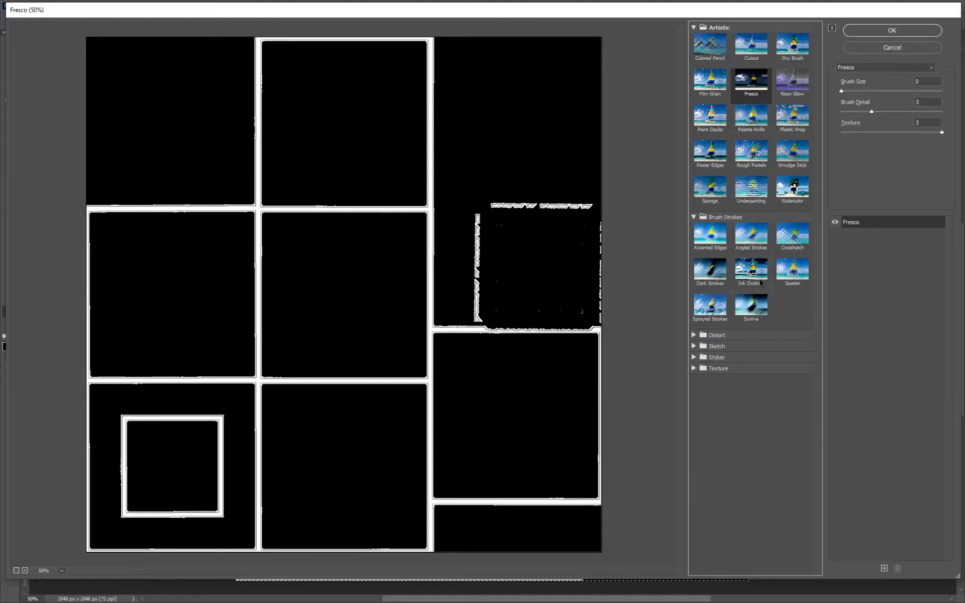
left_click(708, 304)
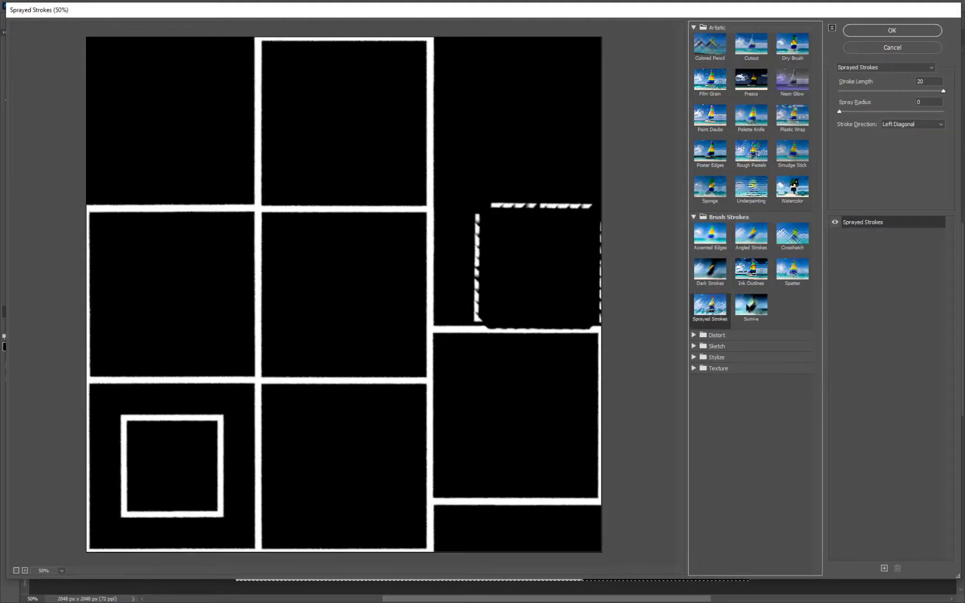
left_click_drag(841, 112, 881, 113)
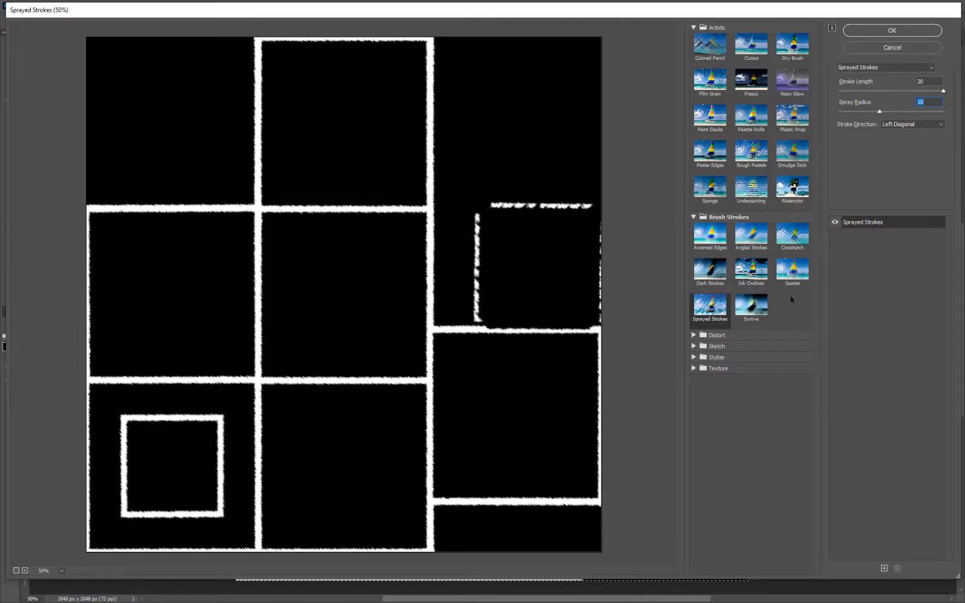
left_click(793, 272)
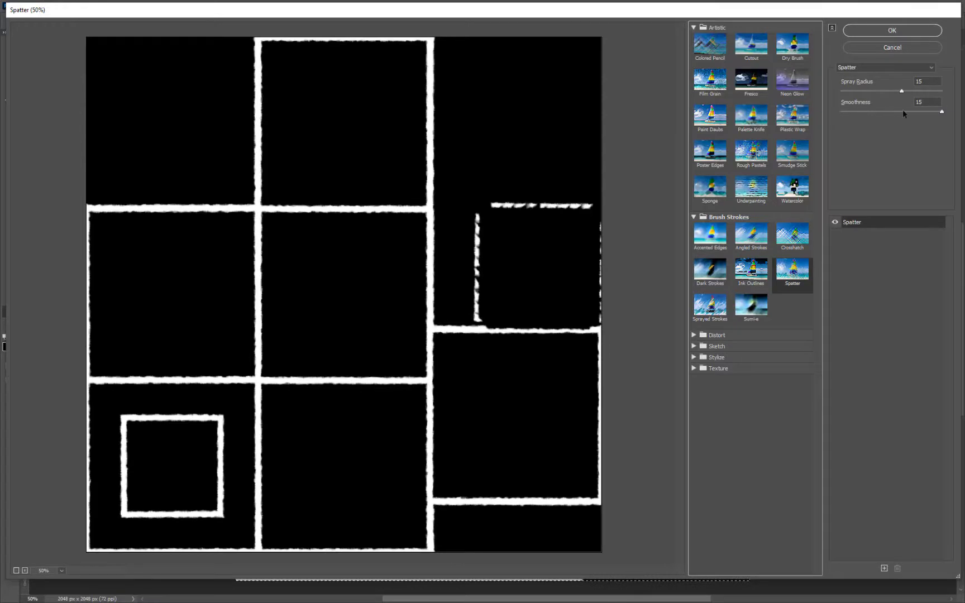
left_click_drag(902, 91, 930, 92)
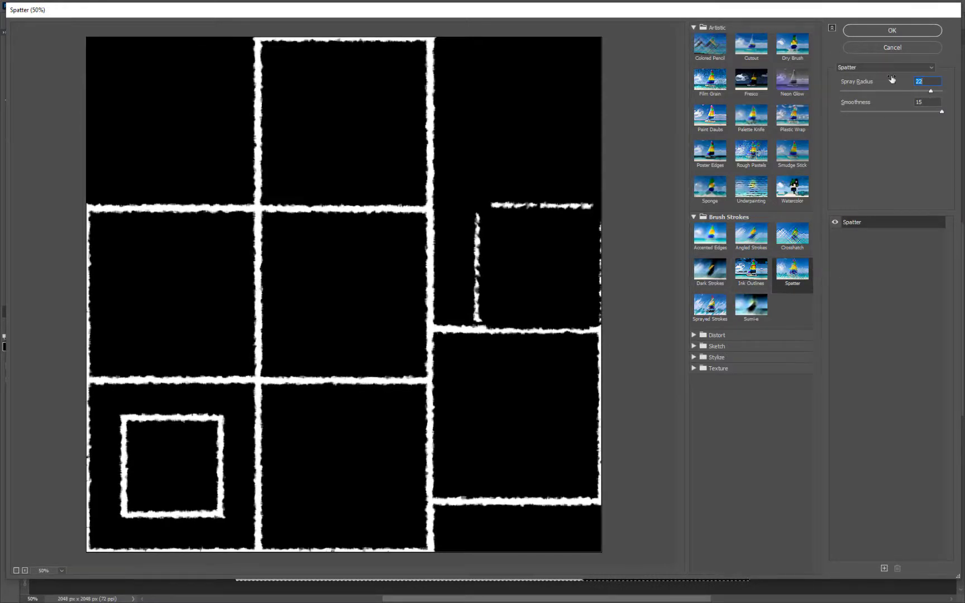
left_click(912, 30)
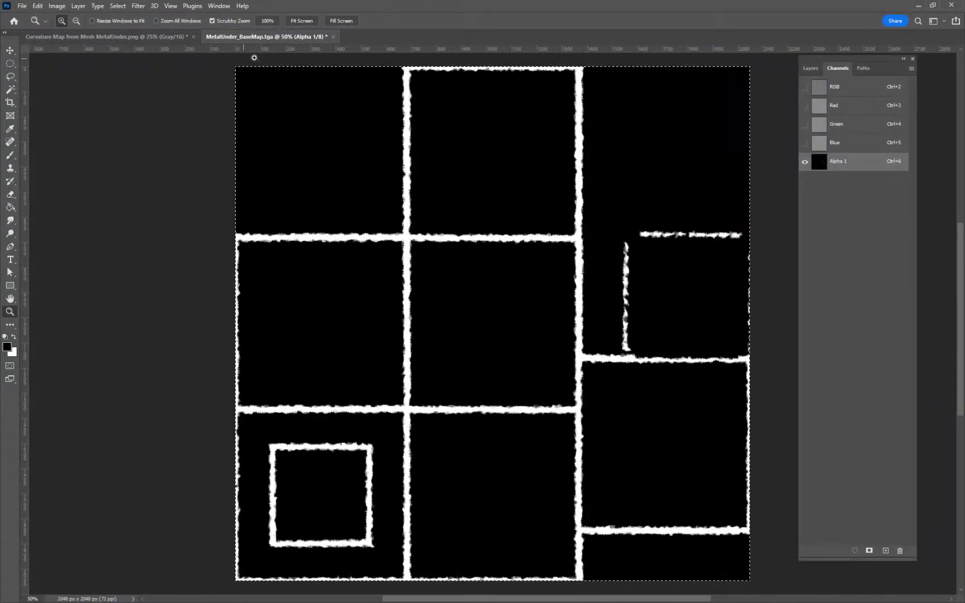
Step: Add Gaussian noise of 26.15% to the spattered Alpha 1 channel
left_click(135, 6)
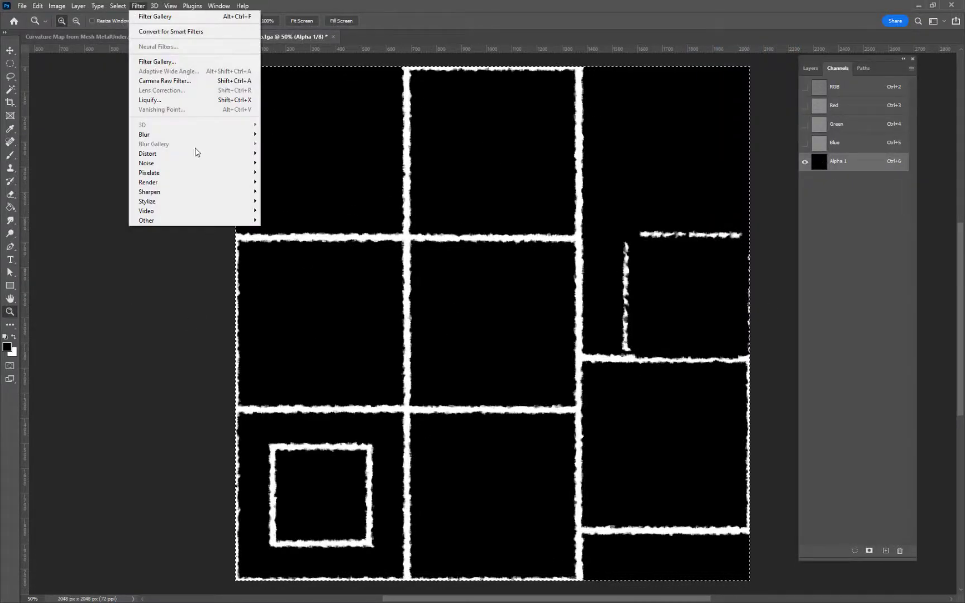
mouse_move(160, 163)
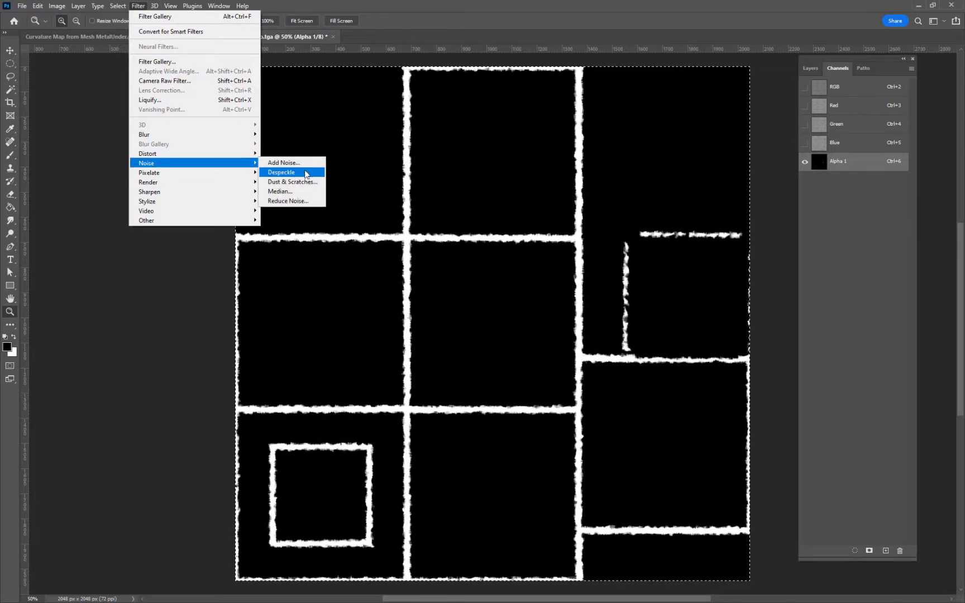
left_click(285, 163)
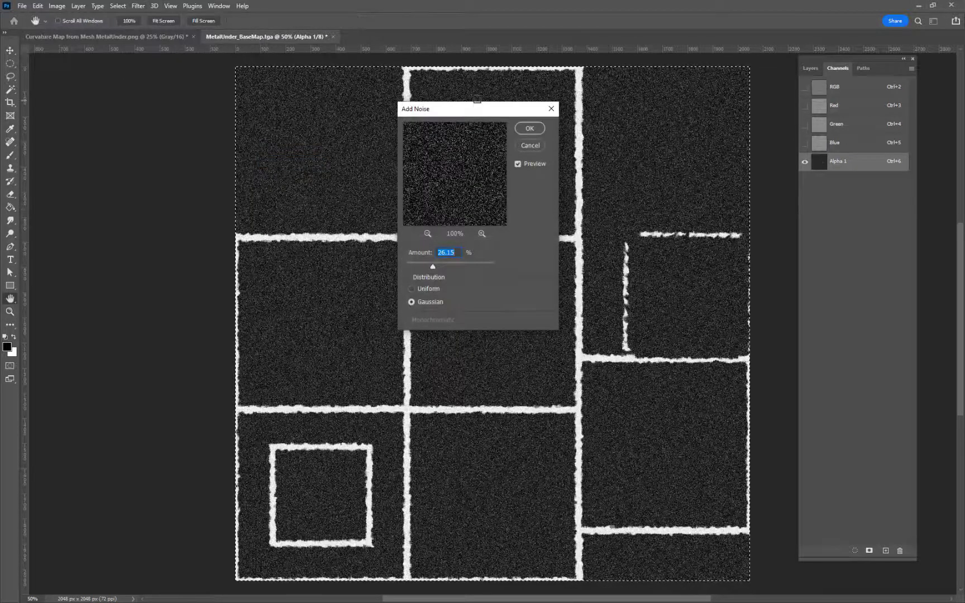
left_click_drag(477, 114, 157, 90)
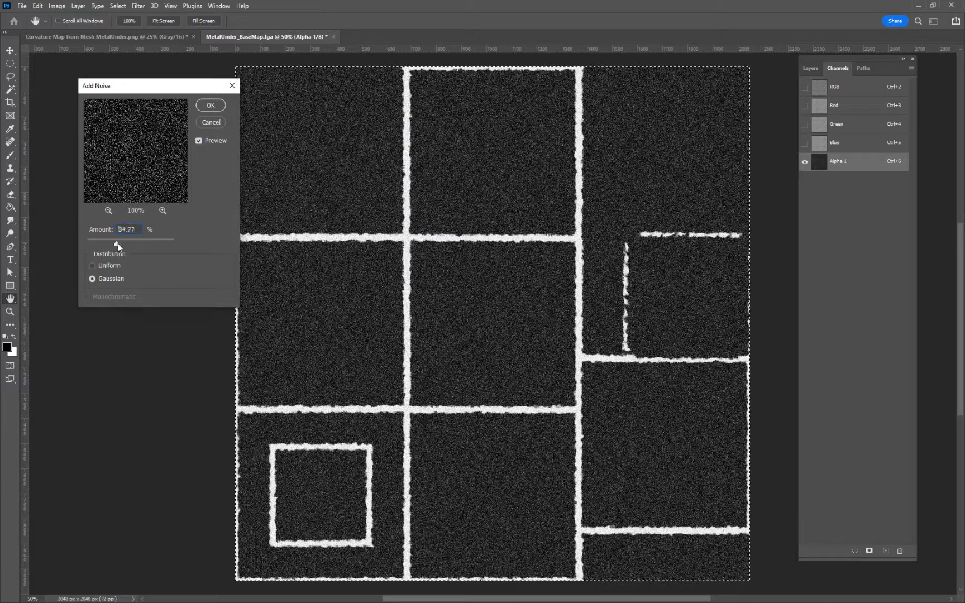
mouse_move(117, 241)
left_mouse_down()
mouse_move(135, 244)
mouse_move(118, 247)
left_mouse_up()
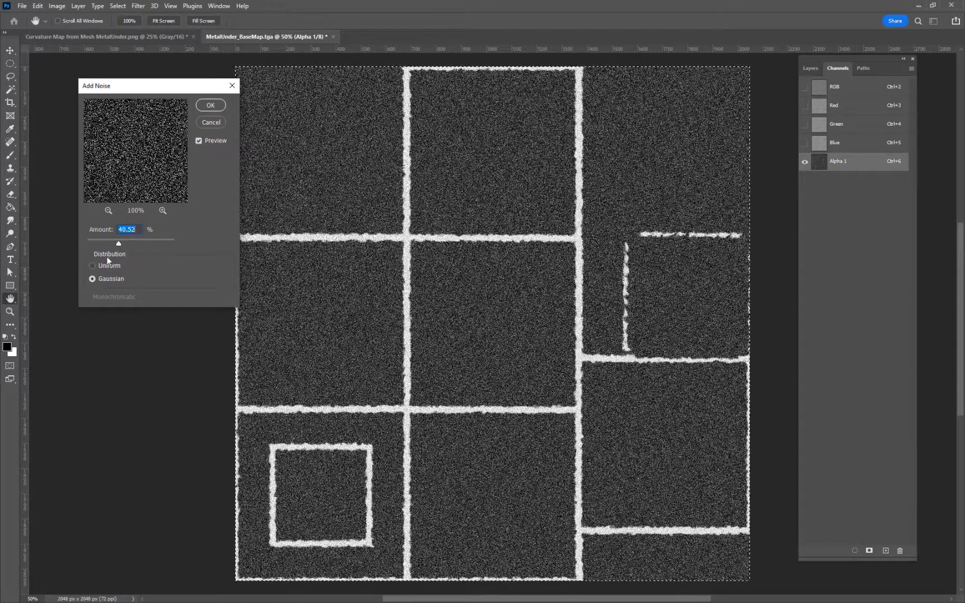
left_click_drag(114, 246, 109, 246)
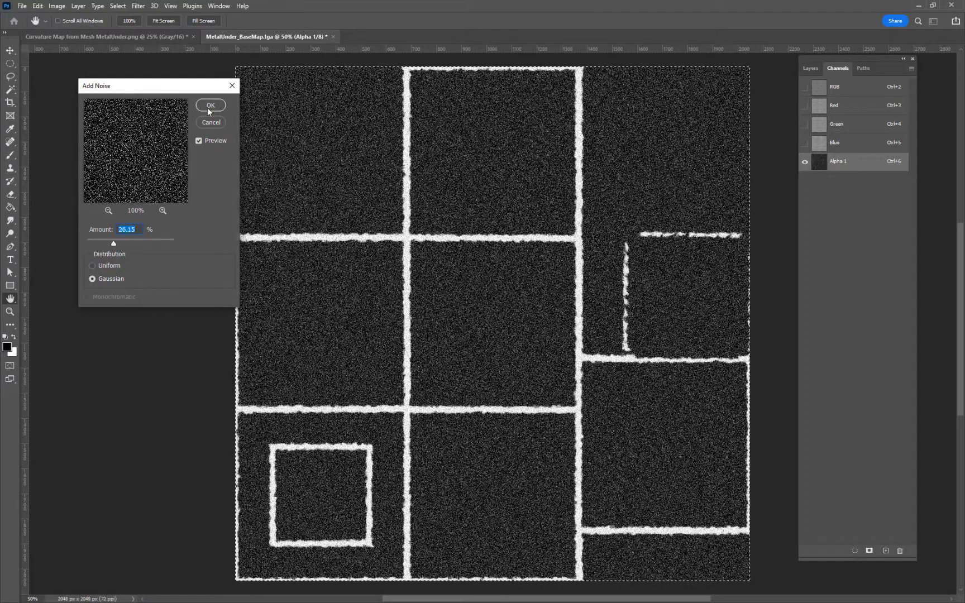
left_click(208, 106)
Step: Raise the black input level of Alpha 1 with Levels until the background is pure black and only the edge lines stay speckled
key("ctrl+l")
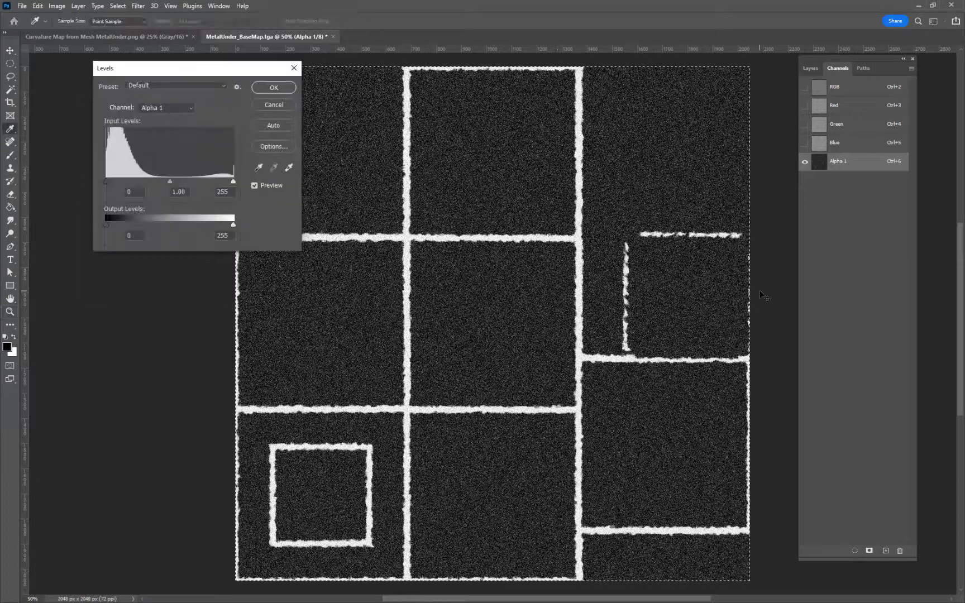
left_click_drag(232, 181, 173, 189)
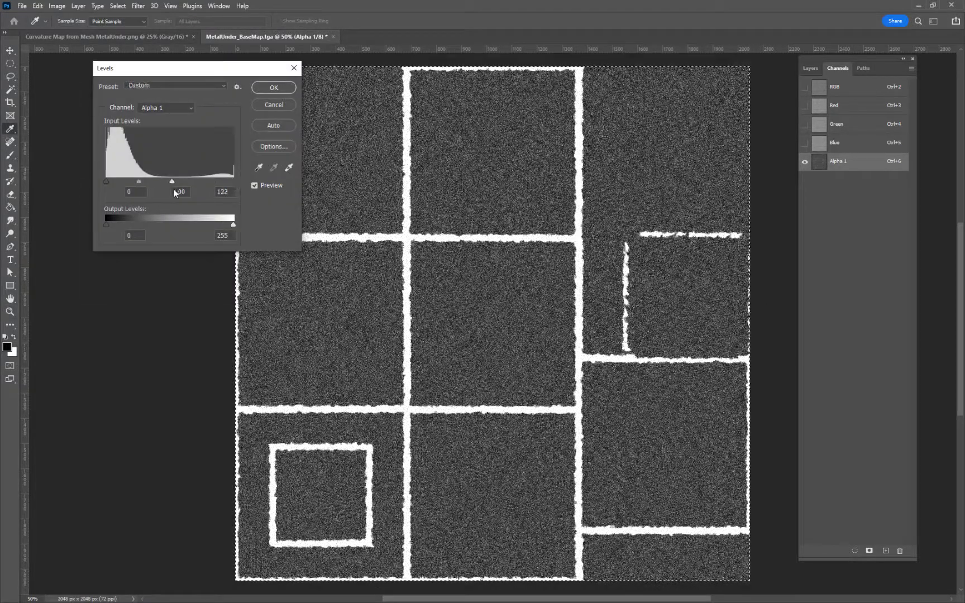
key("ctrl+z")
left_click_drag(106, 182, 218, 194)
left_click(273, 87)
key("z")
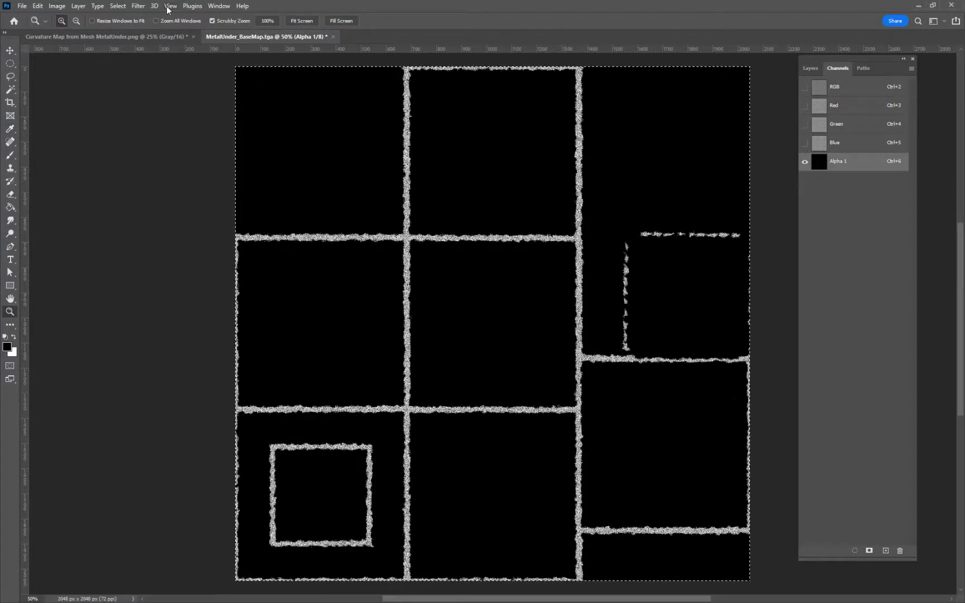
Step: Preview the Reticulation filter at Density 1 and 10, plus Plaster, Stamp, Graphic Pen and Conté Crayon, on Alpha 1 in the Filter Gallery
left_click(139, 7)
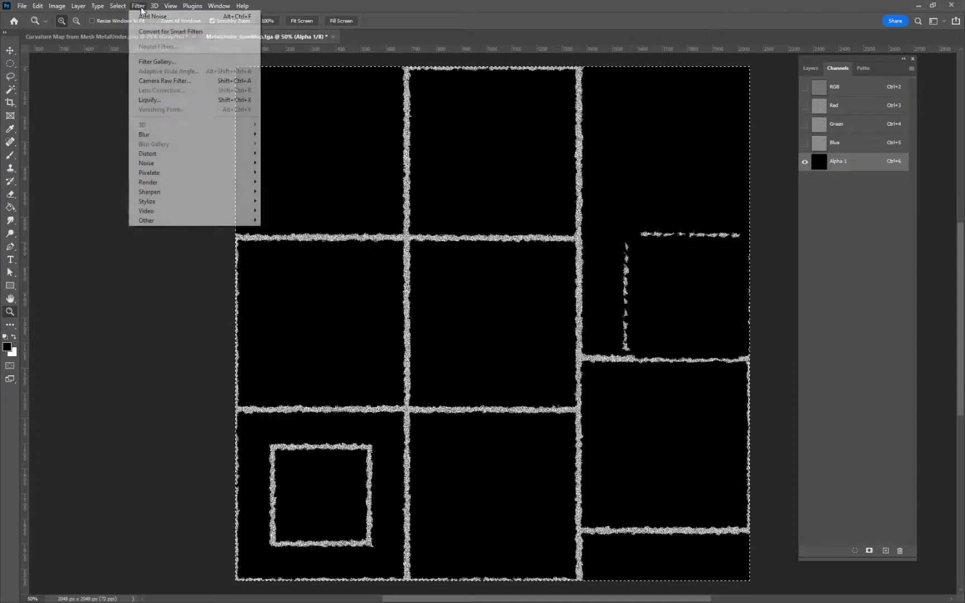
left_click(162, 62)
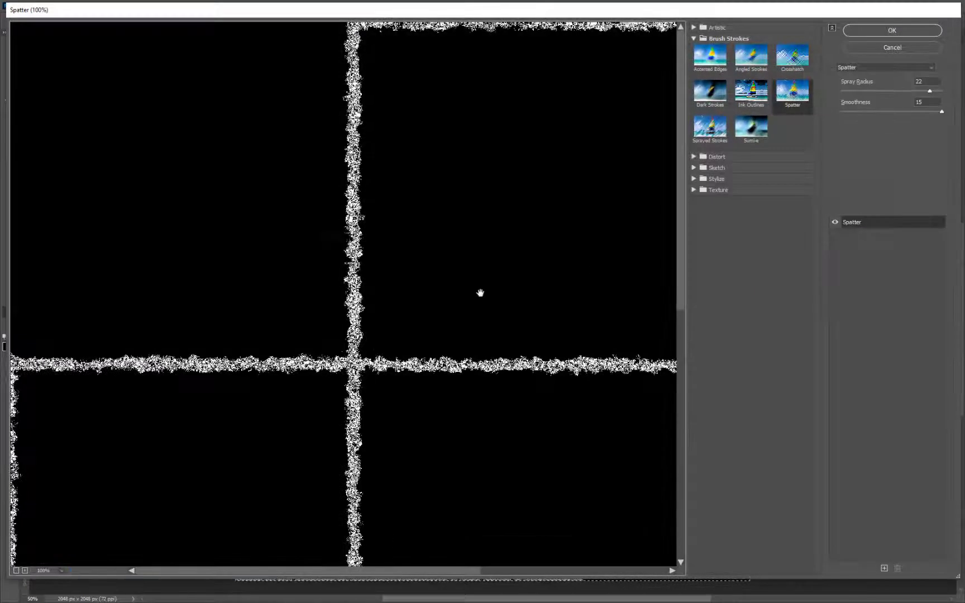
left_click(448, 285, "alt")
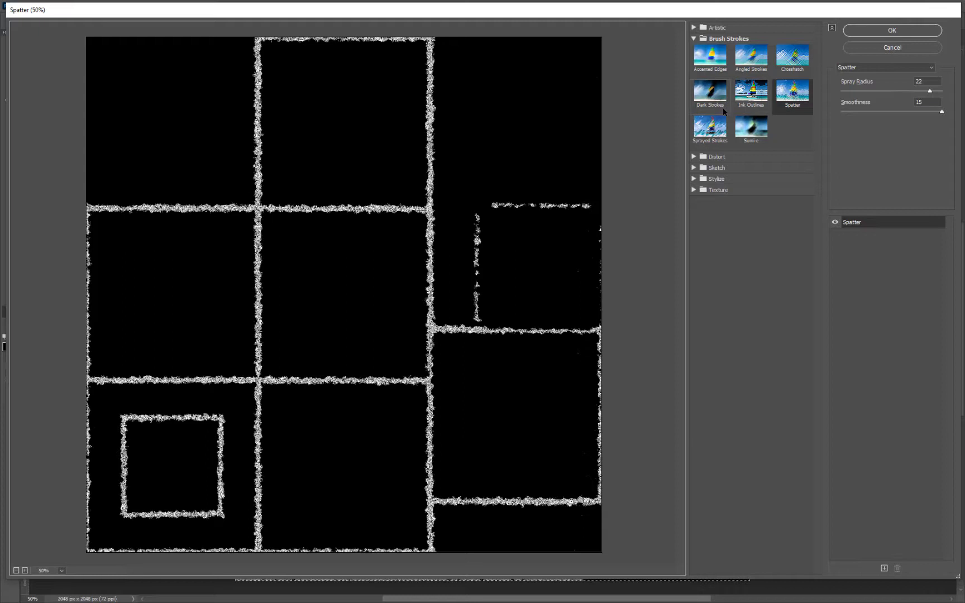
left_click(693, 171)
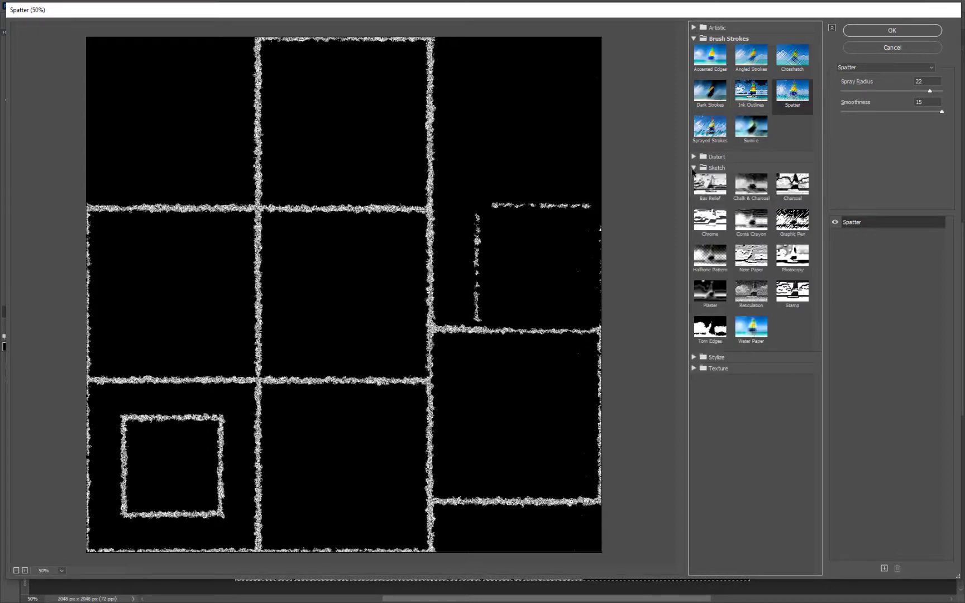
left_click(755, 294)
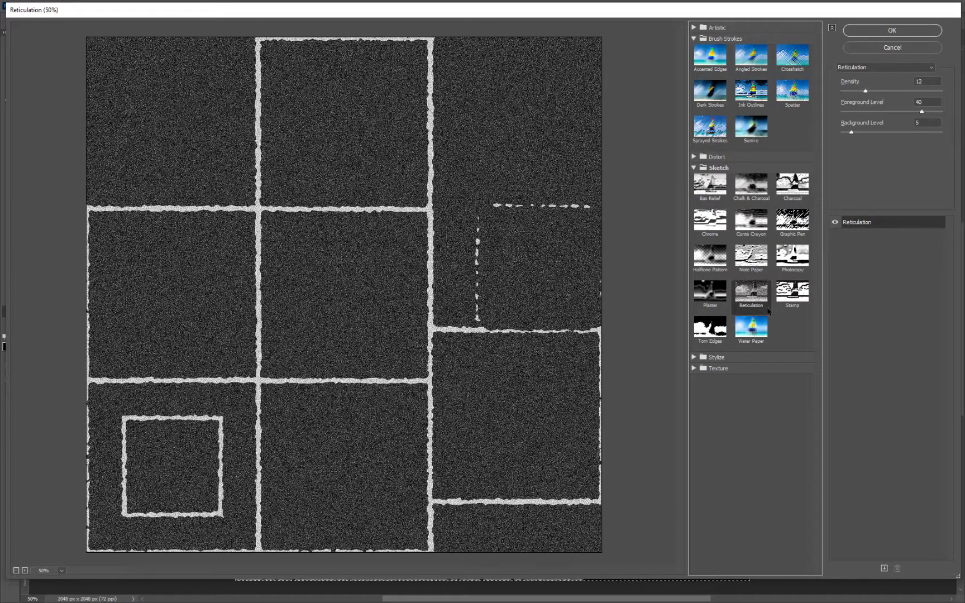
left_click_drag(866, 93, 843, 90)
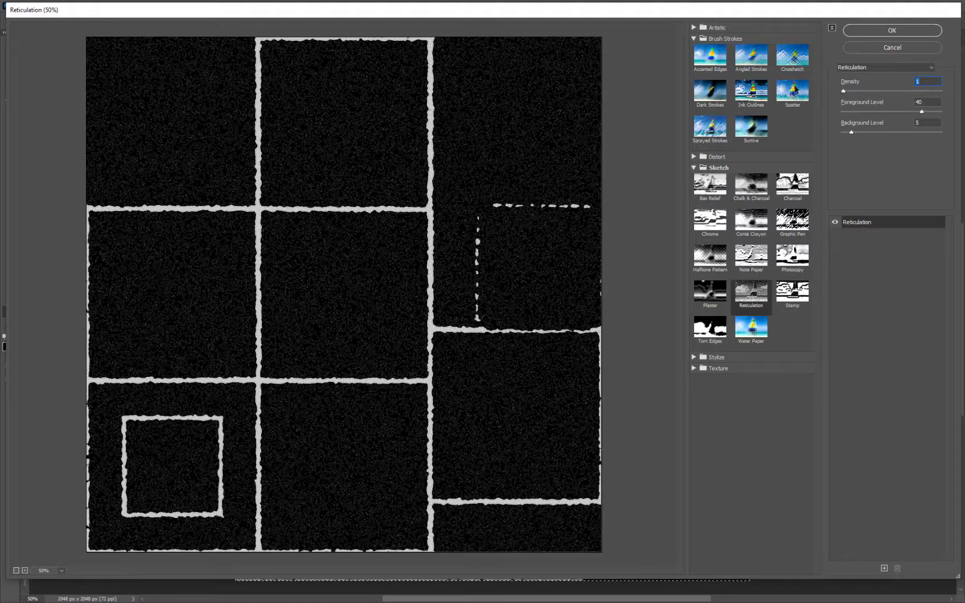
left_click(860, 91)
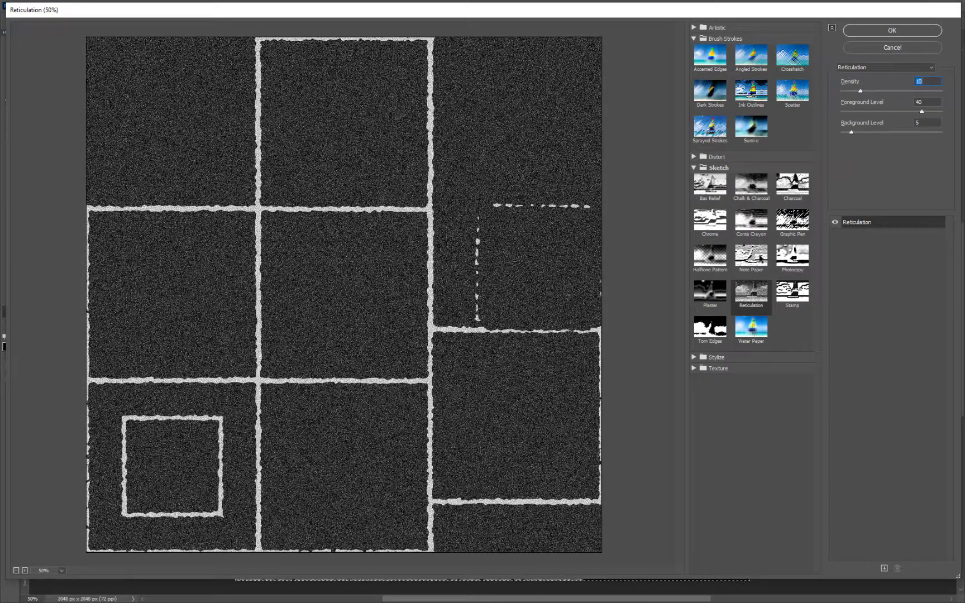
left_click(718, 300)
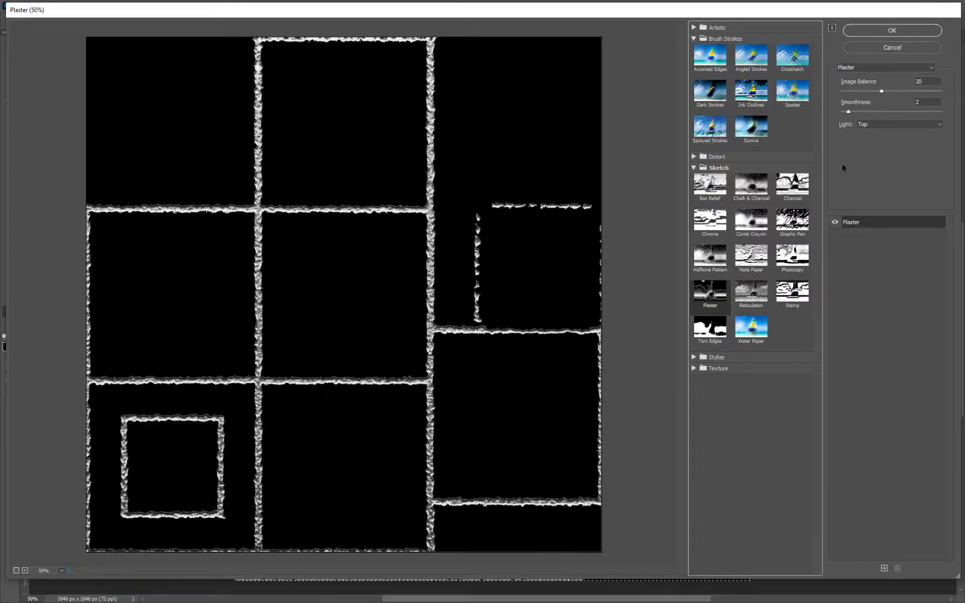
left_click(792, 291)
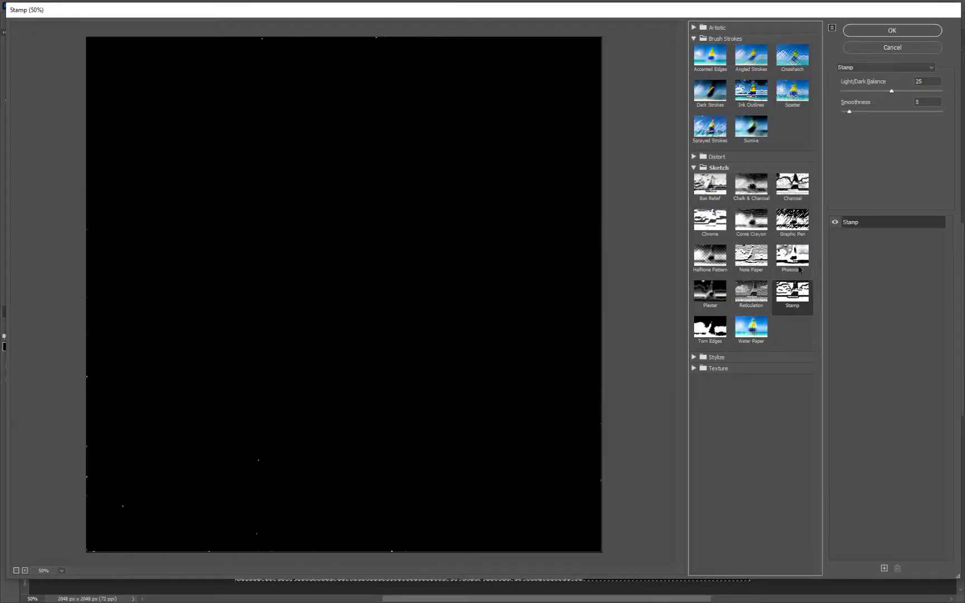
left_click(792, 220)
left_click(766, 221)
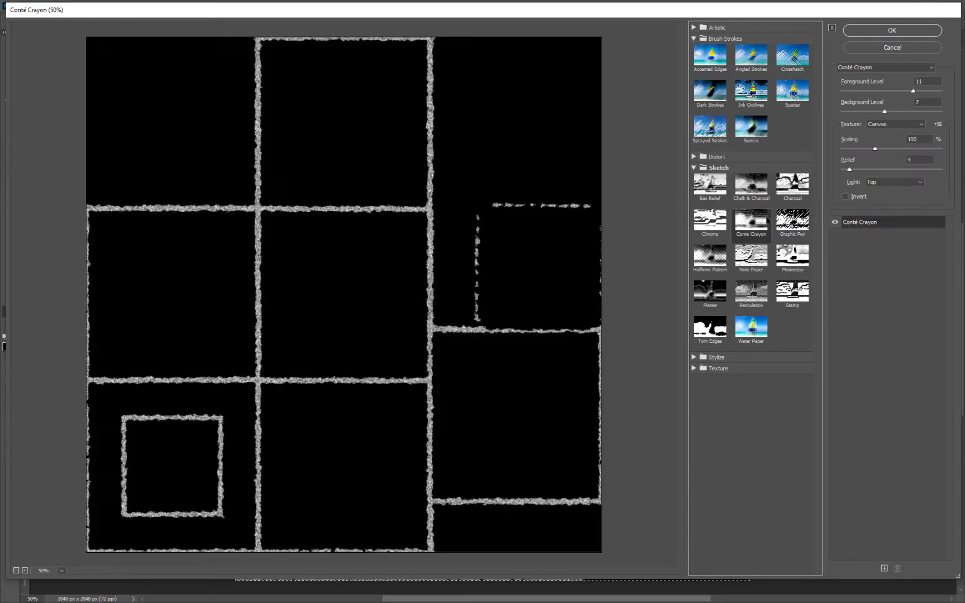
Step: Apply Chalk & Charcoal to Alpha 1 with Charcoal Area 8, Chalk Area 4 and a higher Stroke Pressure
left_click(763, 194)
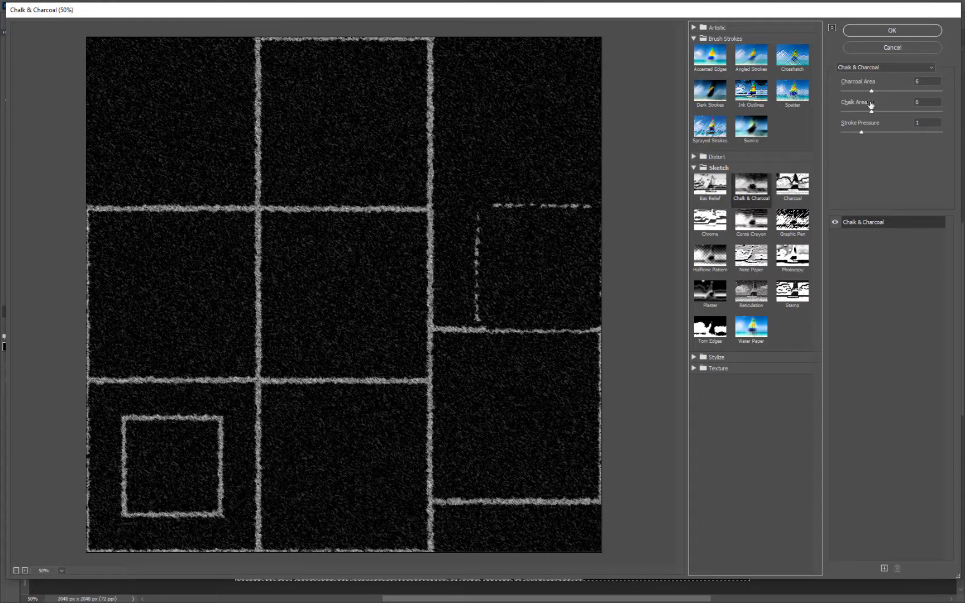
left_click_drag(871, 92, 821, 114)
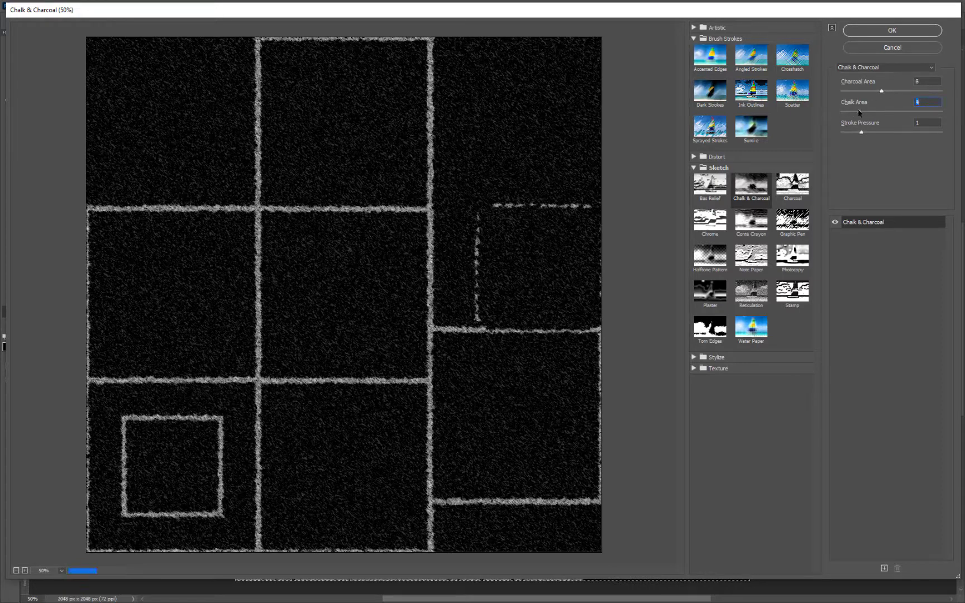
key("Tab")
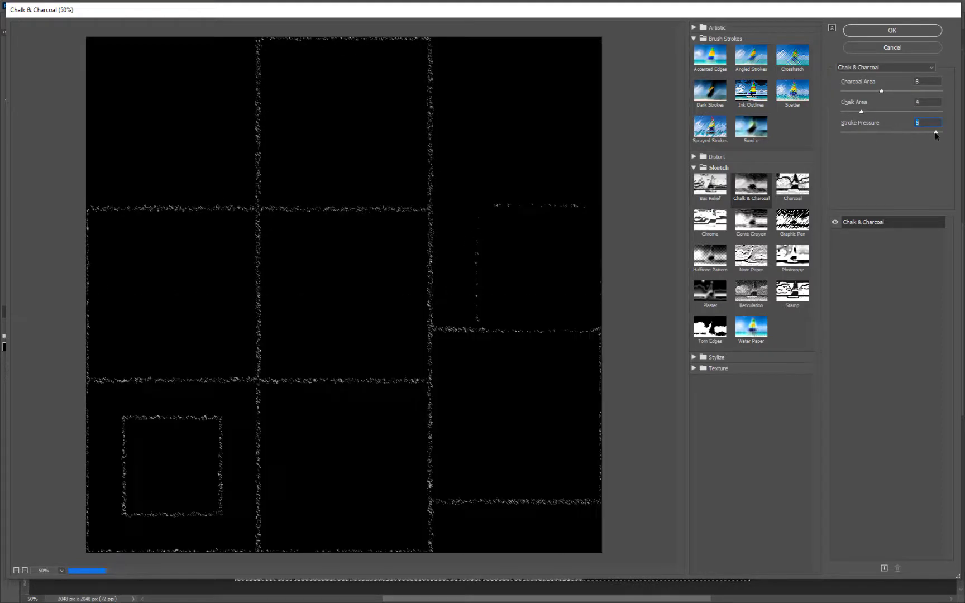
mouse_move(862, 133)
left_mouse_down()
mouse_move(907, 134)
mouse_move(893, 134)
left_mouse_up()
left_click(882, 30)
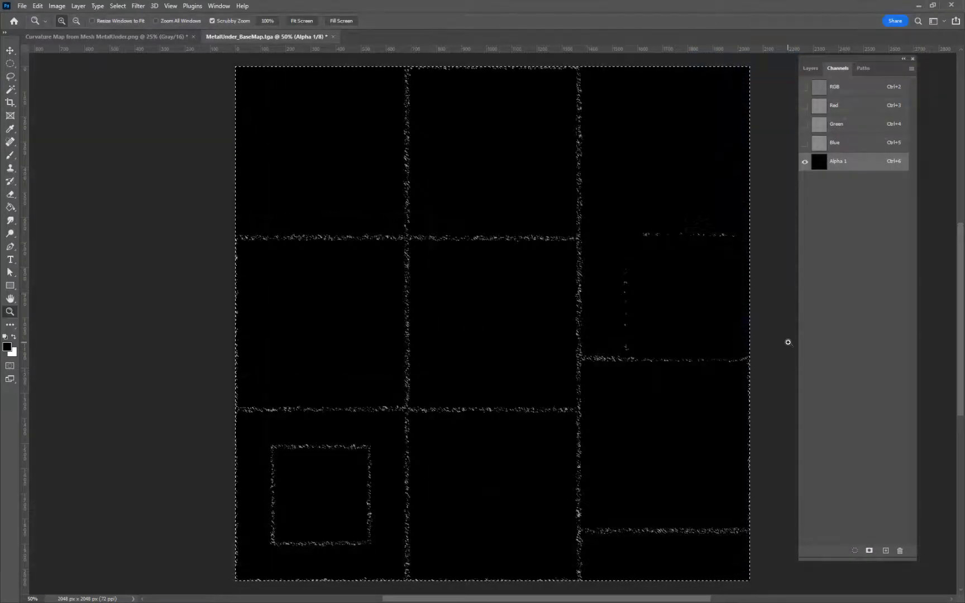
Step: Increase the contrast of the Alpha 1 speckles with Levels, lowering the white input to 126 and raising the black input
key("ctrl+l")
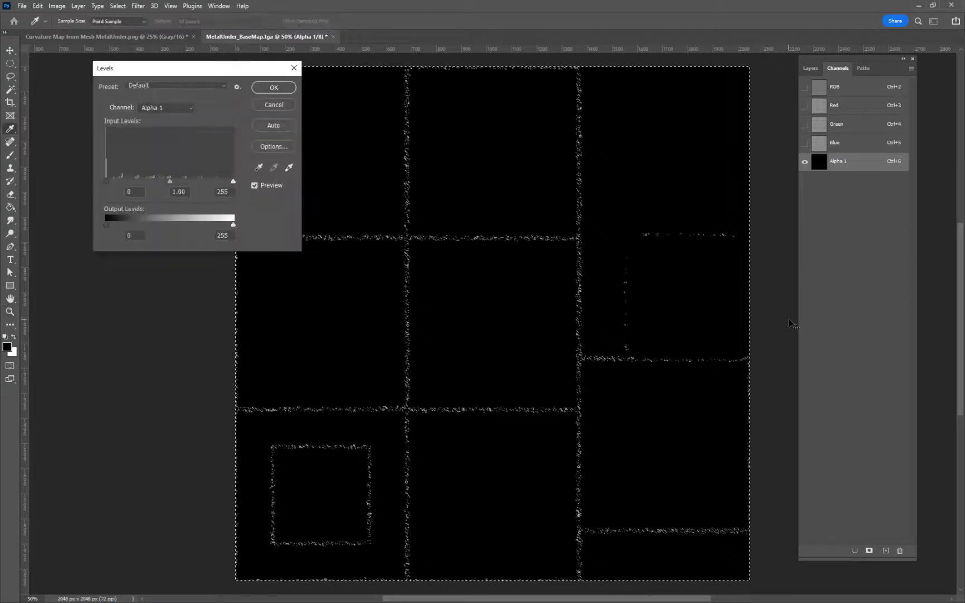
mouse_move(234, 182)
left_mouse_down()
mouse_move(141, 181)
mouse_move(168, 182)
left_mouse_up()
left_click_drag(104, 182, 132, 184)
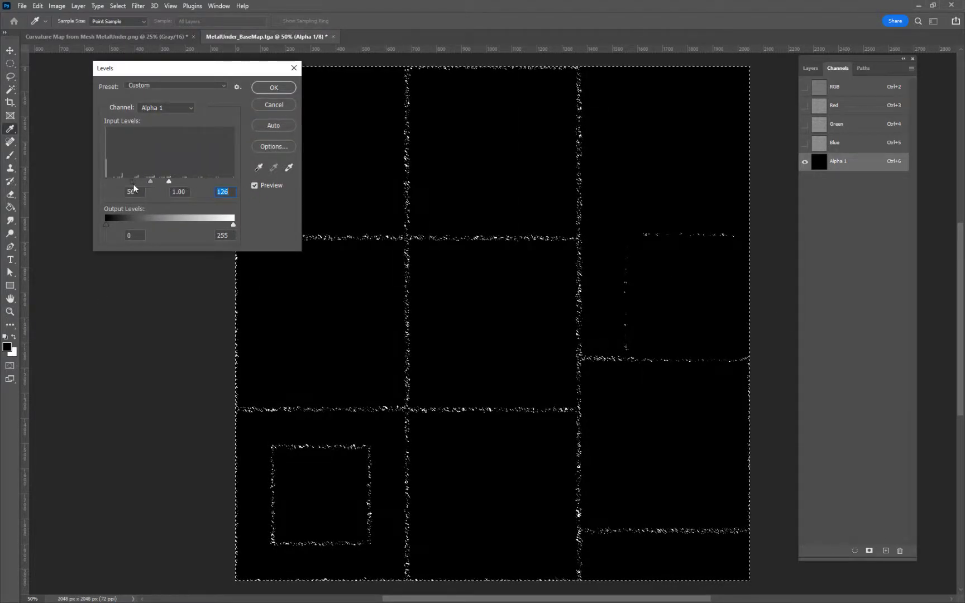
left_click(285, 88)
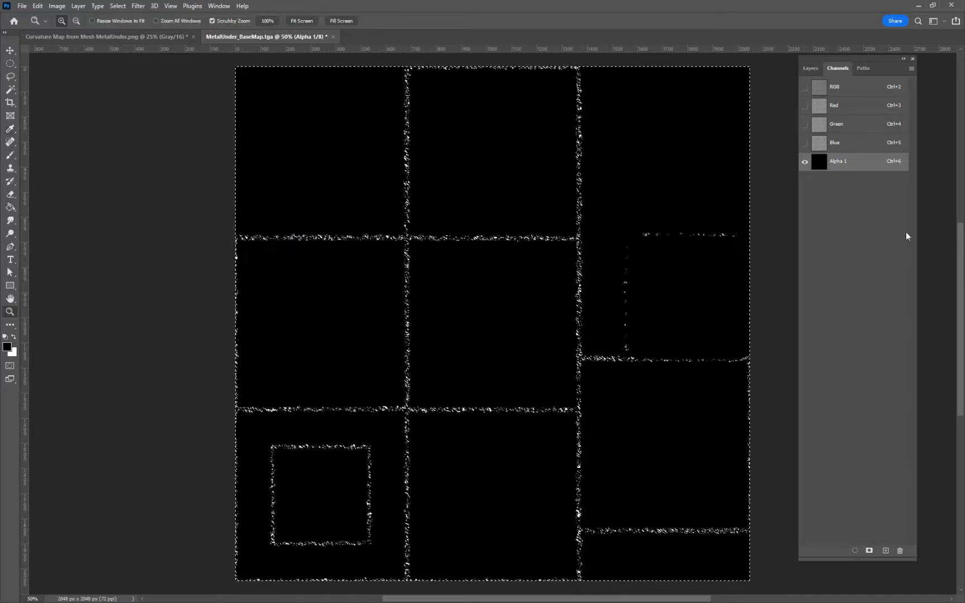
Step: Save the texture over MetalUnder_BaseMap.tga in the Box Example Textures folder, and switch to Unity to view the box
key("z")
key("ctrl+shift+s")
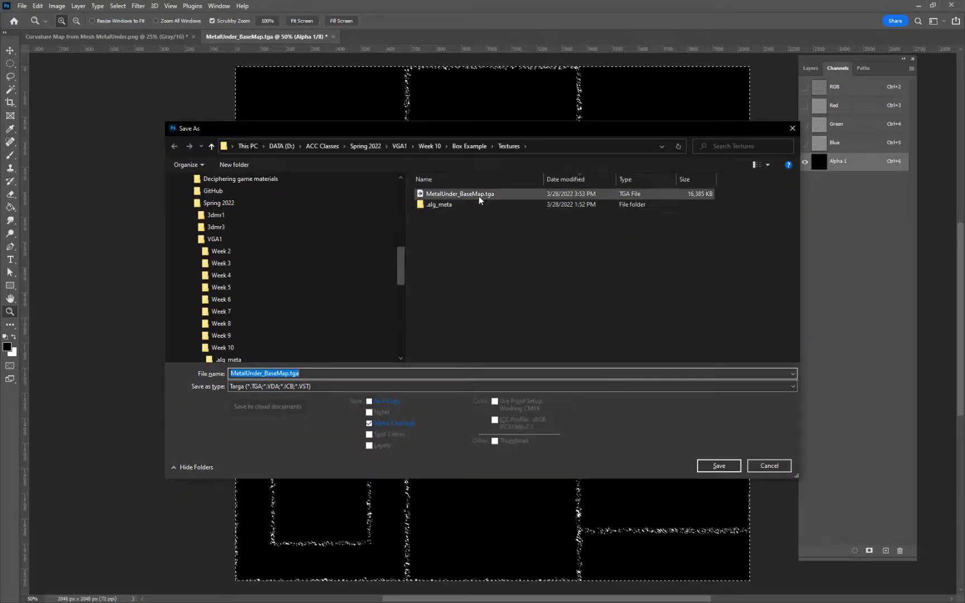
left_click(478, 196)
left_click(708, 465)
left_click(508, 309)
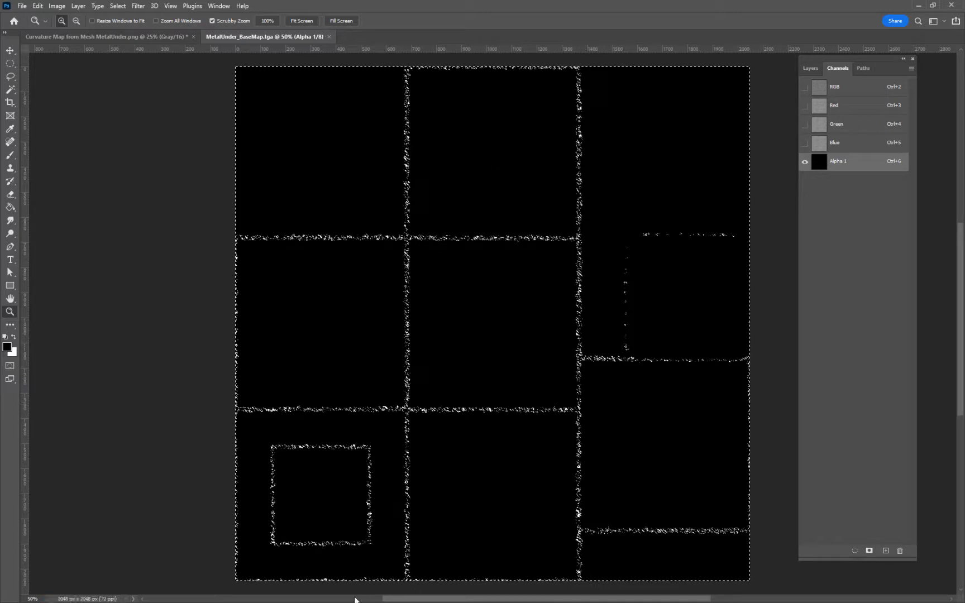
left_click(918, 5)
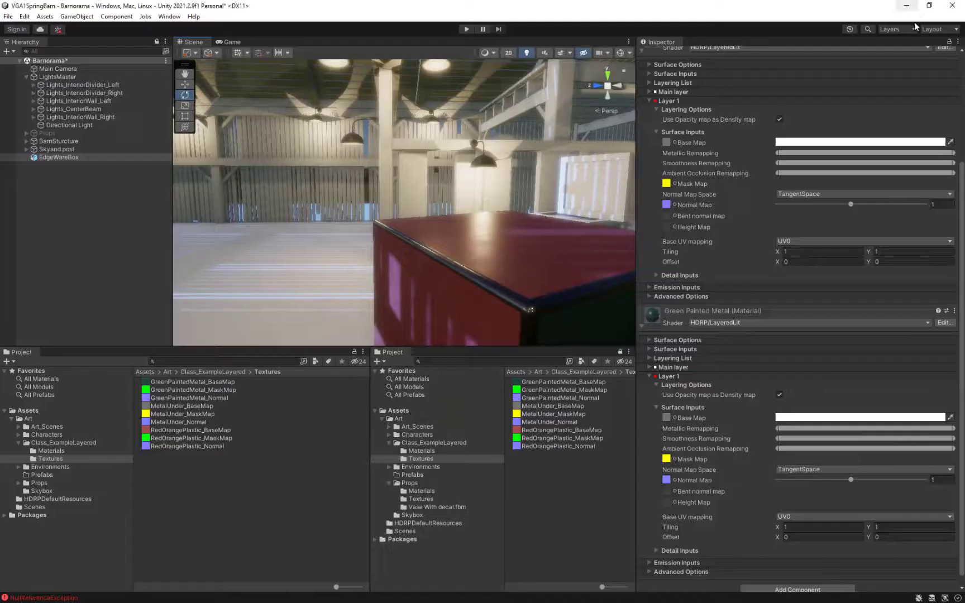
left_click_drag(497, 239, 500, 234)
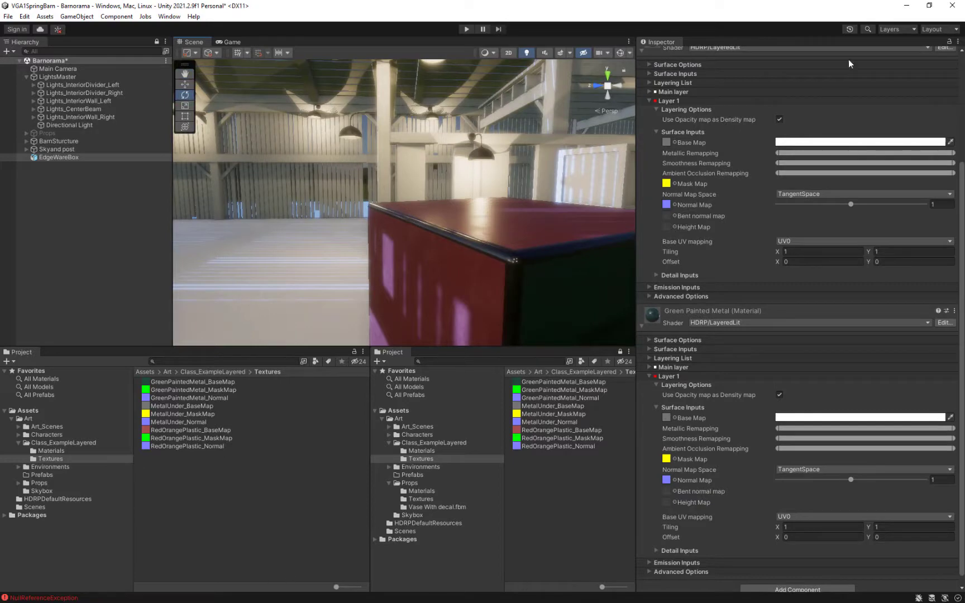
key("ctrl+s")
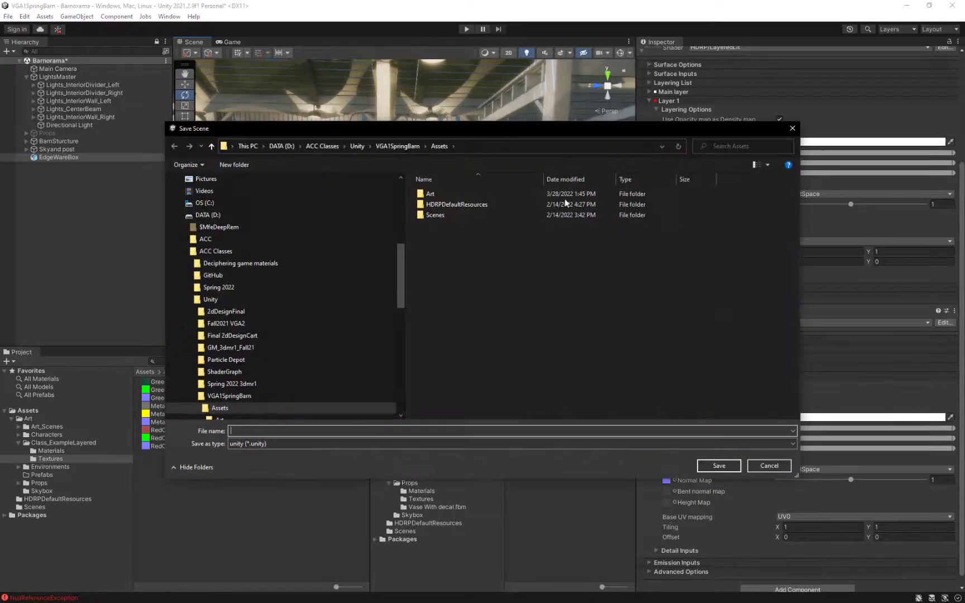
double_click(557, 327)
mouse_move(586, 340)
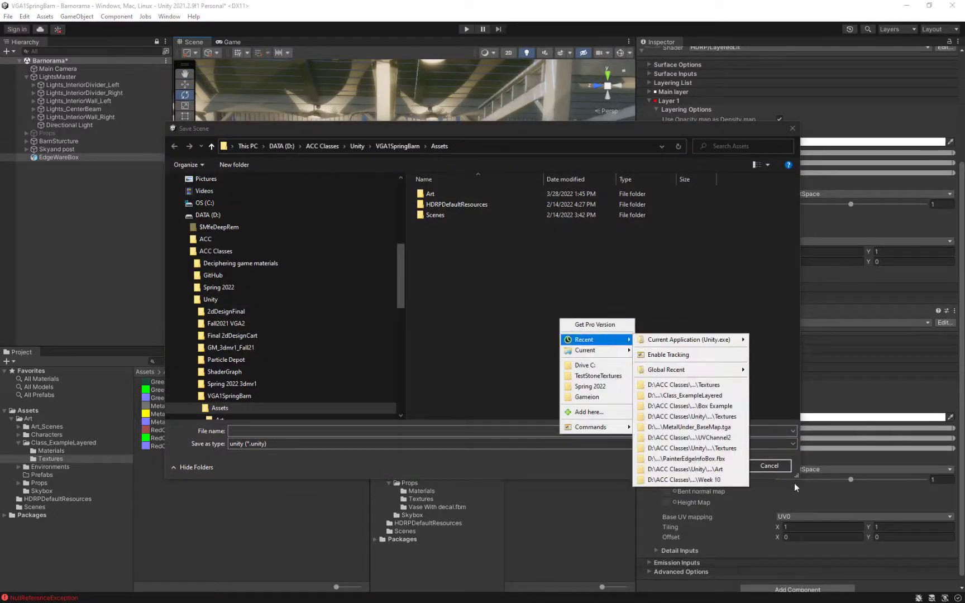
left_click(776, 469)
left_click(776, 469)
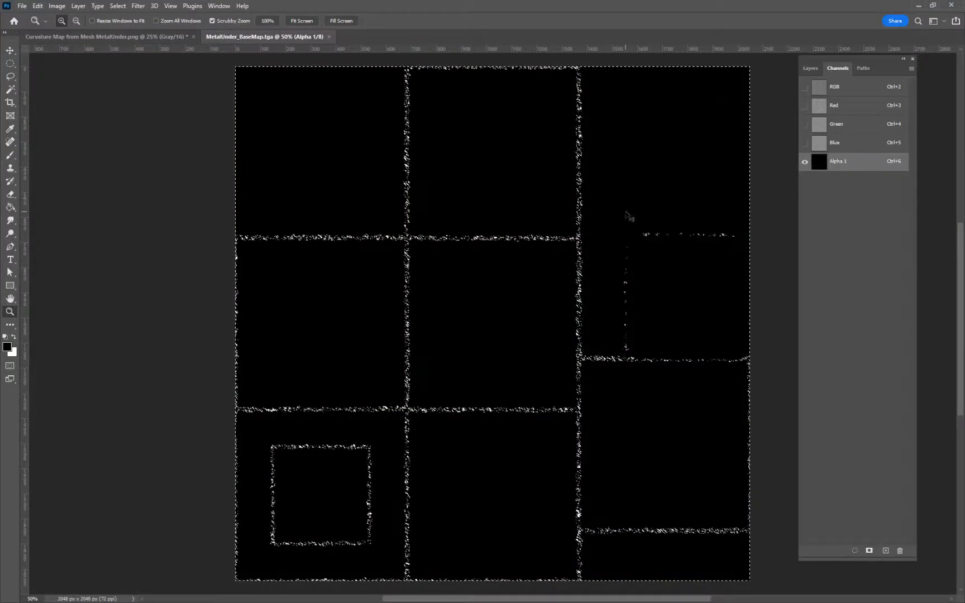
Step: Save the texture as a 32 bits/pixel Targa over MetalUnder_BaseMap.tga in the Unity project's Assets > Art > Class_ExampleLayered > Textures folder
key("ctrl+shift+s")
double_click(506, 221)
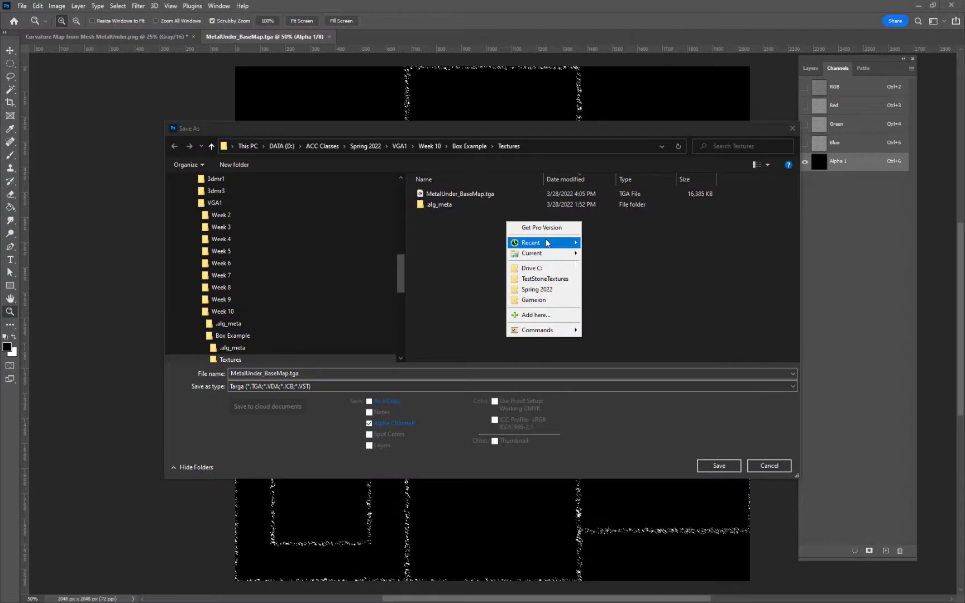
mouse_move(563, 250)
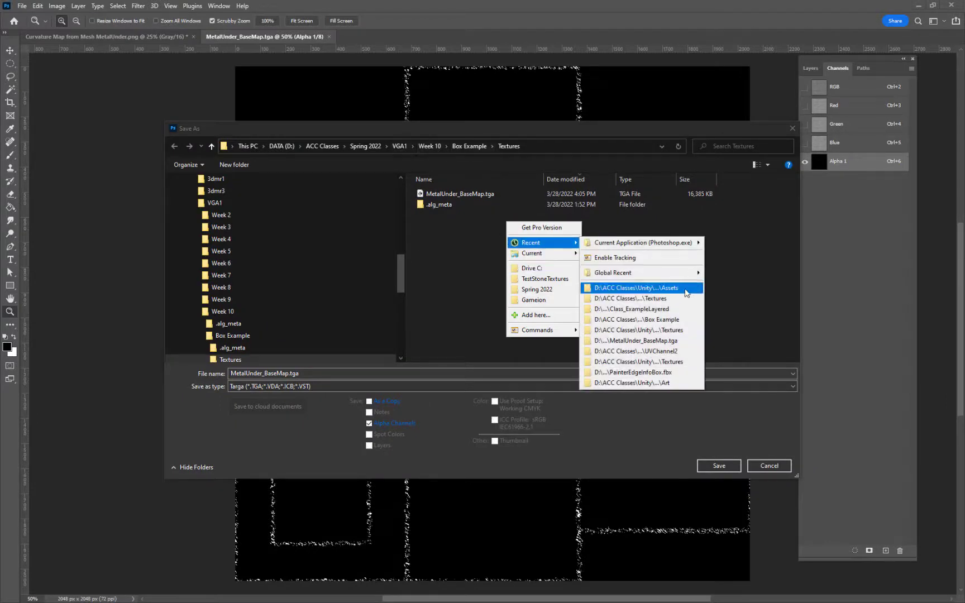
left_click(681, 290)
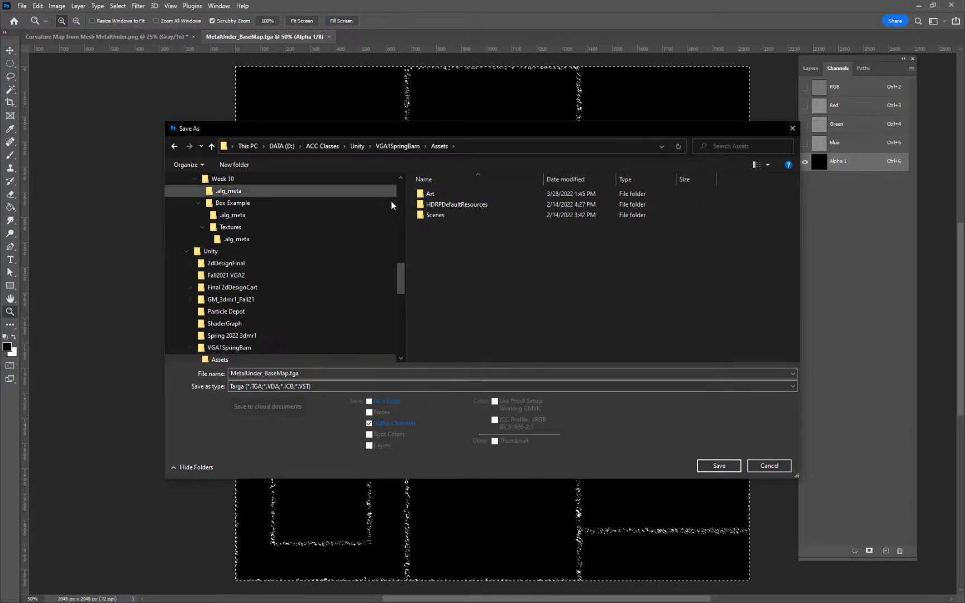
double_click(429, 194)
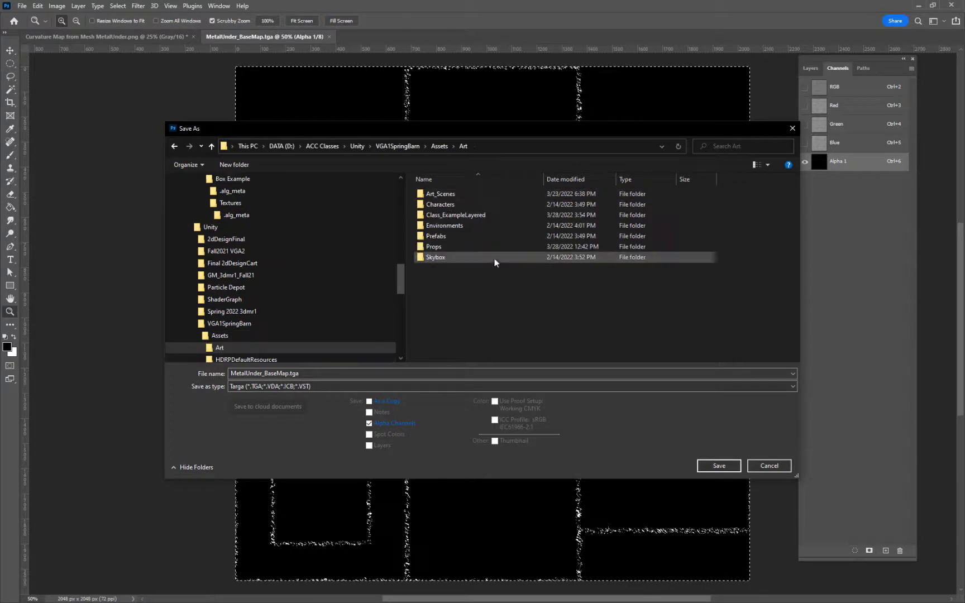
double_click(442, 216)
double_click(438, 204)
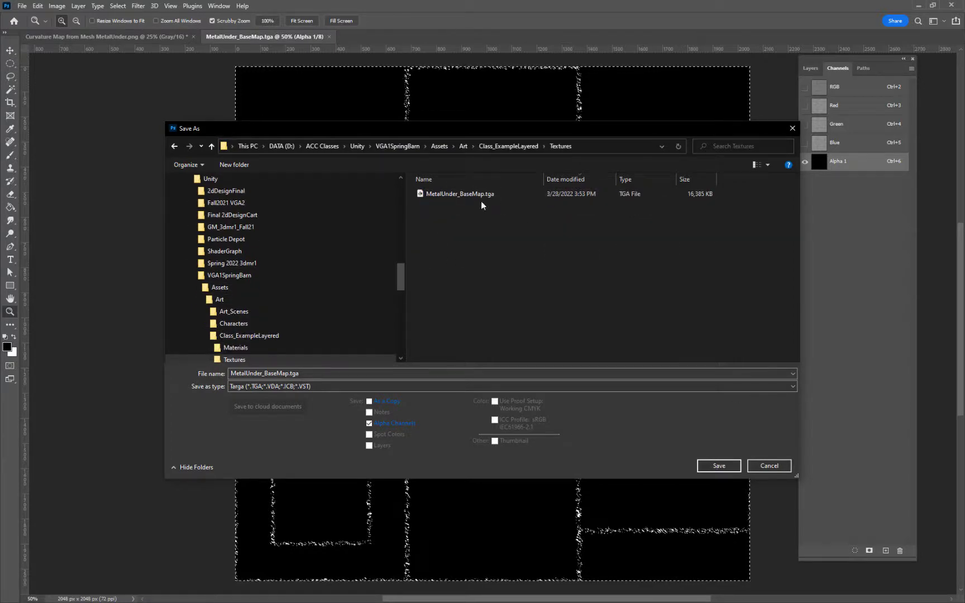
left_click(720, 468)
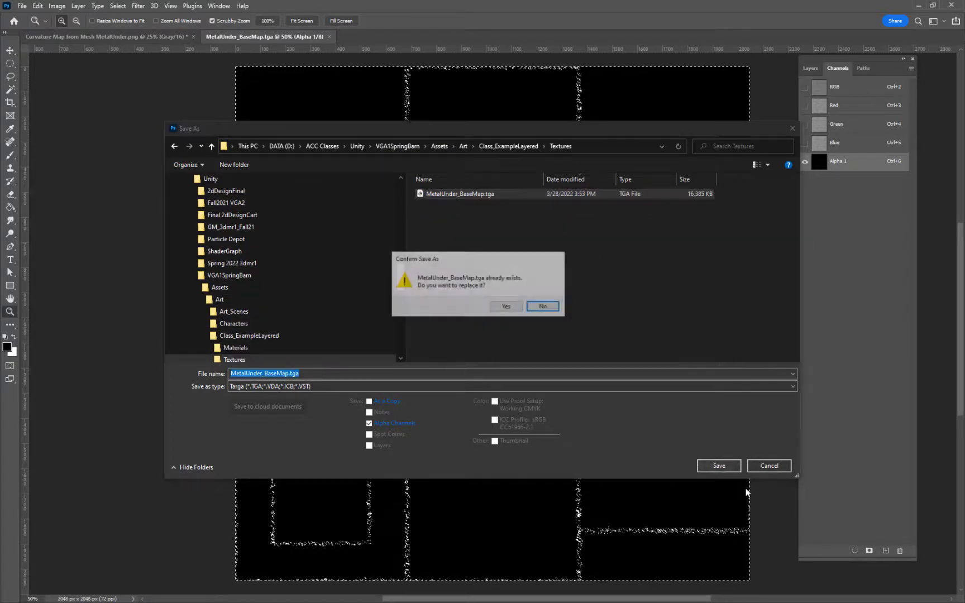
left_click(504, 306)
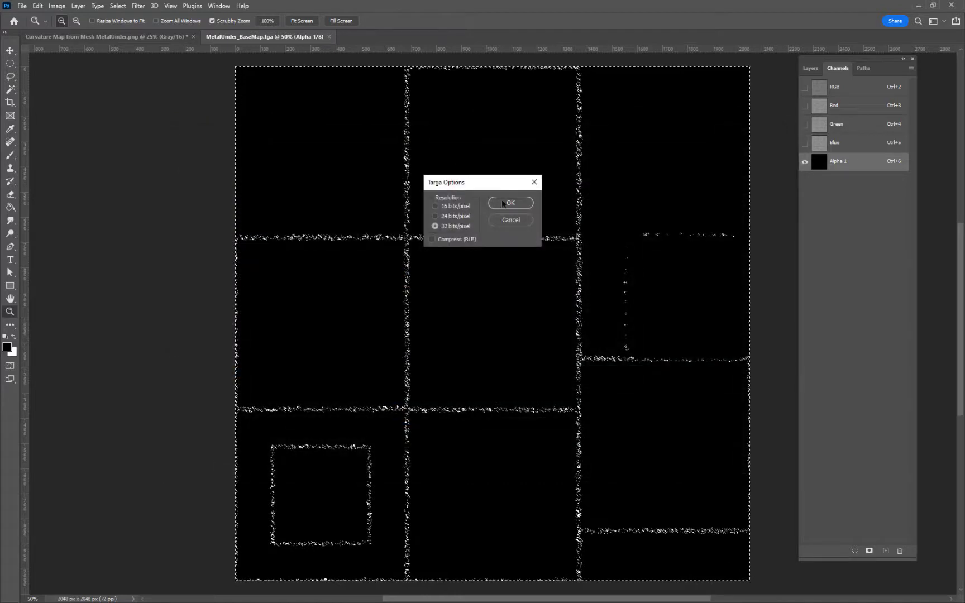
left_click(505, 203)
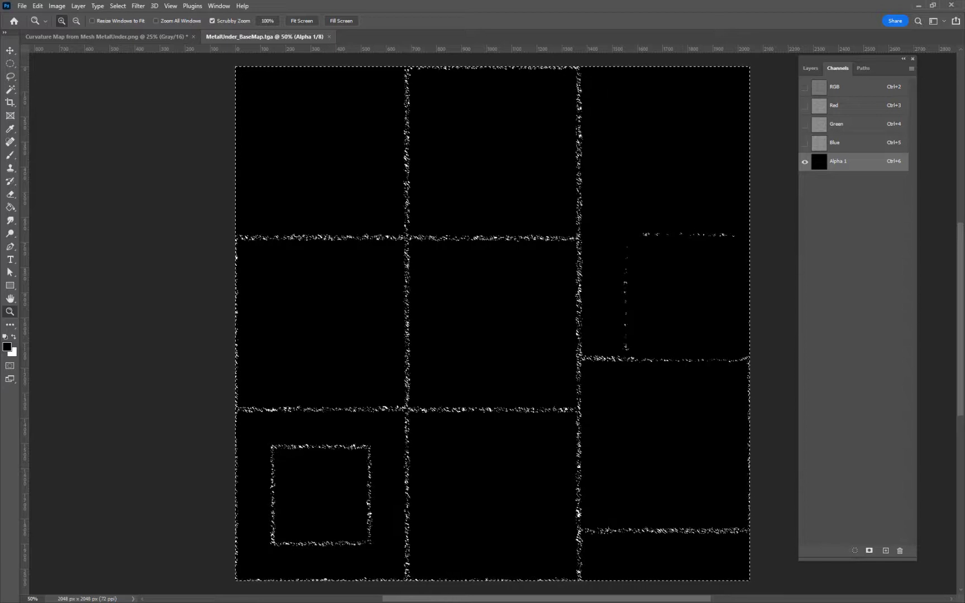
Step: Switch to Unity and inspect the updated edge wear around the red faces of the box
key("alt+Tab")
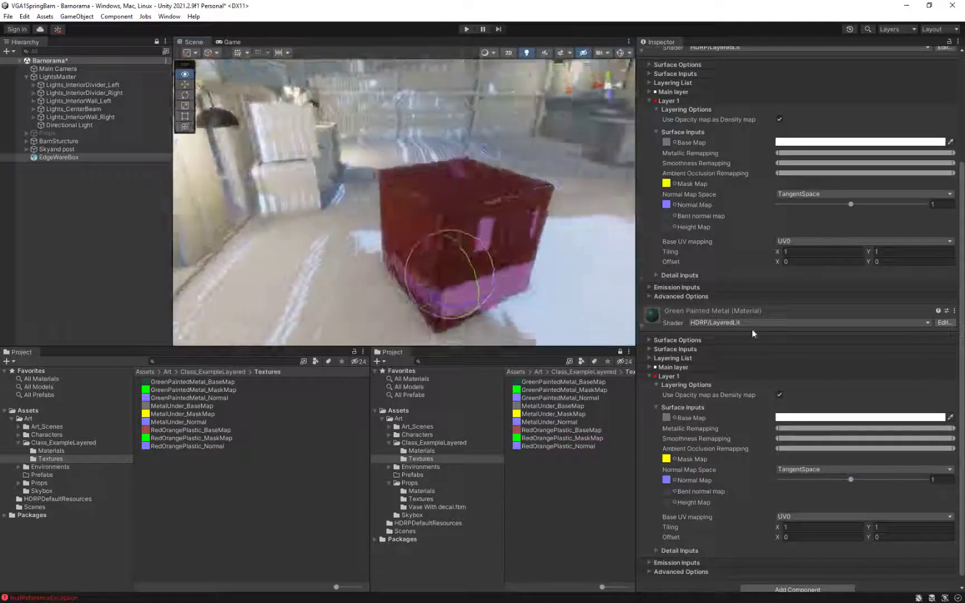
left_click_drag(754, 334, 460, 230, "alt")
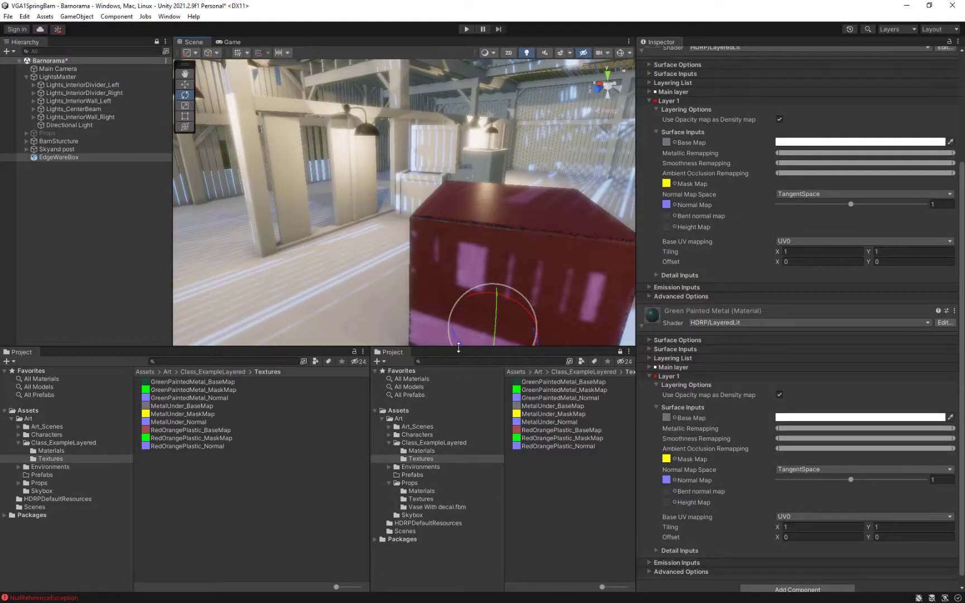
left_click_drag(458, 341, 513, 342, "alt")
left_click(513, 341)
mouse_move(543, 277)
left_mouse_down("alt")
mouse_move(651, 288)
mouse_move(547, 267)
left_mouse_up("alt")
scroll(493, 288, "down", 2)
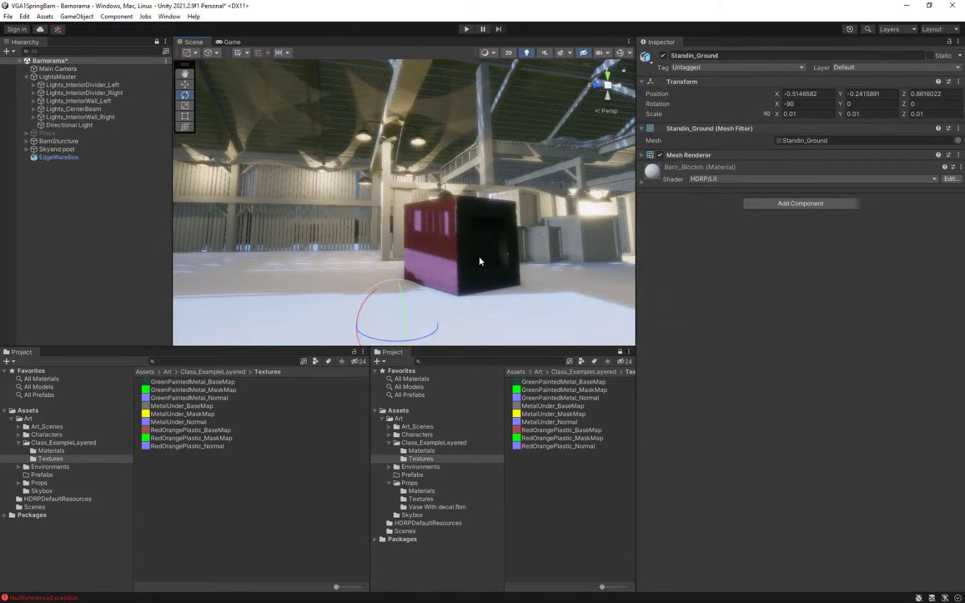
Step: Select EdgeWareBox and rotate it to about -37.4° around Z, turning its green face into the light
left_click(478, 203)
left_click(478, 204)
left_click(483, 212)
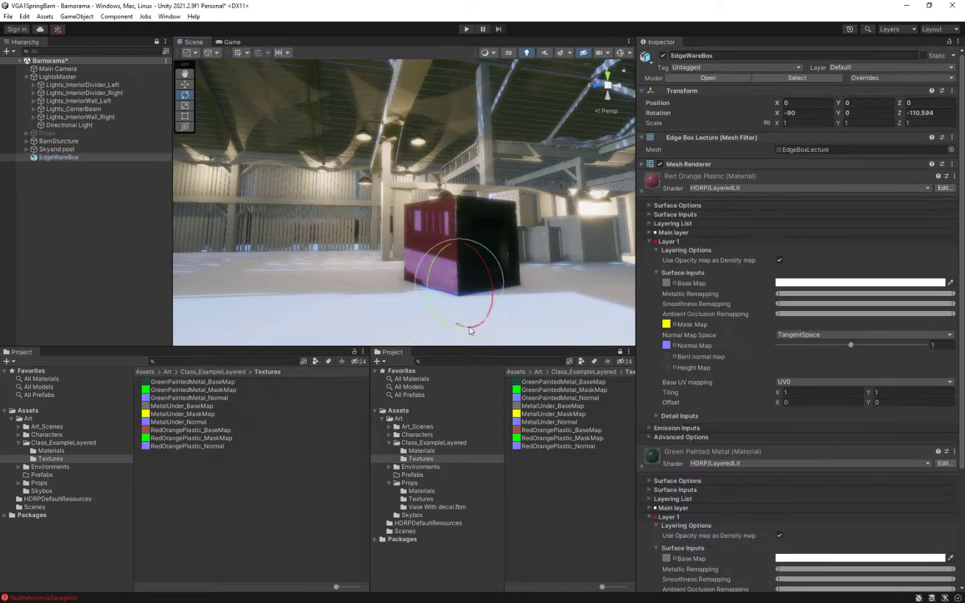
left_click_drag(469, 329, 363, 283)
right_click_drag(469, 309, 566, 312, "alt")
left_click_drag(430, 301, 564, 298, "alt")
right_click_drag(564, 298, 596, 403, "alt")
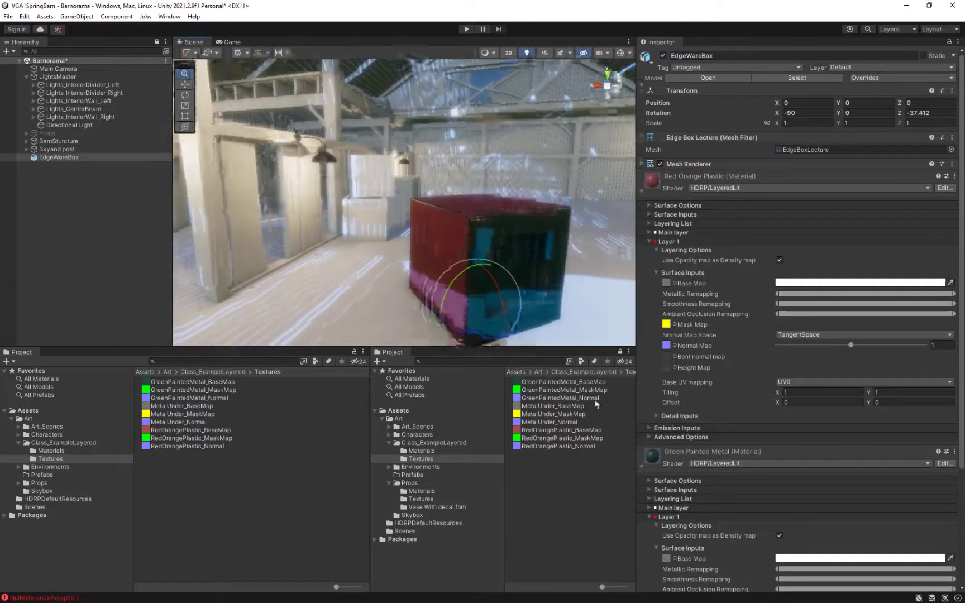
Step: Examine the worn edges of the box up close, and rotate it to about -4.2° around Z
scroll(463, 208, "up", 5)
left_click_drag(463, 209, 472, 210, "alt")
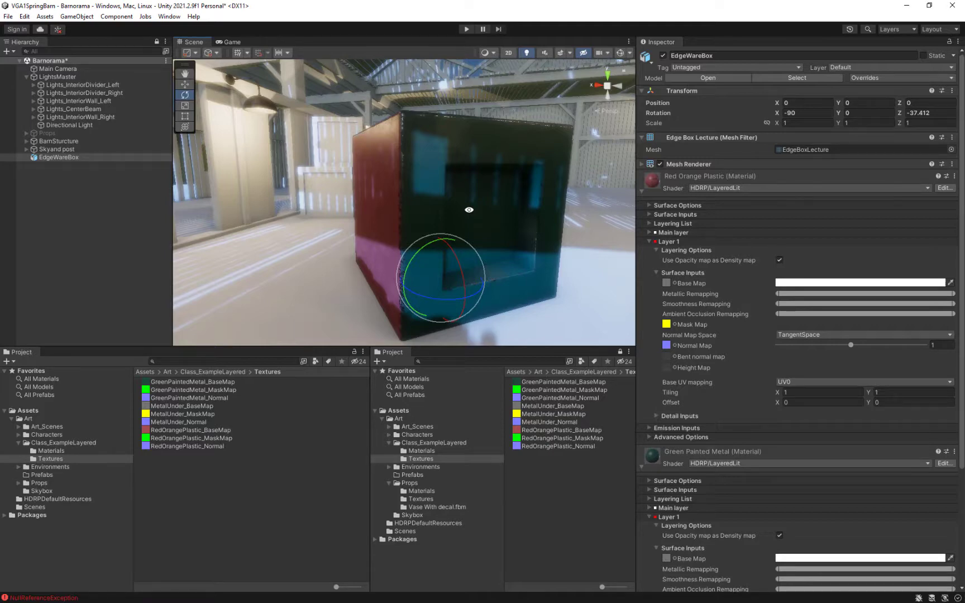
left_click_drag(525, 216, 365, 74, "alt")
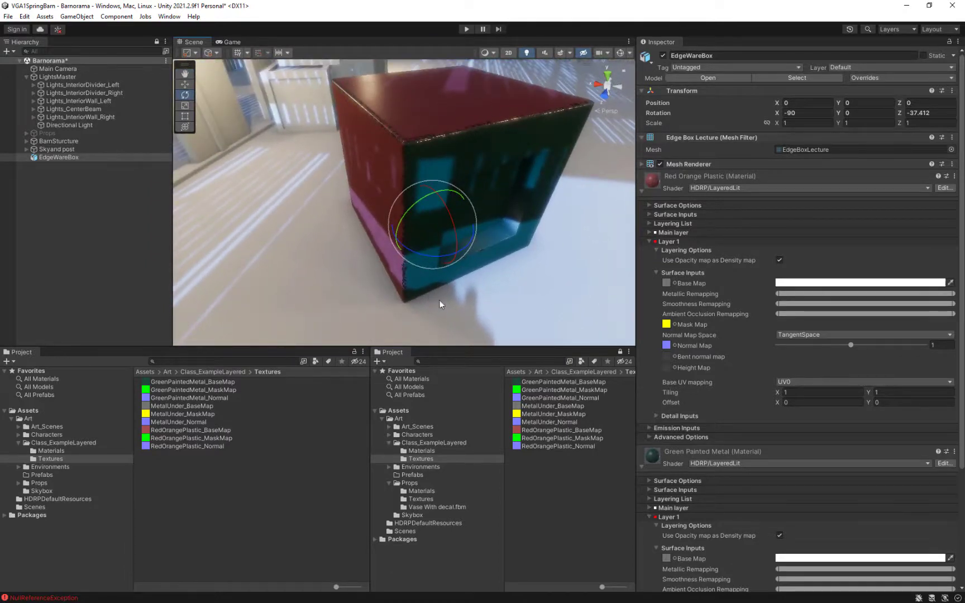
left_click_drag(541, 206, 354, 182, "alt")
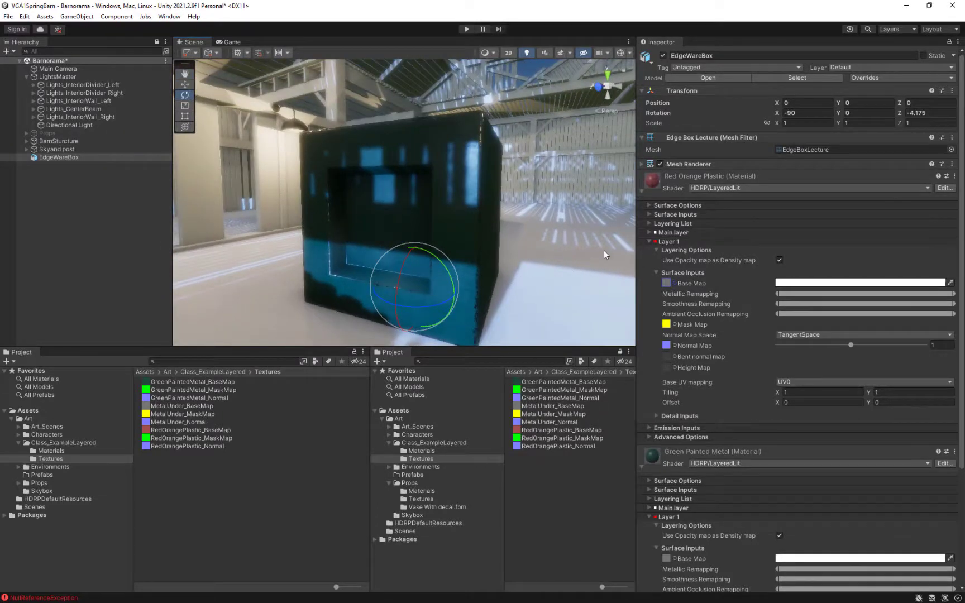